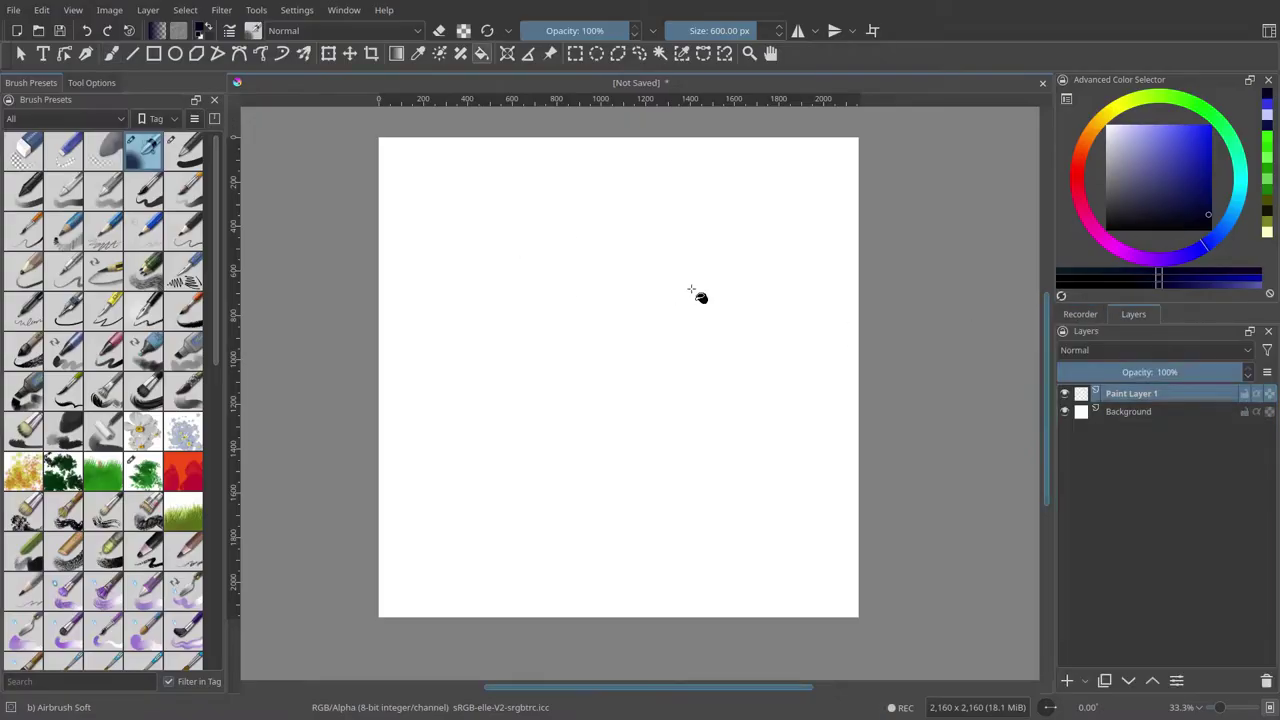
Step: Fill the Background layer with dark navy and select the Basic-1 brush preset
left_click(691, 290)
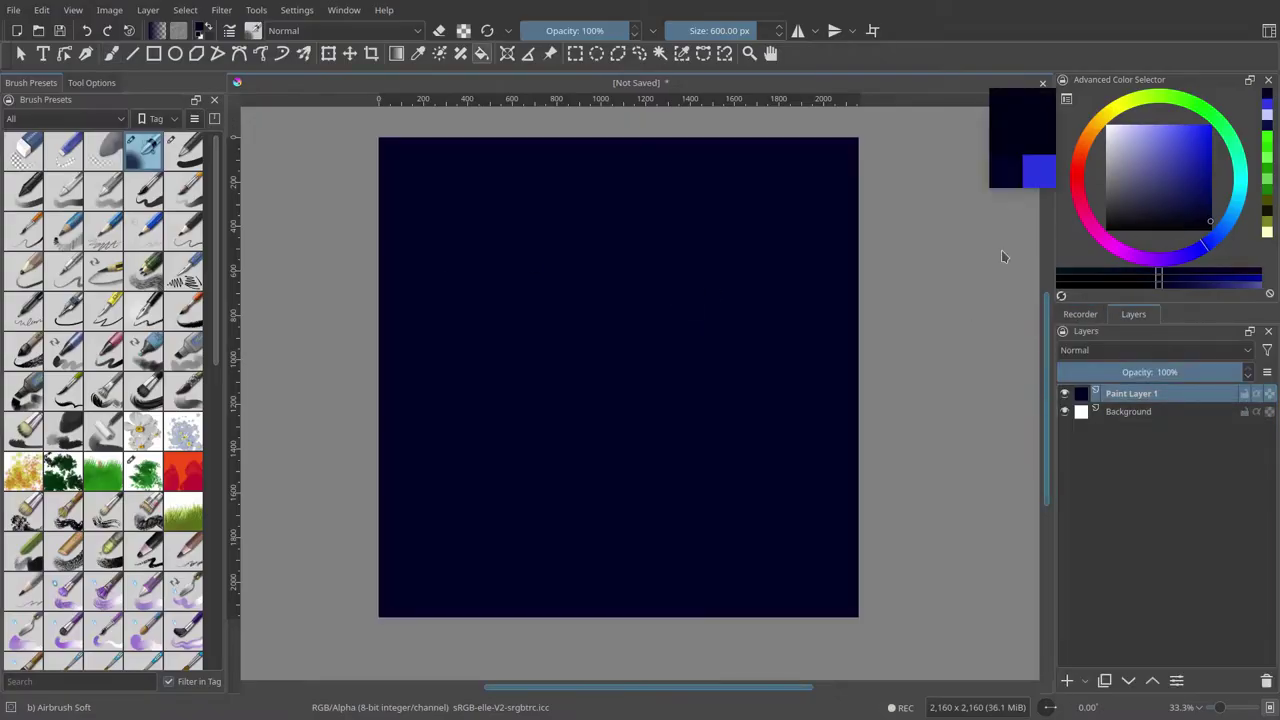
key("slash")
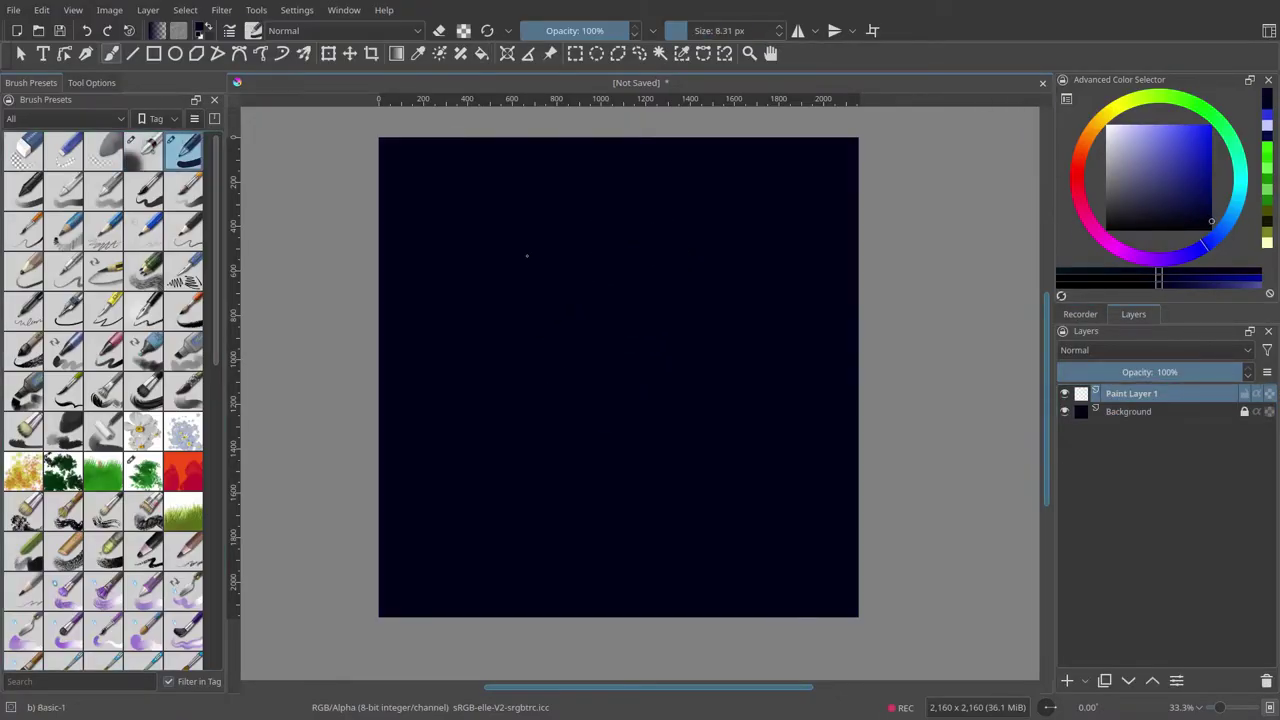
Step: Draw a near-white circle outline near the canvas centre with the Ellipse tool
key("x")
left_click(175, 54)
scroll(560, 255, "up", 1)
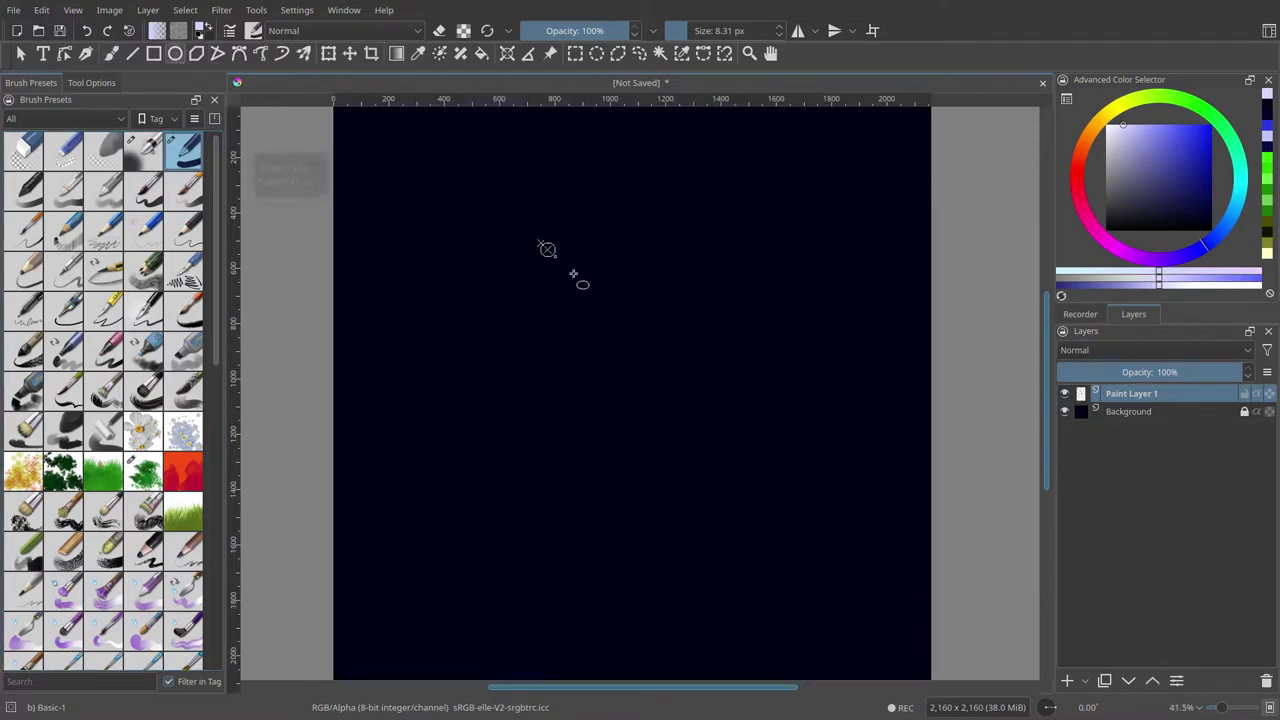
mouse_move(493, 218)
left_mouse_down()
mouse_move(725, 455)
mouse_move(686, 417)
left_mouse_up()
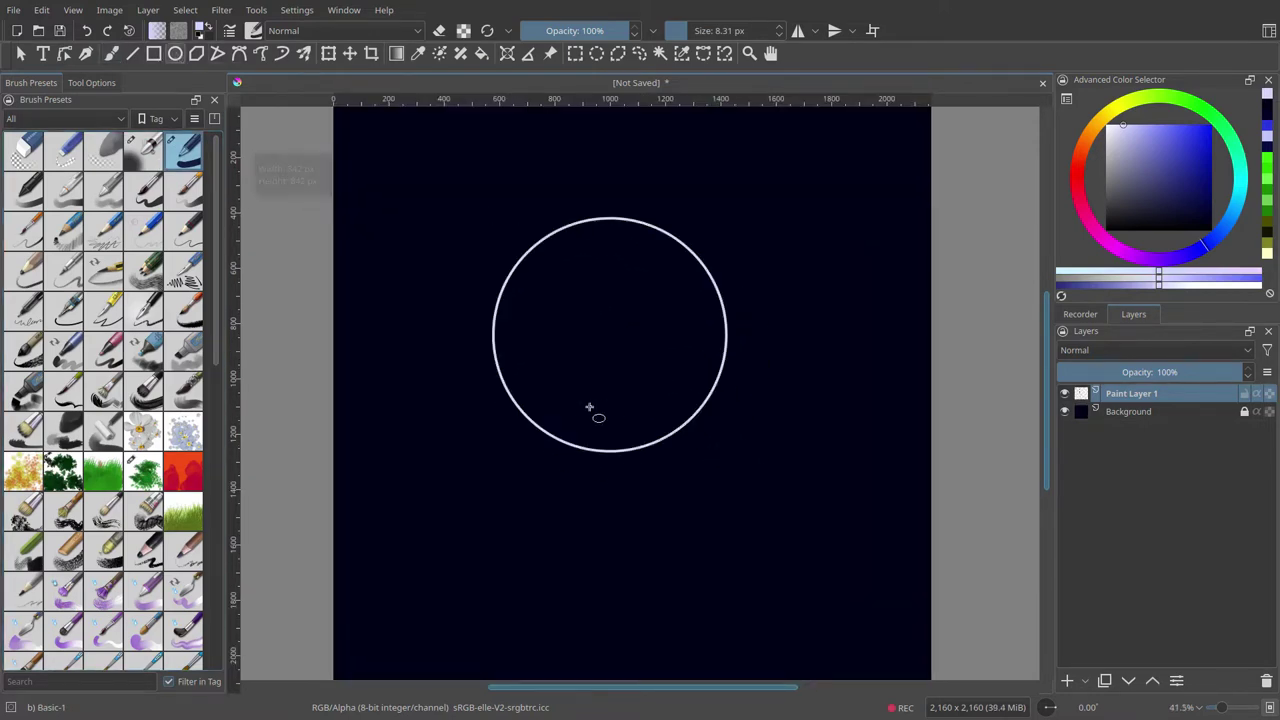
key("ctrl+t")
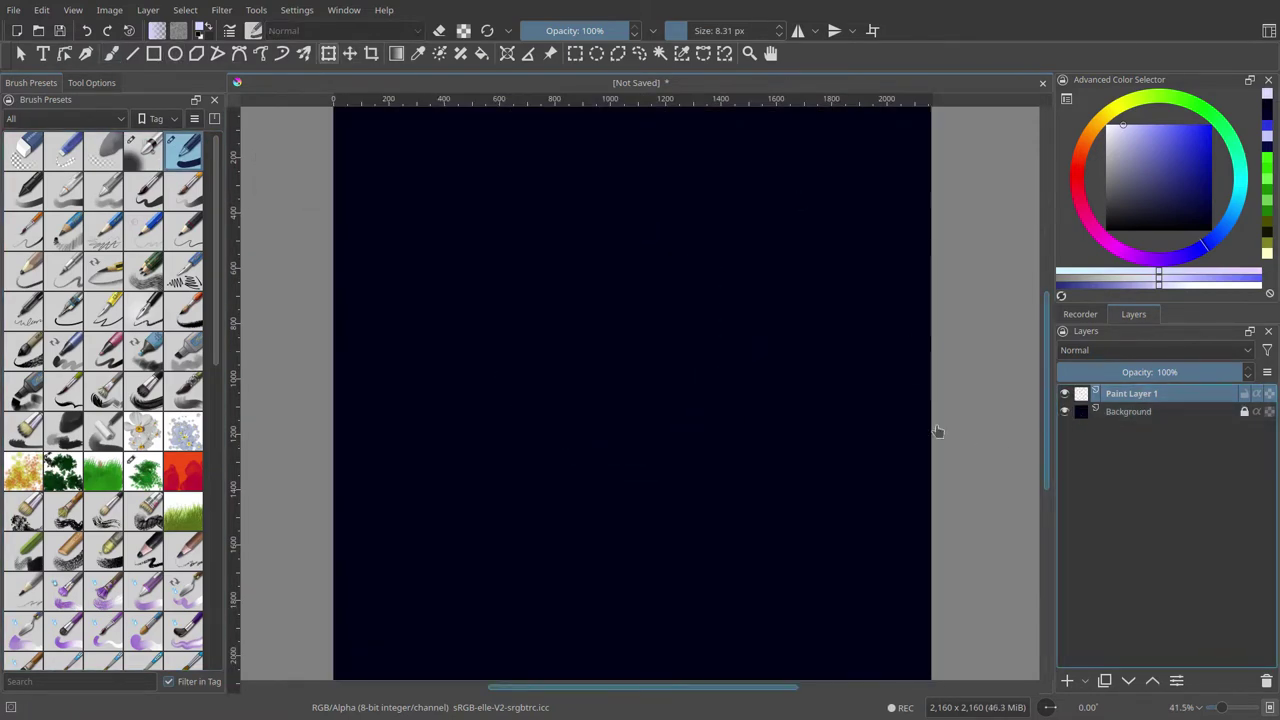
left_click_drag(493, 218, 746, 463)
Step: Hide the navy background, centre the circle with a transform, and add Paint Layer 2
left_click(1064, 411)
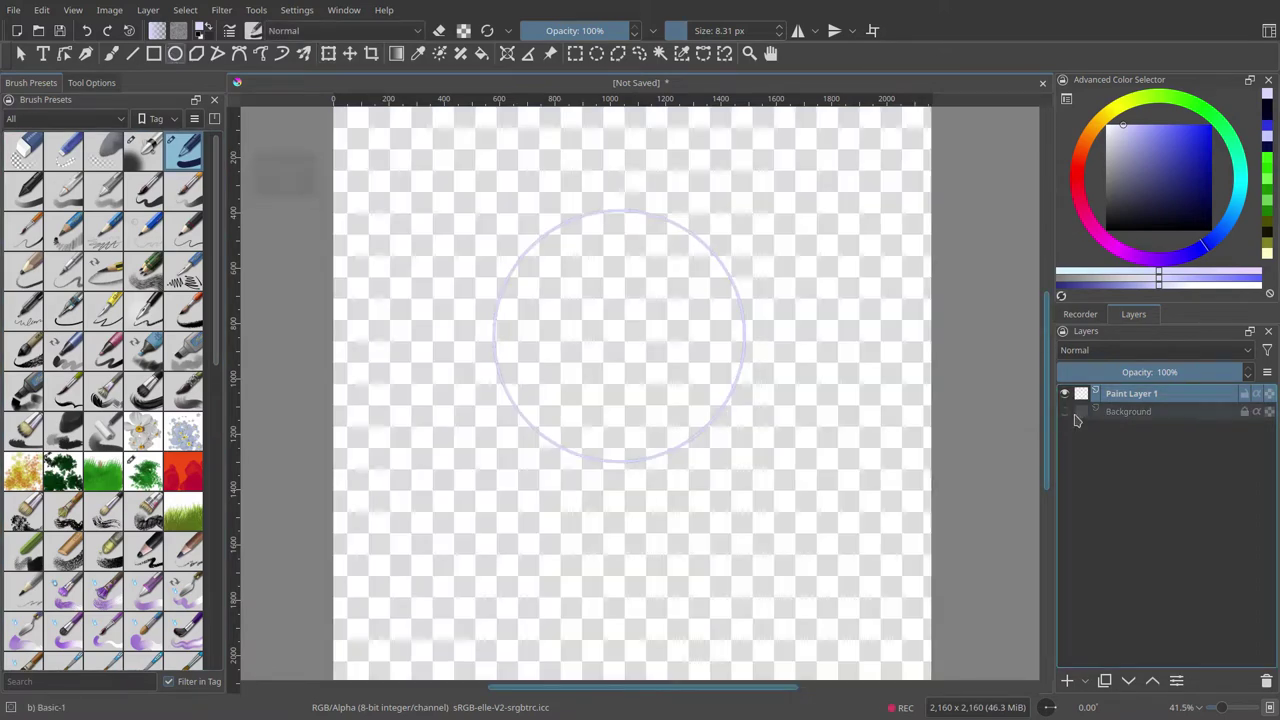
key("ctrl+t")
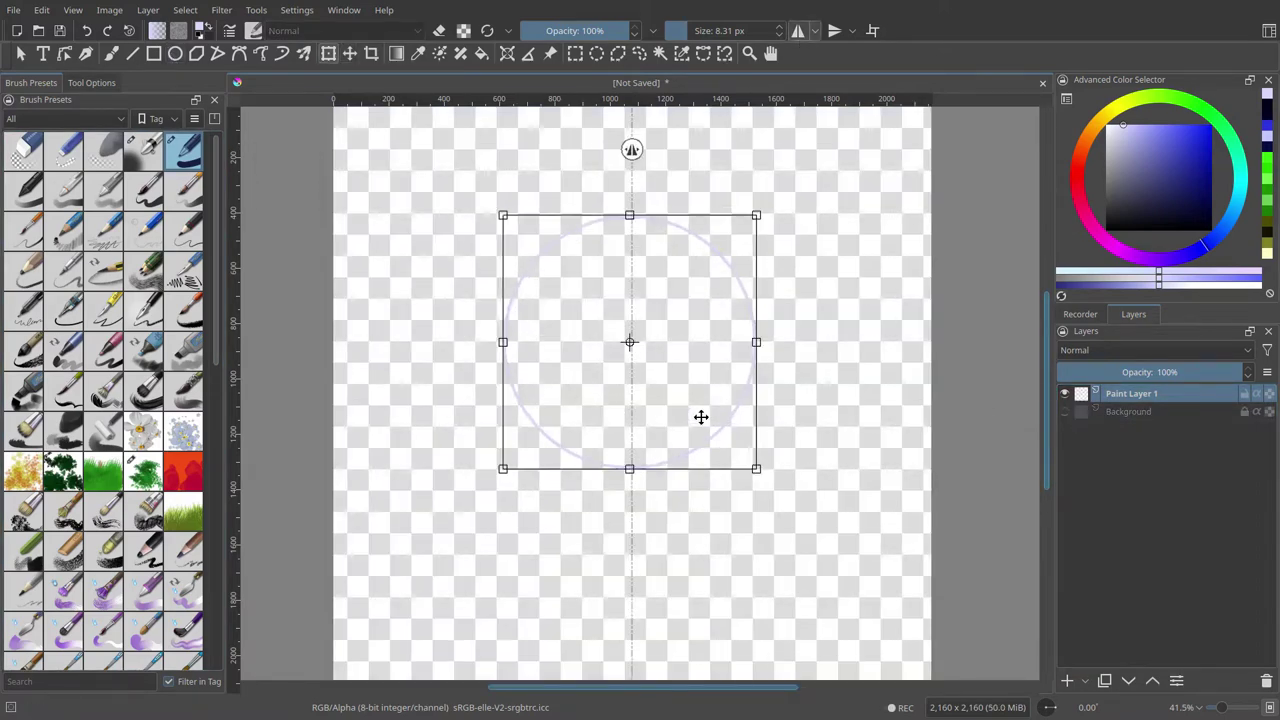
key("Return")
scroll(694, 486, "up", 2, "ctrl")
key("Insert")
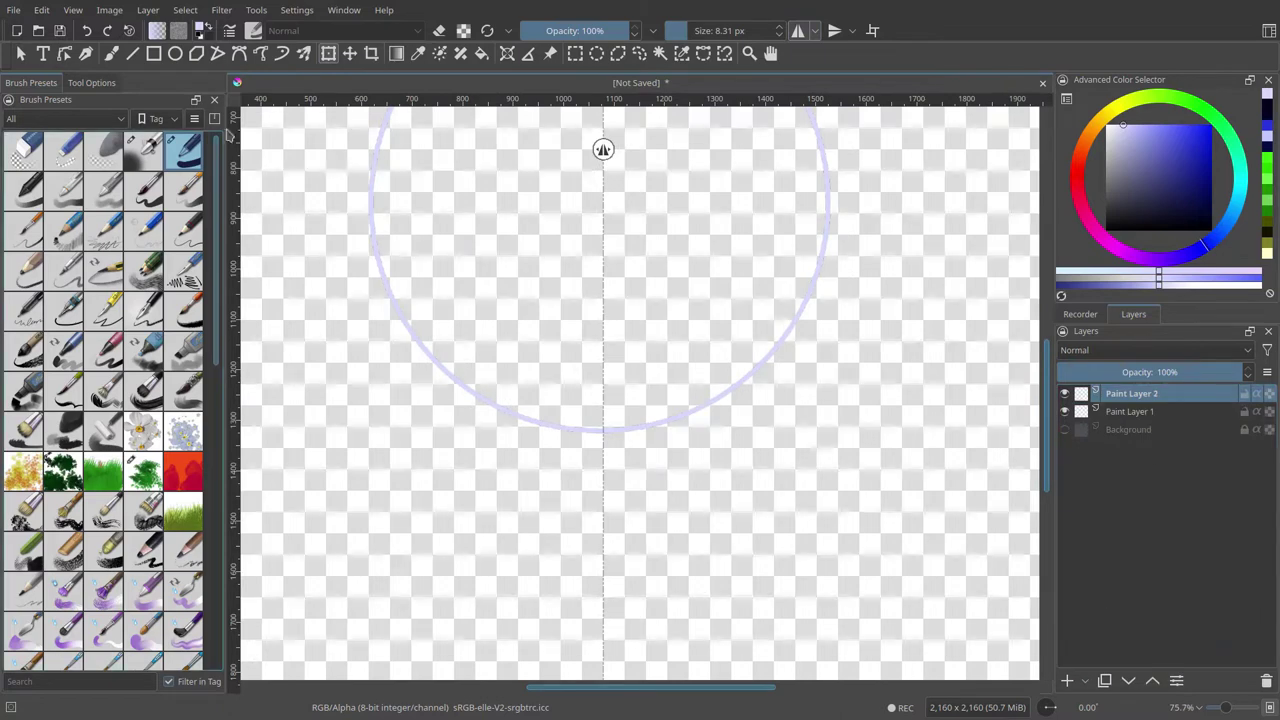
scroll(560, 316, "down", 3)
key("shift+b")
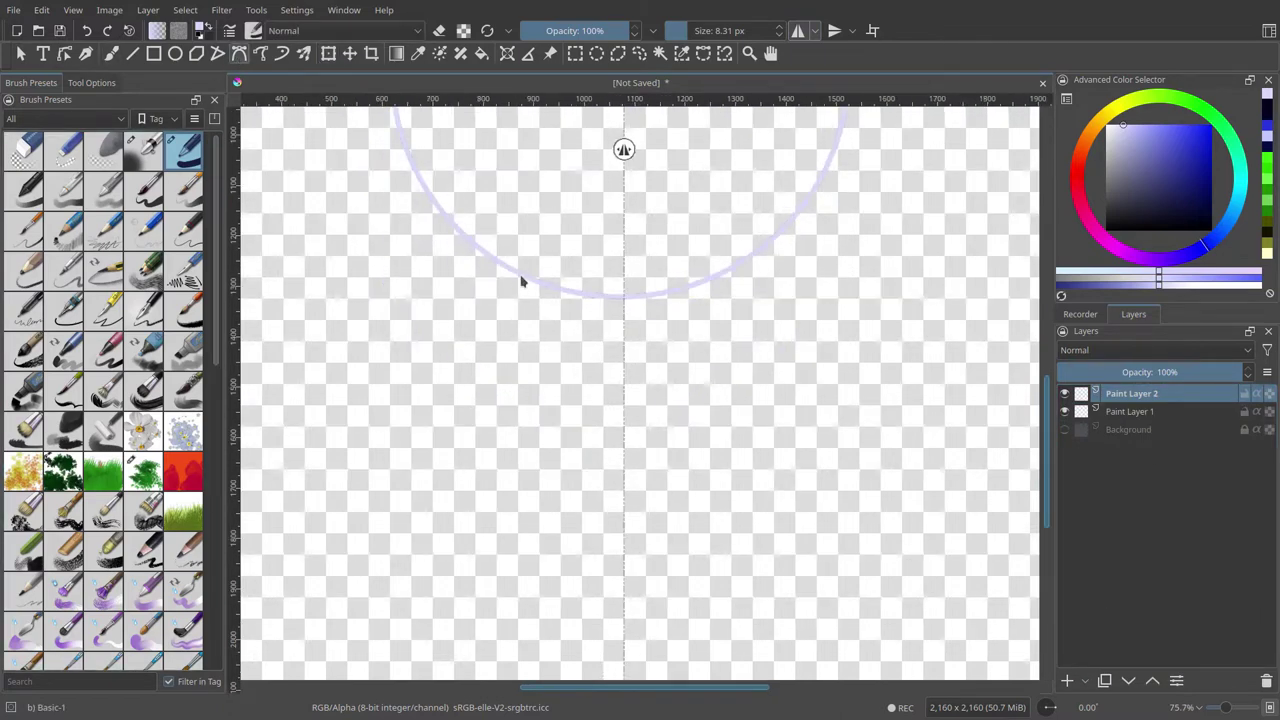
Step: Draw the mirrored curved neck beneath the circle with the Bezier Curve tool
left_click_drag(540, 403, 540, 535)
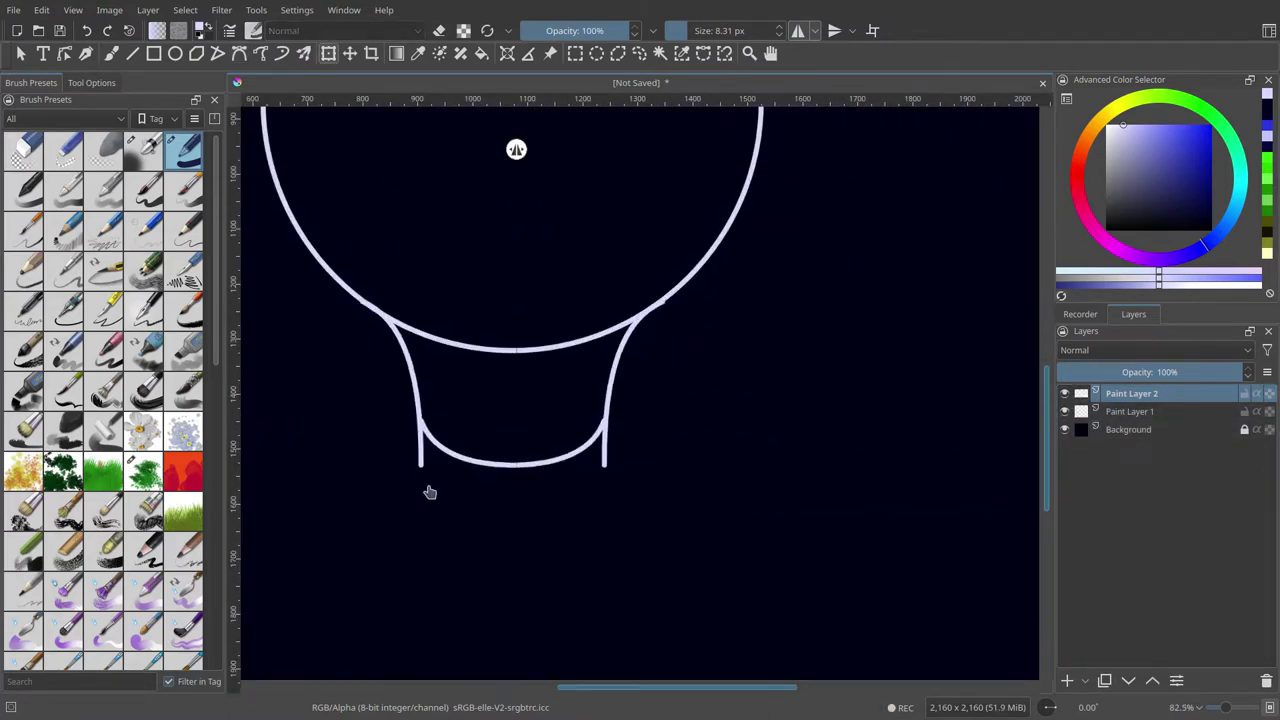
key("b")
scroll(491, 429, "up", 2)
scroll(420, 320, "up", 2)
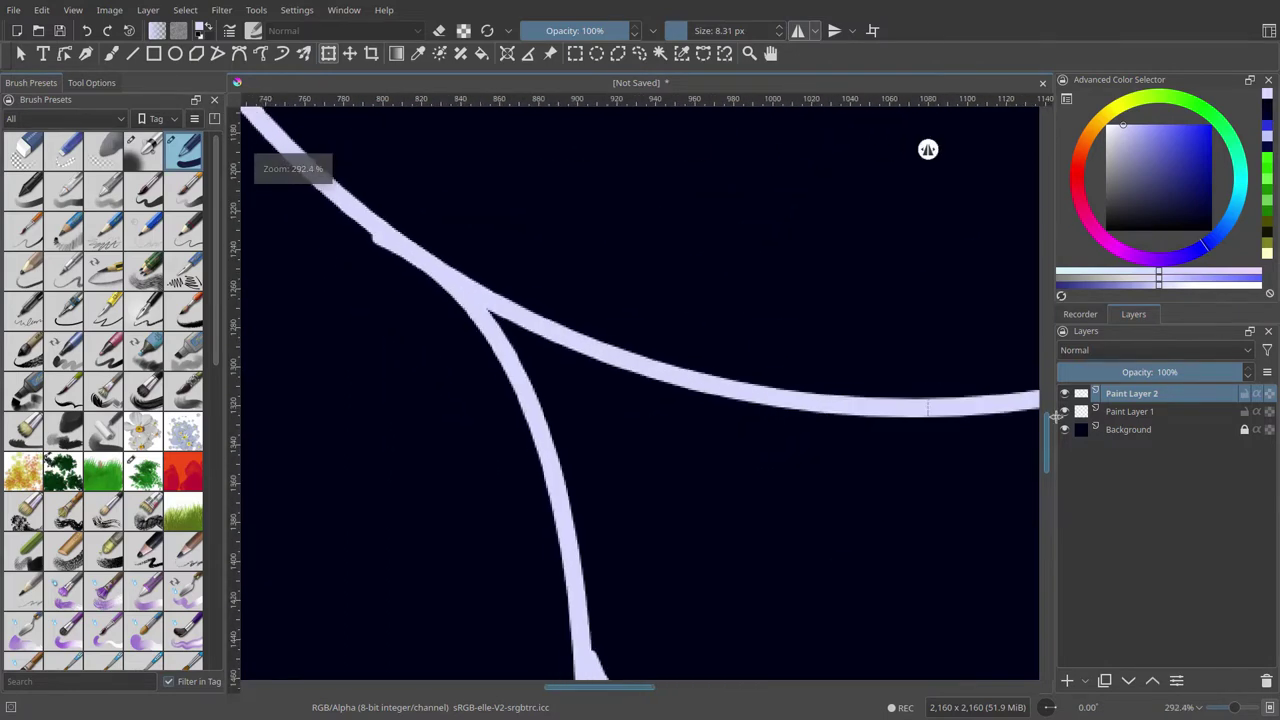
scroll(480, 349, "down", 2)
scroll(520, 300, "down", 2)
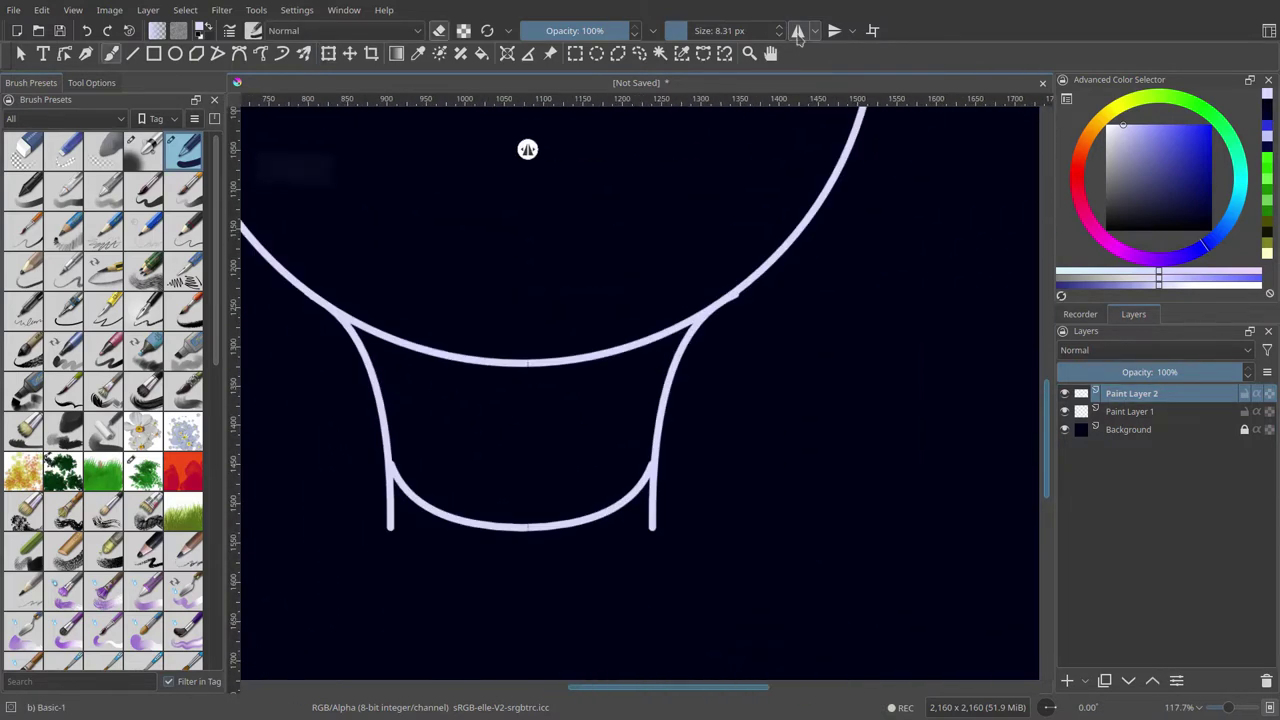
scroll(648, 200, "up", 5)
scroll(560, 300, "down", 3)
scroll(446, 403, "up", 3)
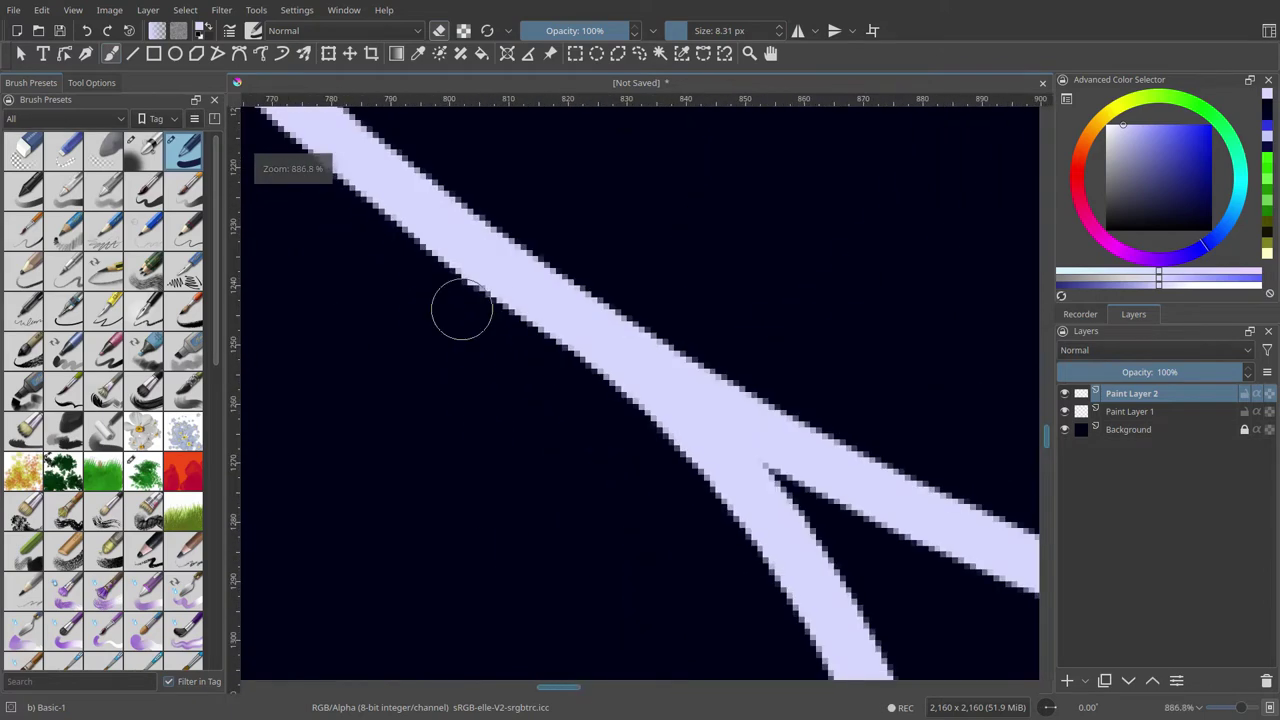
scroll(460, 306, "down", 3)
scroll(480, 370, "up", 3)
Step: Zoom into both neck junctions and erase the overlapping stroke ends
left_click_drag(413, 354, 400, 321)
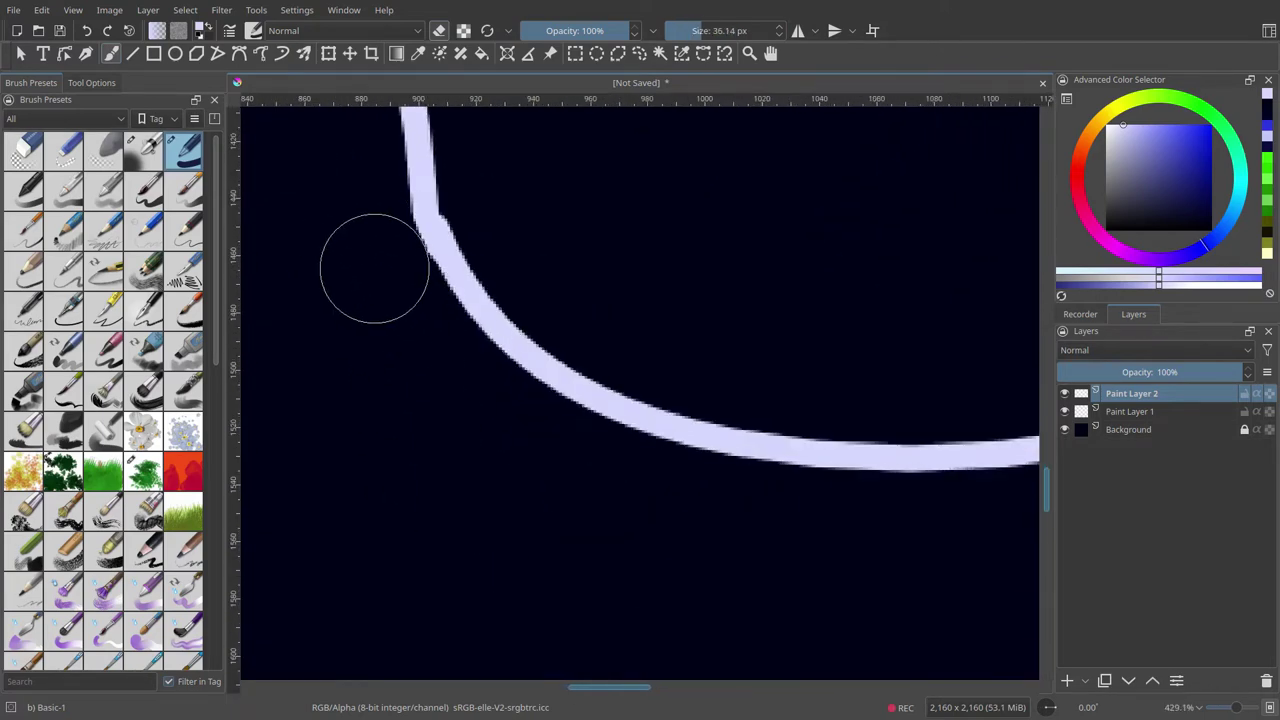
scroll(700, 380, "down", 3)
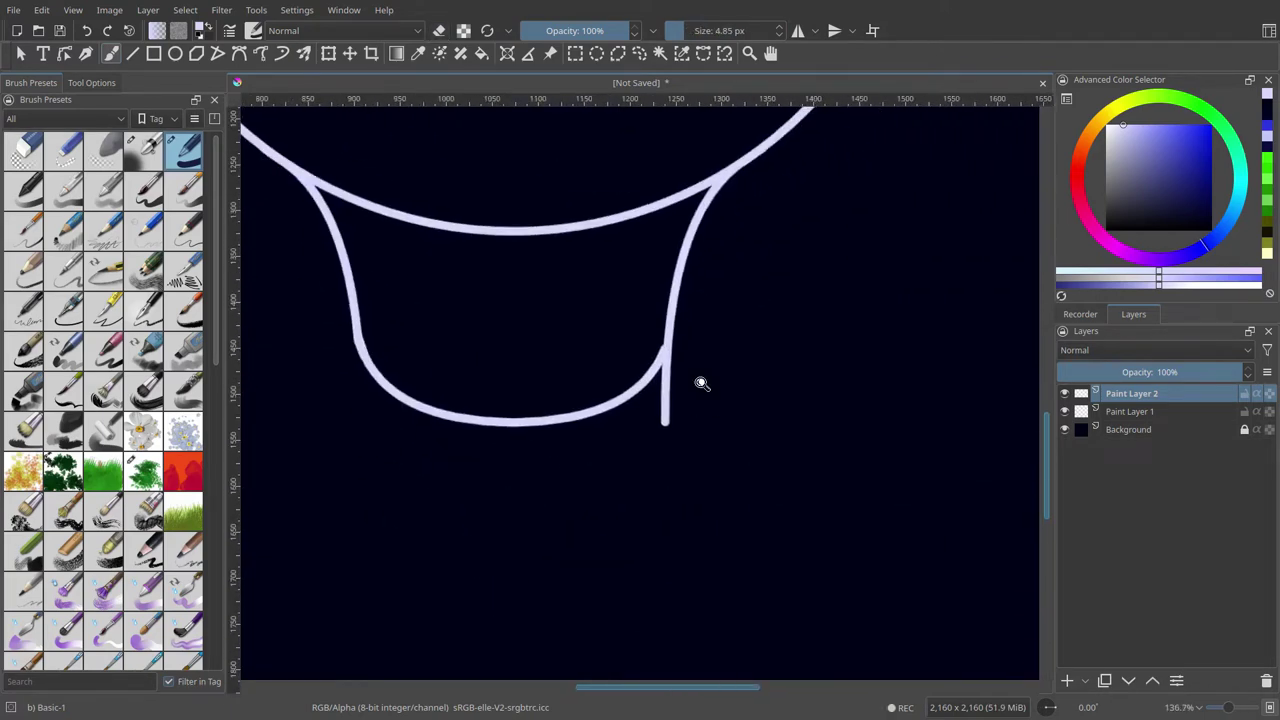
scroll(634, 383, "up", 3)
left_click_drag(634, 383, 645, 290)
scroll(625, 318, "down", 3)
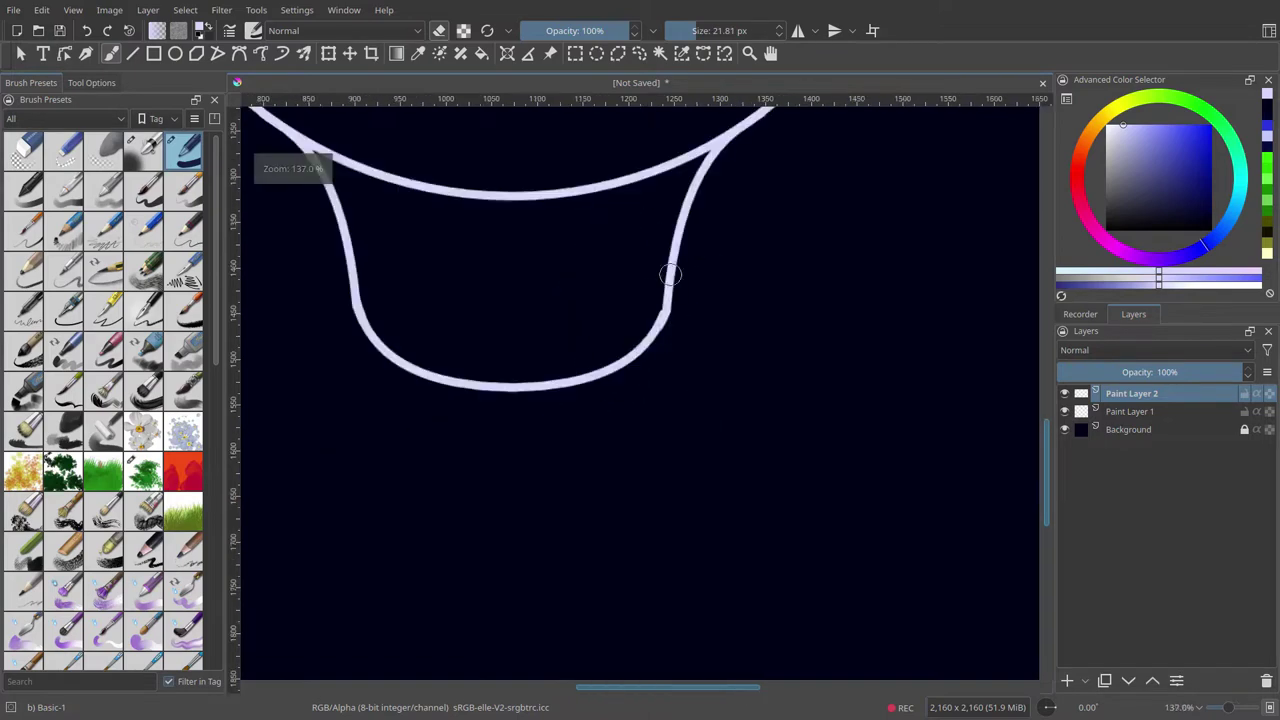
scroll(697, 312, "up", 3)
scroll(546, 374, "down", 3)
scroll(362, 313, "up", 2)
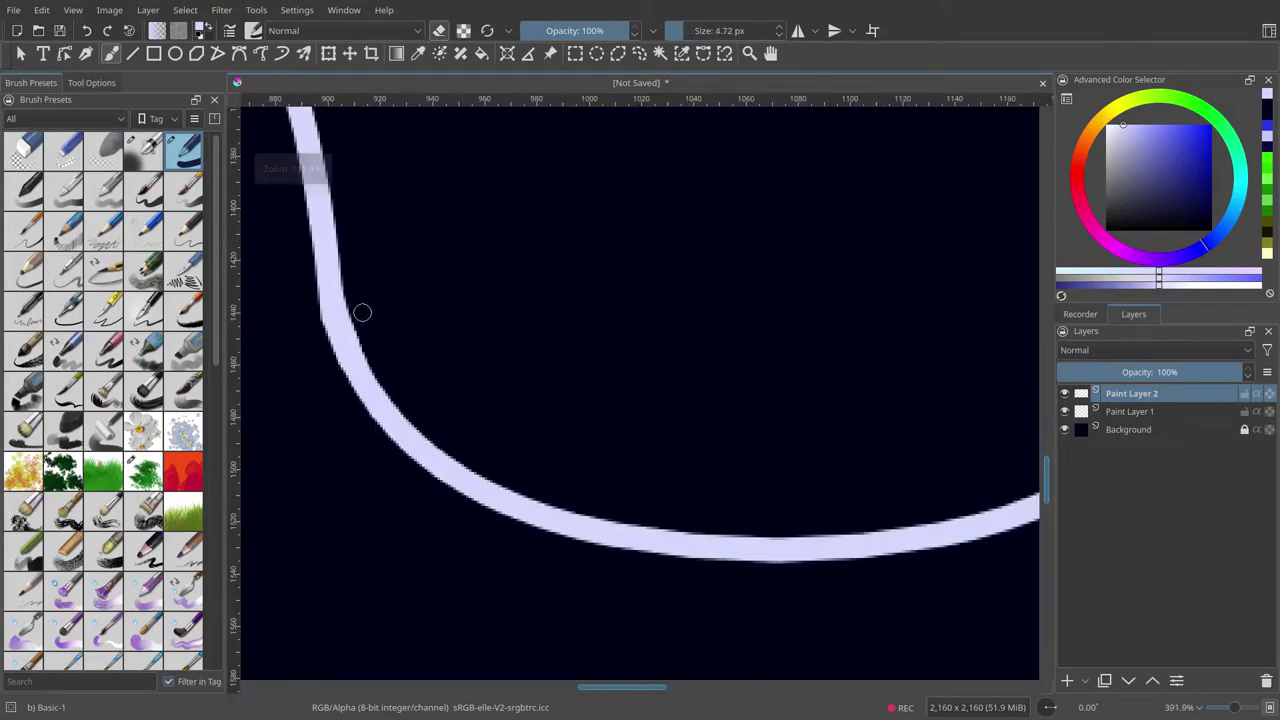
scroll(580, 343, "down", 5)
Step: Merge Paint Layer 2 into the circle layer and erase the circle's lower arc inside the neck
right_click(1131, 393)
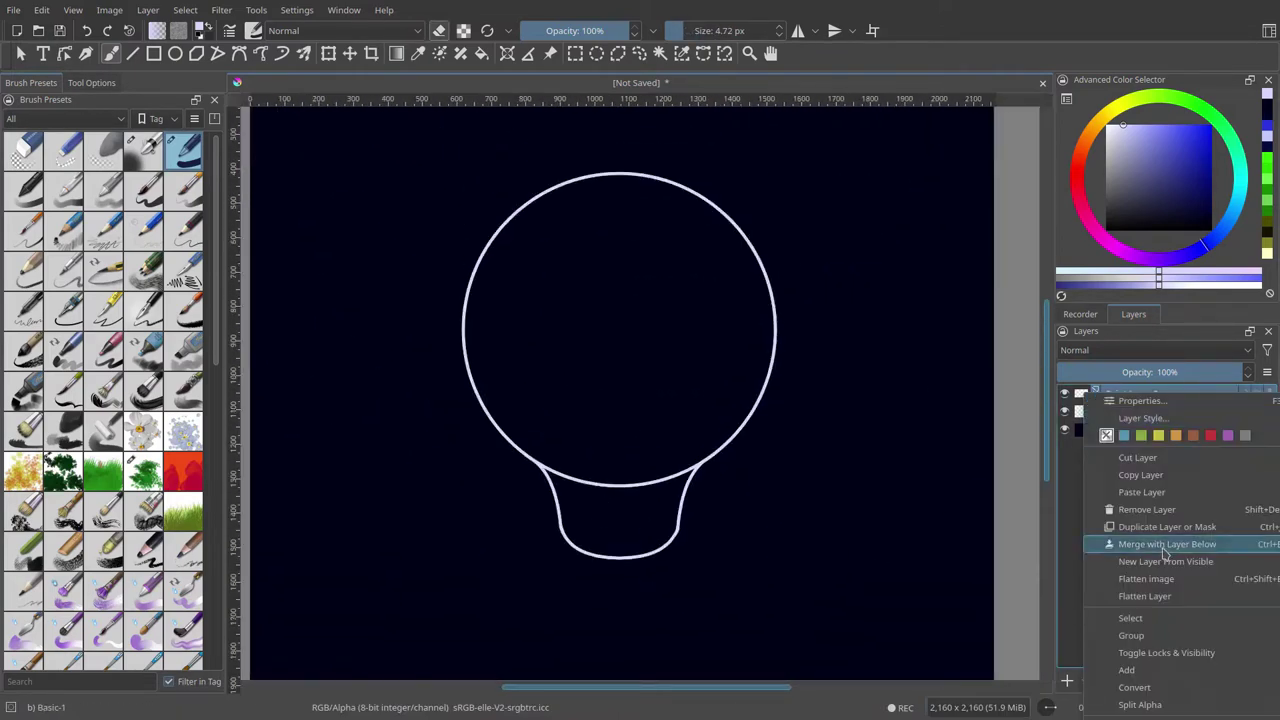
left_click(1143, 497)
scroll(547, 482, "up", 3)
scroll(391, 343, "up", 3)
key("e")
mouse_move(391, 343)
left_mouse_down()
mouse_move(474, 380)
mouse_move(943, 320)
left_mouse_up()
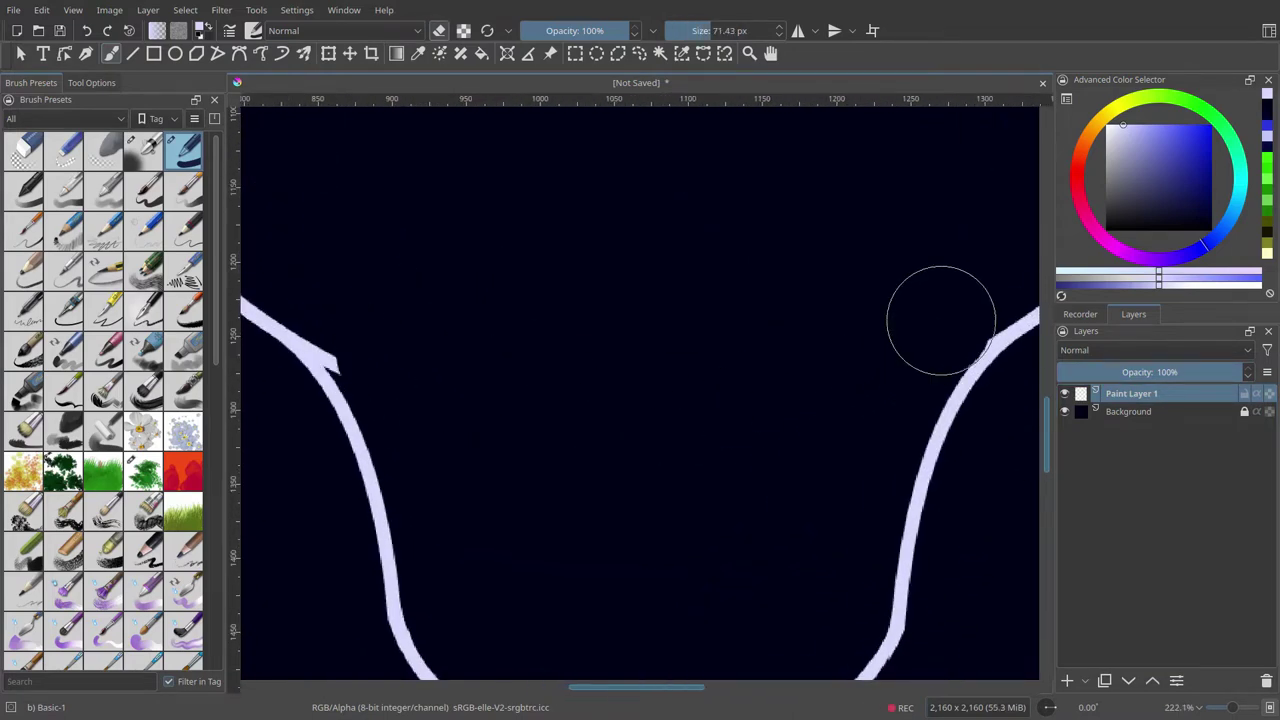
key("ctrl+z")
Step: Bucket-fill the bulb interior with pale lavender and pick the Airbrush Soft preset
scroll(914, 338, "down", 4)
scroll(677, 486, "down", 3)
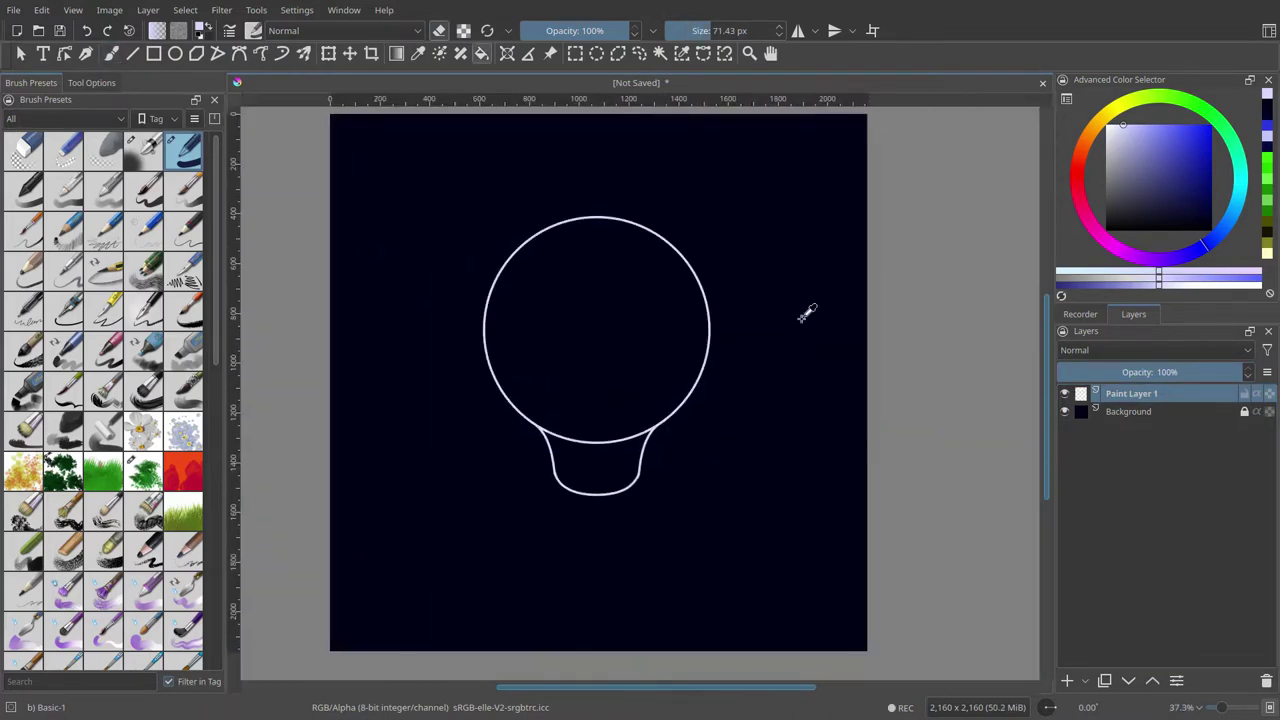
scroll(343, 329, "up", 5)
left_click(560, 374)
scroll(631, 500, "down", 4)
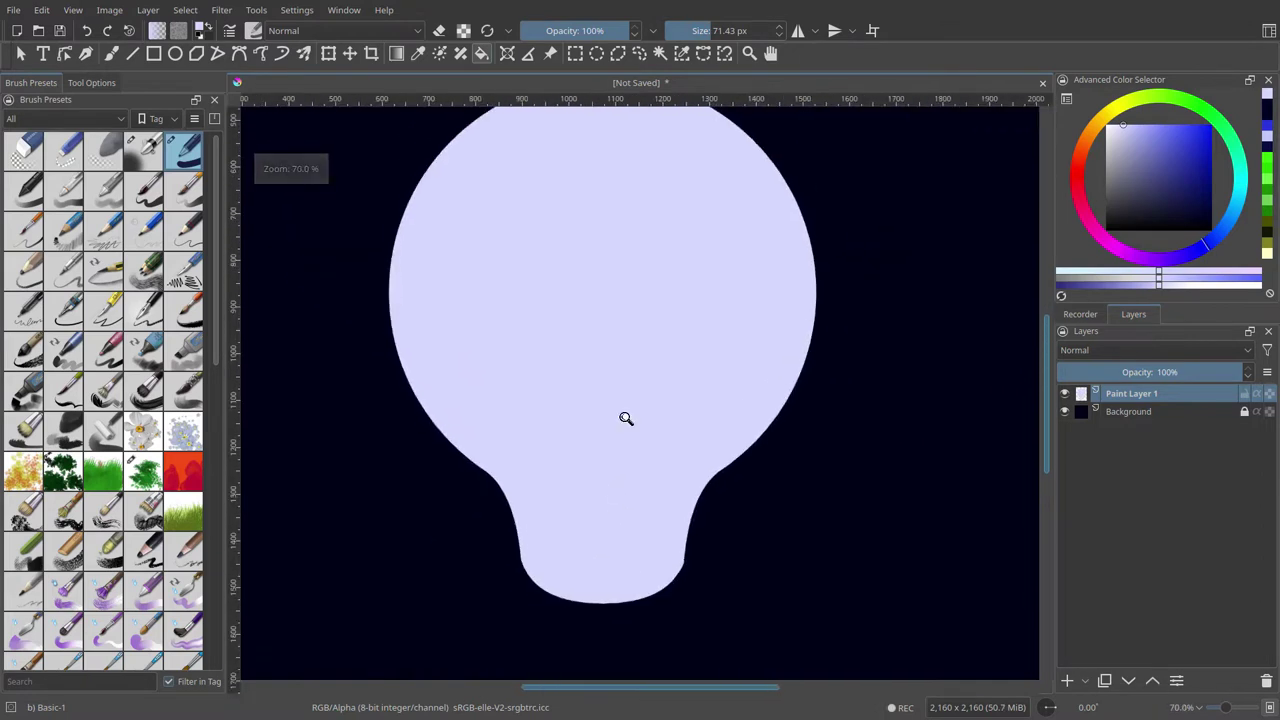
scroll(626, 418, "down", 1)
key("b")
left_click(594, 343)
Step: Airbrush dark navy shading across the bulb centre and clip the painting to the bulb shape
left_click_drag(630, 350, 652, 334)
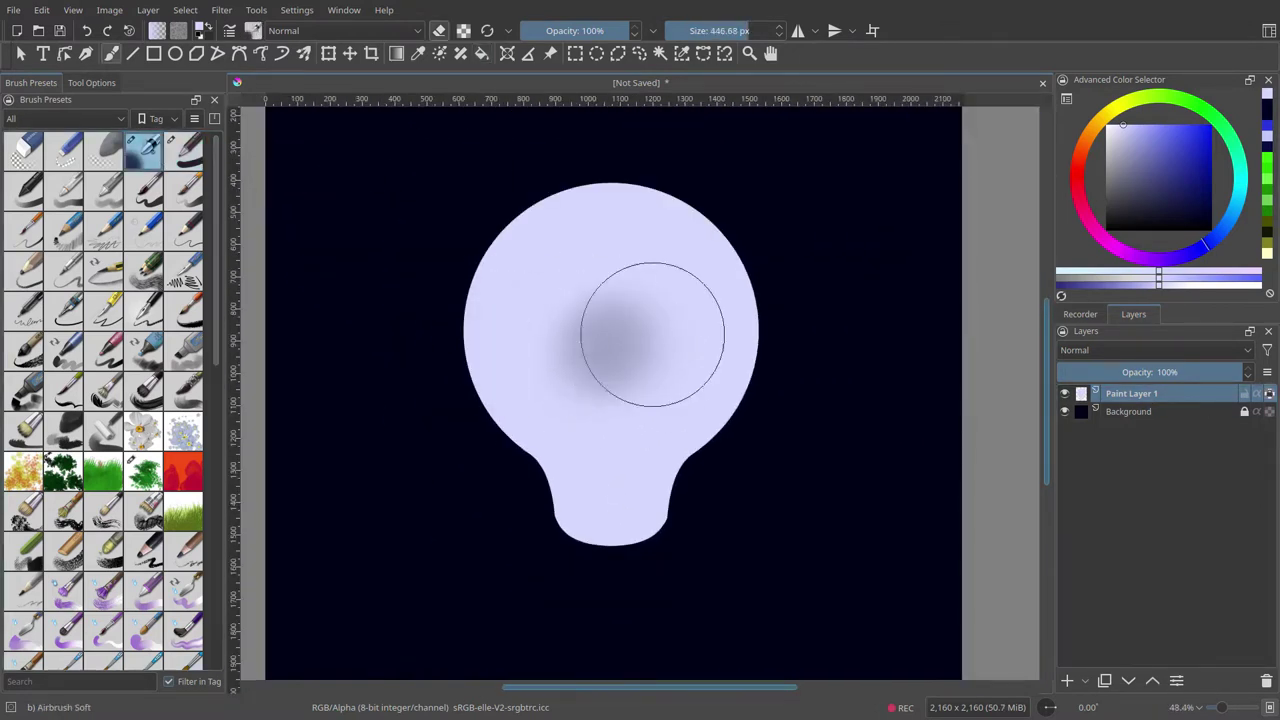
mouse_move(614, 380)
left_mouse_down()
mouse_move(611, 391)
mouse_move(611, 303)
mouse_move(594, 374)
mouse_move(646, 371)
mouse_move(606, 392)
mouse_move(635, 401)
mouse_move(615, 300)
mouse_move(643, 314)
mouse_move(643, 177)
mouse_move(594, 410)
mouse_move(543, 551)
mouse_move(671, 343)
mouse_move(543, 314)
mouse_move(617, 506)
mouse_move(586, 429)
left_mouse_up()
key("bracketright")
key("bracketright")
key("ctrl+shift+g")
key("bracketleft")
key("bracketleft")
key("bracketleft")
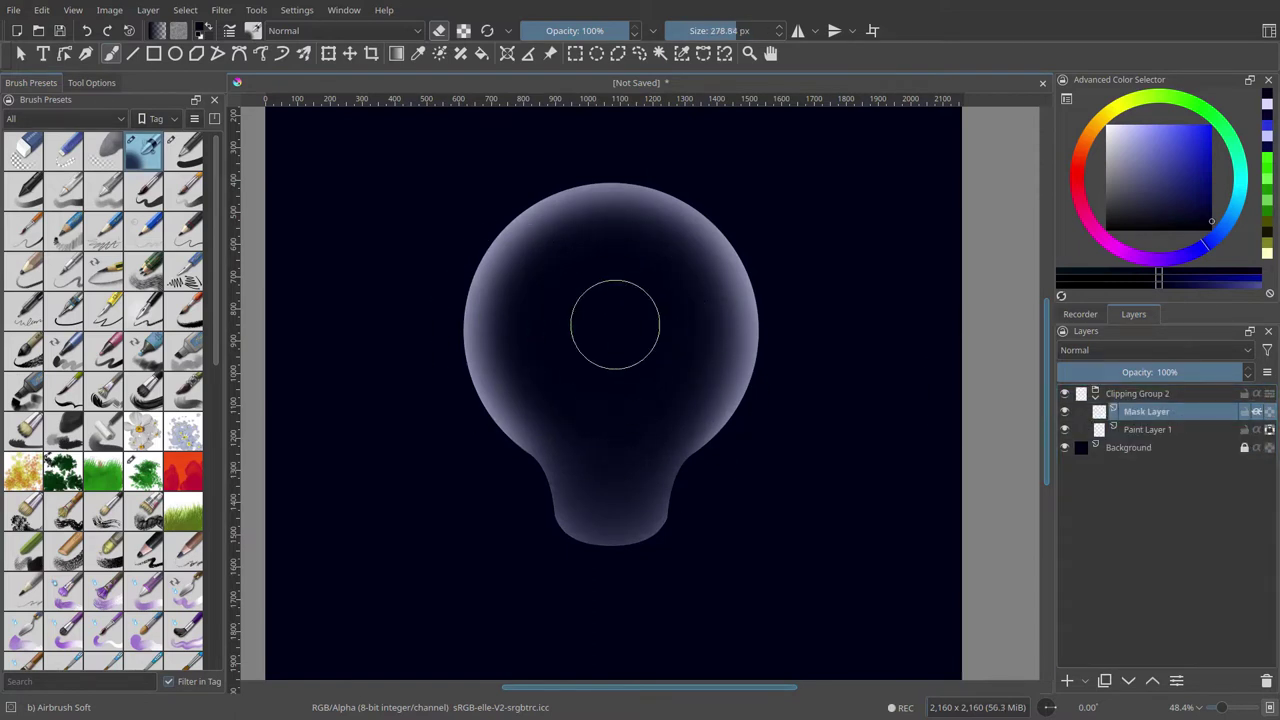
scroll(466, 266, "up", 5)
scroll(738, 240, "down", 2)
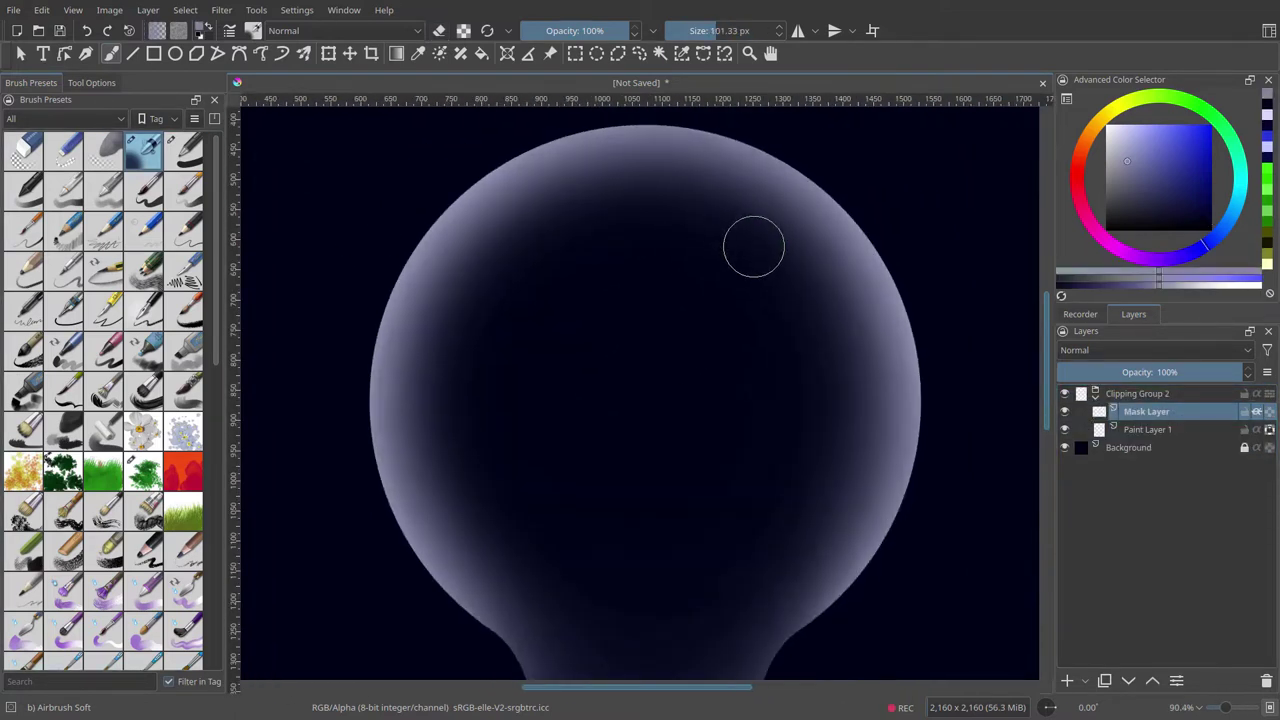
Step: Paint a soft pale highlight on the bulb's upper right using a lighter picked colour
left_click_drag(728, 228, 765, 242)
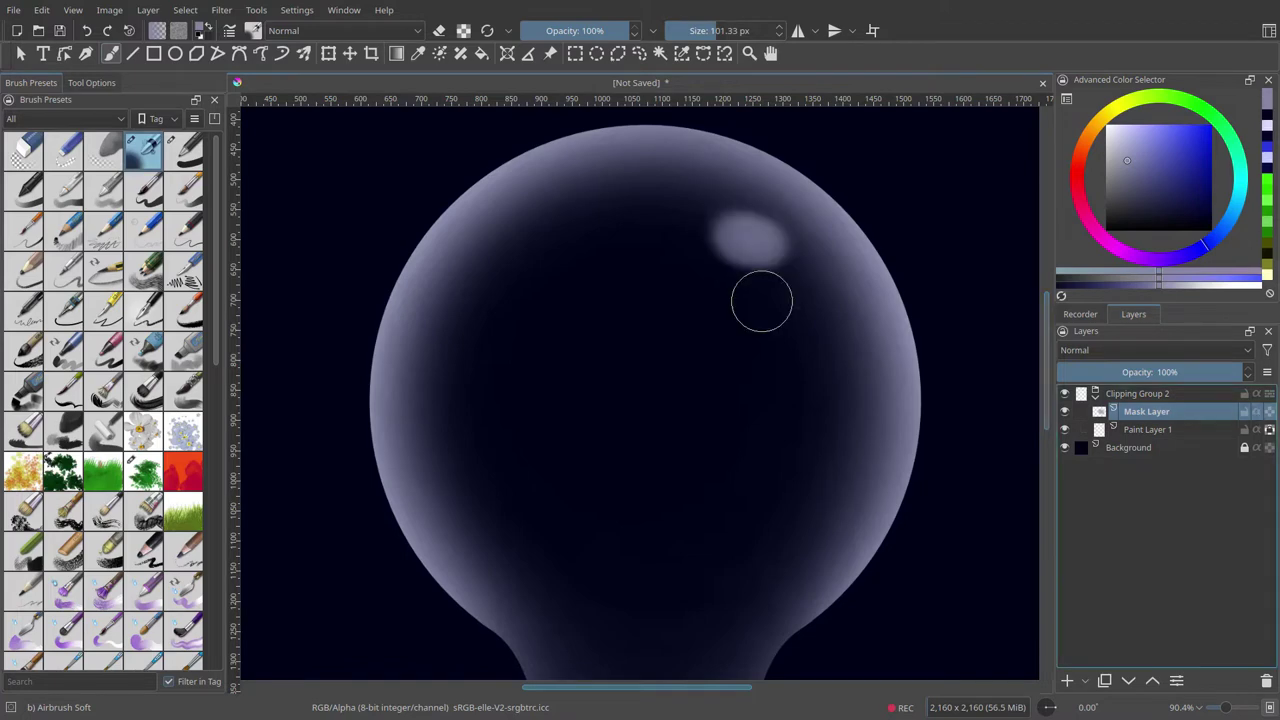
key("ctrl+z")
key("ctrl+shift+z")
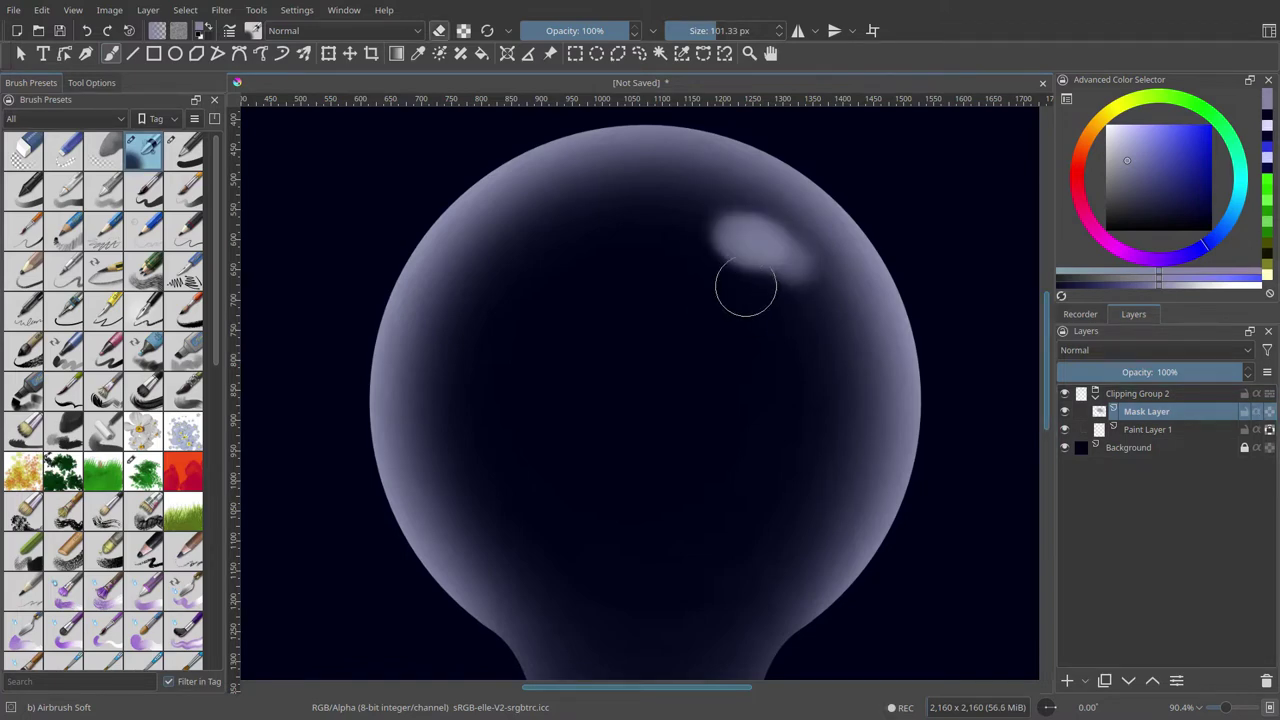
key("ctrl+z")
scroll(405, 316, "up", 3)
scroll(405, 316, "down", 5)
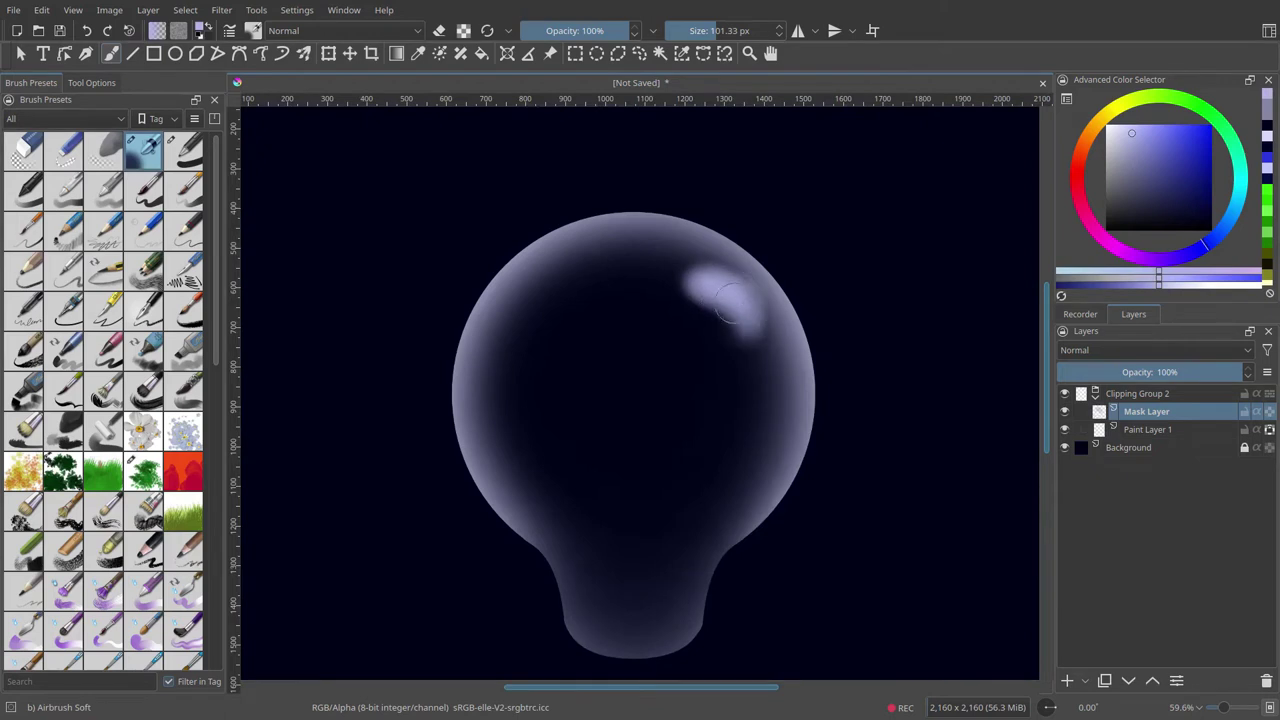
left_click(728, 292, "ctrl")
key("bracketleft")
scroll(729, 287, "up", 2)
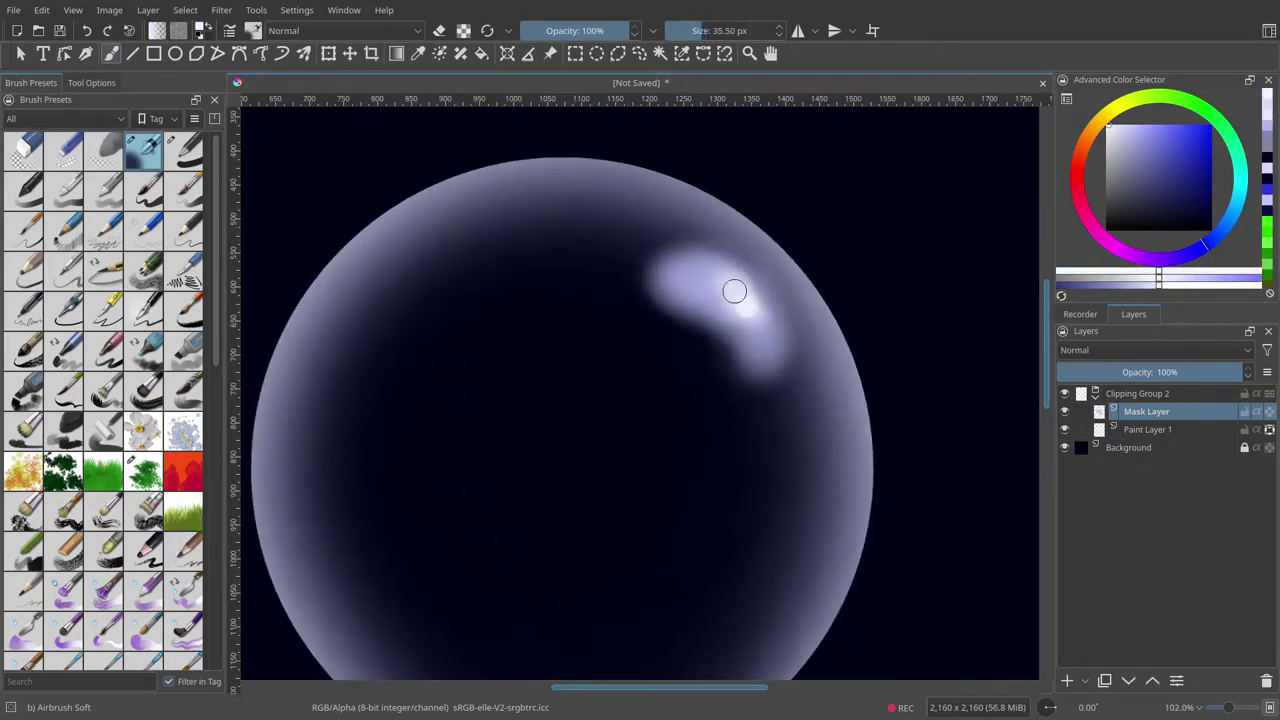
left_click(752, 311)
Step: Airbrush a light lavender glow along the bulb's lower right edge
left_click(690, 300, "ctrl")
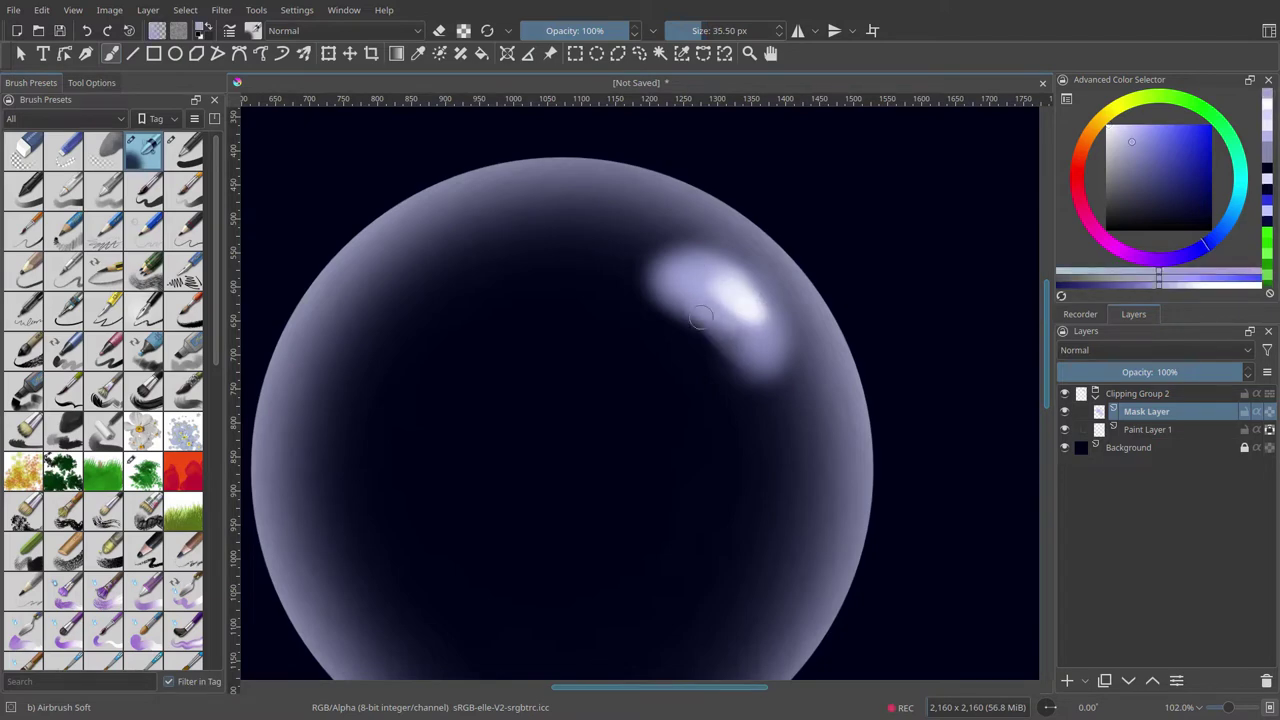
key("bracketright")
key("bracketright")
key("bracketright")
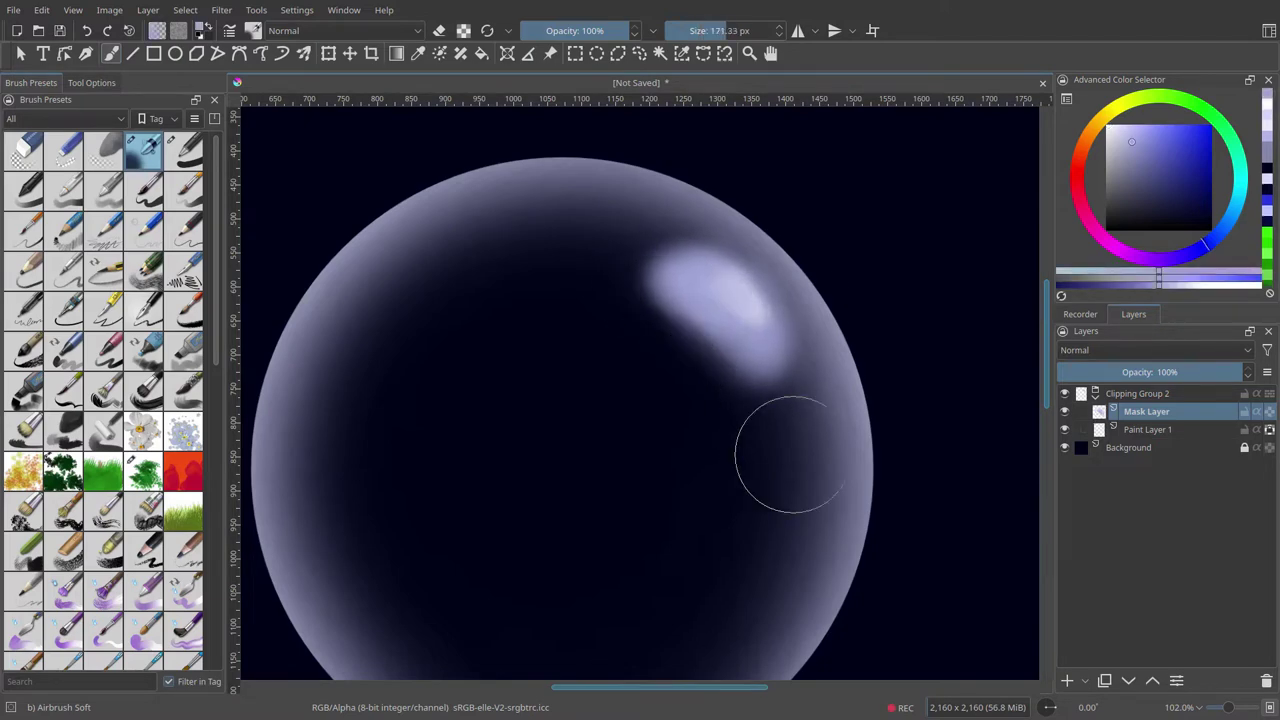
left_click_drag(789, 451, 800, 530)
key("bracketleft")
key("bracketleft")
key("bracketleft")
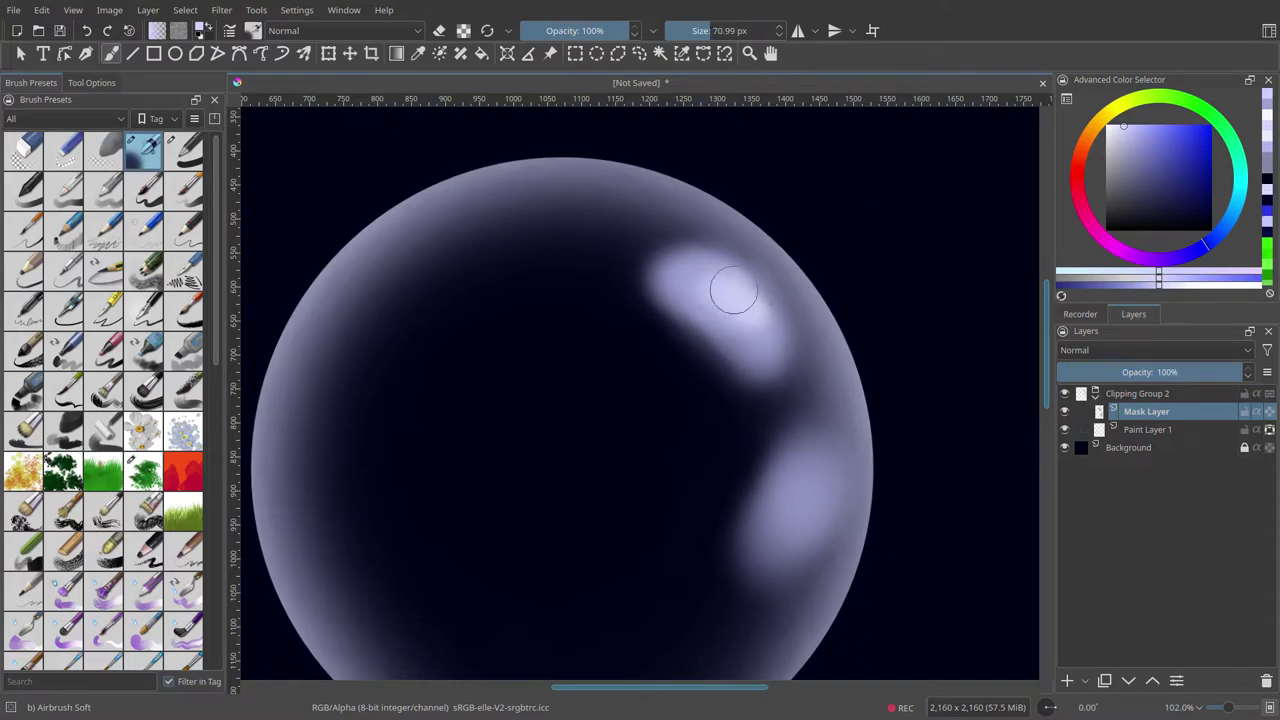
key("bracketleft")
key("bracketleft")
Step: Sample lighter blue tones from the bulb's highlights and glow for the reflections
left_click(752, 302, "ctrl")
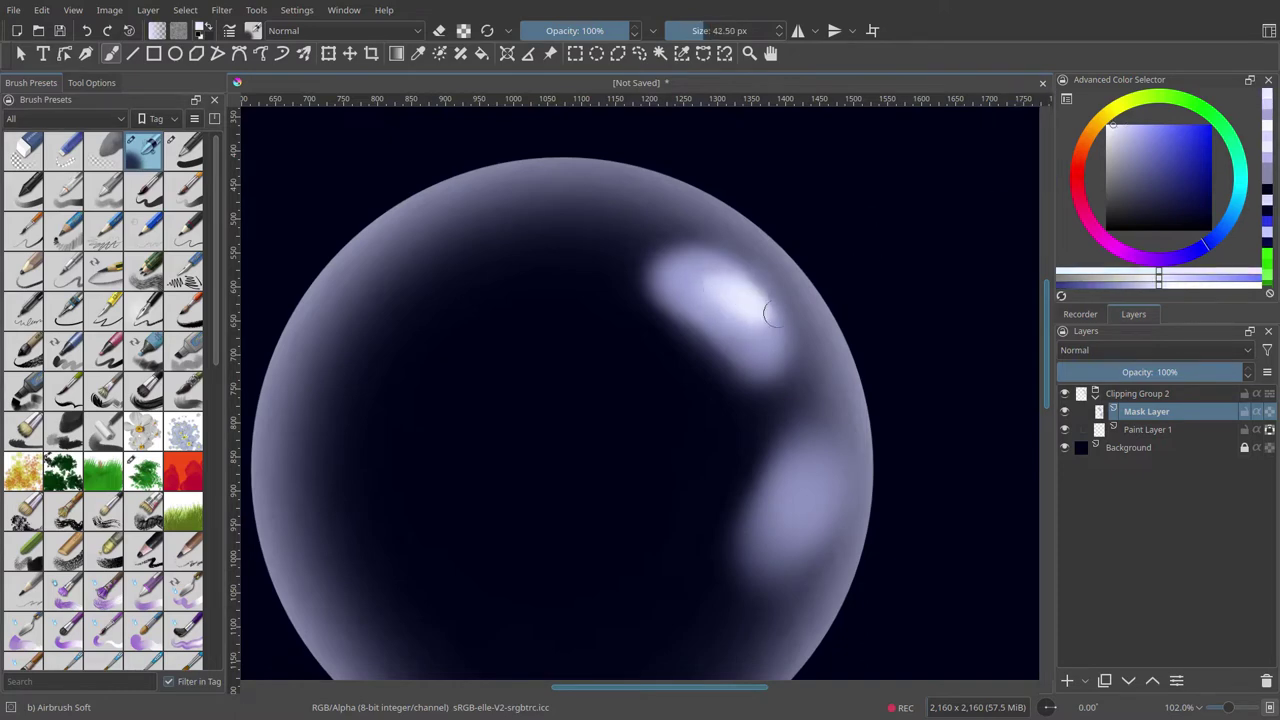
key("bracketright")
key("bracketright")
left_click(768, 494, "ctrl")
left_click(777, 277, "ctrl")
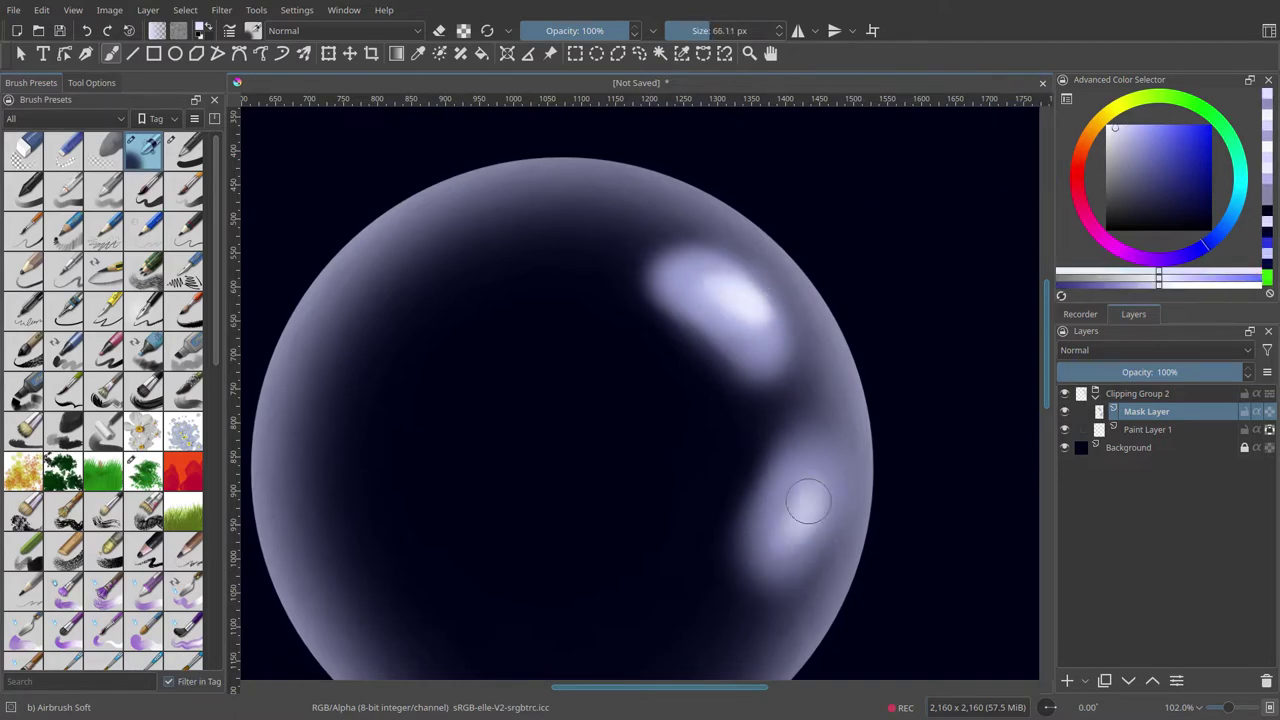
scroll(626, 238, "down", 5)
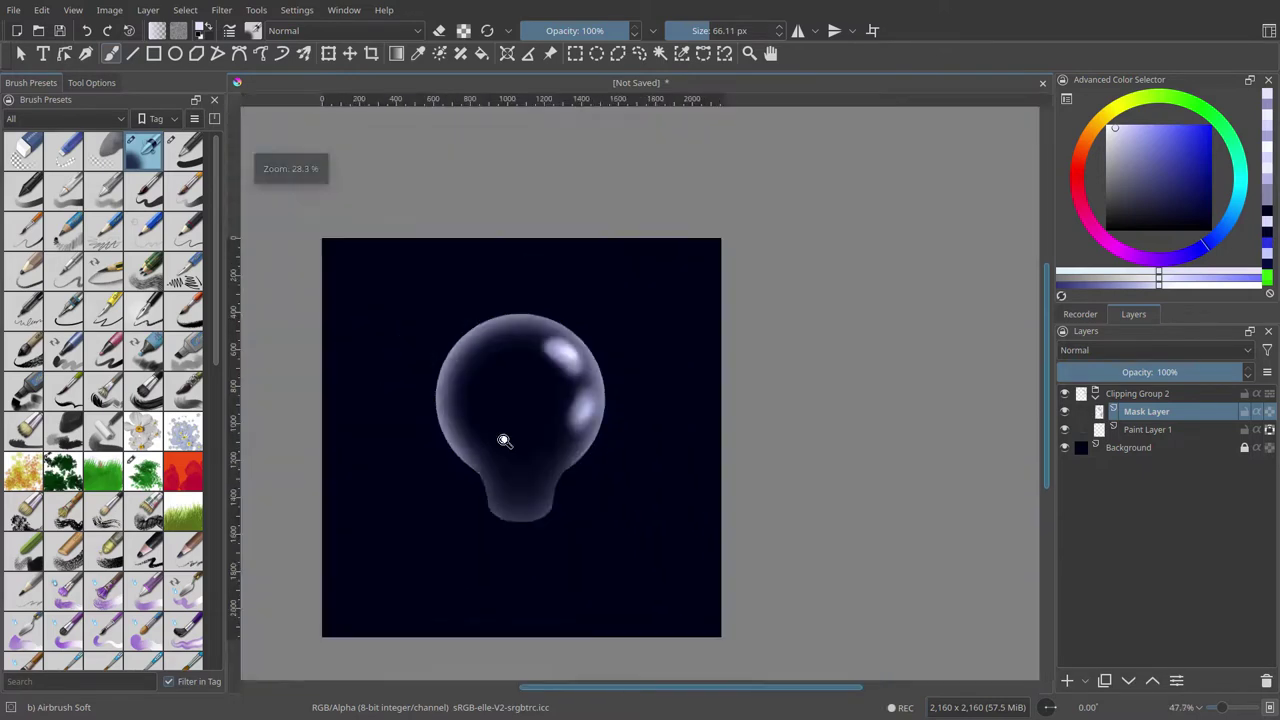
scroll(439, 317, "up", 3)
scroll(437, 320, "up", 2)
scroll(529, 506, "down", 2)
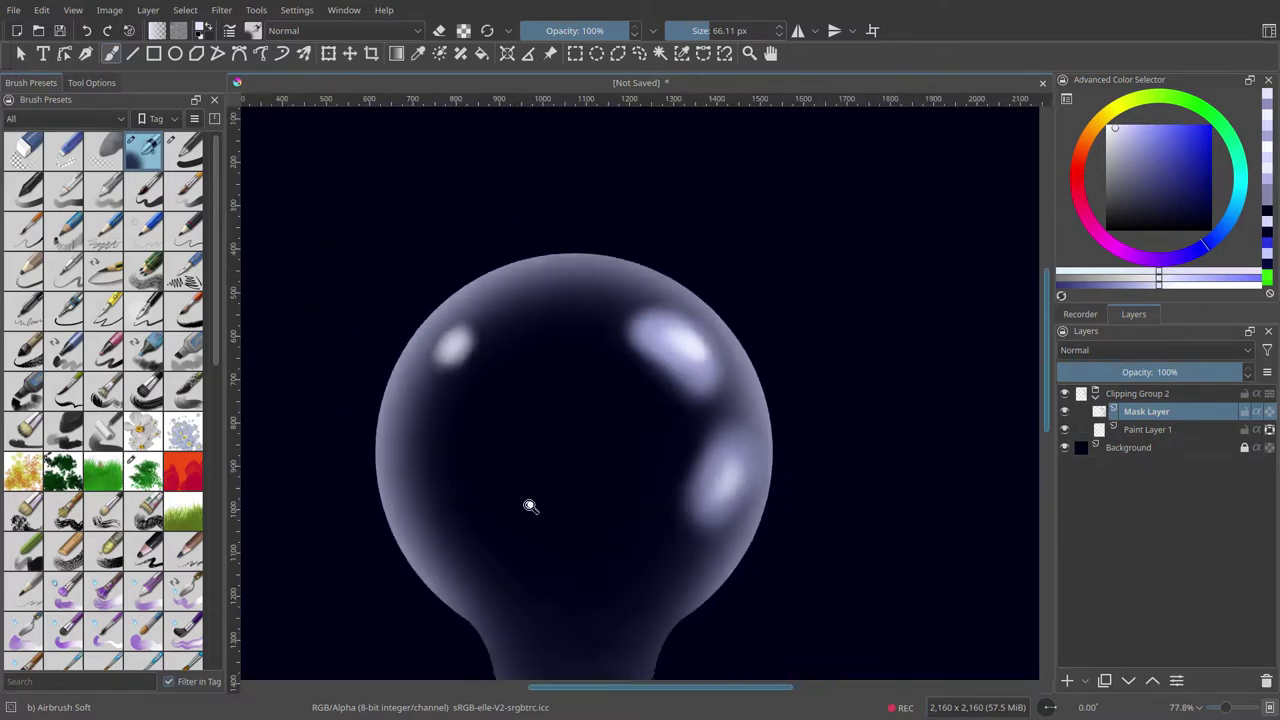
scroll(620, 360, "up", 4)
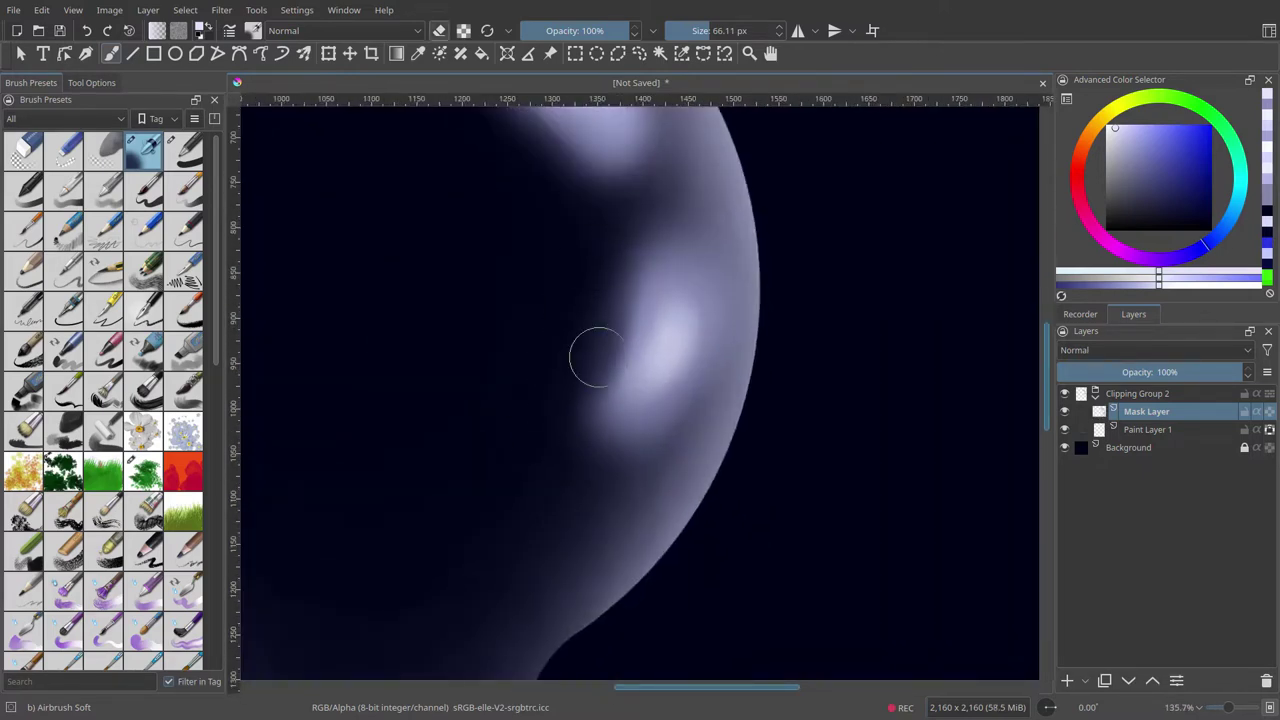
left_click(640, 391, "ctrl")
scroll(605, 235, "up", 3)
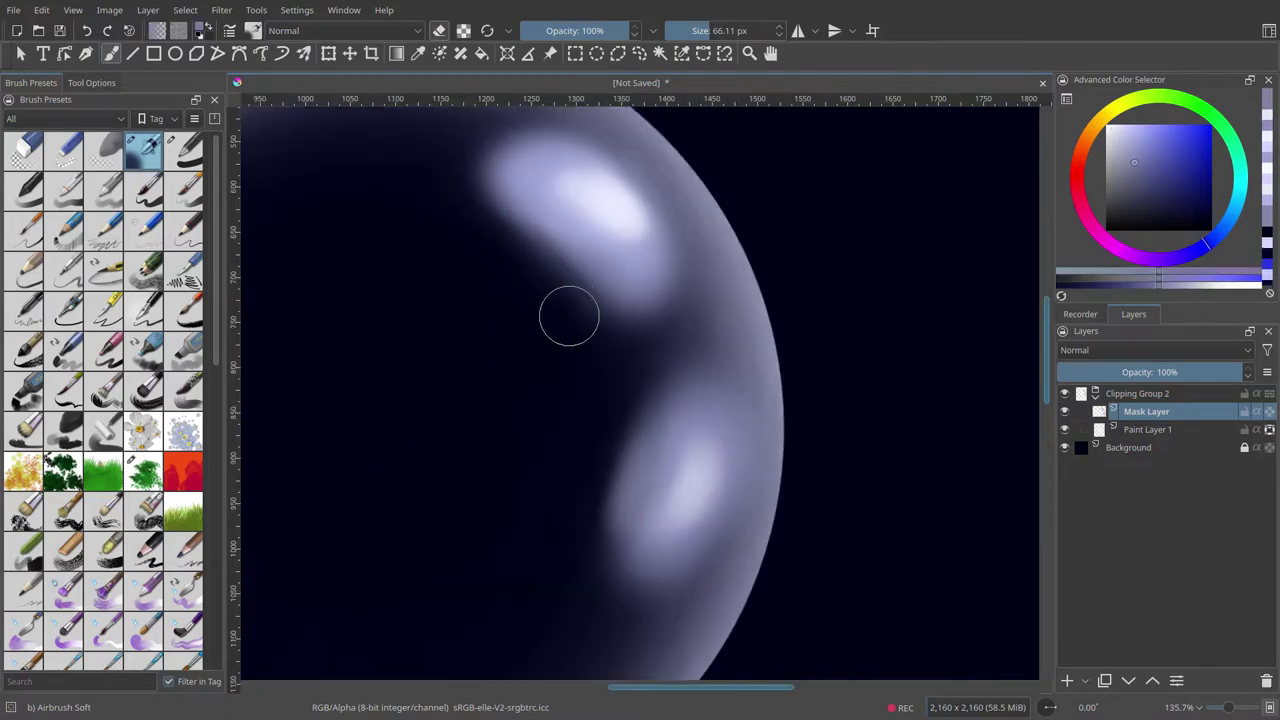
scroll(569, 316, "down", 5)
scroll(374, 466, "up", 4)
left_click(183, 150)
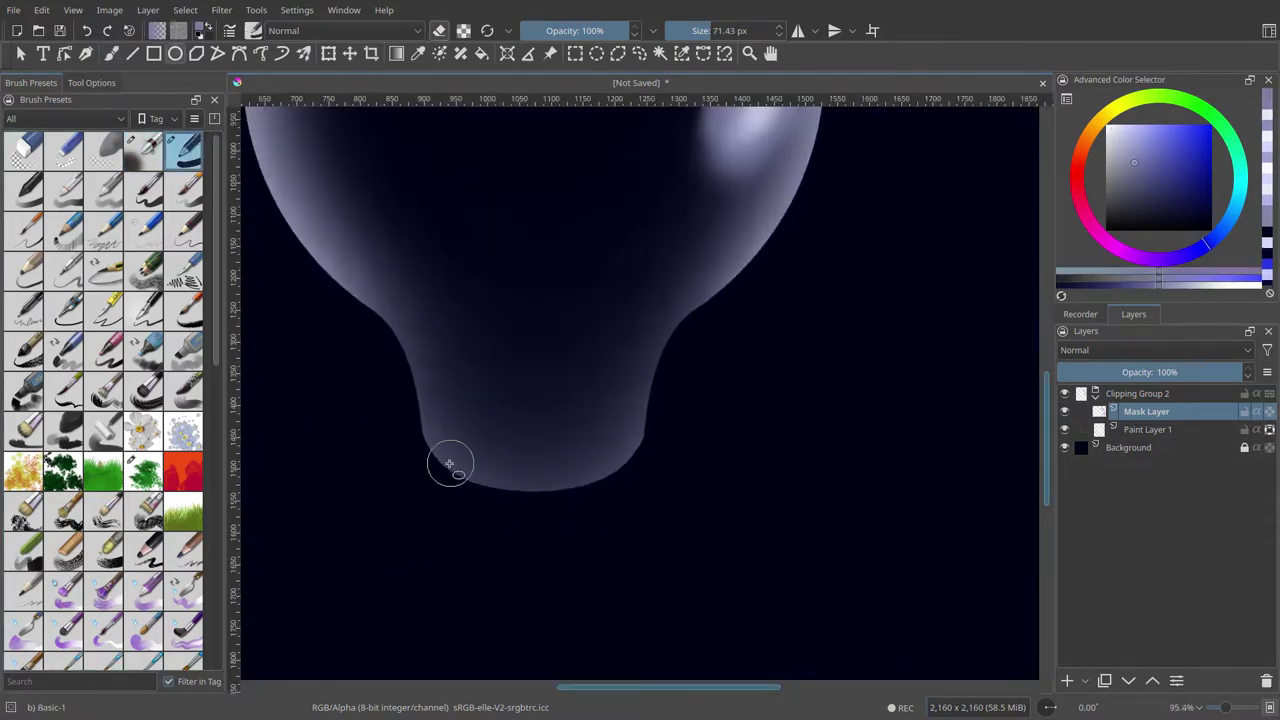
Step: Draw a pale ellipse ring across the bulb's base on new Paint Layer 3 above the clipping group
left_click_drag(427, 440, 640, 471)
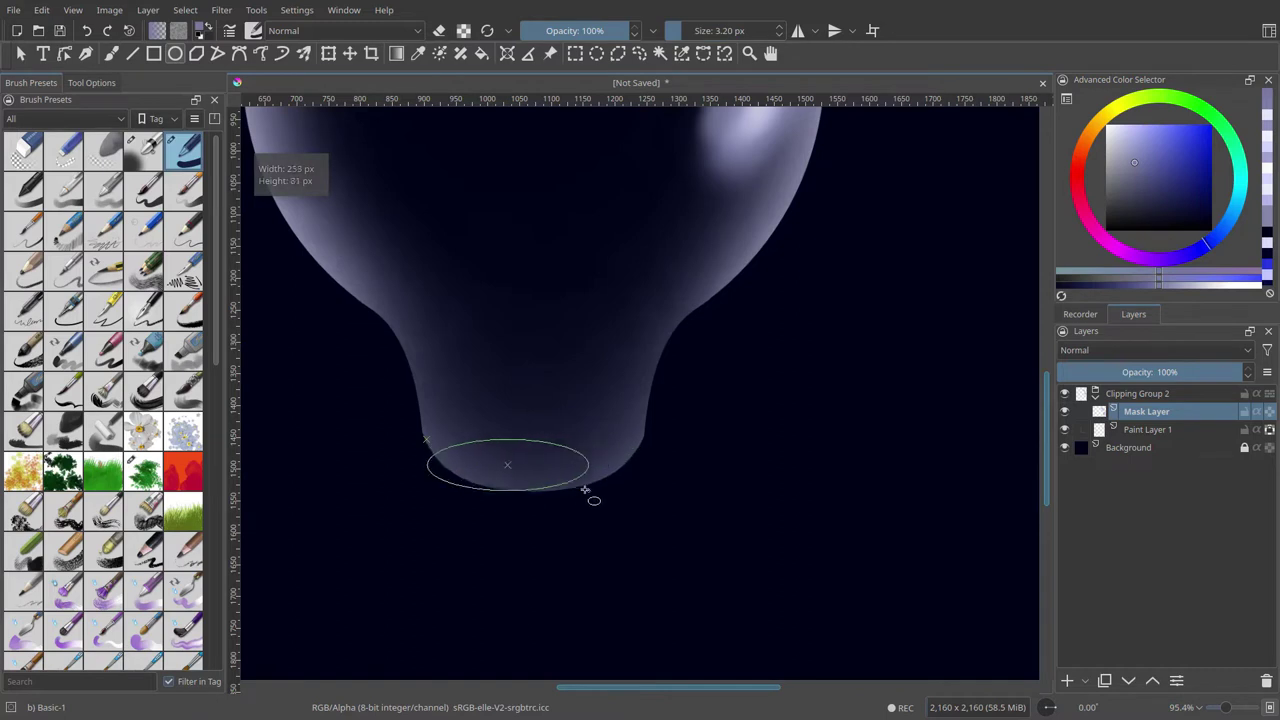
key("ctrl+y")
key("ctrl+y")
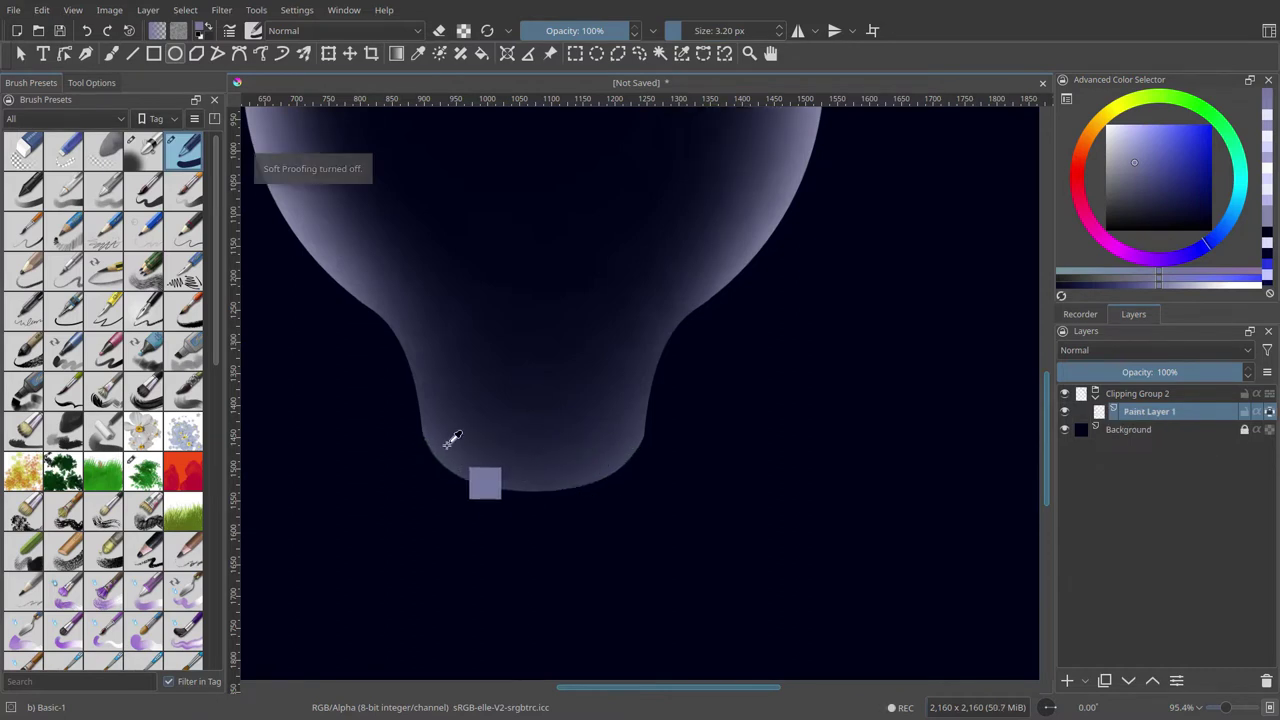
key("Insert")
key("ctrl+Page_Up")
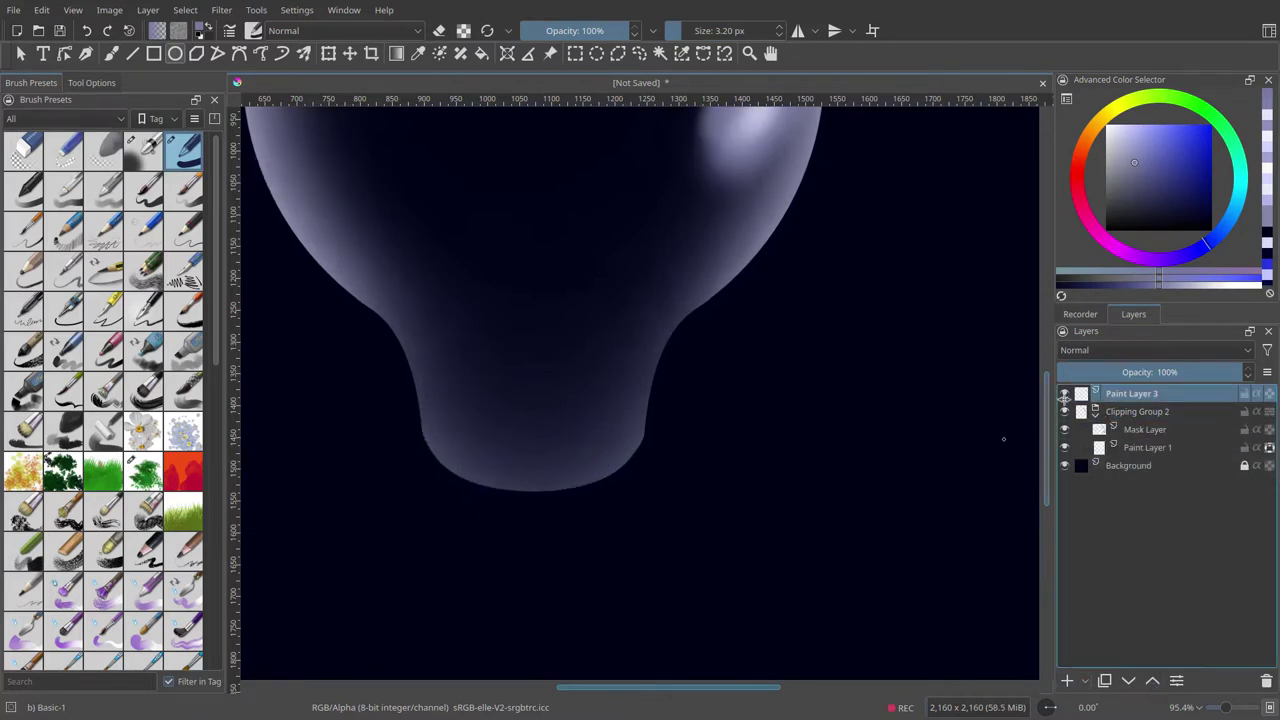
mouse_move(416, 432)
left_mouse_down()
mouse_move(634, 473)
mouse_move(636, 490)
left_mouse_up()
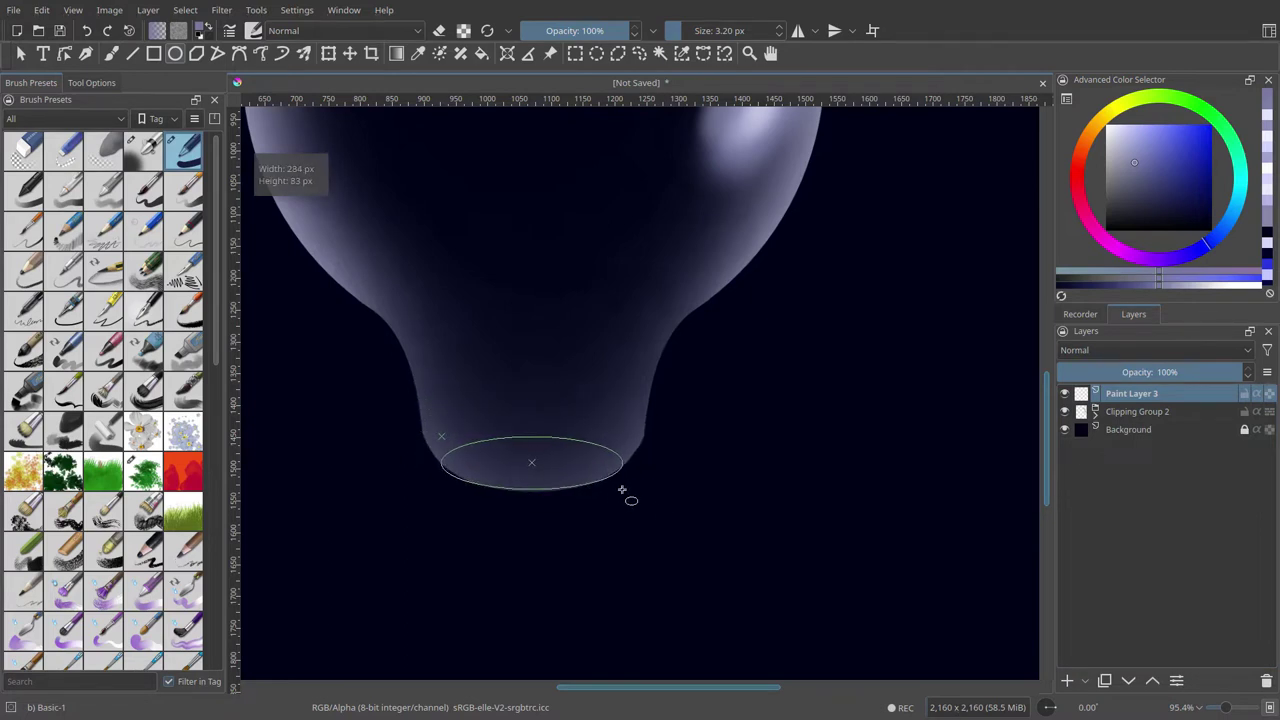
scroll(492, 485, "up", 1)
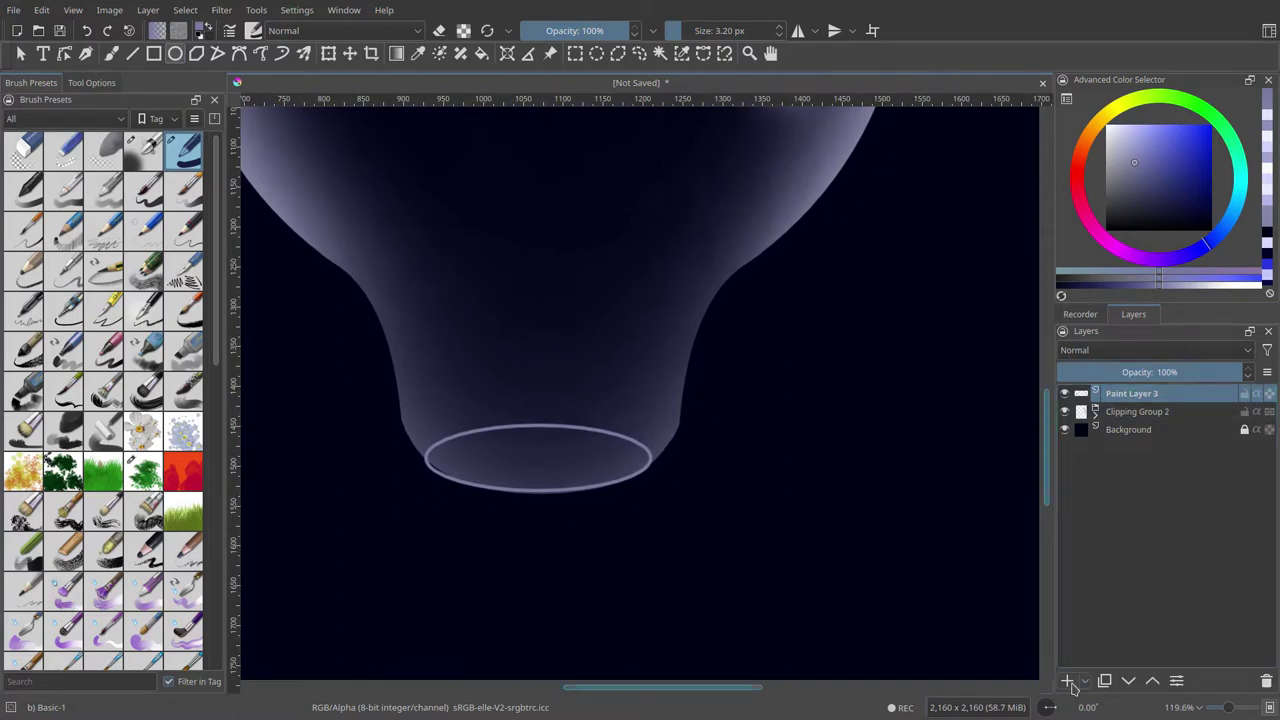
Step: Move the rim layer below the bulb group and paint a grey shape under the ellipse on Paint Layer 4
key("b")
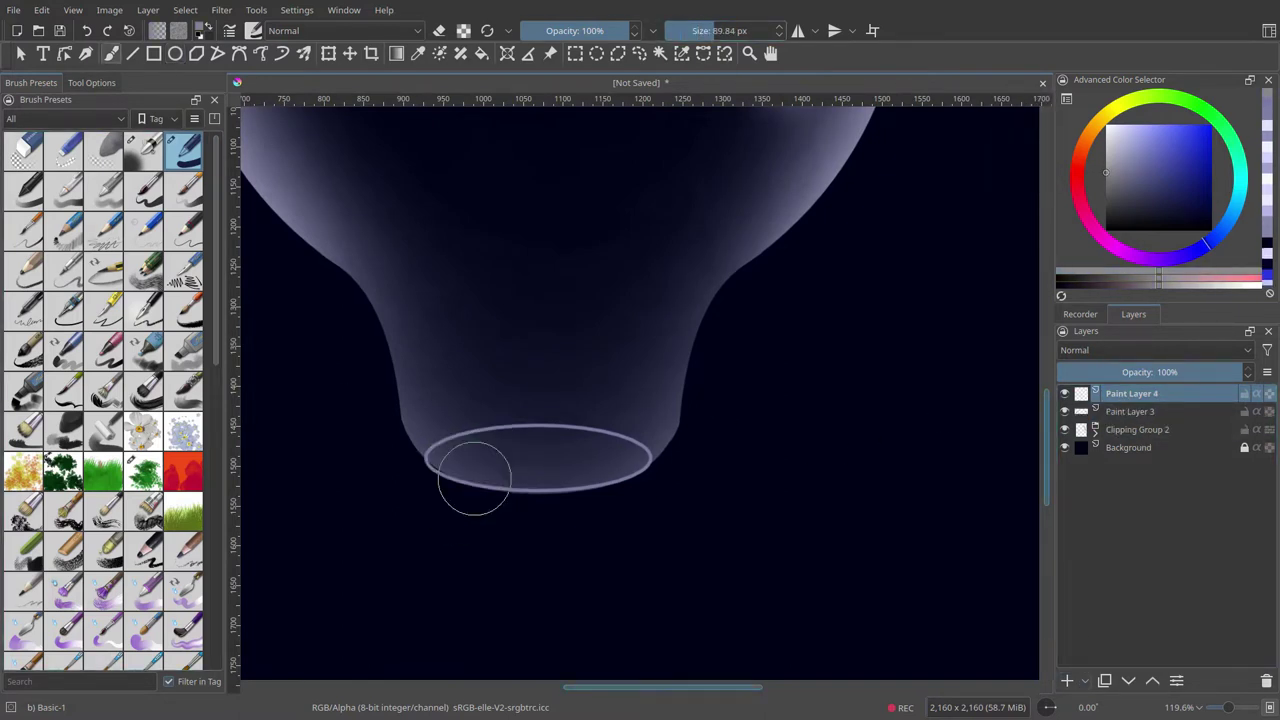
mouse_move(1131, 393)
left_mouse_down()
mouse_move(1130, 438)
mouse_move(1130, 420)
left_mouse_up()
left_click_drag(430, 470, 632, 473)
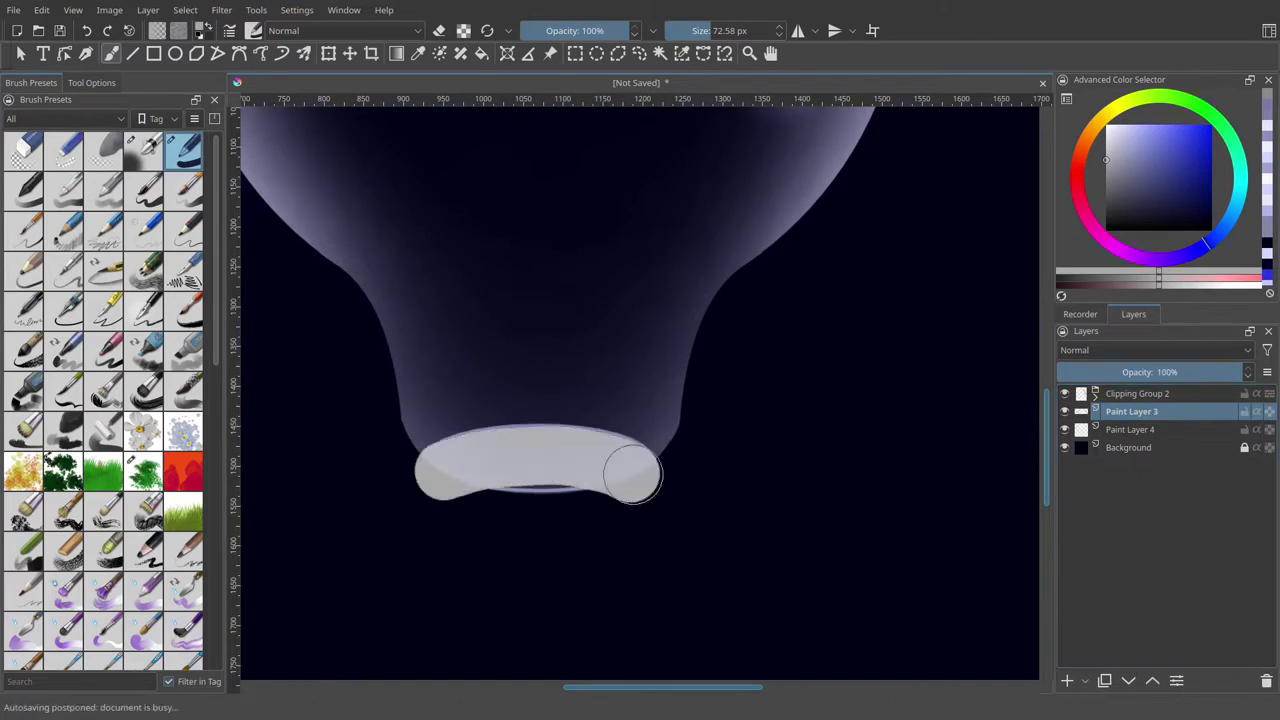
key("ctrl+z")
left_click(1131, 429)
mouse_move(430, 475)
left_mouse_down()
mouse_move(586, 451)
mouse_move(523, 477)
mouse_move(491, 463)
mouse_move(557, 460)
mouse_move(423, 460)
mouse_move(615, 463)
left_mouse_up()
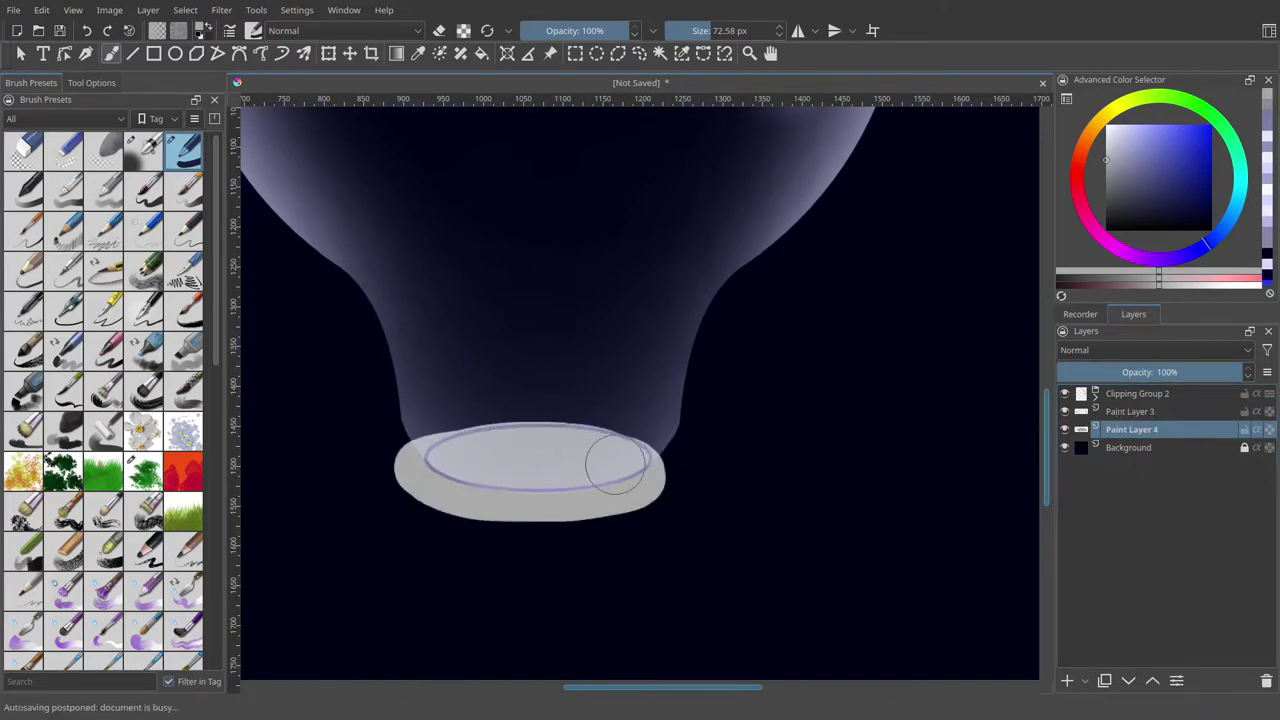
Step: Nudge the grey shape right, then delete it and try new grey strokes, undoing them
key("ctrl+t")
left_click_drag(554, 500, 563, 500)
key("Return")
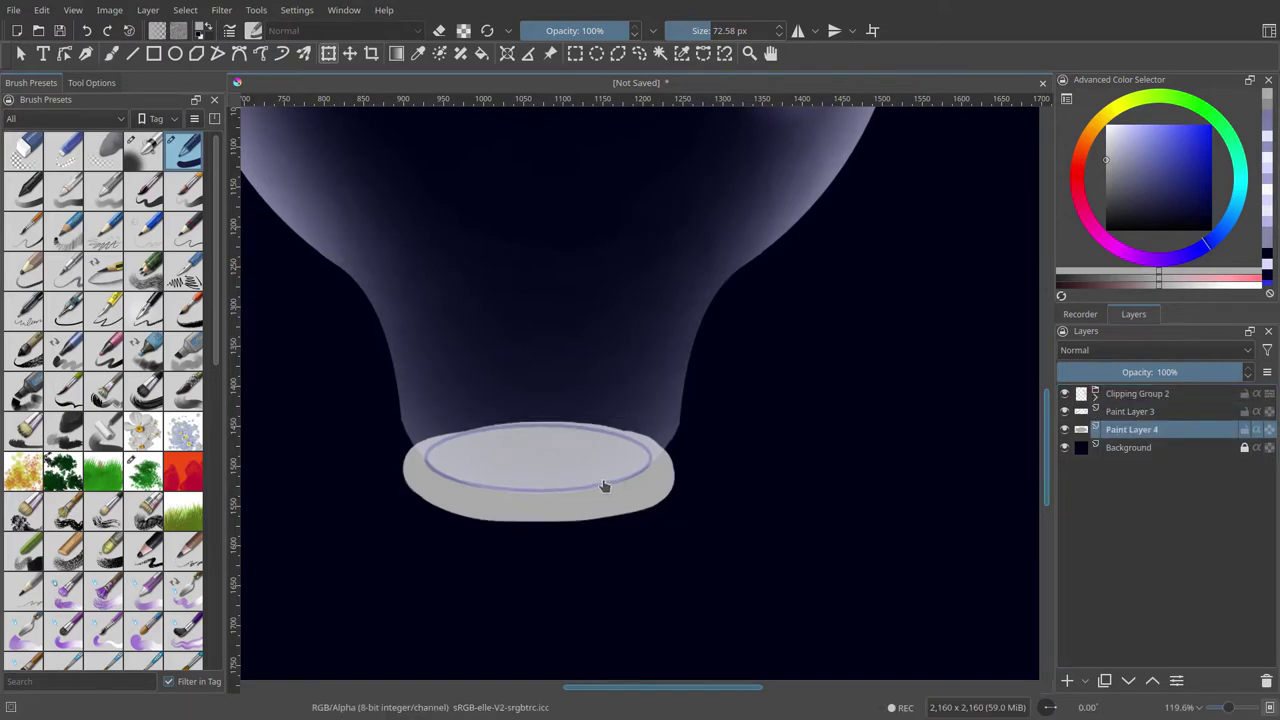
key("ctrl+t")
key("Delete")
key("b")
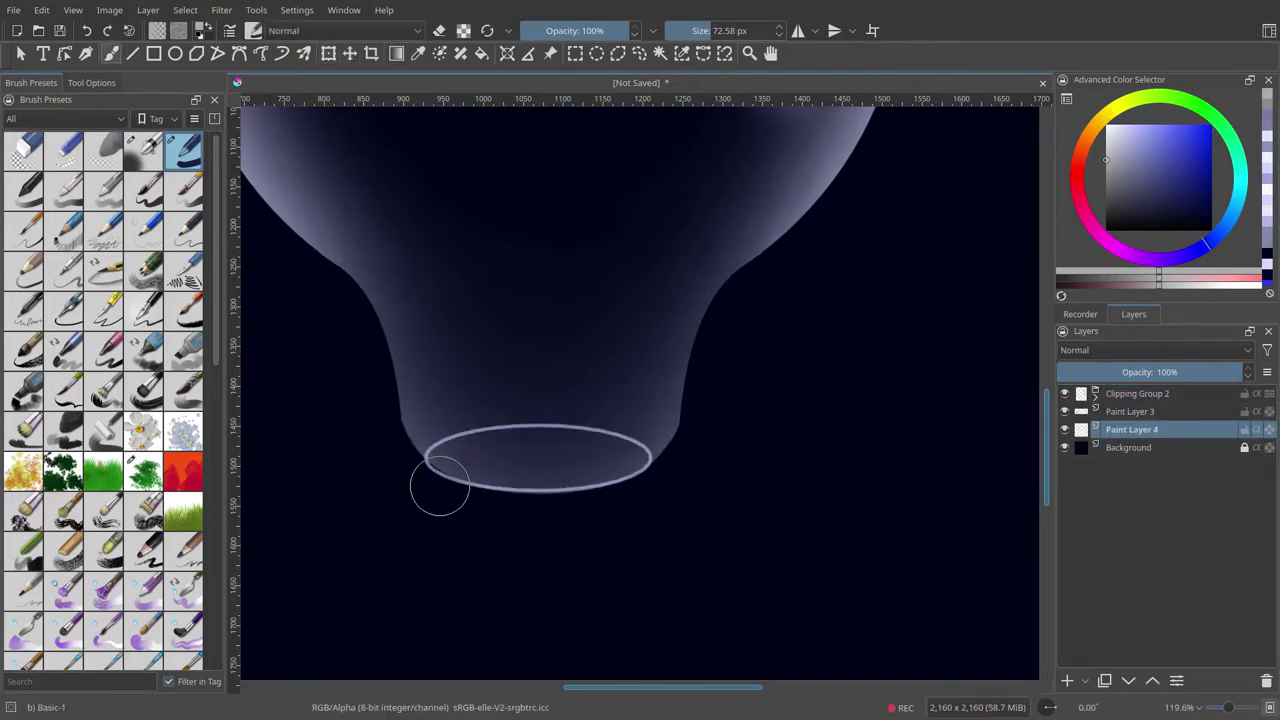
left_click_drag(436, 505, 590, 510)
key("ctrl+z")
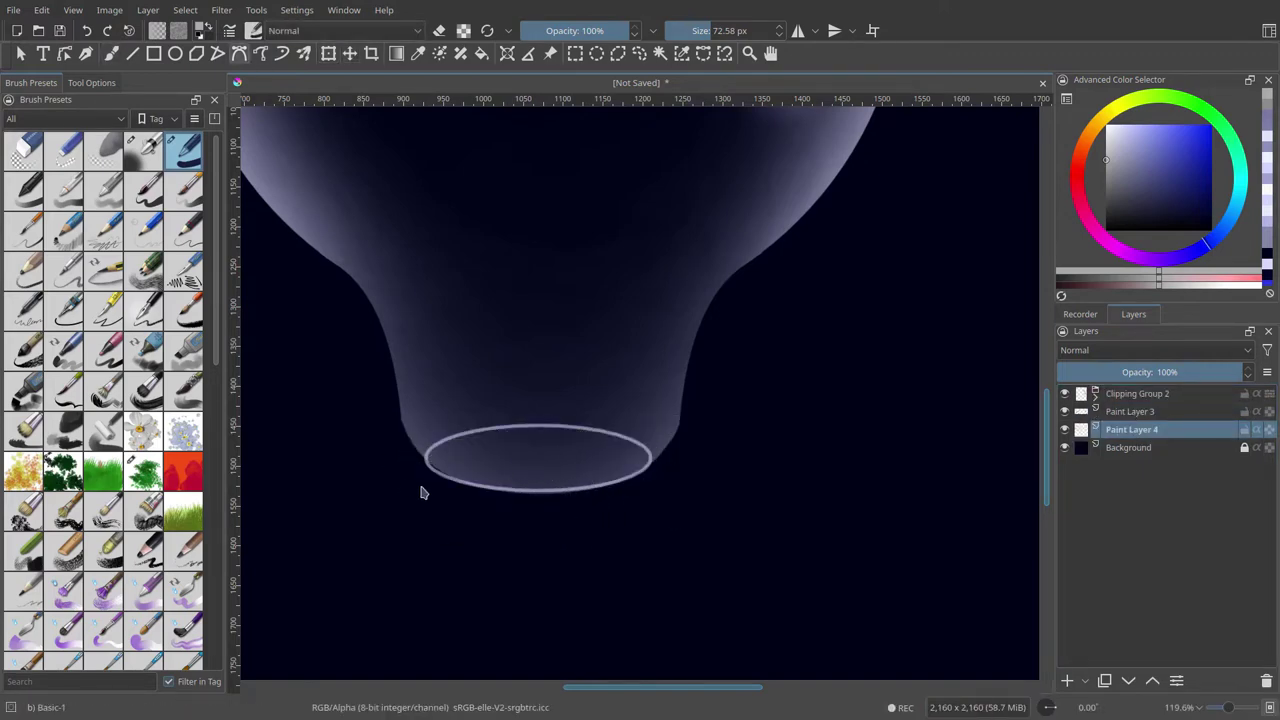
left_click(517, 531, "shift")
key("ctrl+z")
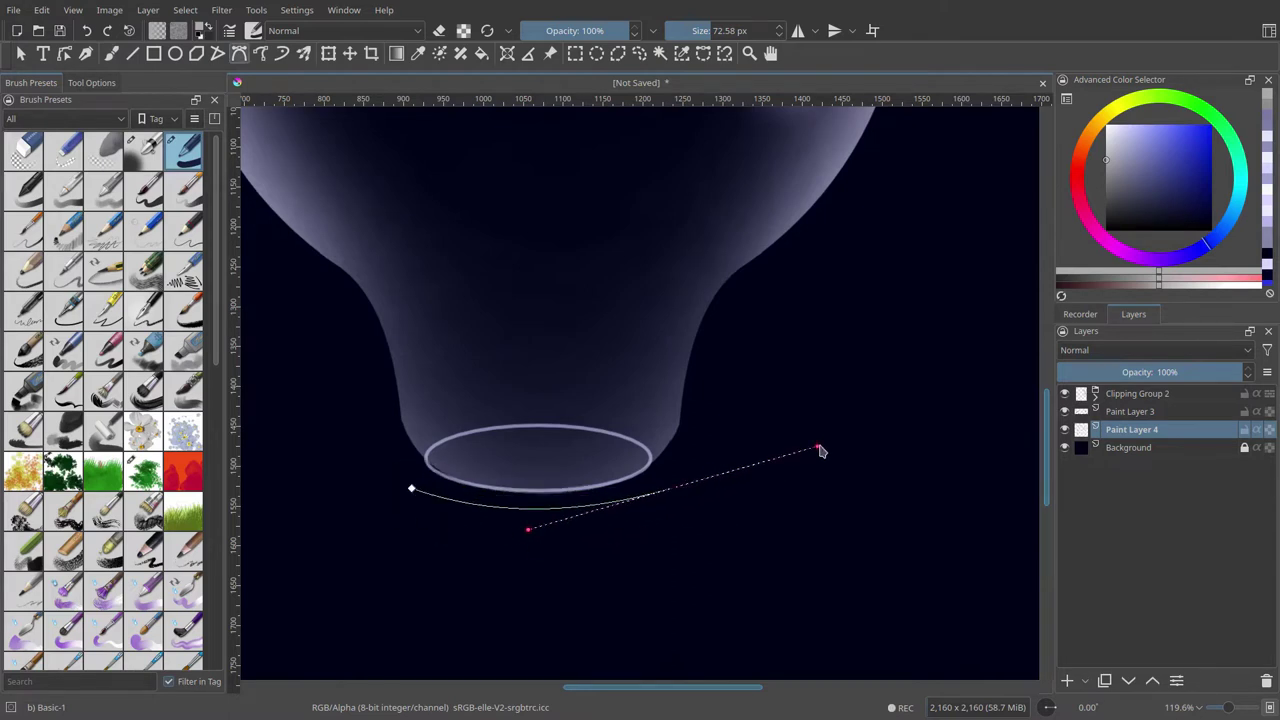
Step: Try a thick grey curve and a freehand grey base under the rim, undoing both
left_click_drag(838, 432, 785, 457)
key("Return")
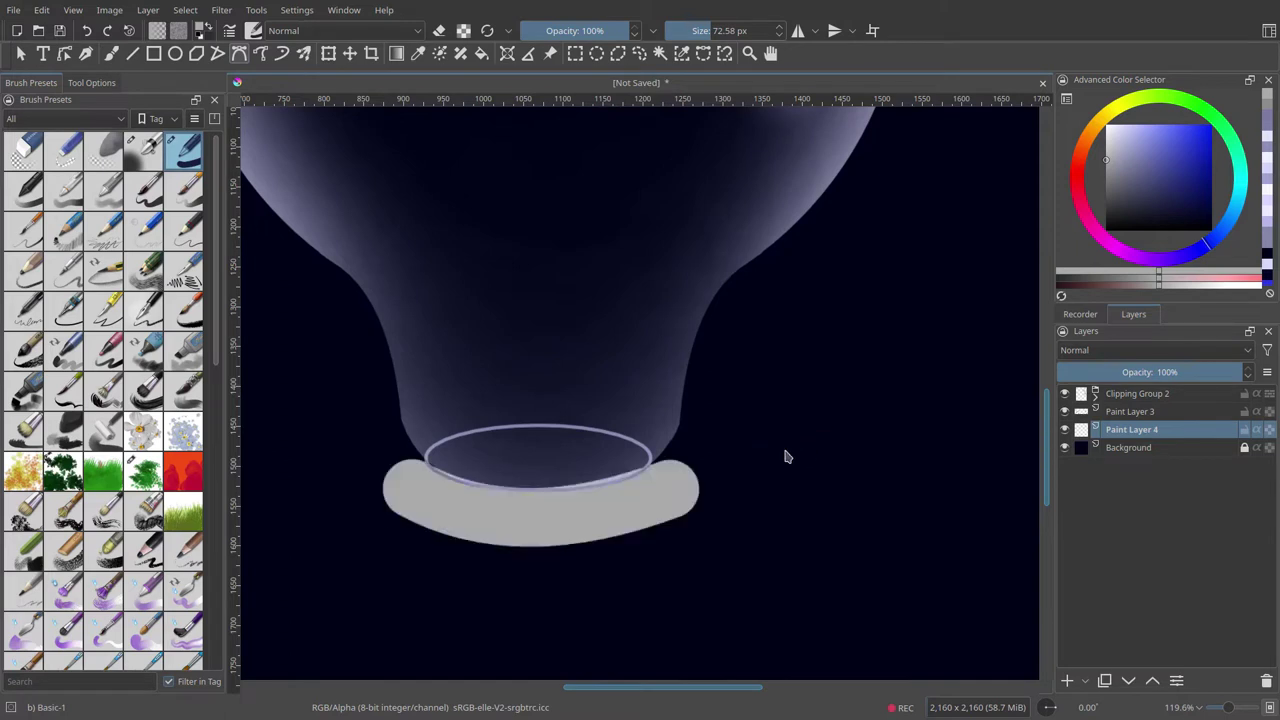
key("ctrl+z")
key("b")
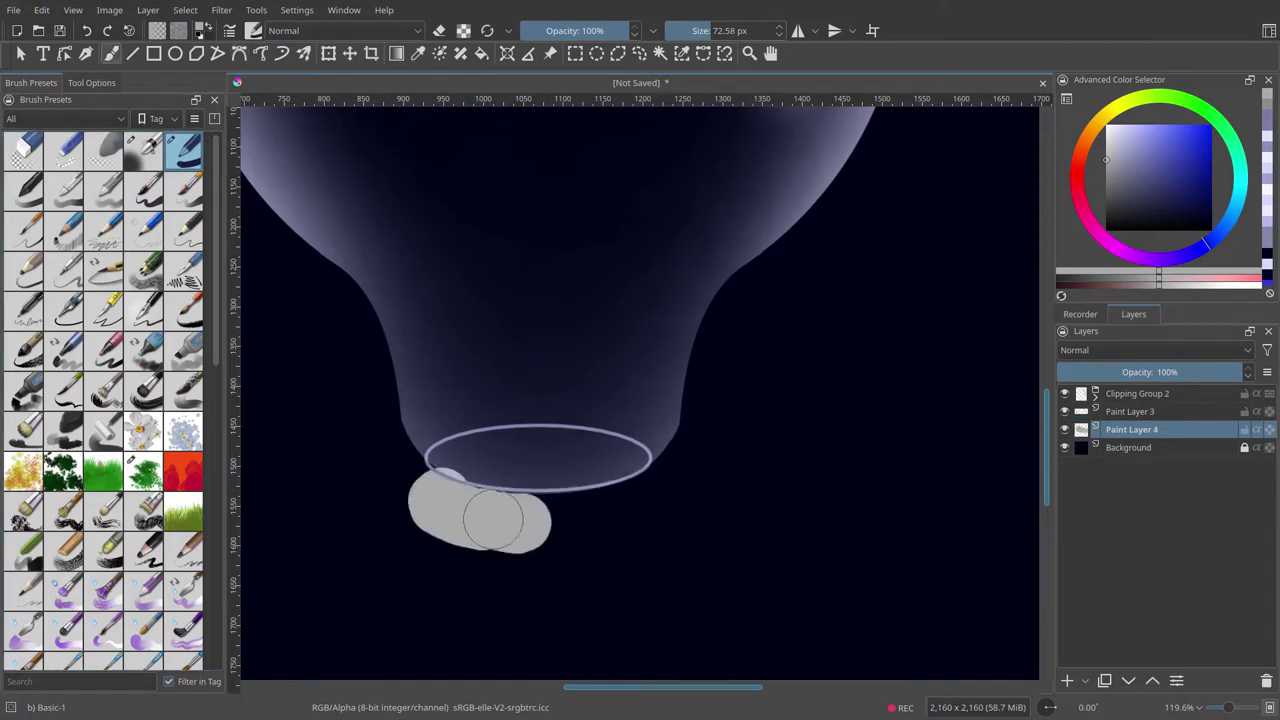
mouse_move(556, 521)
left_mouse_down()
mouse_move(634, 494)
mouse_move(463, 485)
mouse_move(508, 471)
mouse_move(619, 484)
left_mouse_up()
key("ctrl+z")
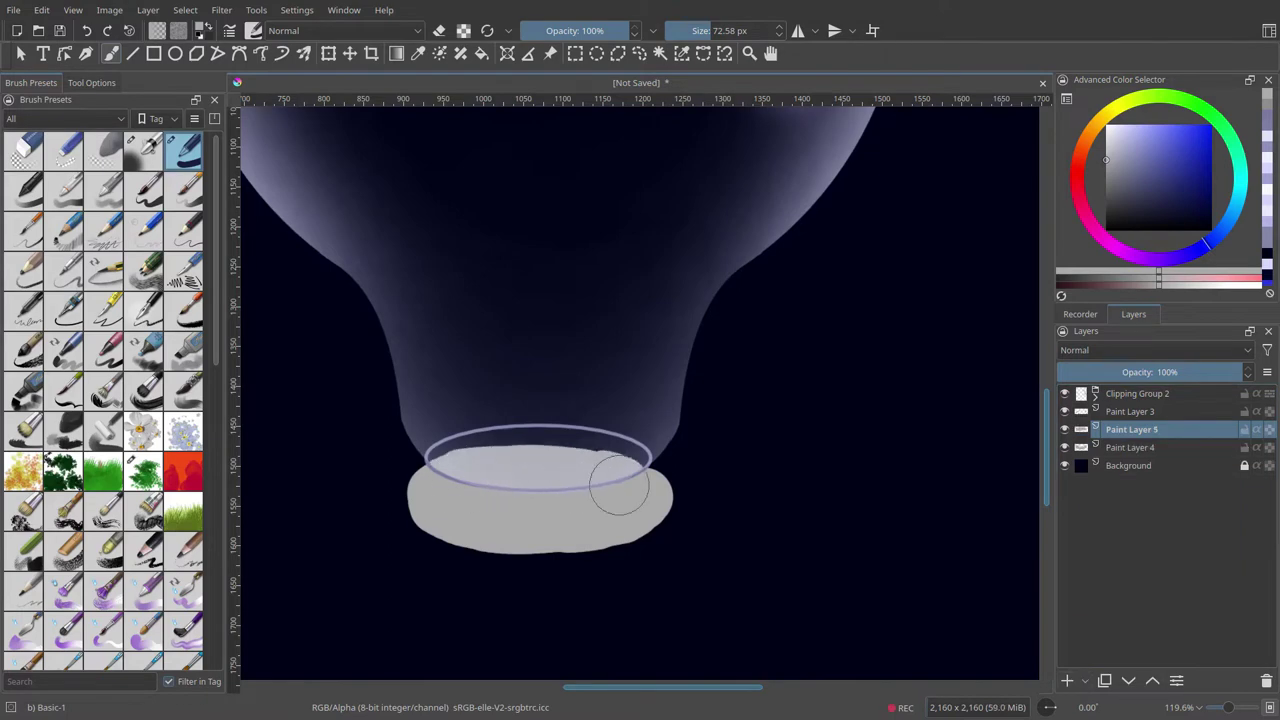
Step: Paint a paler grey top face for the base on Paint Layer 5
scroll(437, 502, "up", 5)
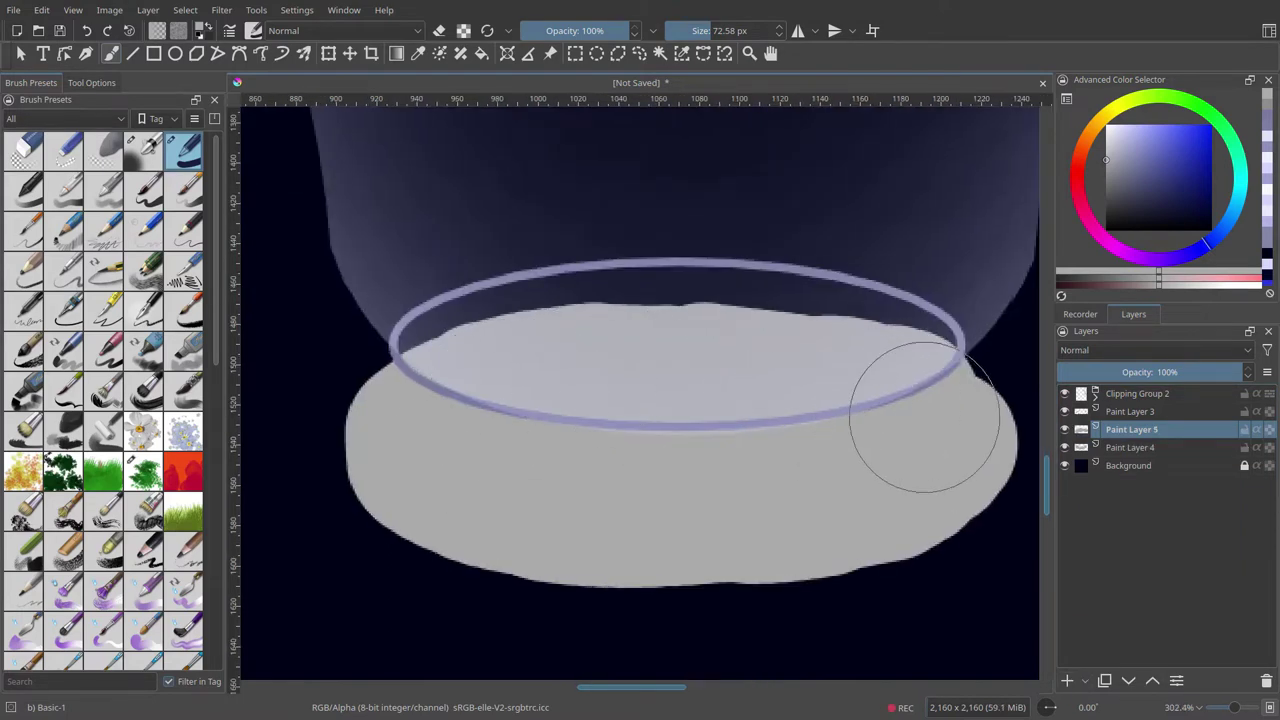
left_click(1148, 450)
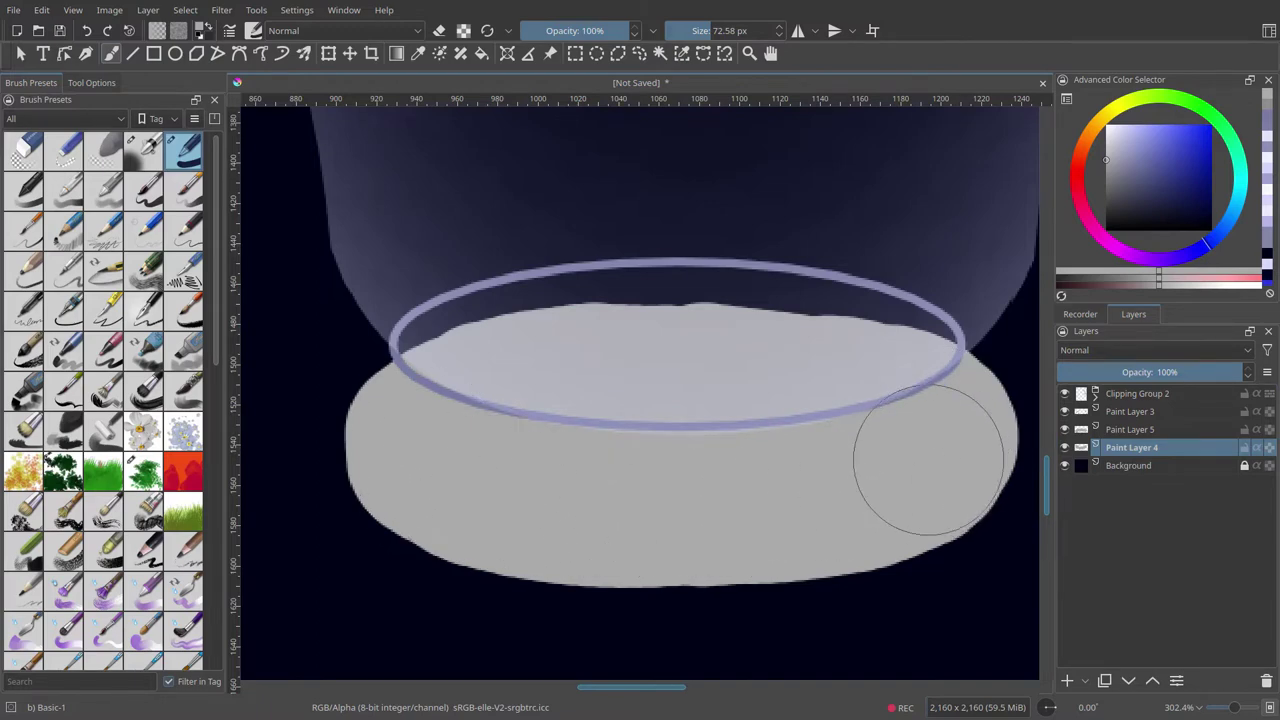
scroll(928, 460, "down", 2)
key("Page_Up")
mouse_move(443, 414)
left_mouse_down()
mouse_move(470, 430)
mouse_move(763, 395)
left_mouse_up()
left_click(505, 398, "ctrl")
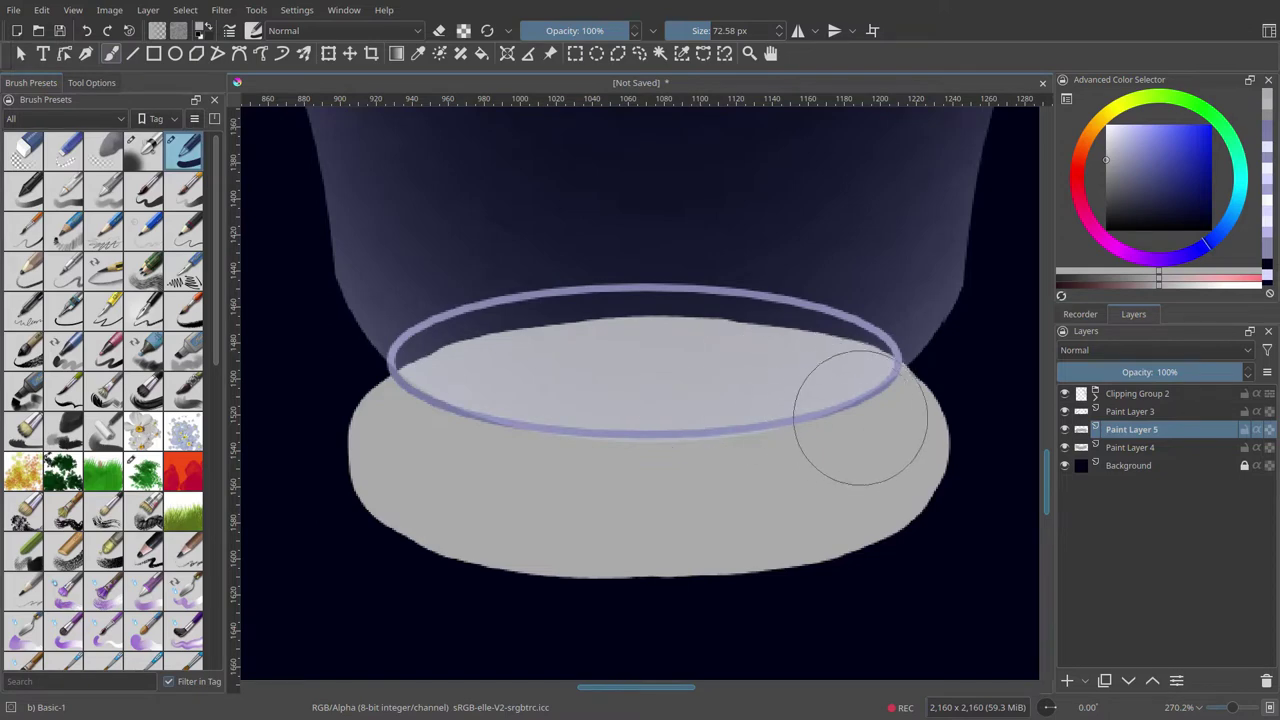
scroll(647, 477, "down", 5)
Step: Reshape the grey base under the rim and group its two layers together
key("ctrl+t")
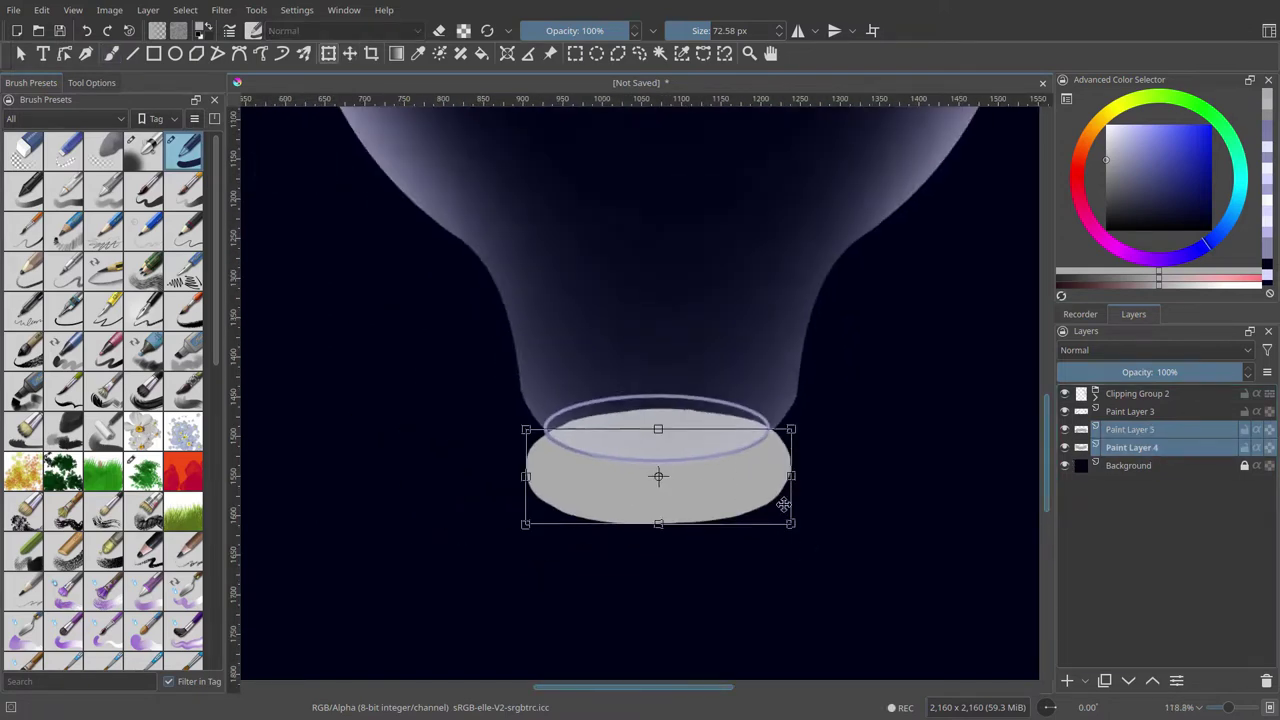
left_click_drag(820, 529, 786, 526)
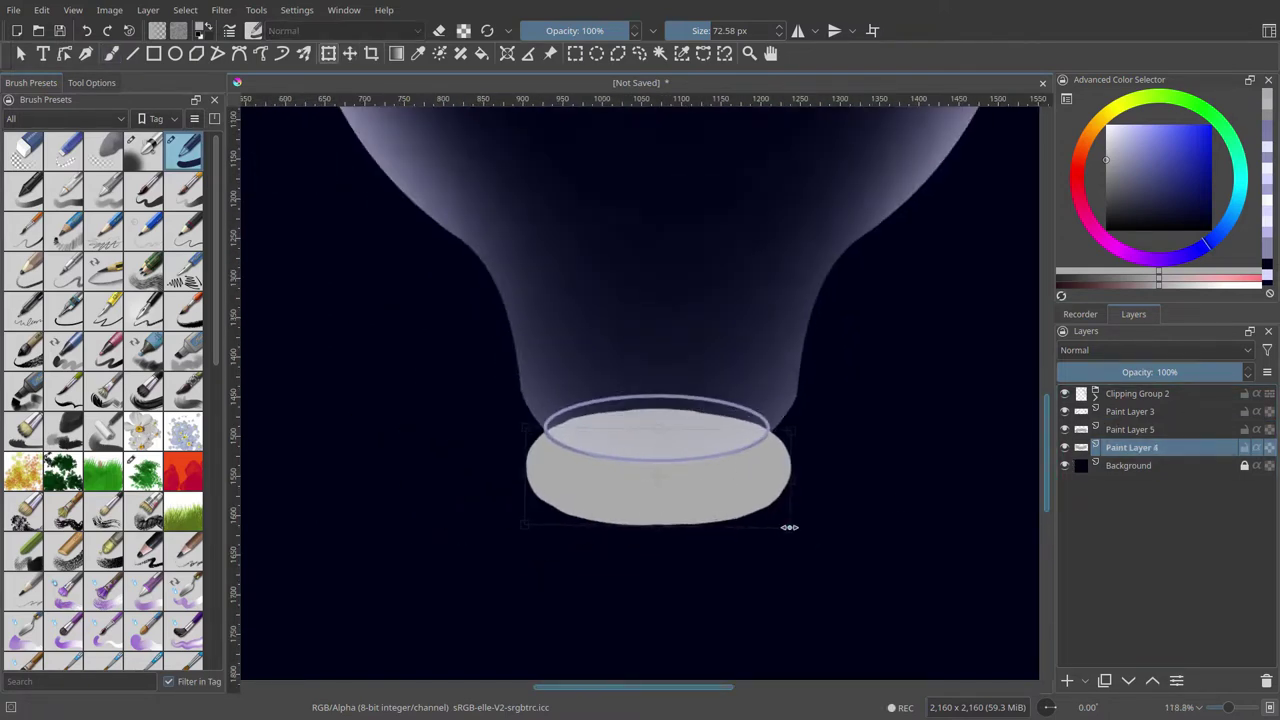
key("Return")
left_click(1140, 455, "shift")
key("ctrl+g")
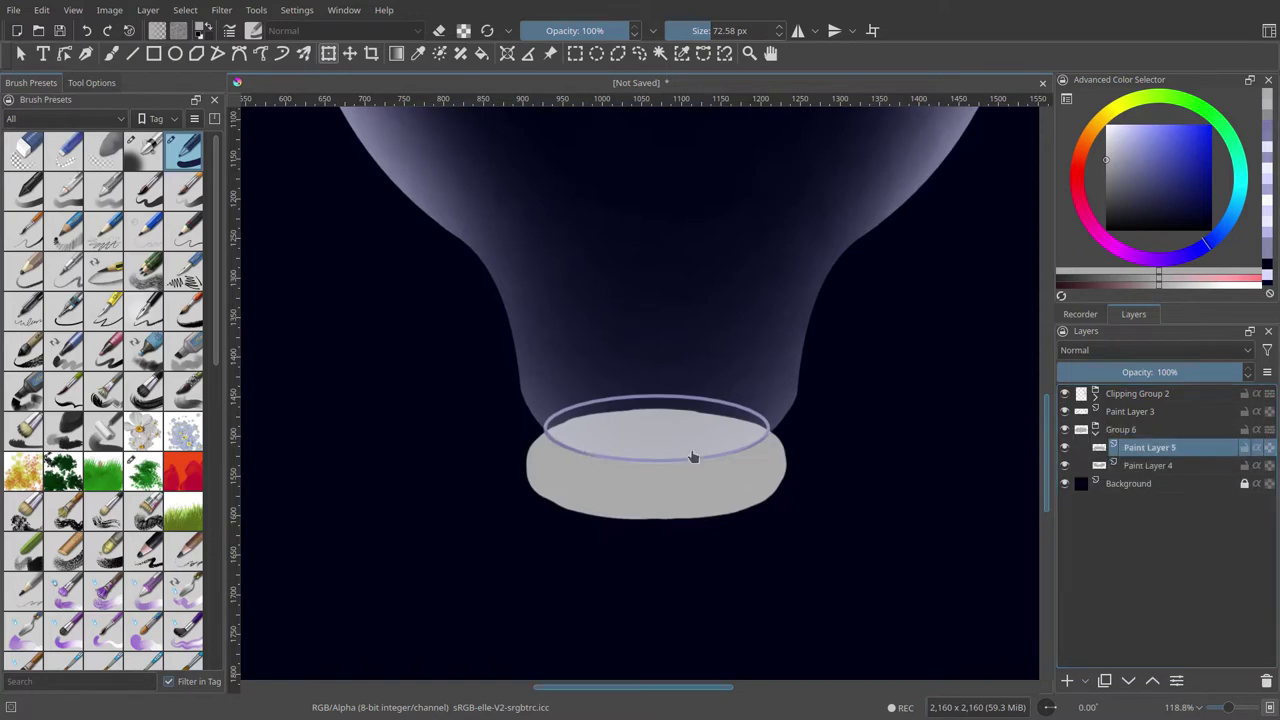
Step: Pick a darker grey and try soft airbrush shading on the base, undoing each attempt
scroll(692, 448, "up", 3)
left_click(1097, 194)
left_click_drag(1097, 194, 1100, 203)
key("slash")
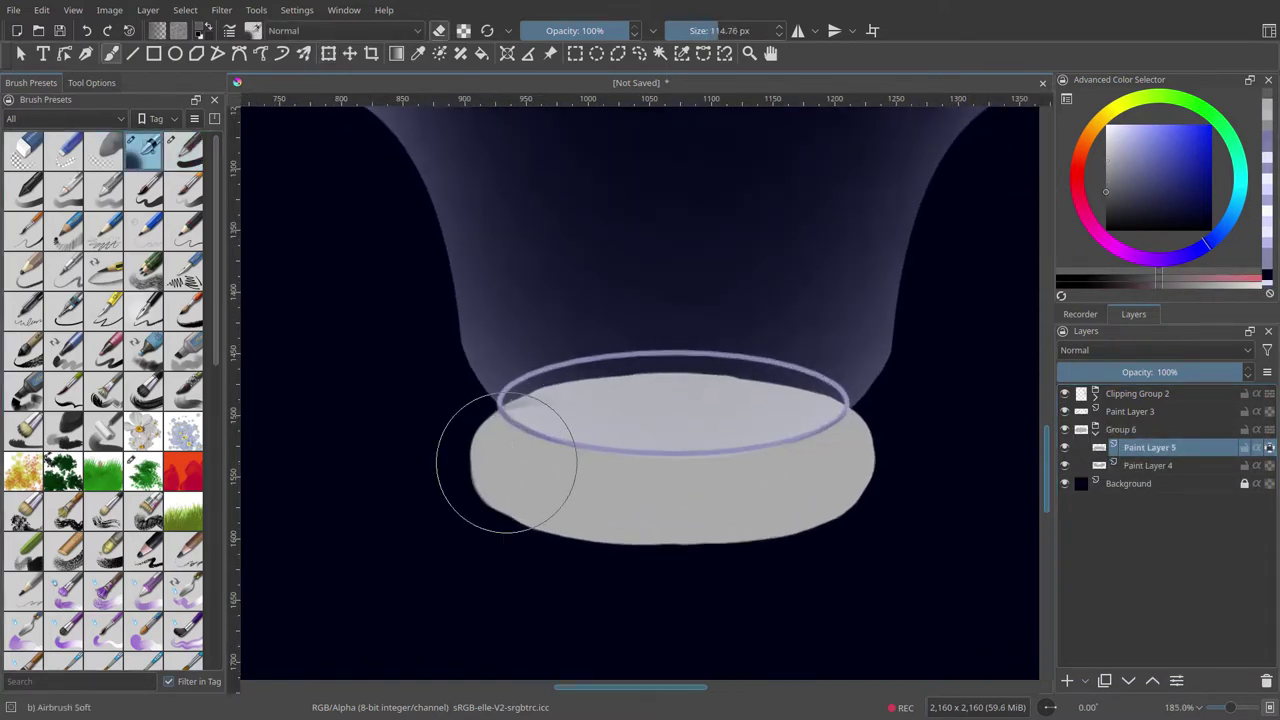
left_click(1202, 465)
left_click_drag(471, 471, 523, 506)
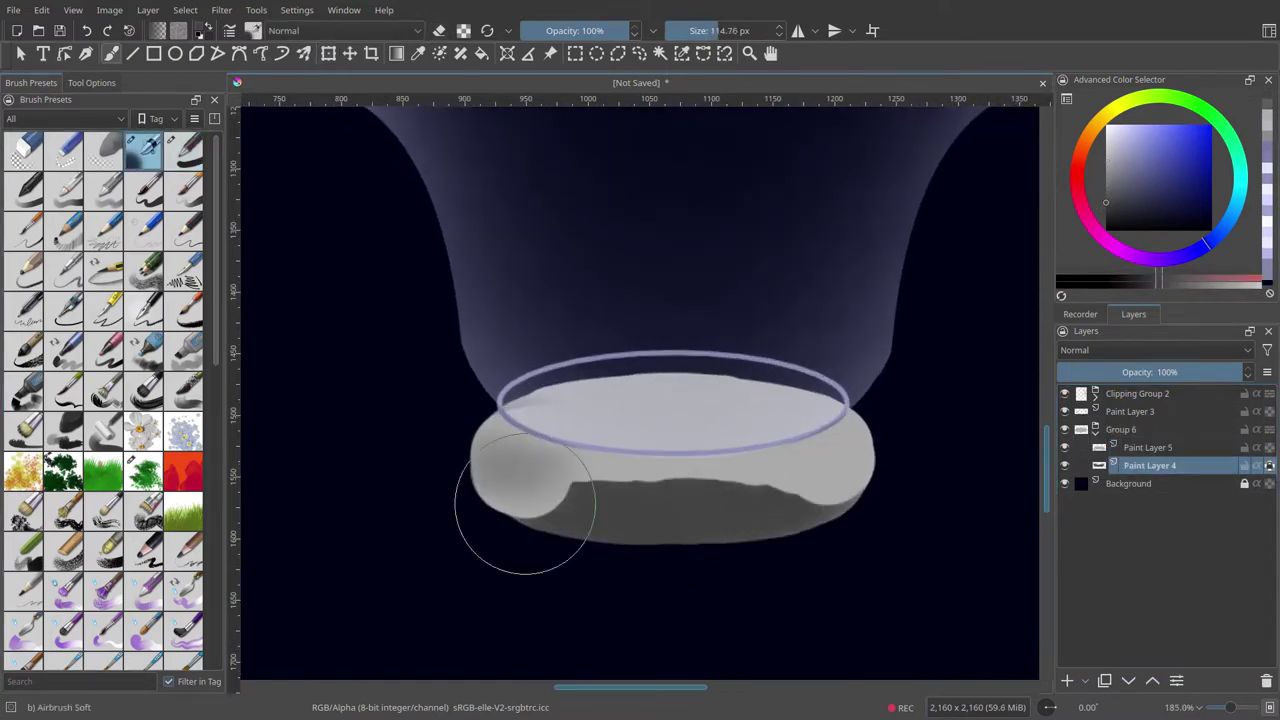
key("ctrl+z")
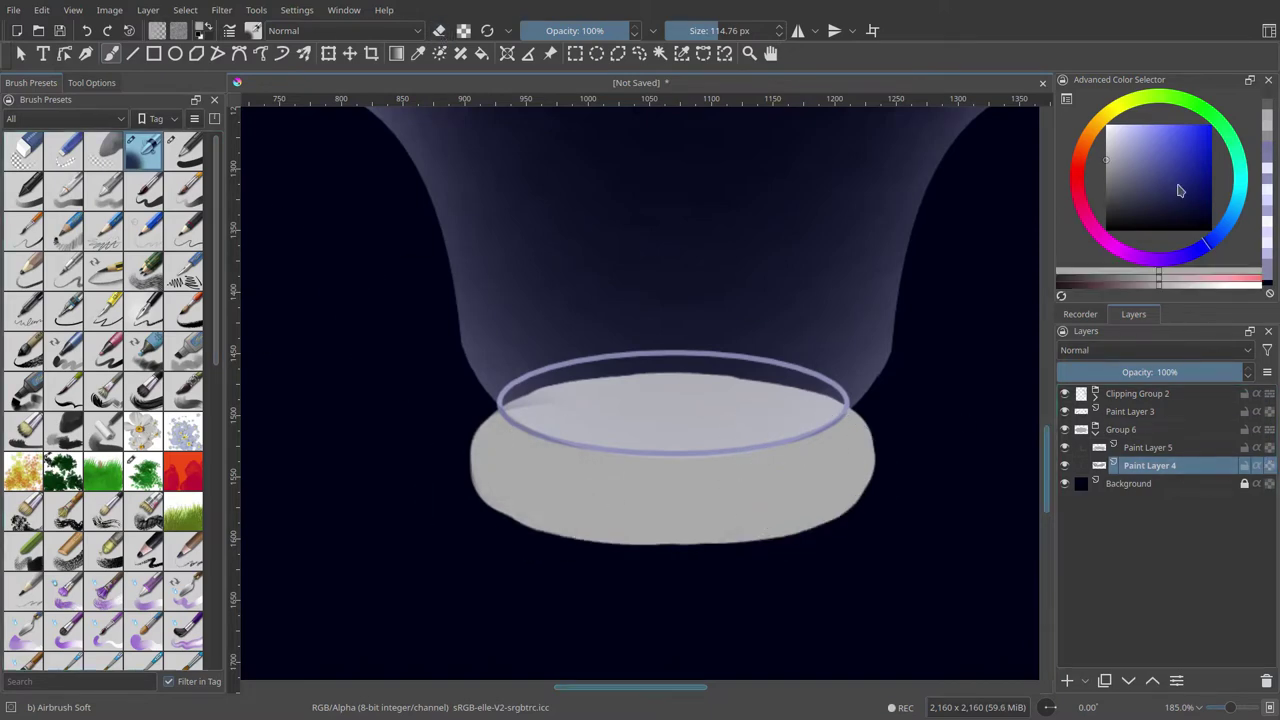
mouse_move(840, 520)
left_mouse_down()
mouse_move(540, 481)
mouse_move(563, 471)
mouse_move(486, 457)
mouse_move(820, 480)
left_mouse_up()
key("ctrl+z")
left_click(1148, 447)
key("ctrl+z")
key("ctrl+z")
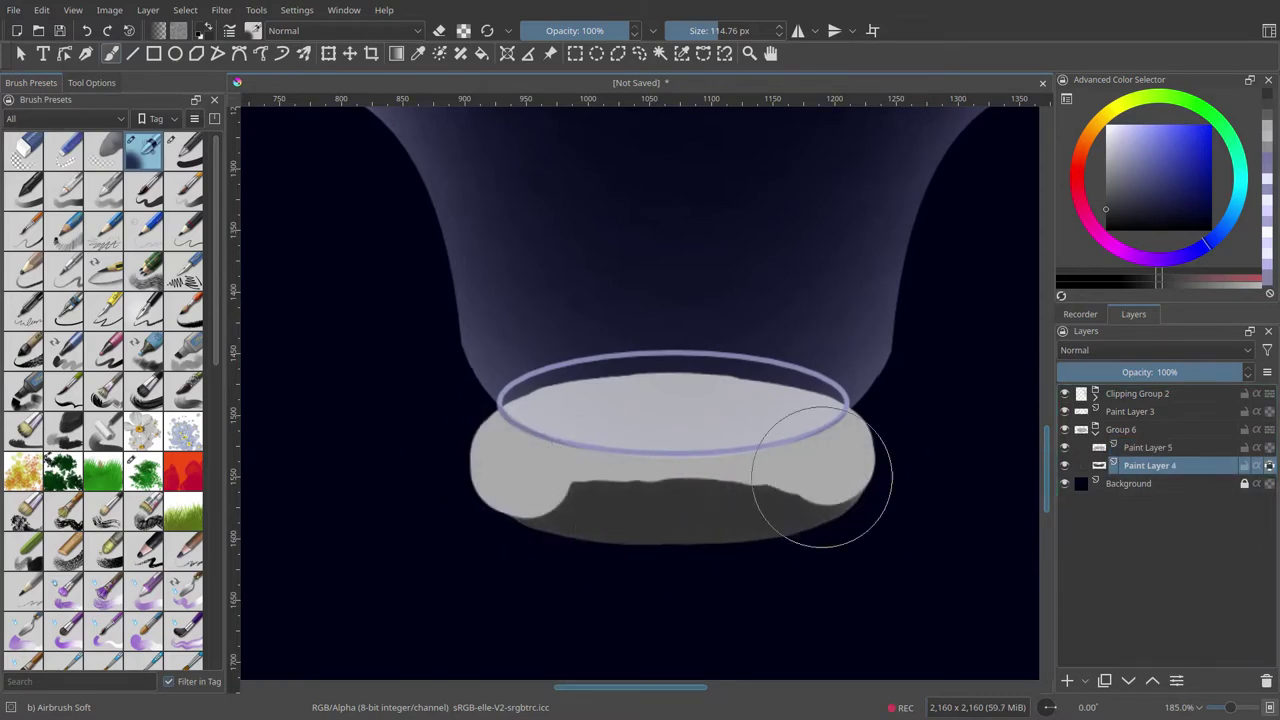
Step: Move Paint Layer 5 below Paint Layer 4 and airbrush a lighter patch on the base's top-left
key("ctrl+Page_Down")
key("ctrl+t")
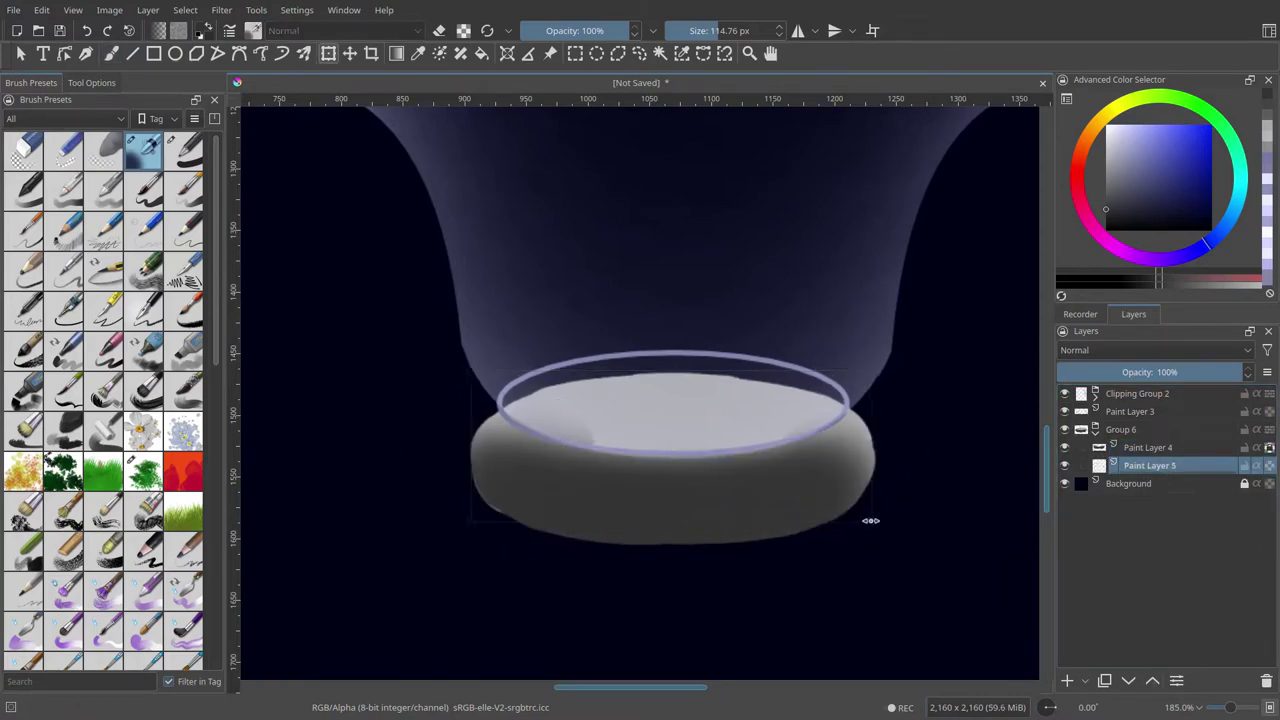
key("Return")
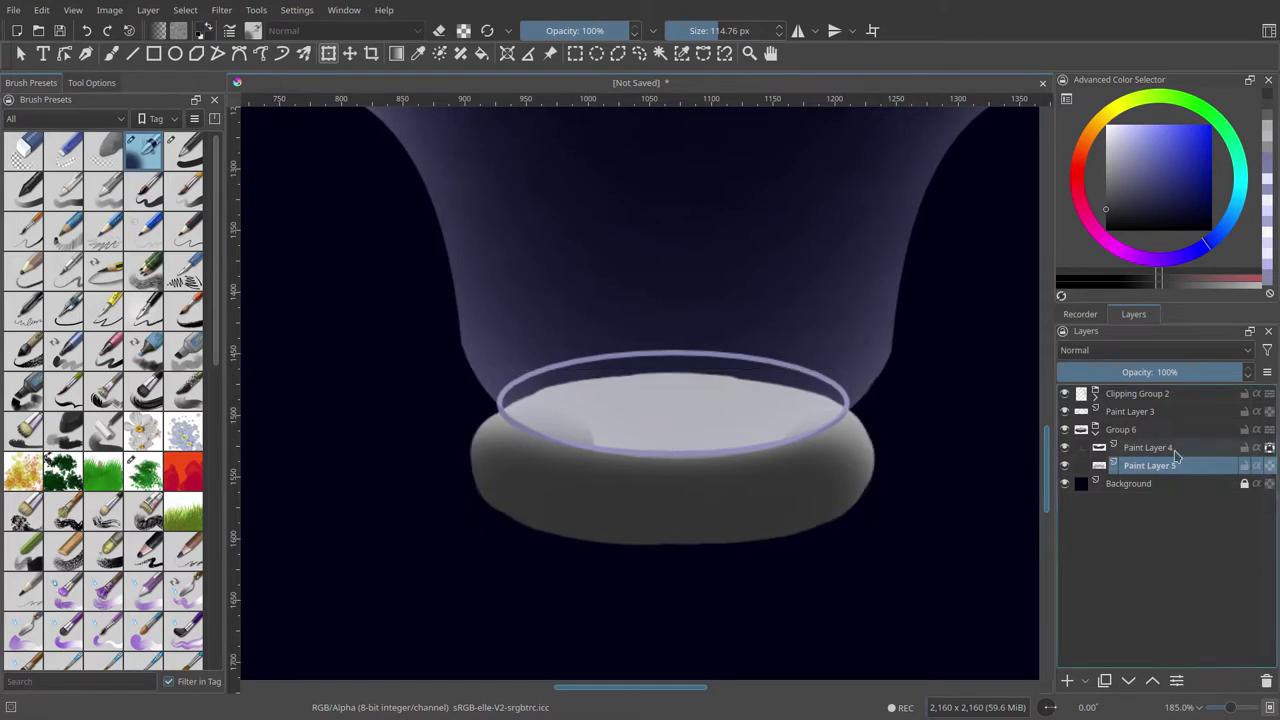
key("b")
left_click_drag(600, 400, 522, 425)
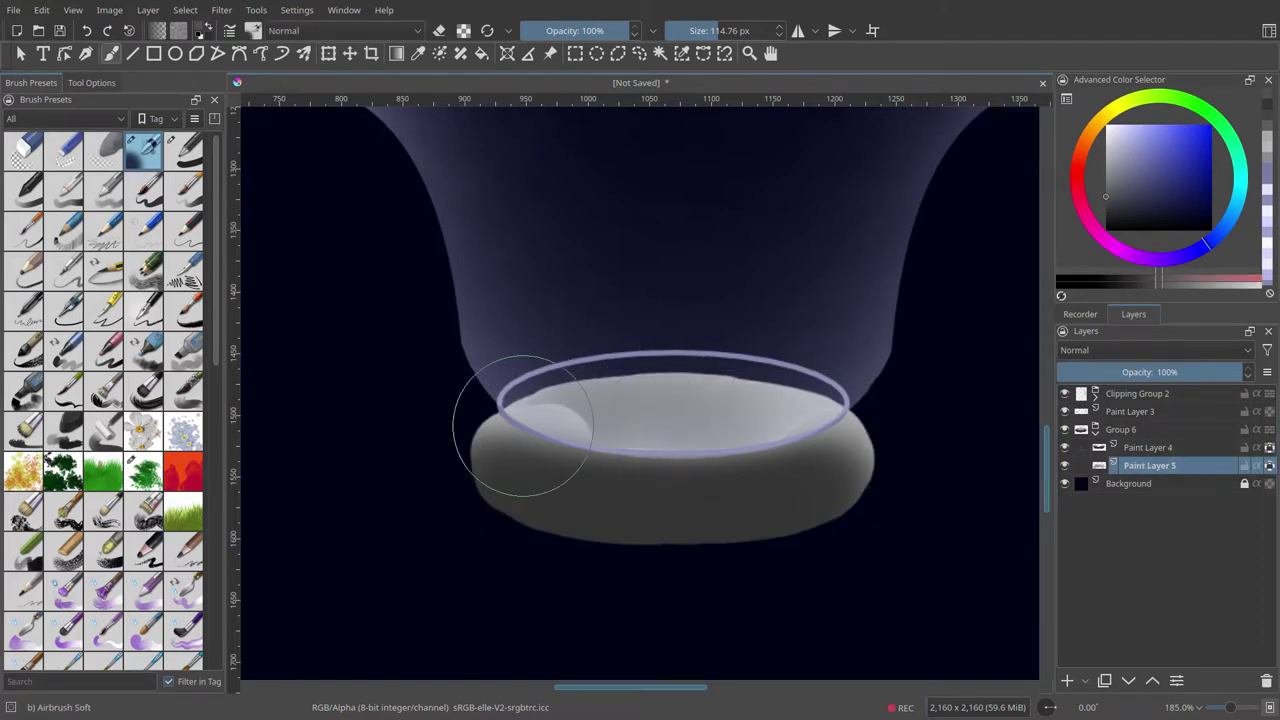
Step: Sample grey from the base and airbrush soft darker shading inside the rim's left and right sides
key("Page_Up")
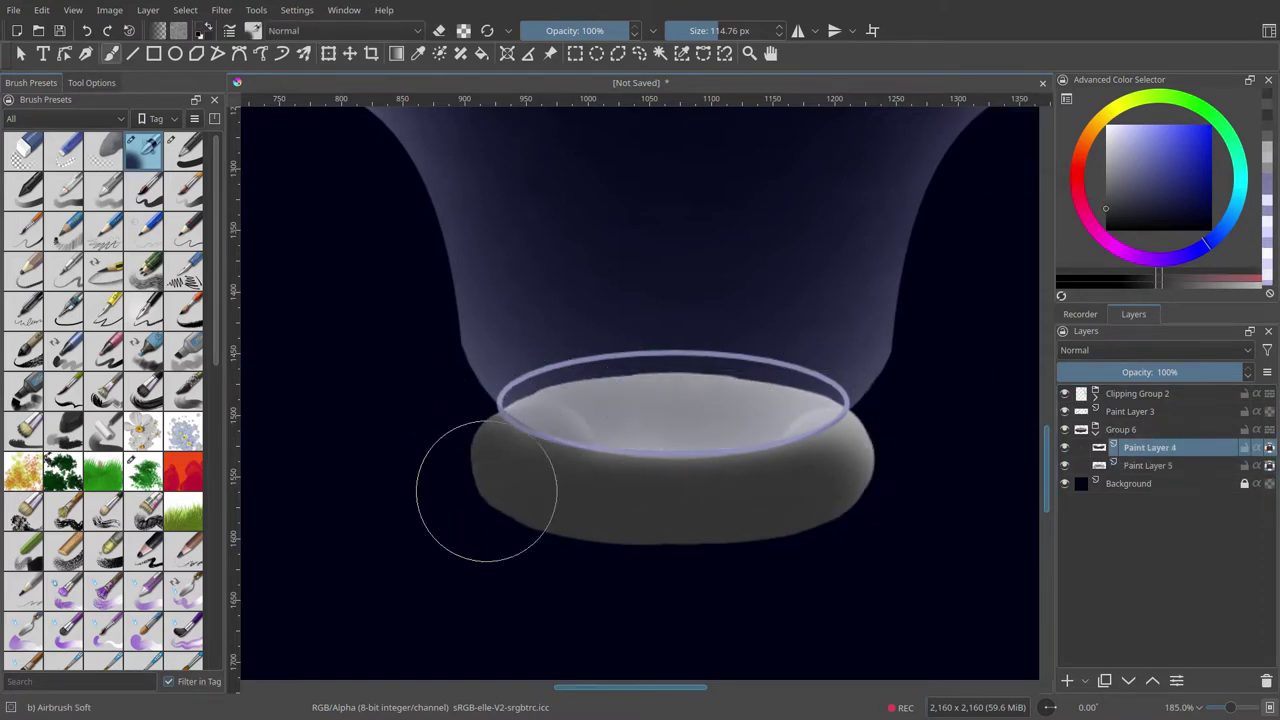
left_click(771, 366, "ctrl")
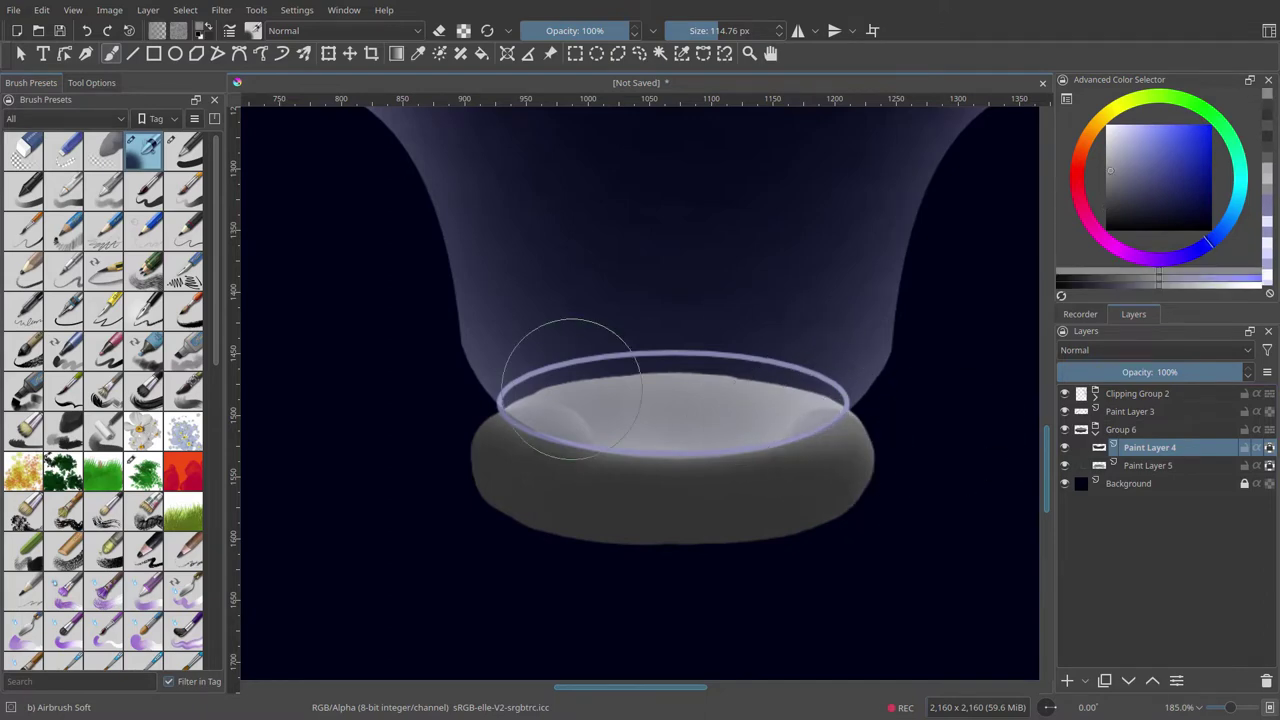
key("Page_Down")
scroll(700, 420, "down", 3)
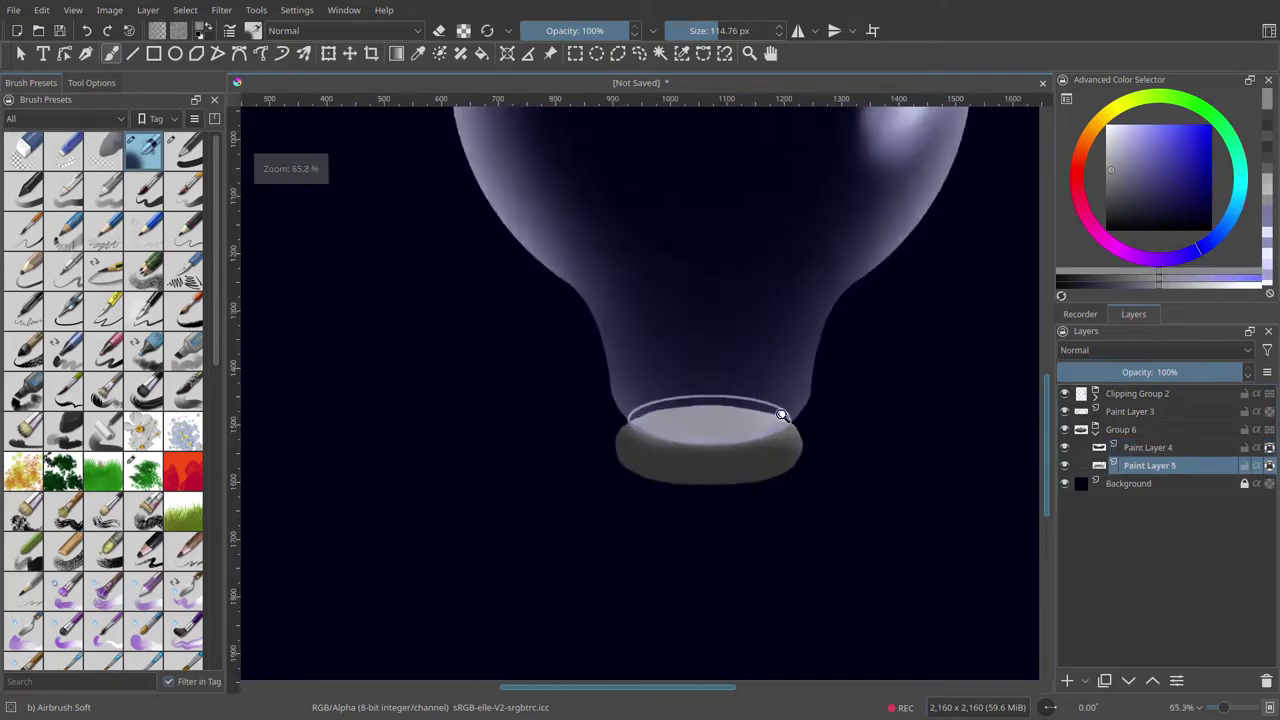
scroll(700, 420, "up", 5)
left_click(694, 466, "ctrl")
left_click(1150, 448)
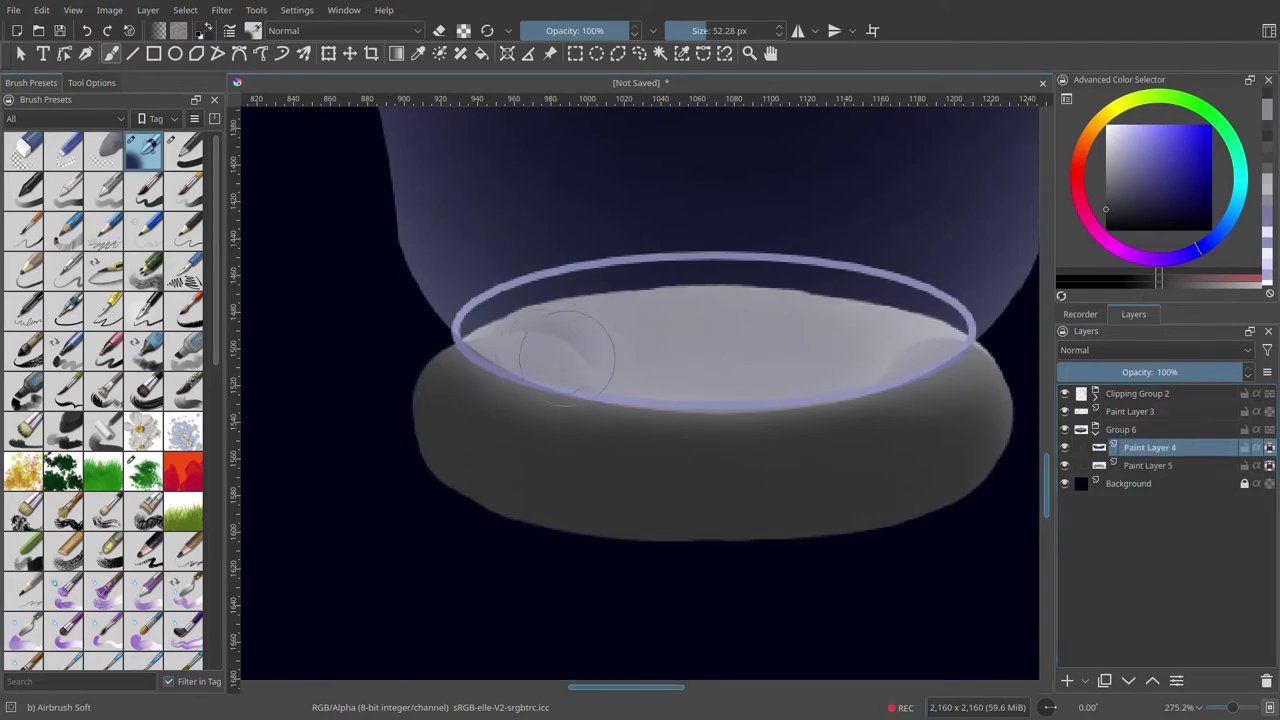
left_click_drag(614, 286, 500, 320)
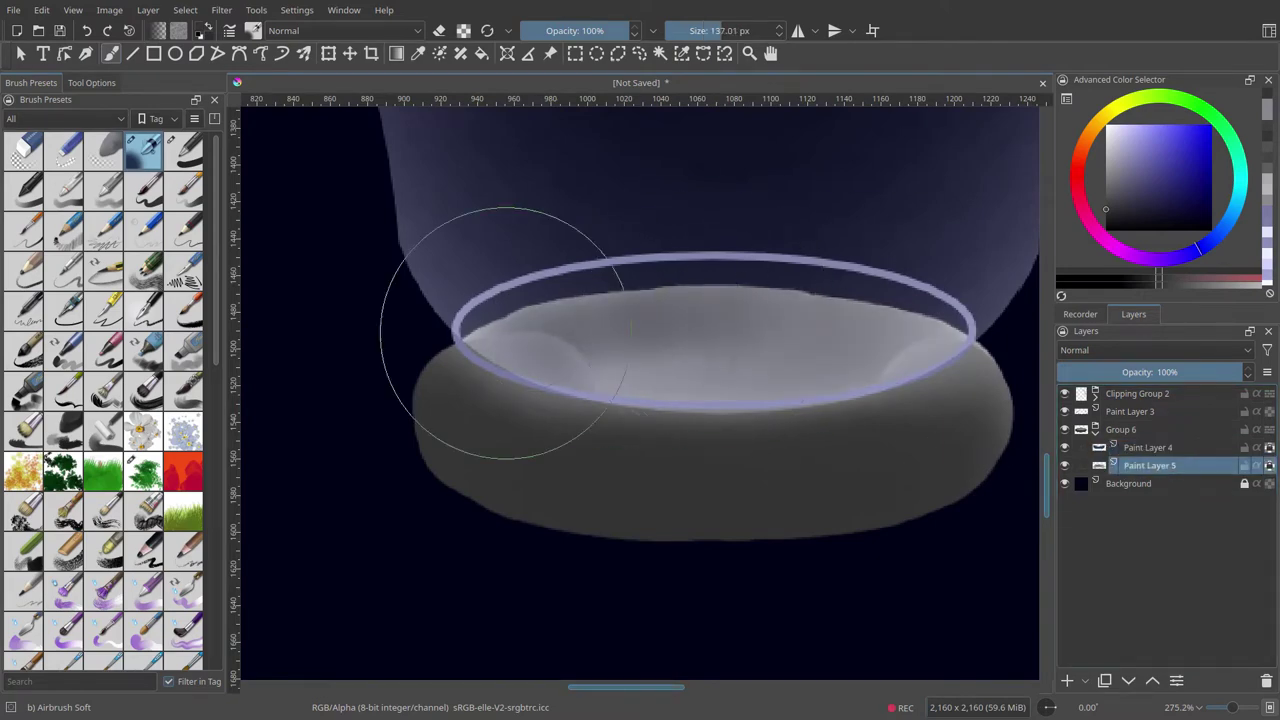
left_click_drag(925, 330, 917, 306)
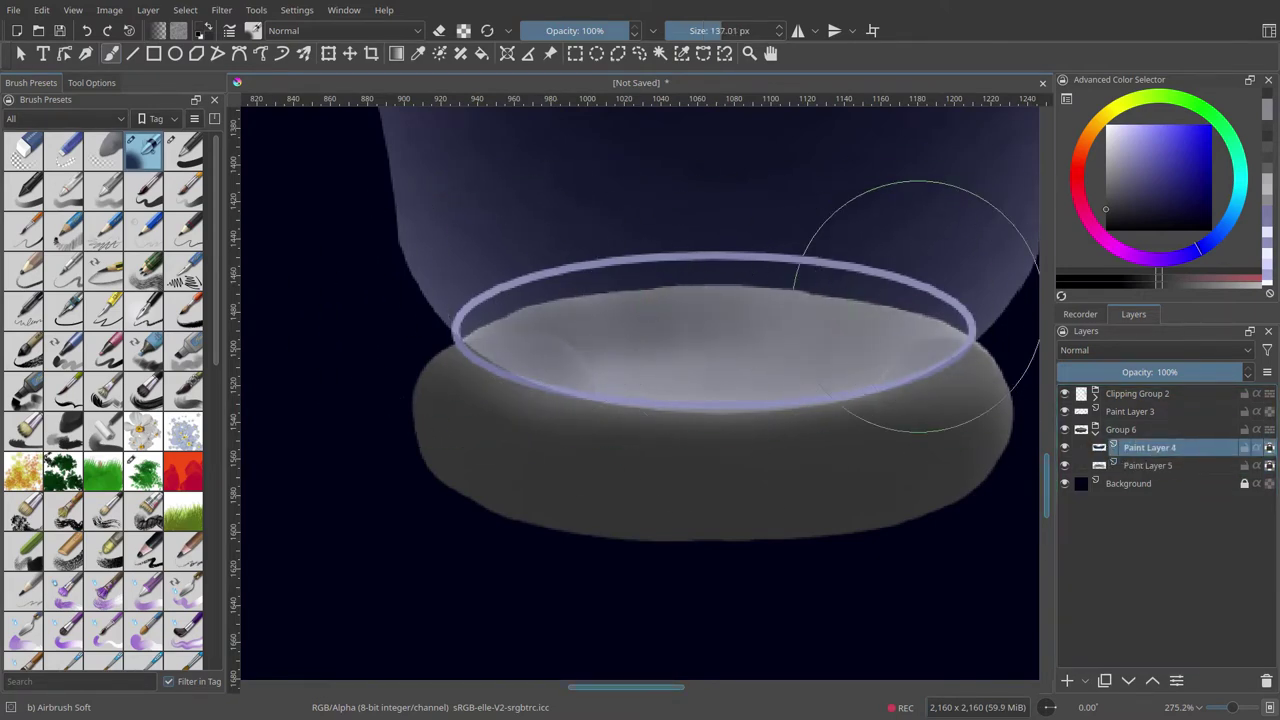
scroll(850, 468, "down", 5)
left_click(1160, 430)
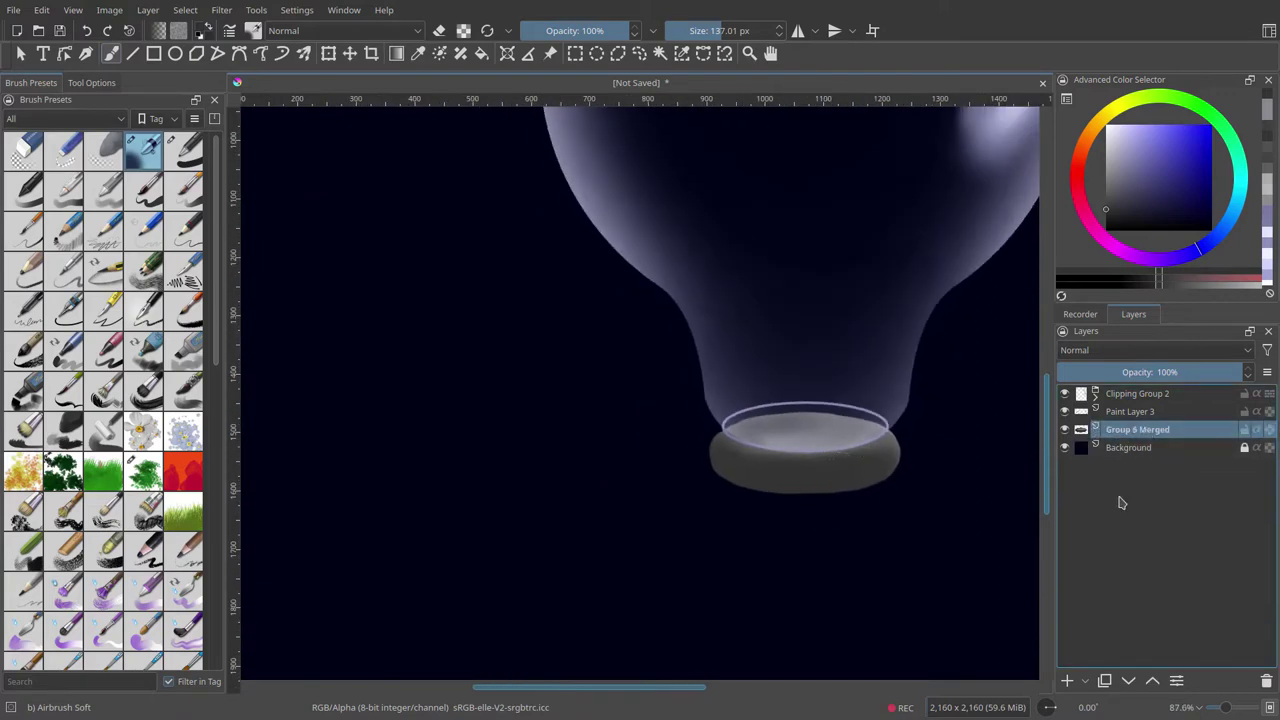
Step: Undo the merge, duplicate the Paint Layer 4 ring, and move the slightly smaller copy beneath it
key("ctrl+z")
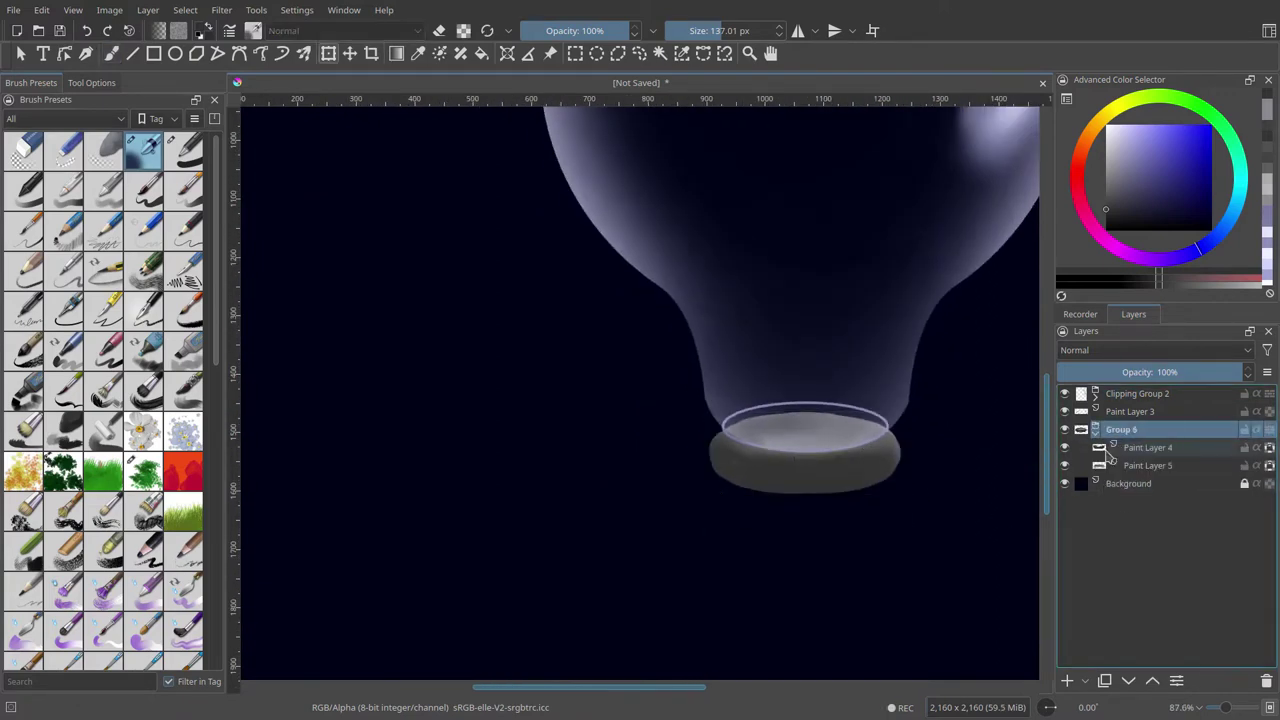
left_click(1160, 447)
key("ctrl+j")
scroll(943, 443, "up", 5)
left_click_drag(651, 463, 654, 556)
left_click_drag(876, 577, 851, 598)
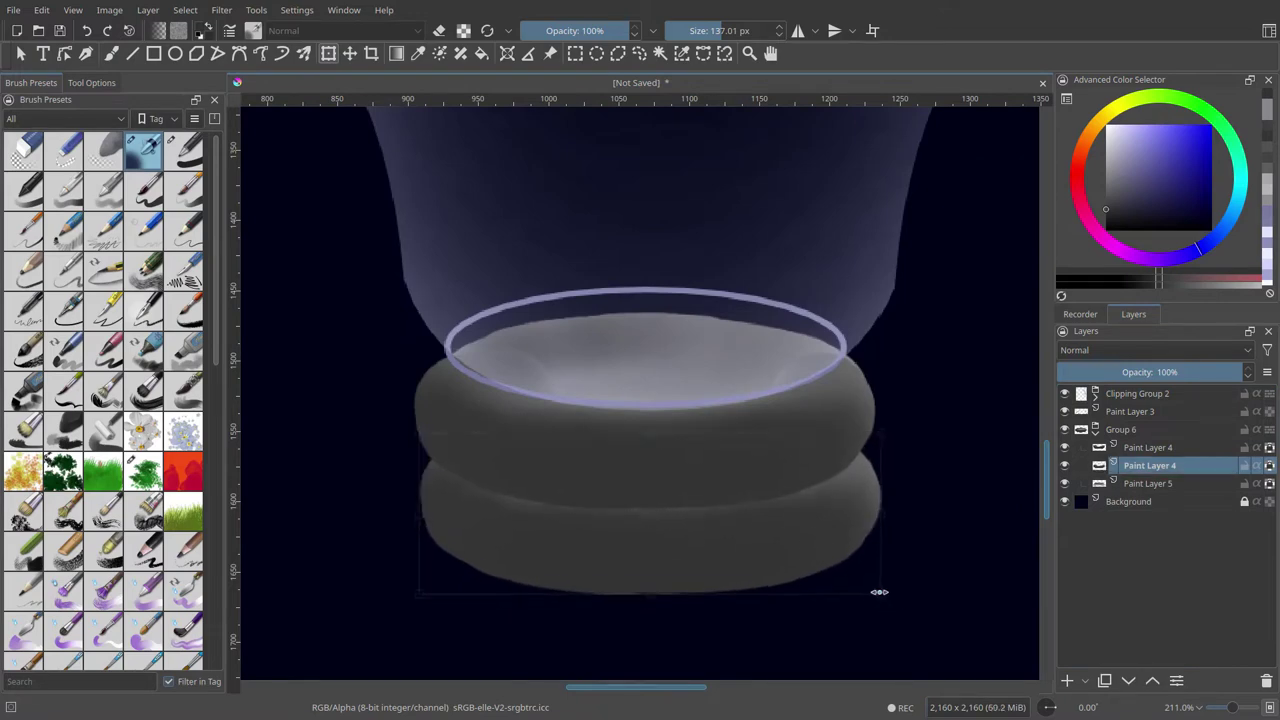
Step: Add a narrower third ring below and slightly widen the middle ring
key("ctrl+j")
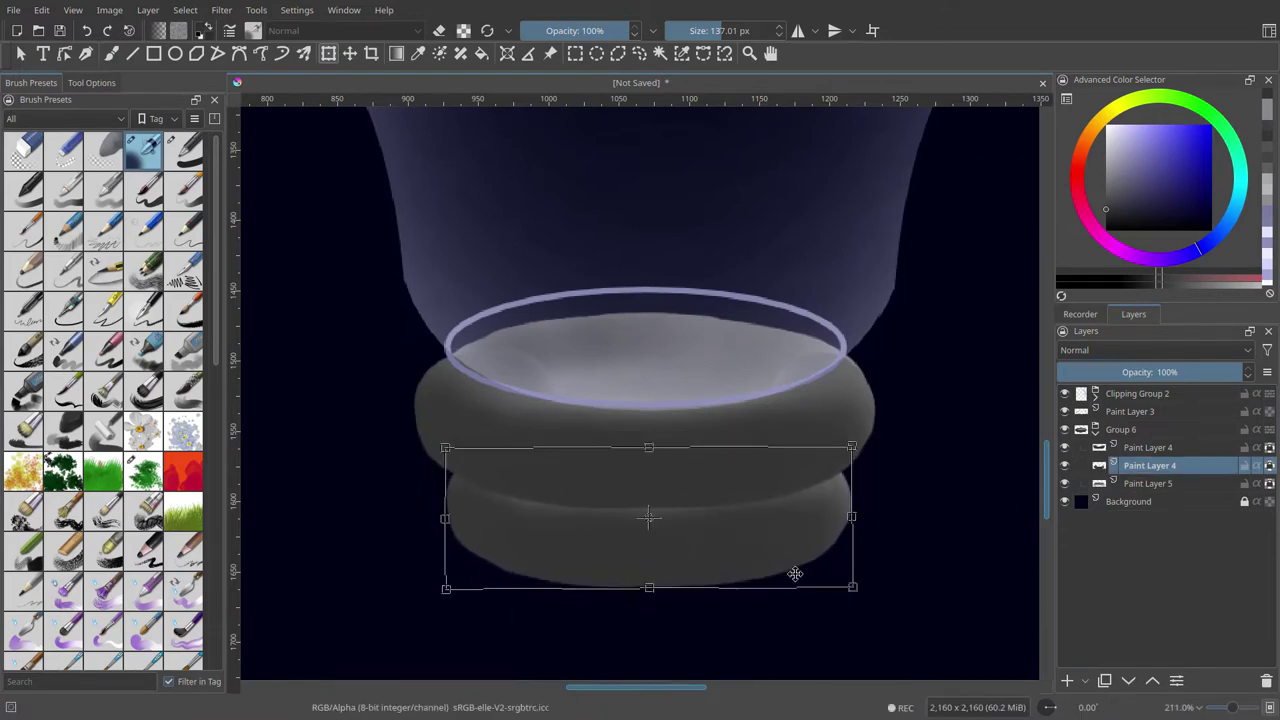
scroll(700, 520, "down", 2)
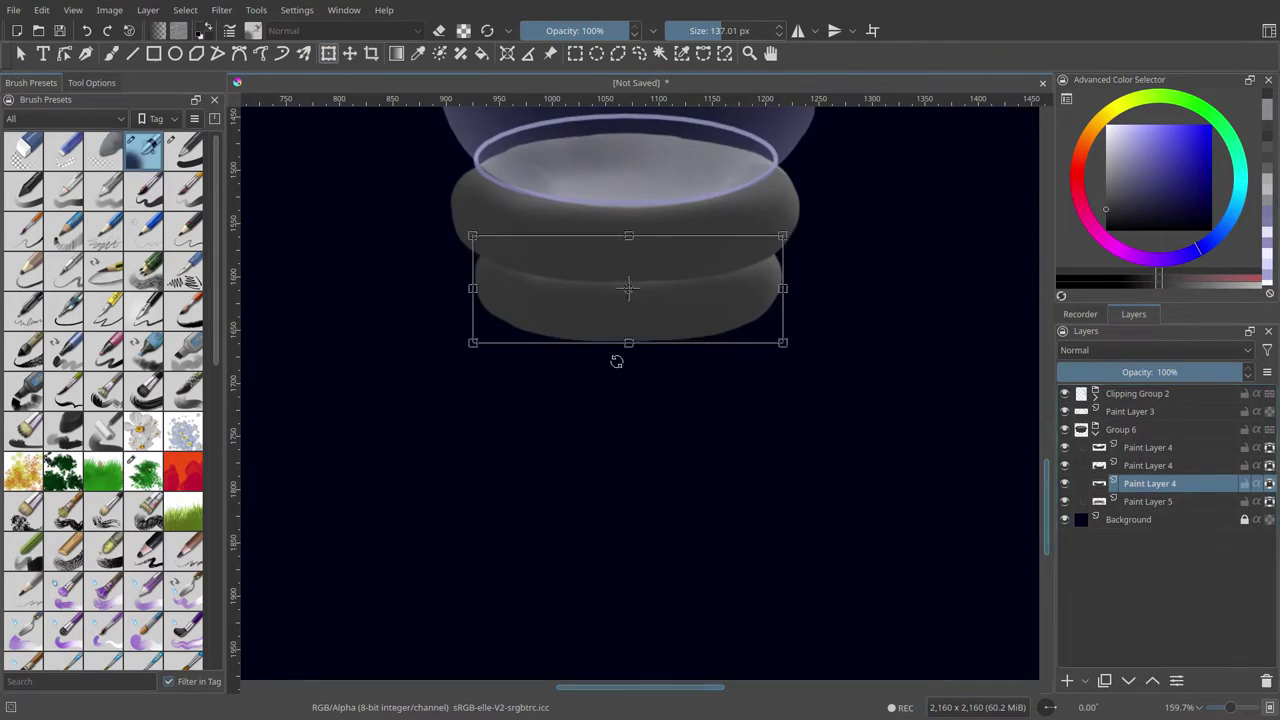
left_click_drag(640, 323, 643, 380)
left_click_drag(785, 402, 774, 403)
key("Page_Up")
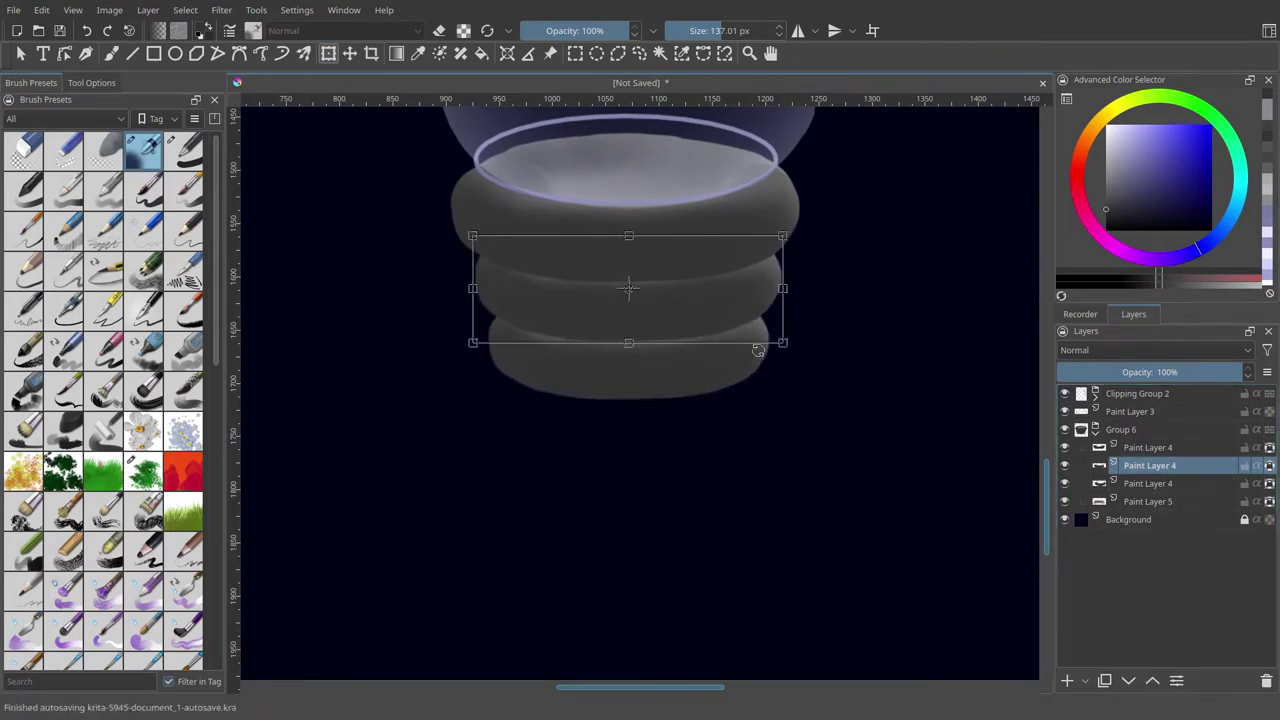
left_click_drag(700, 330, 737, 320)
key("Page_Down")
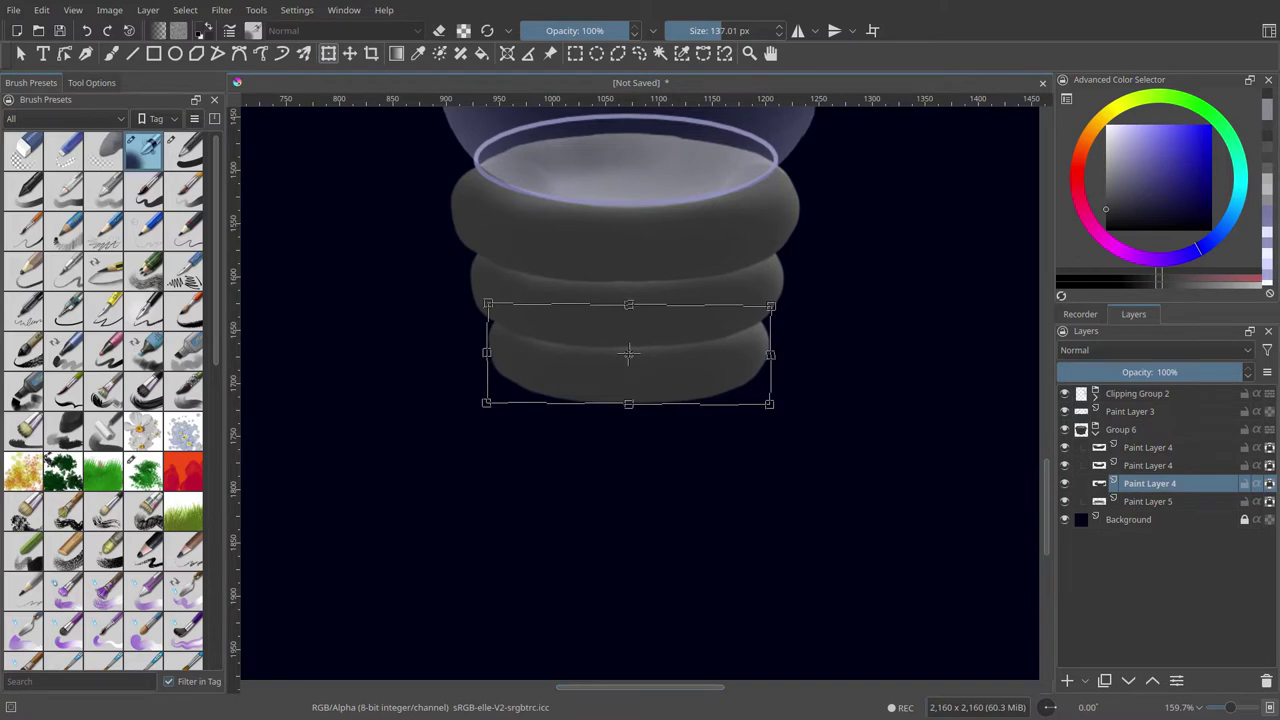
key("Page_Up")
key("Page_Up")
scroll(588, 292, "down", 3)
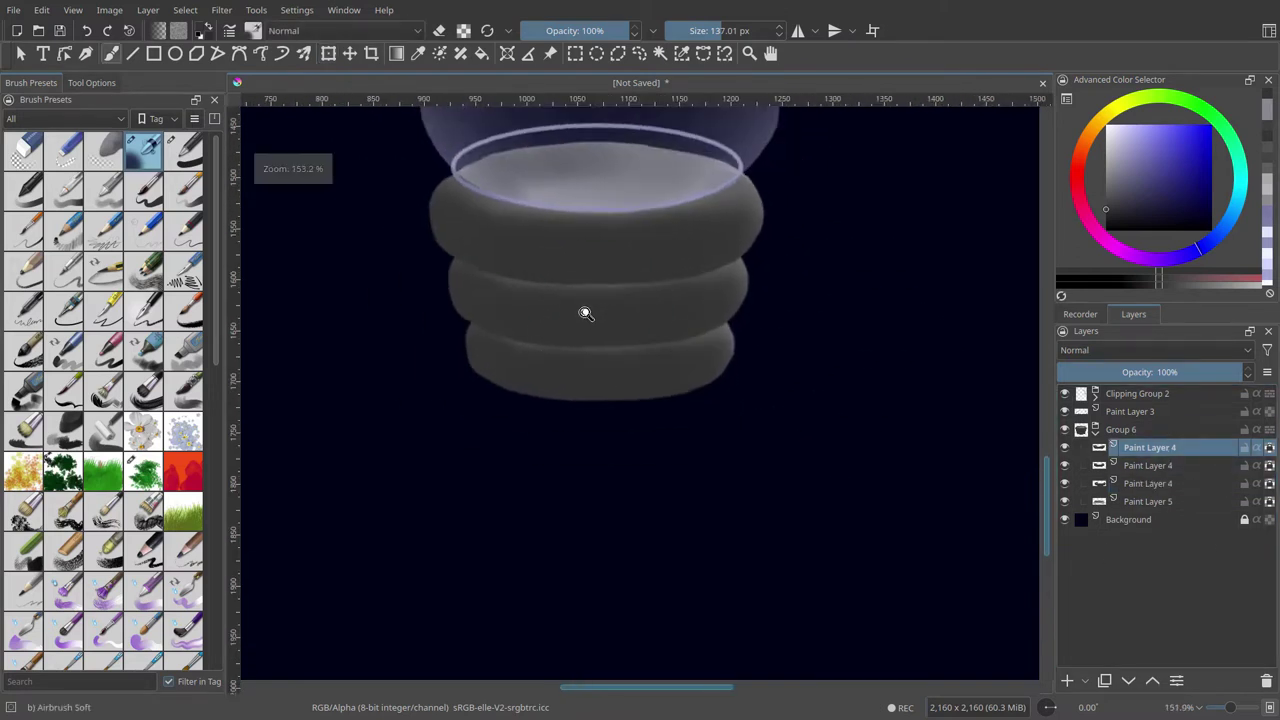
scroll(586, 314, "up", 2)
Step: Add clipped shading layers over the lower and top rings and paint a light highlight on the top ring
key("Page_Down")
key("Page_Down")
key("ctrl+shift+g")
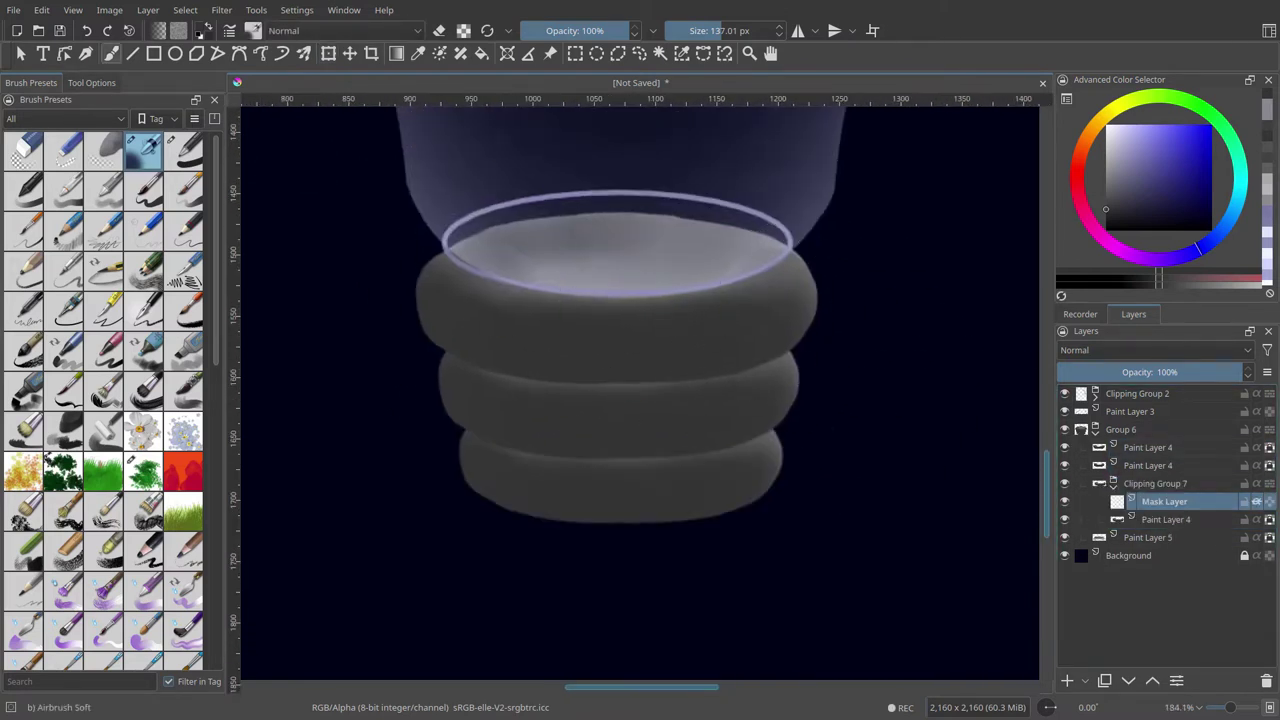
key("l")
key("bracketleft")
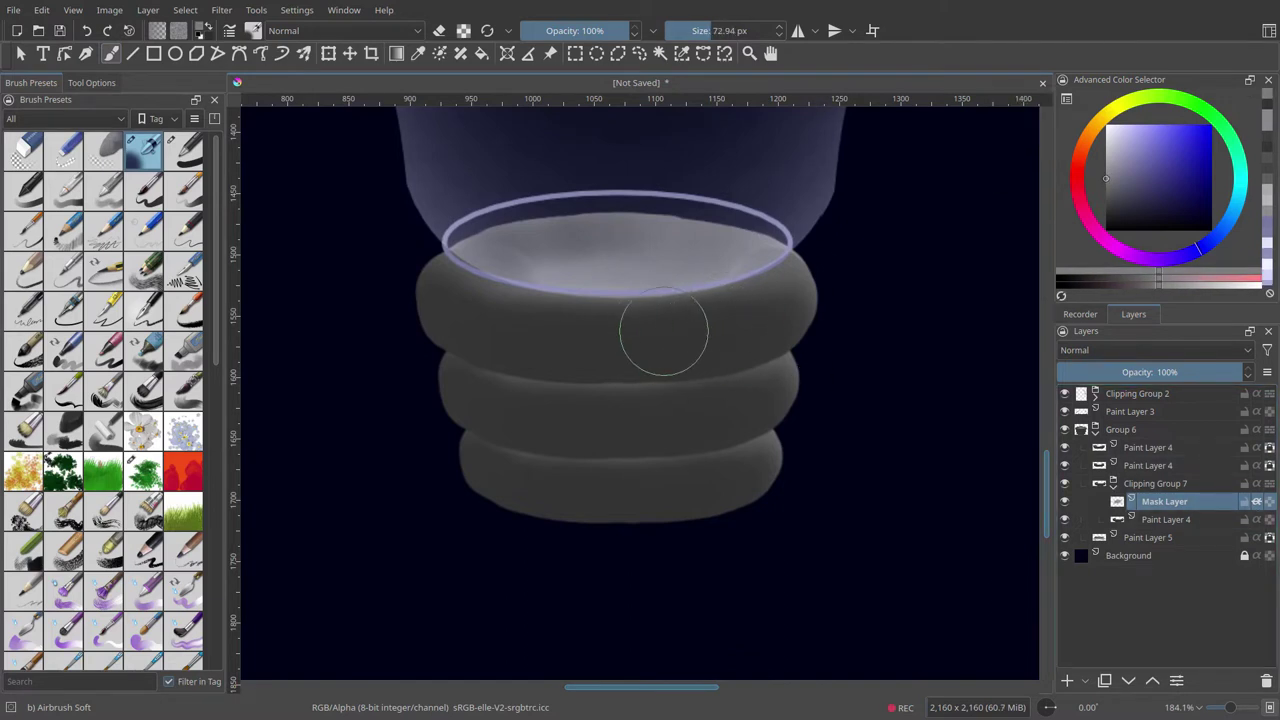
key("l")
left_click(1148, 447)
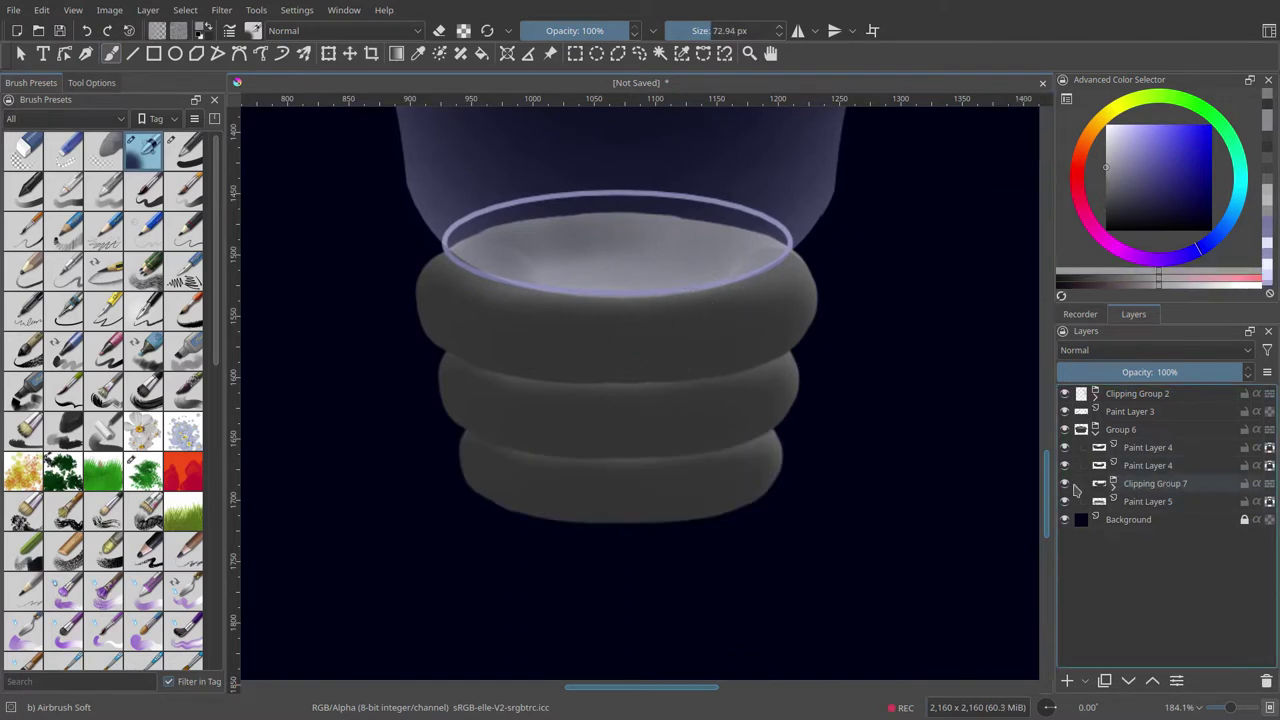
key("ctrl+shift+g")
key("bracketleft")
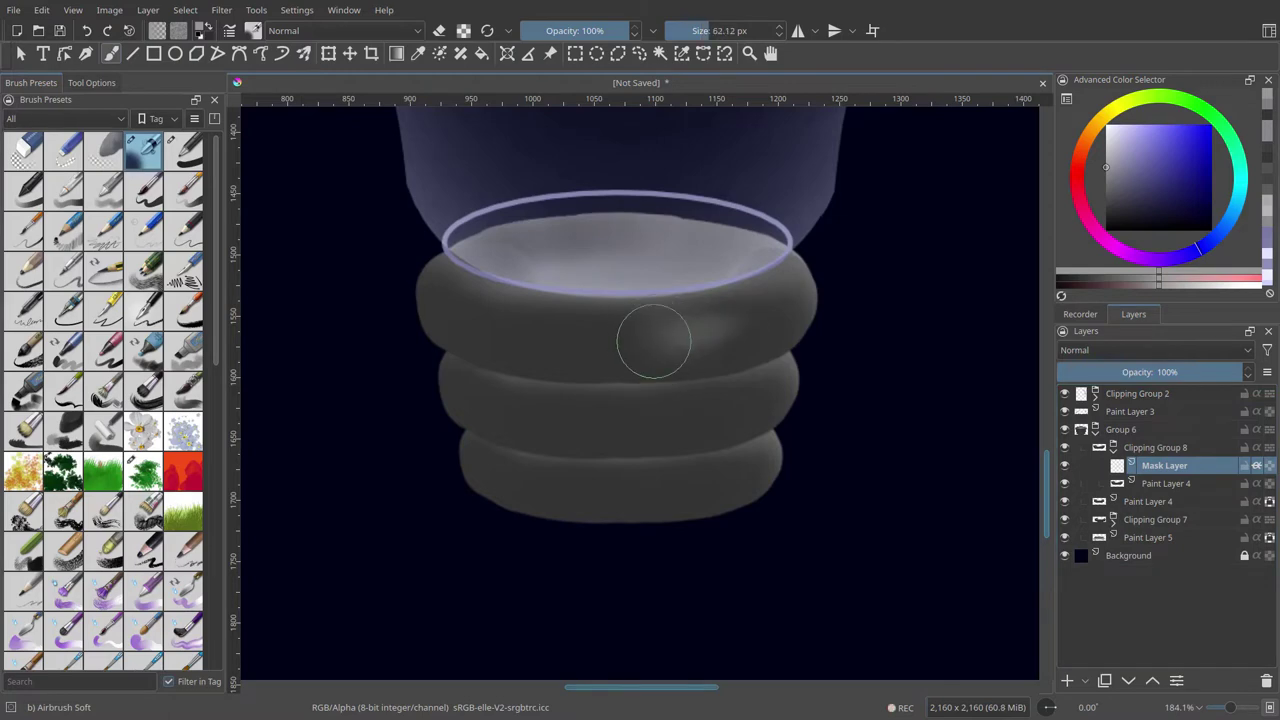
key("bracketleft")
left_click_drag(653, 342, 740, 335)
key("k")
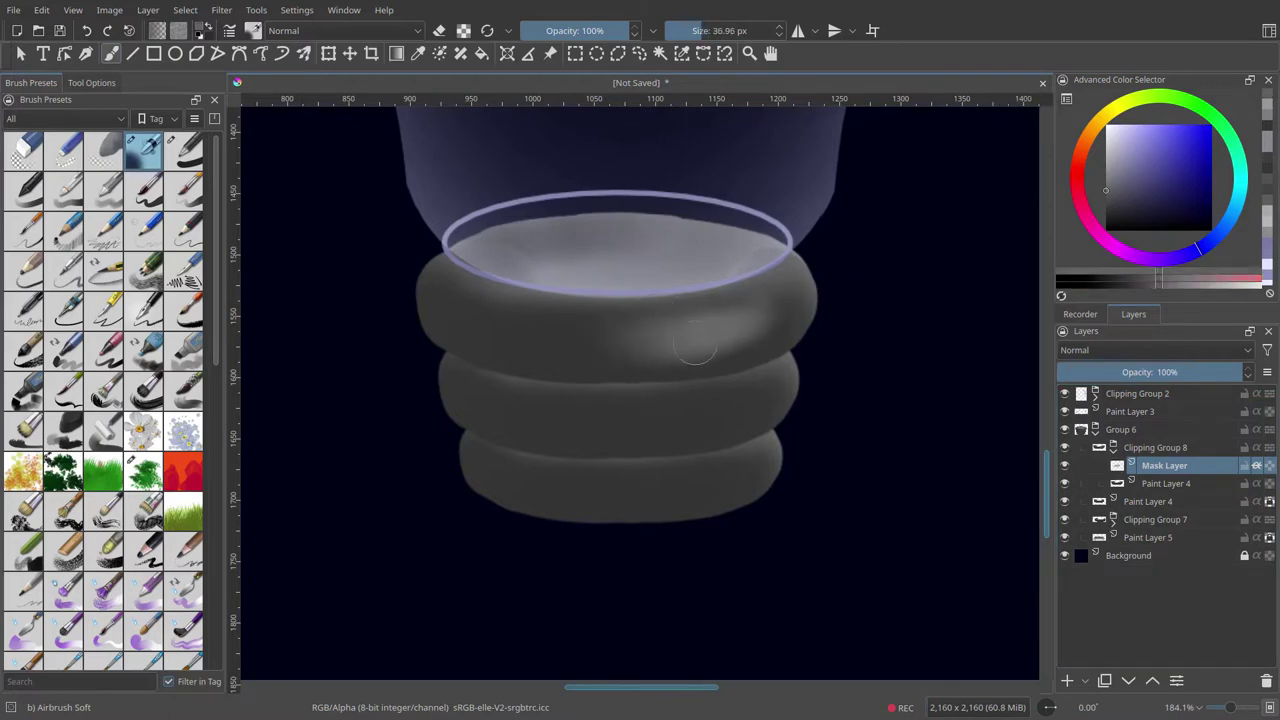
Step: Add a clipped shading layer over the middle ring and paint a light highlight on it
left_click(1148, 501)
key("ctrl+shift+g")
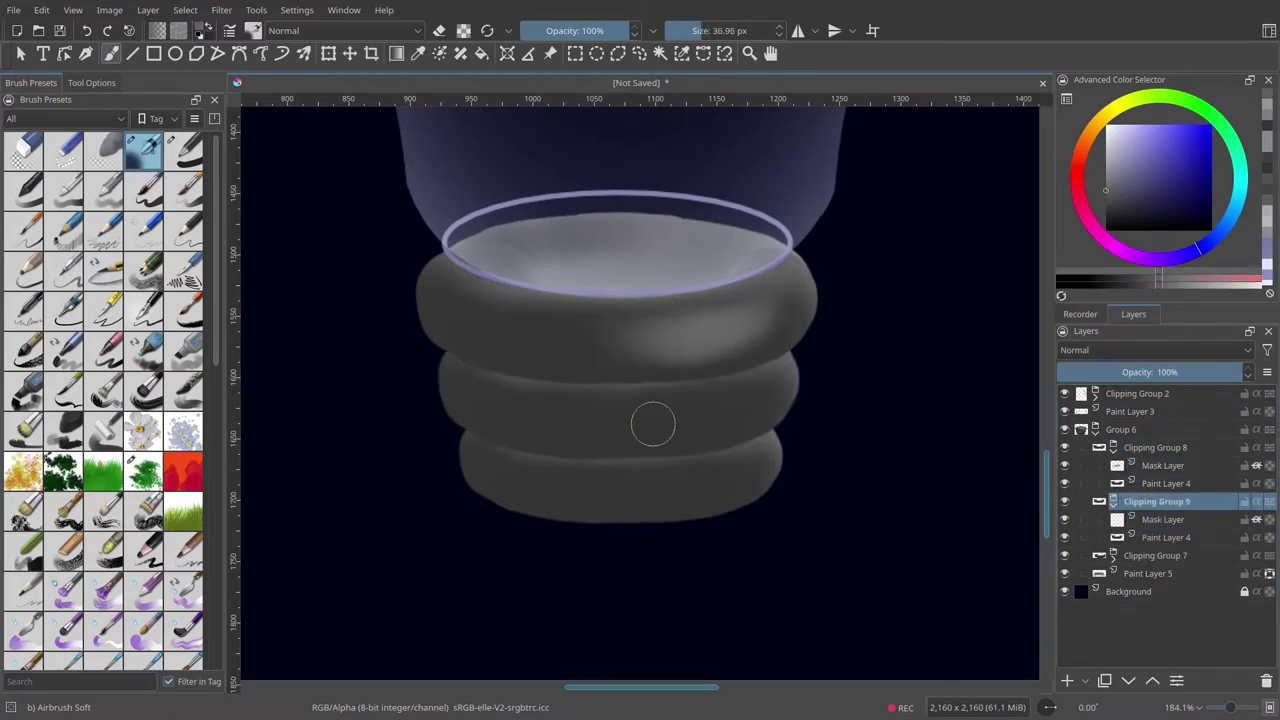
left_click_drag(737, 405, 670, 425)
key("k")
key("bracketright")
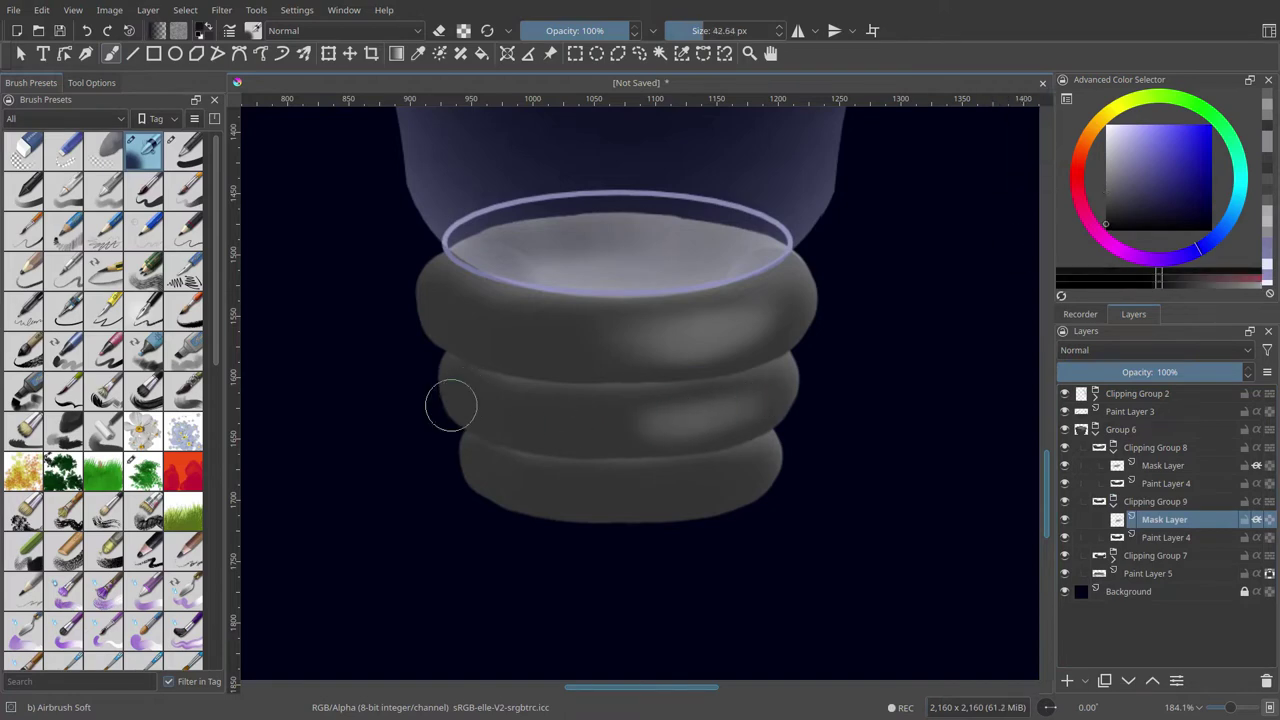
key("bracketright")
key("bracketright")
key("bracketright")
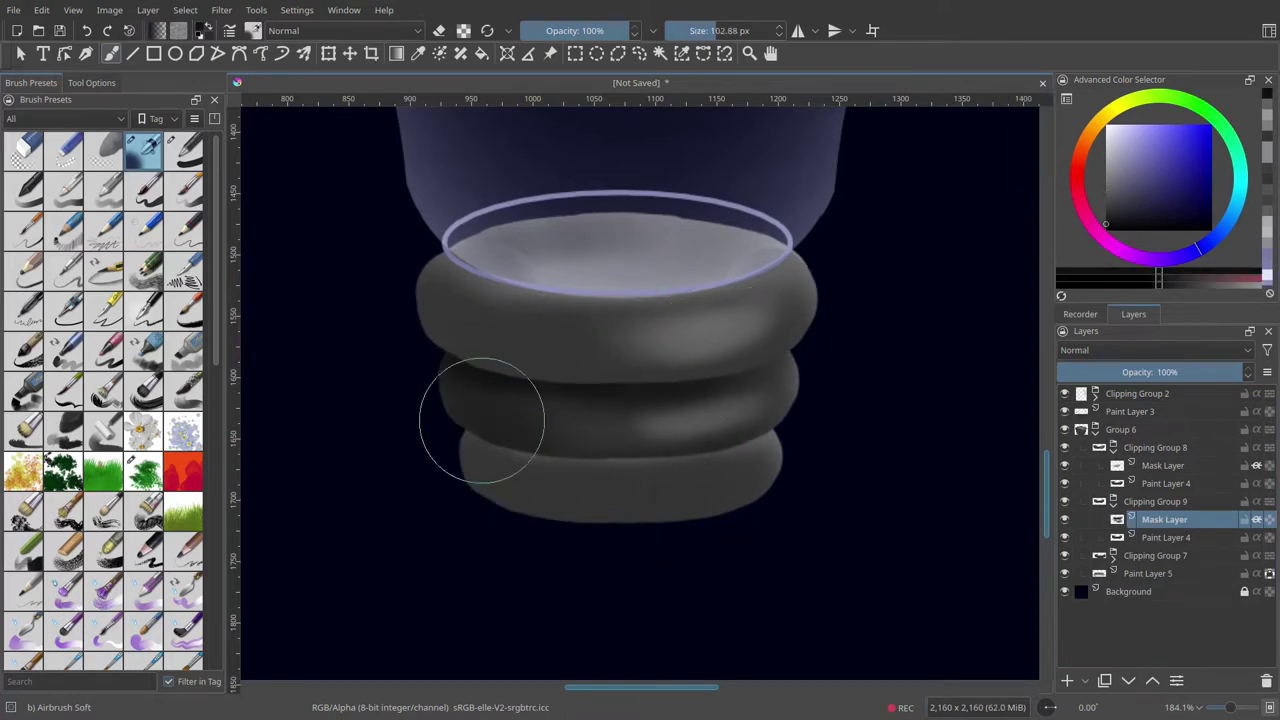
Step: Shade the top ring's left side and the bottom ring darker
key("Page_Up")
key("Page_Up")
key("Page_Up")
mouse_move(380, 338)
left_mouse_down()
mouse_move(514, 386)
mouse_move(466, 371)
left_mouse_up()
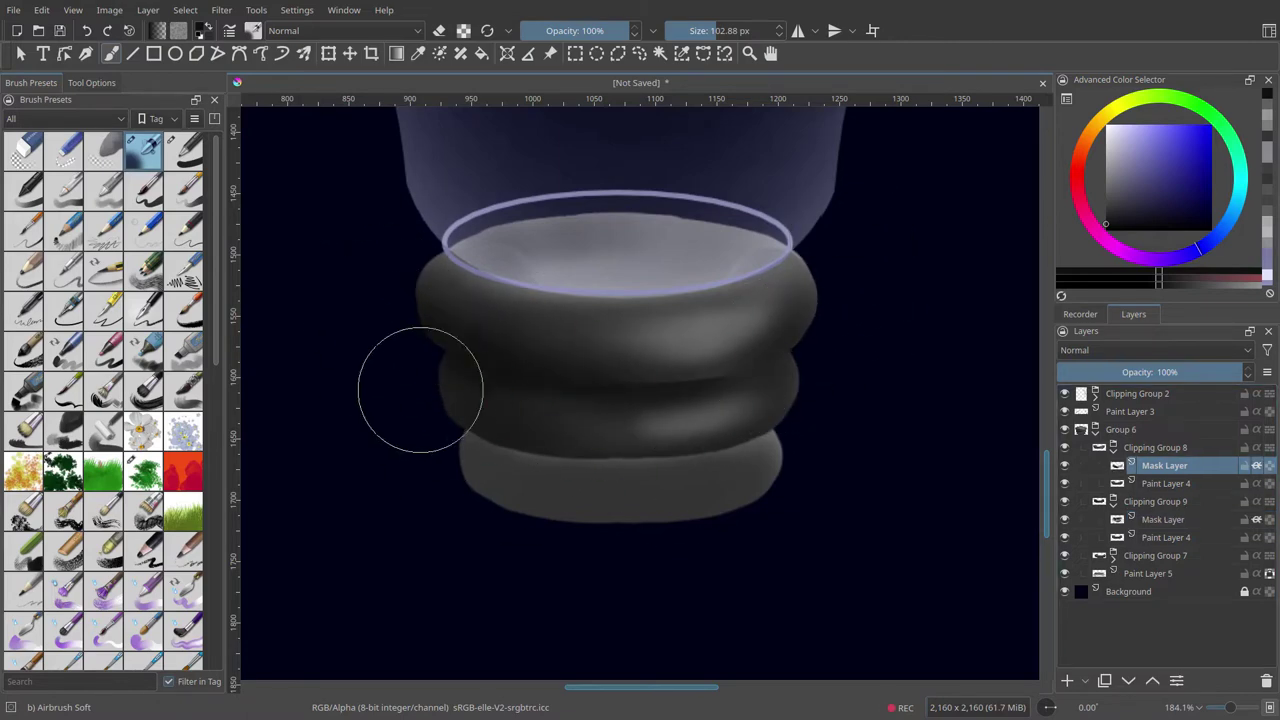
key("Page_Down")
key("Page_Down")
key("Page_Down")
key("Page_Down")
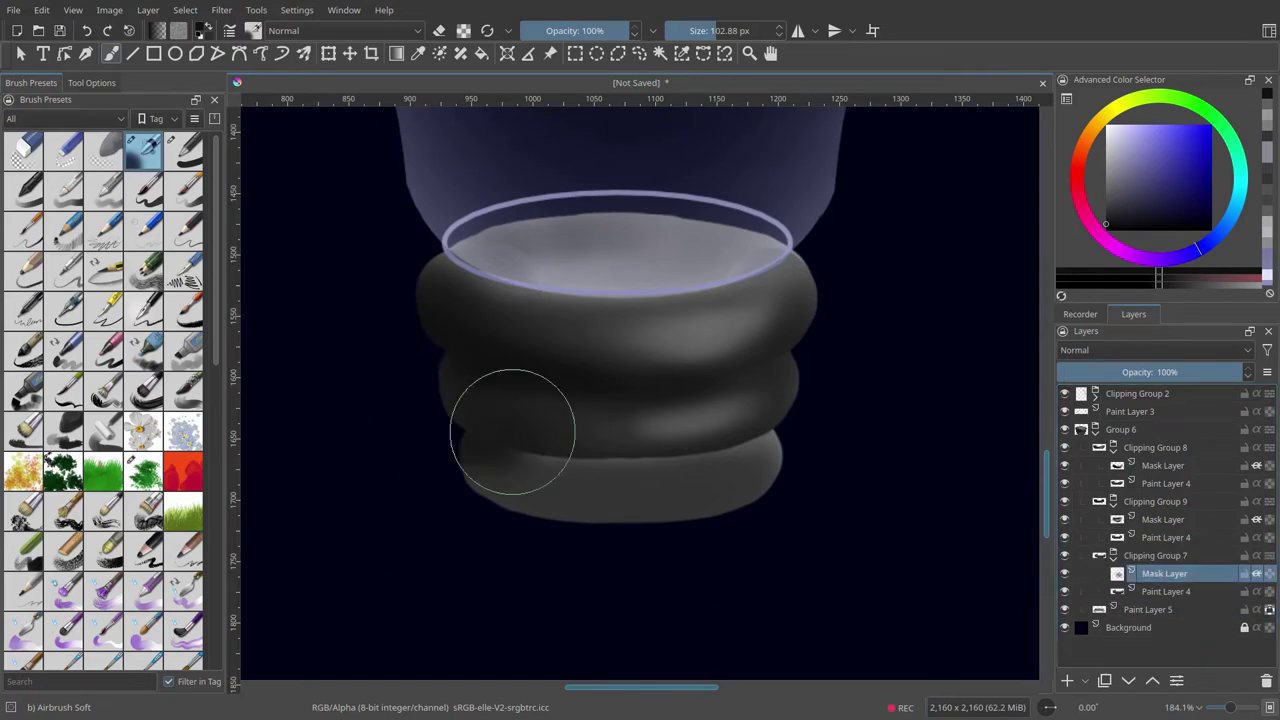
mouse_move(480, 409)
left_mouse_down()
mouse_move(471, 534)
mouse_move(449, 471)
left_mouse_up()
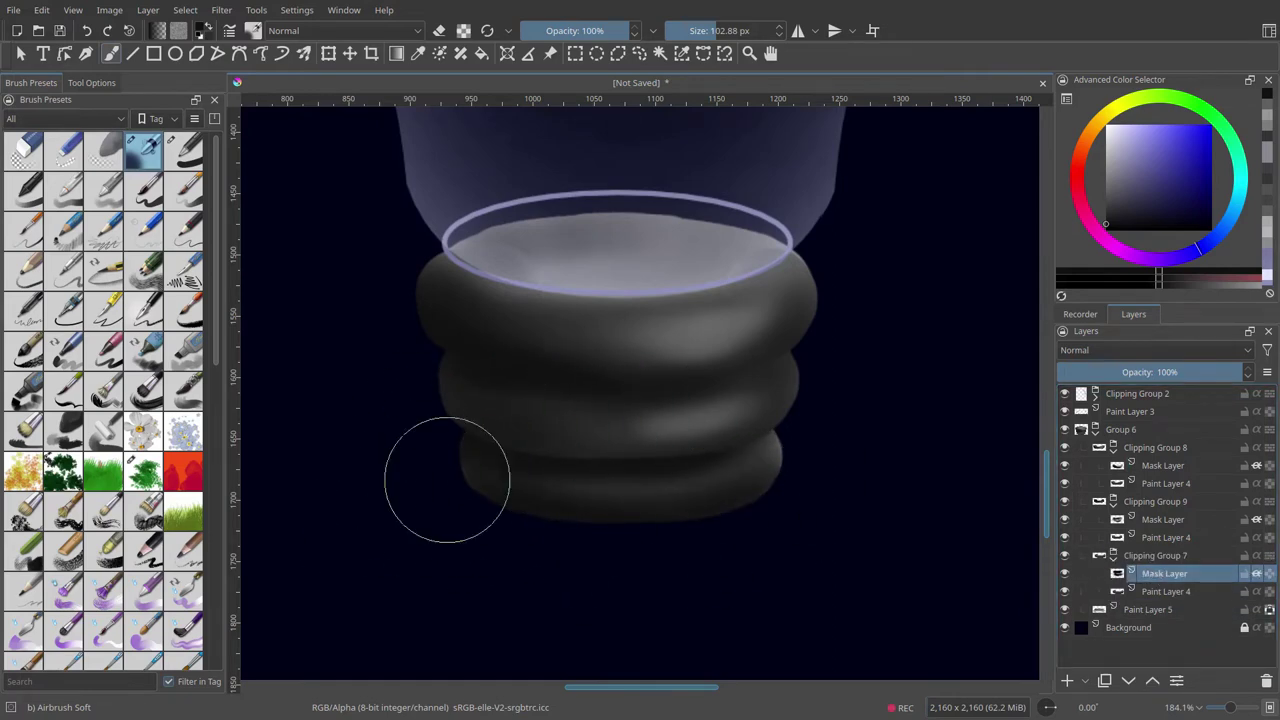
key("l")
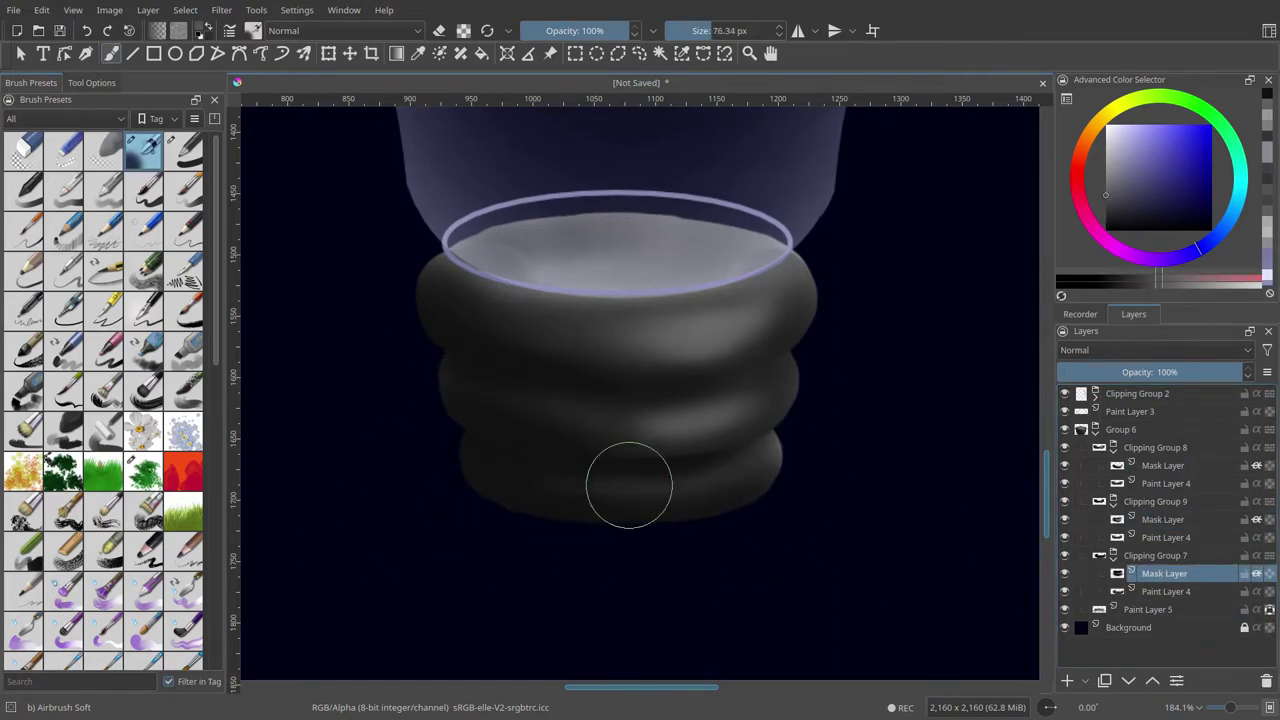
key("bracketleft")
key("bracketleft")
key("bracketleft")
key("Page_Up")
key("Page_Up")
key("k")
key("bracketright")
key("bracketright")
key("bracketright")
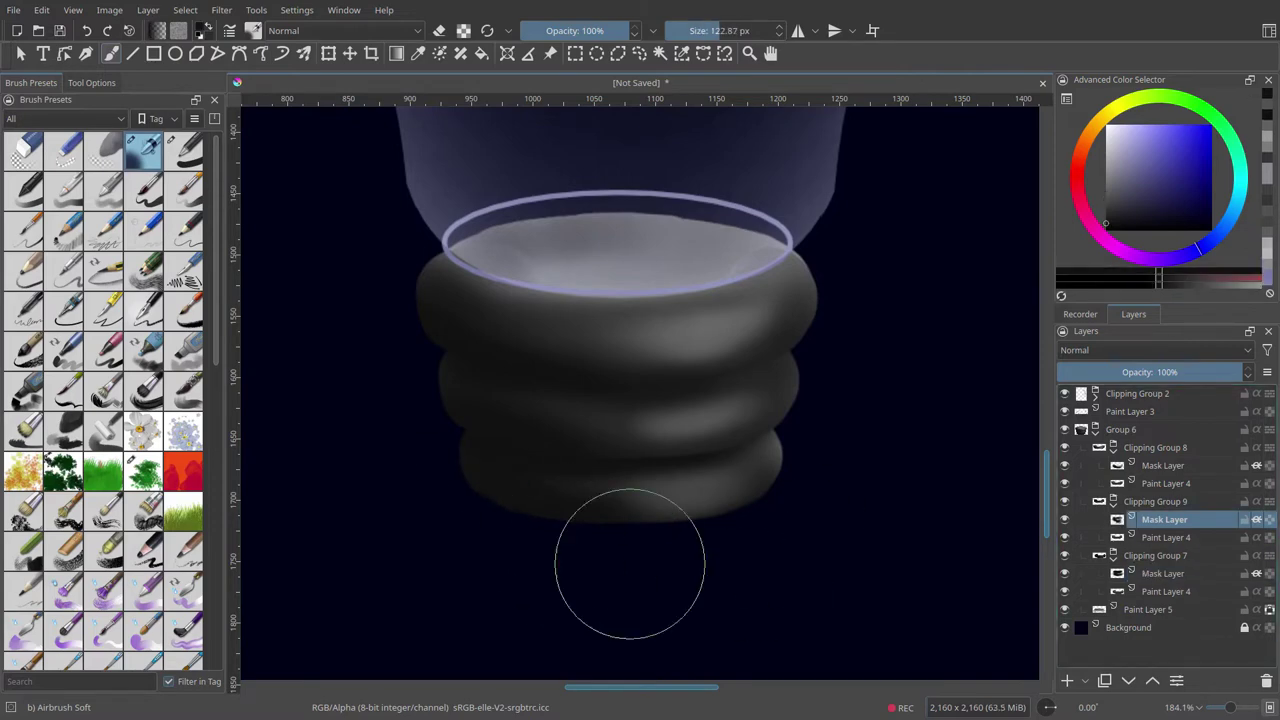
key("Page_Down")
key("Page_Down")
key("Page_Down")
Step: Collapse Clipping Groups 7, 8 and 9 and darken the socket interior on Paint Layer 5
scroll(500, 563, "up", 1)
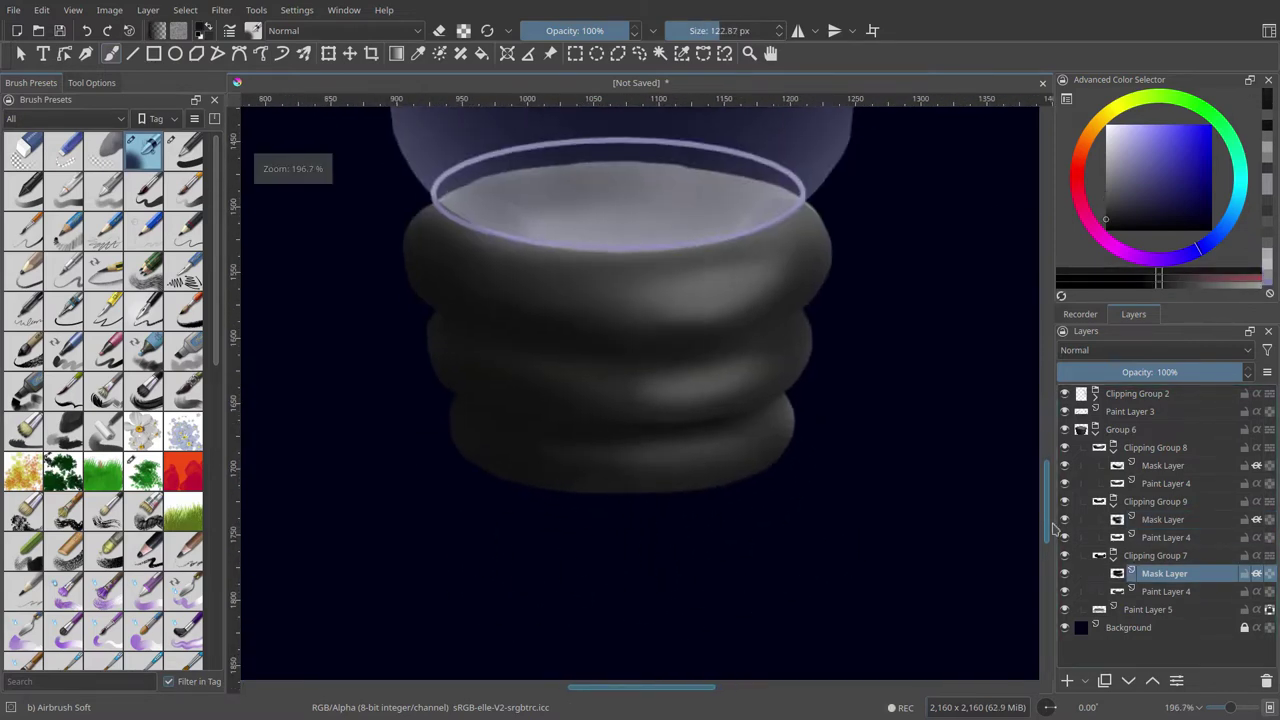
left_click(1113, 555)
left_click(1113, 501)
left_click(1113, 447)
left_click(1150, 501)
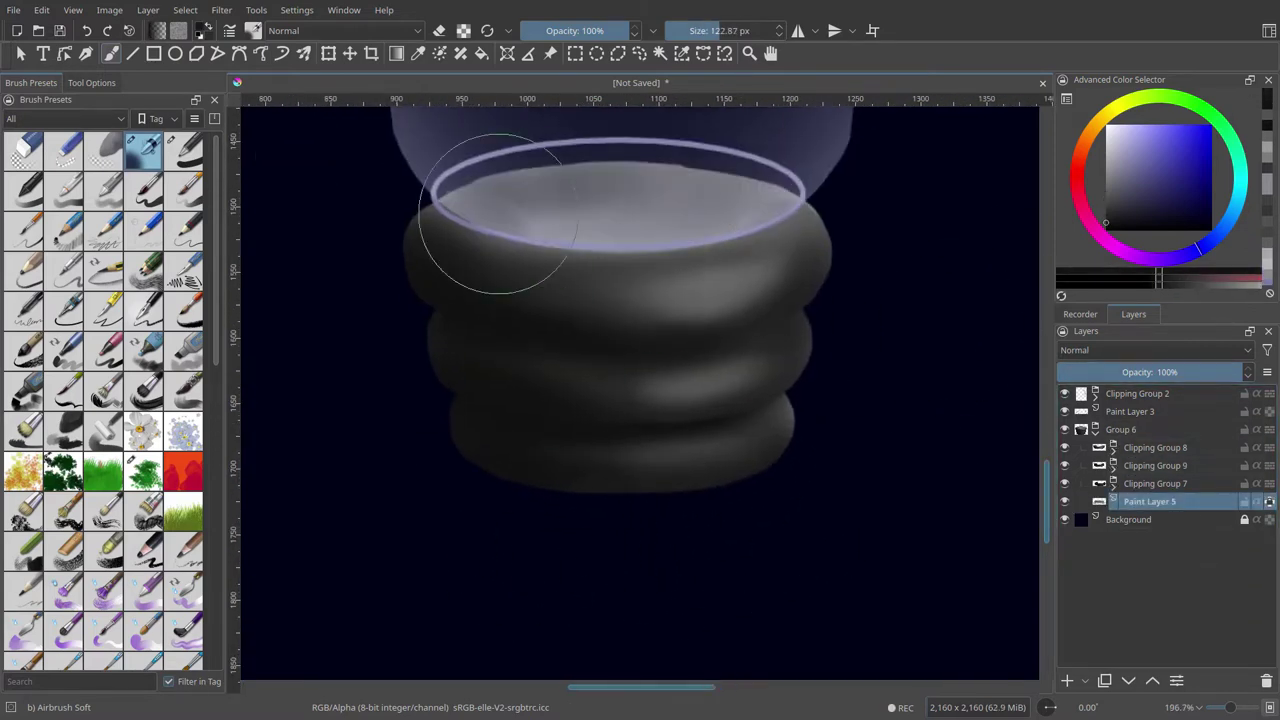
left_click_drag(490, 234, 795, 197)
Step: Add a new empty Paint Layer 10 to Group 6
key("Page_Up")
key("Page_Up")
key("Page_Up")
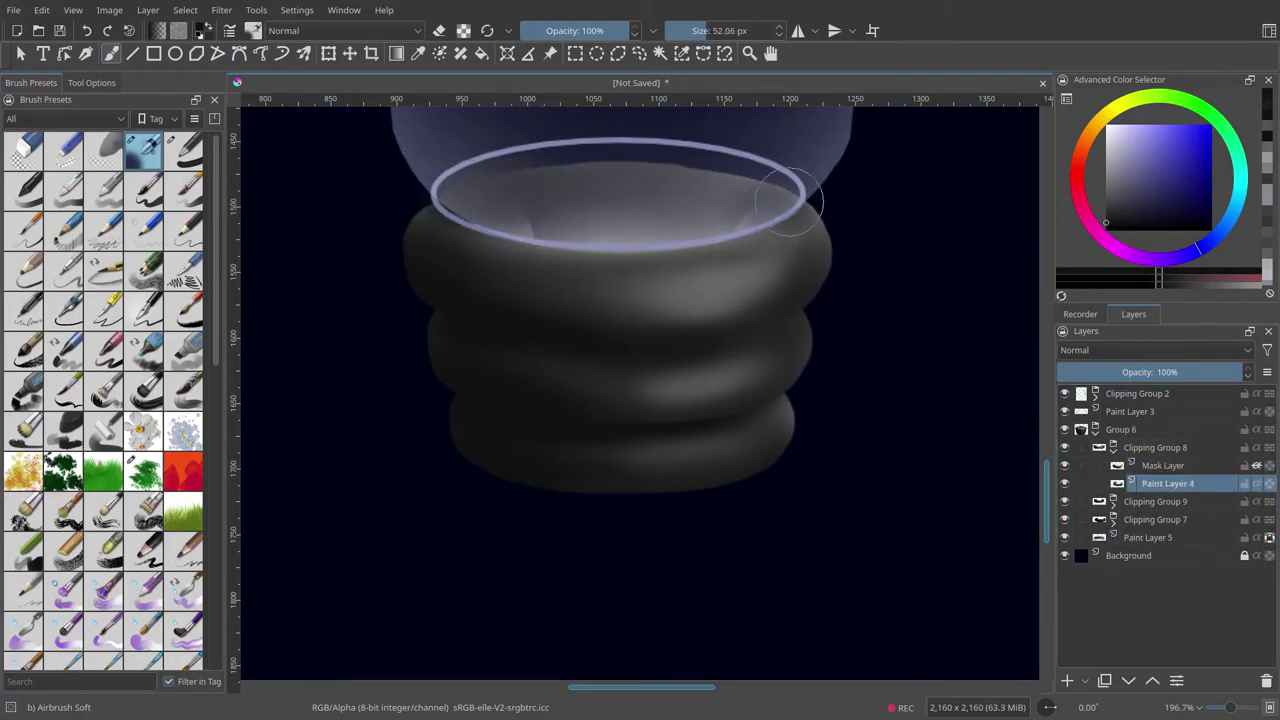
key("Page_Down")
key("Page_Down")
key("Page_Down")
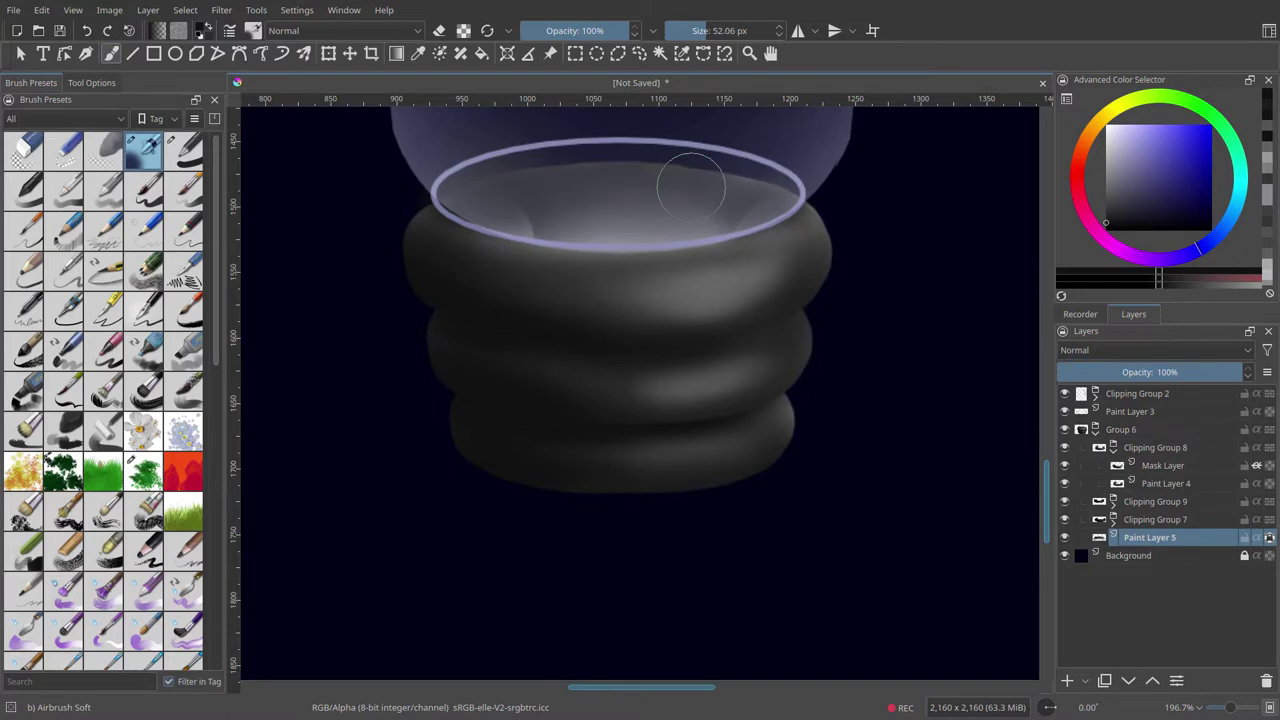
key("Page_Up")
key("Page_Up")
key("Page_Up")
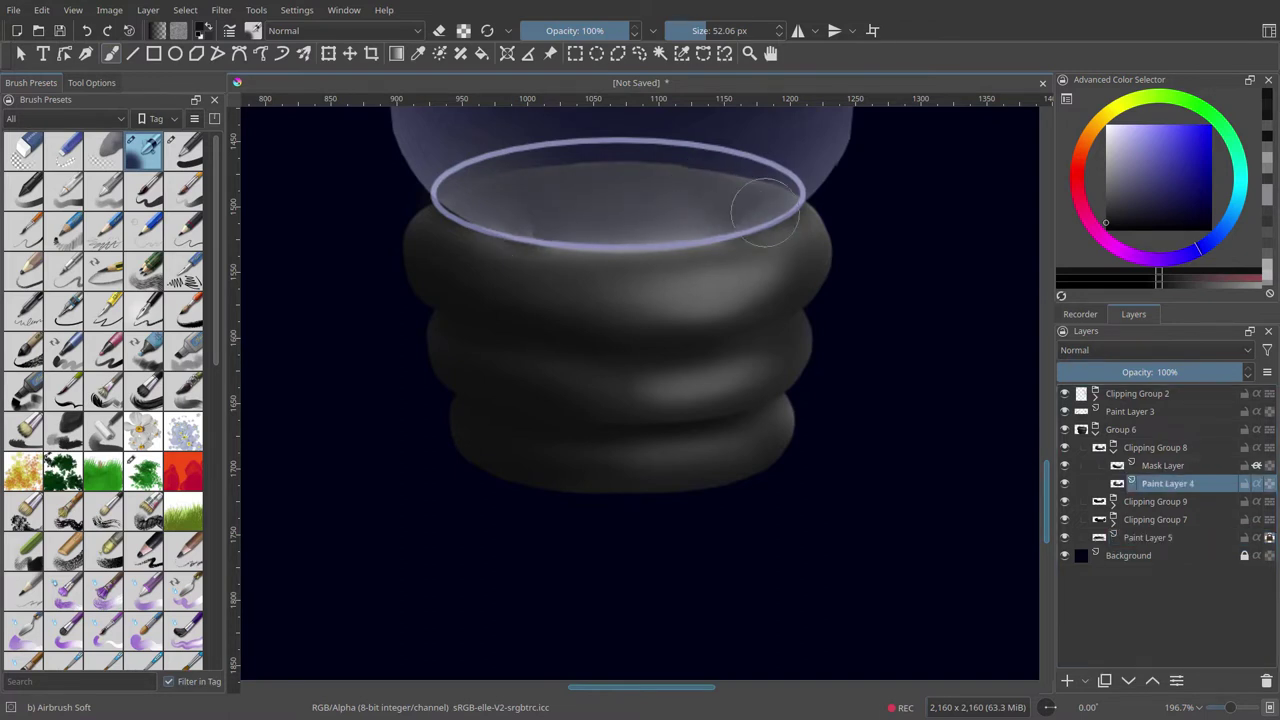
scroll(863, 517, "down", 2)
scroll(863, 517, "up", 3)
key("Insert")
Step: Move Paint Layer 10 to the bottom of Group 6 and choose a mid grey
left_click(1128, 680)
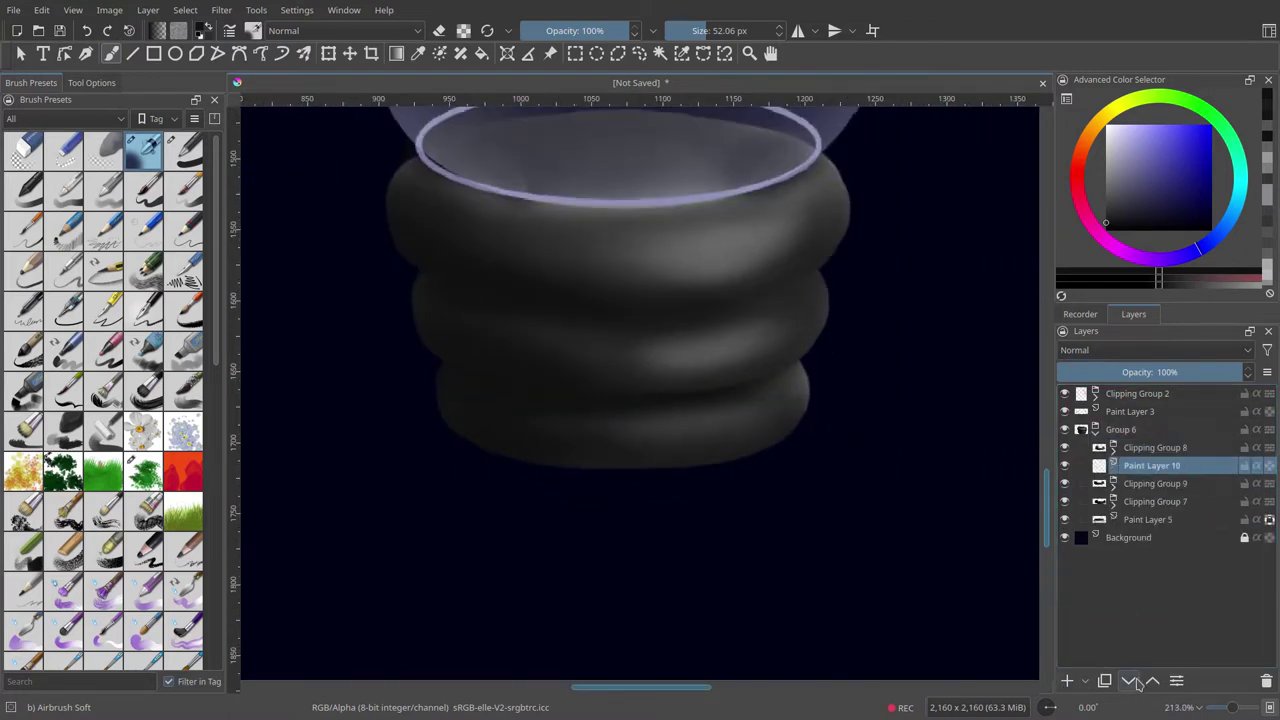
left_click(1130, 681)
key("slash")
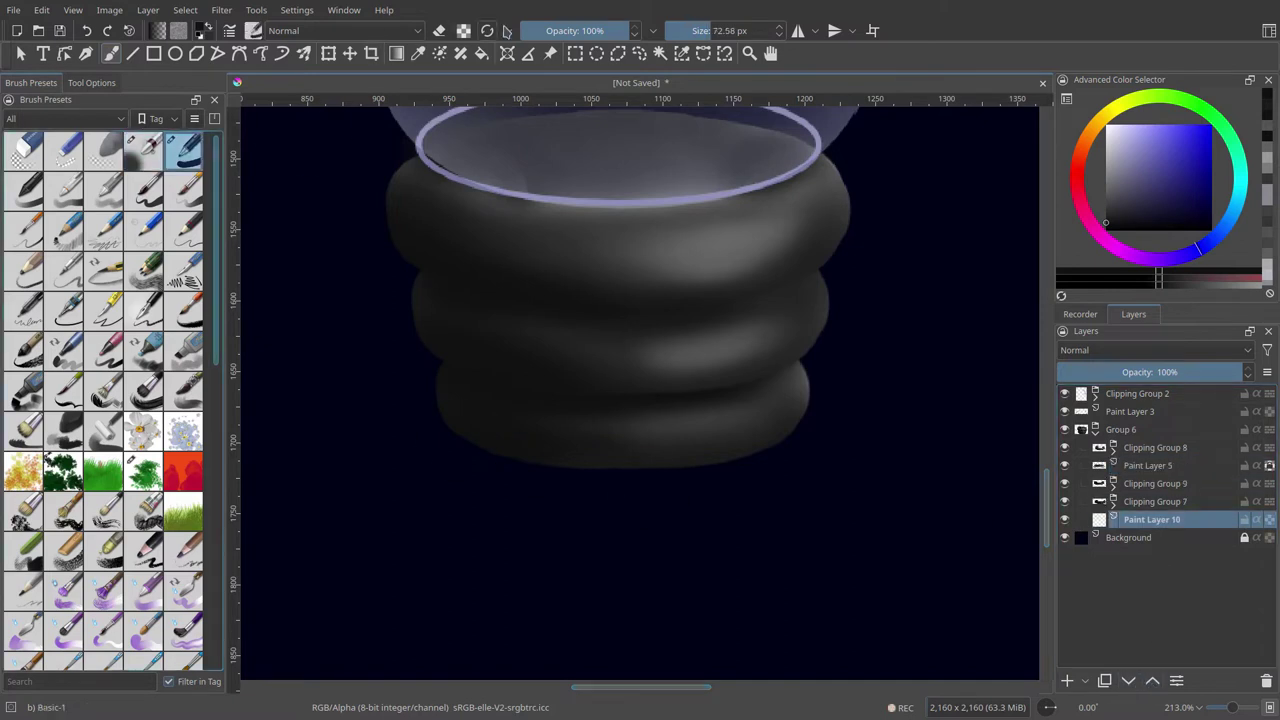
left_click(807, 246, "ctrl")
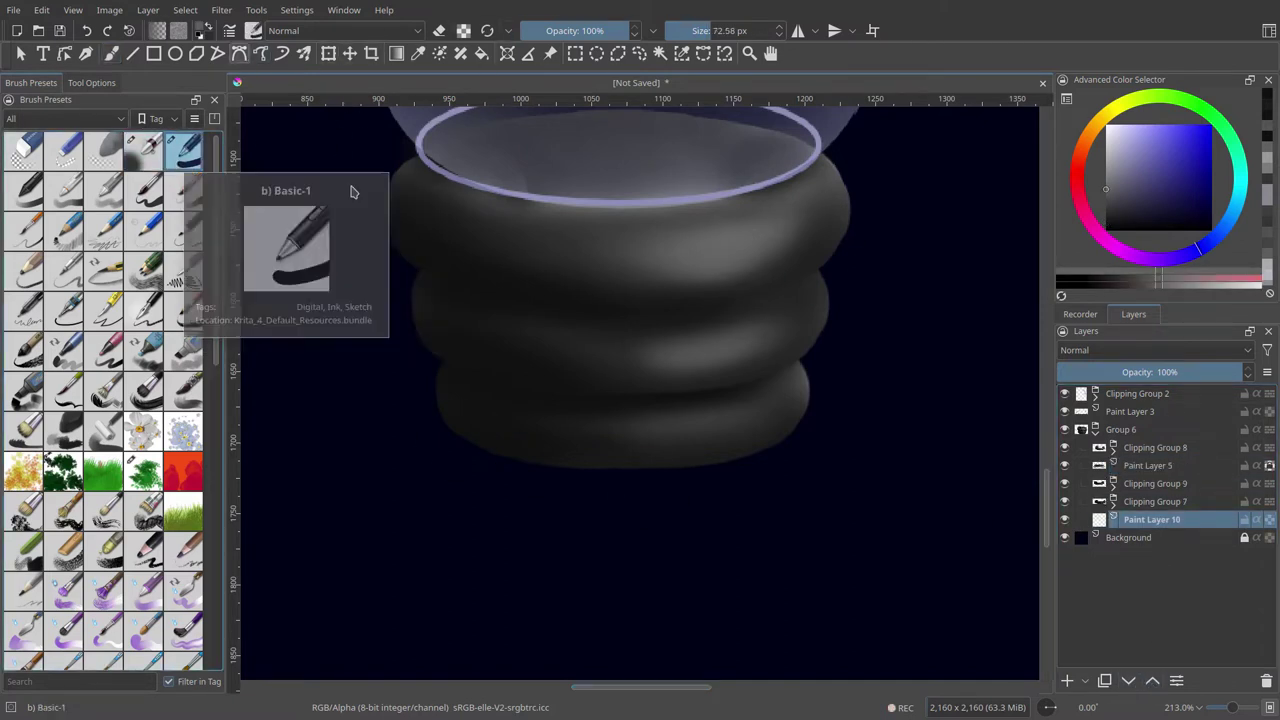
Step: Draw a horizontally mirrored U-shaped curve outline under the screw base
double_click(644, 577)
key("ctrl+z")
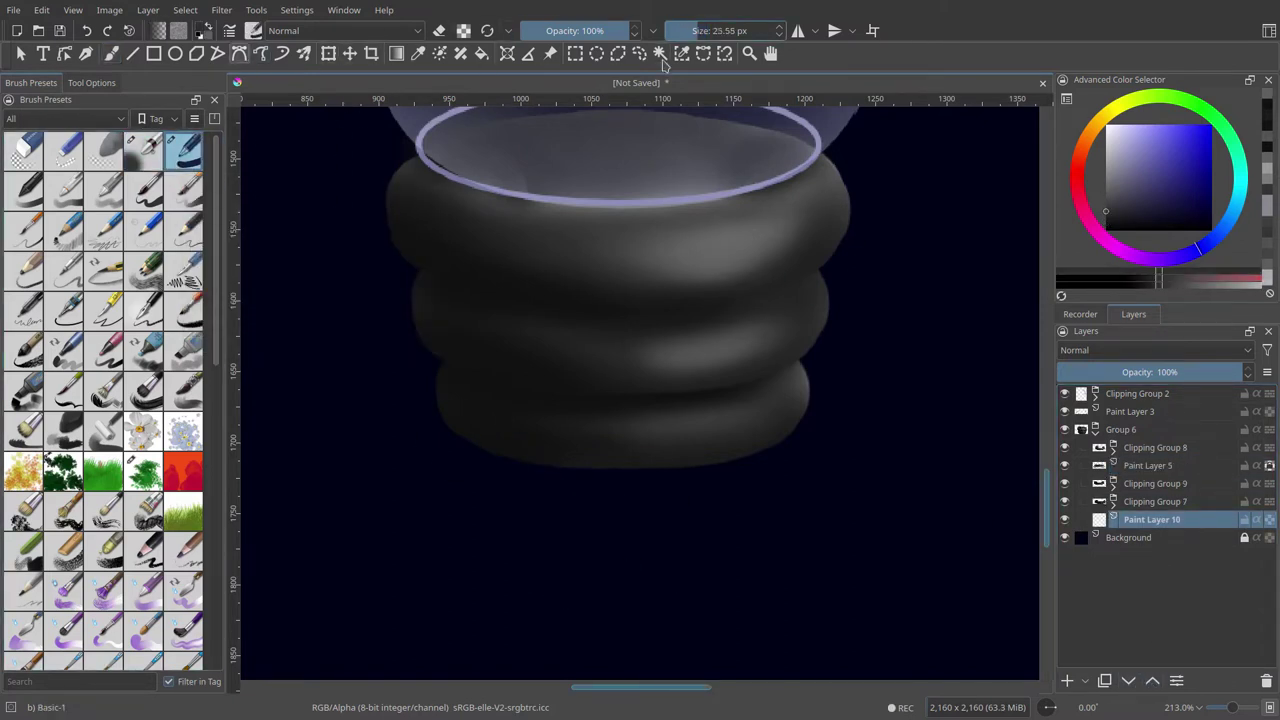
left_click(608, 586)
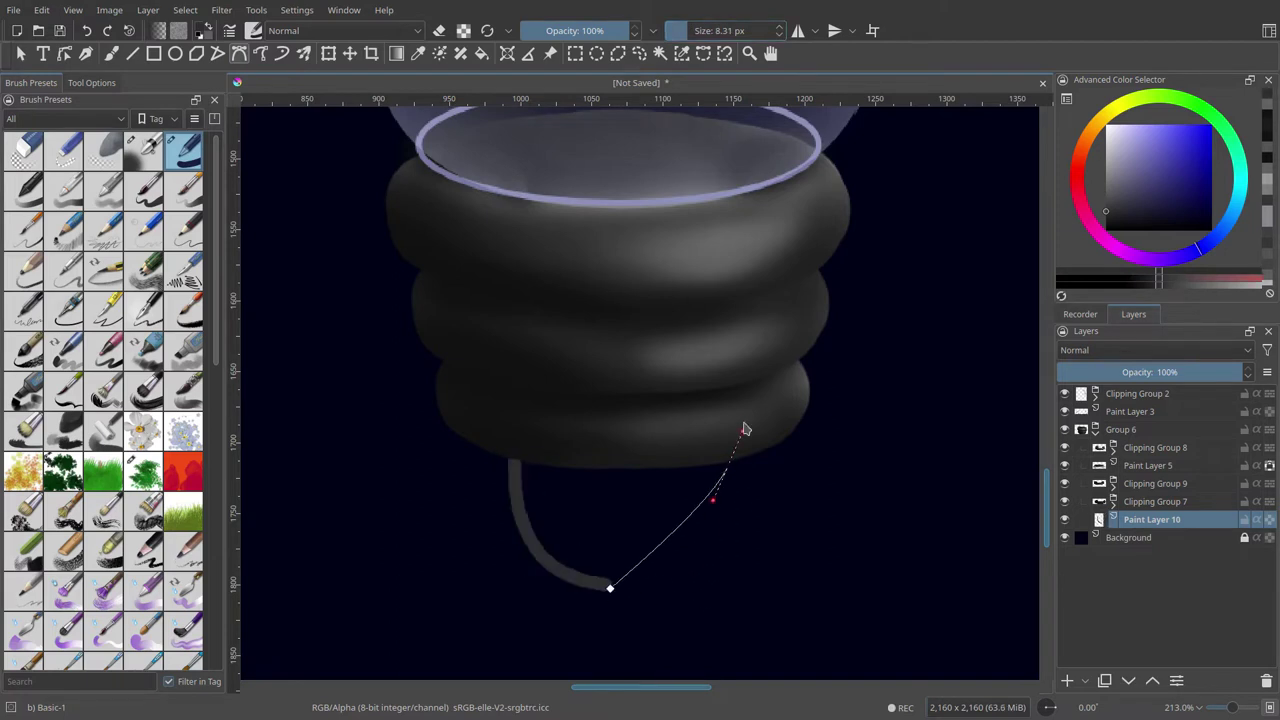
left_click(798, 30)
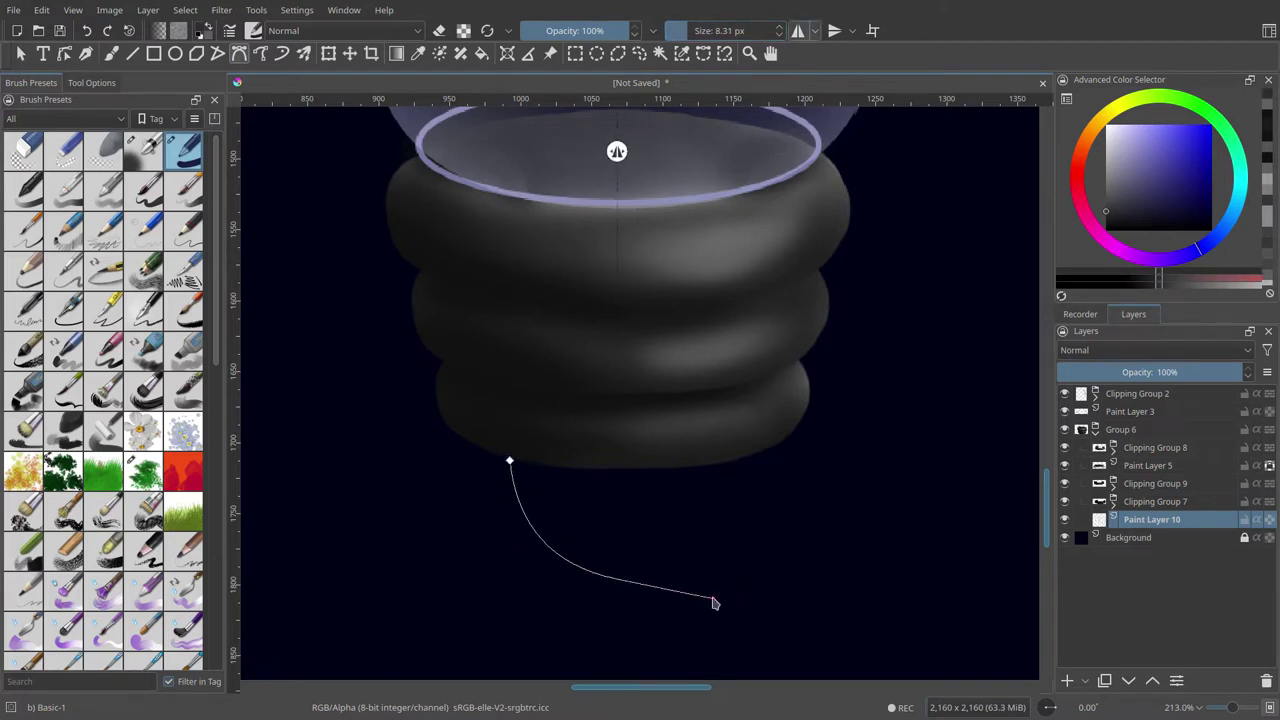
left_click(509, 462)
double_click(726, 566)
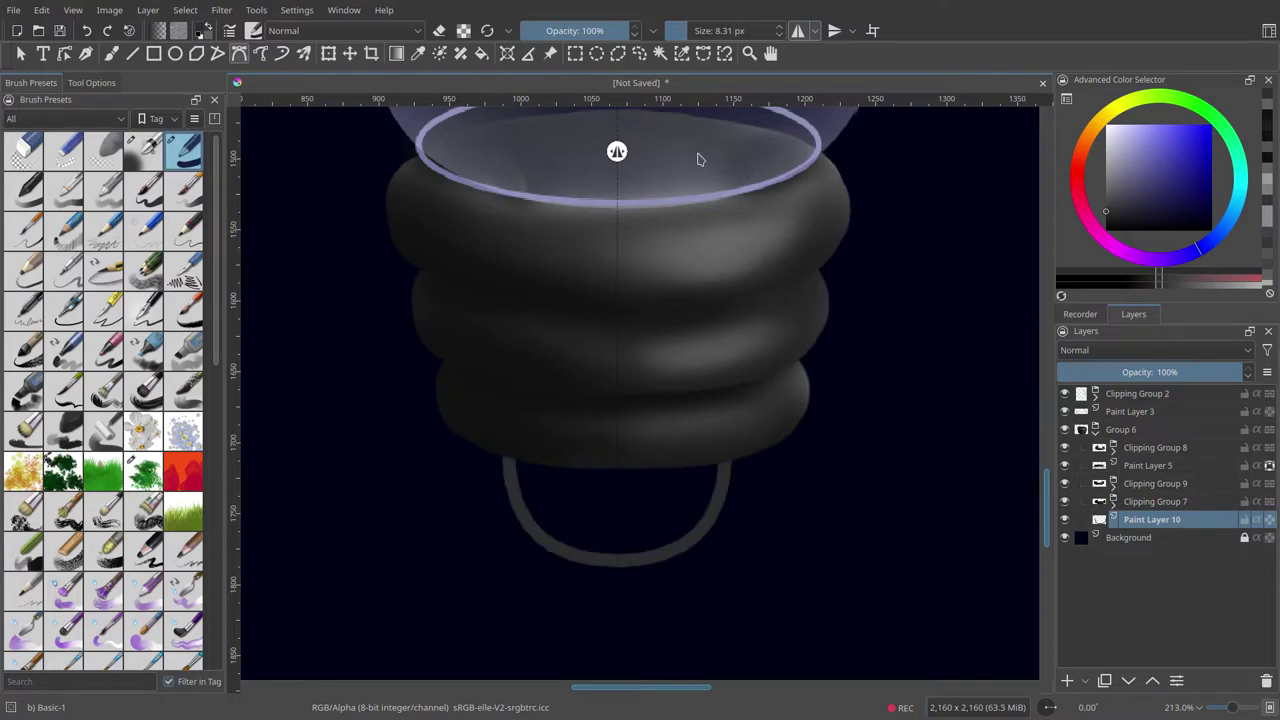
left_click(798, 30)
key("b")
Step: Fill the U with grey, clip a mask layer onto it, and airbrush its lower bump darker
scroll(586, 443, "up", 3)
key("f")
left_click(581, 552)
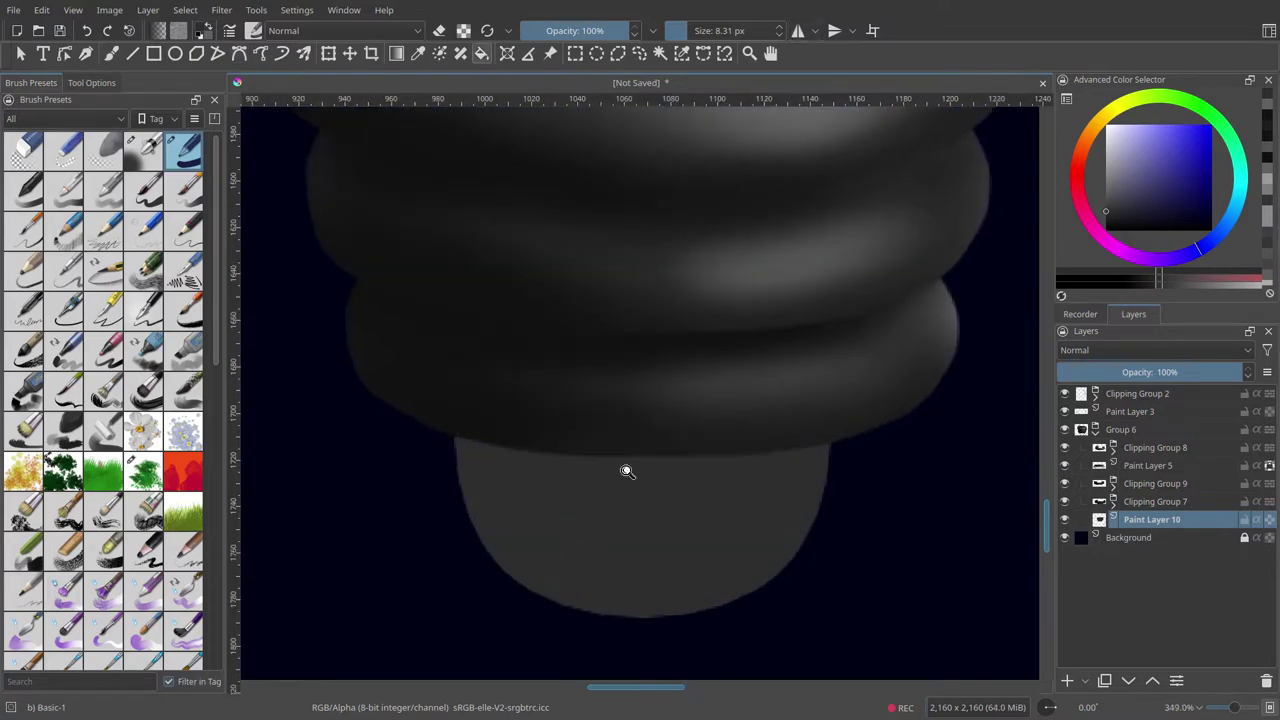
key("ctrl+t")
key("ctrl+shift+g")
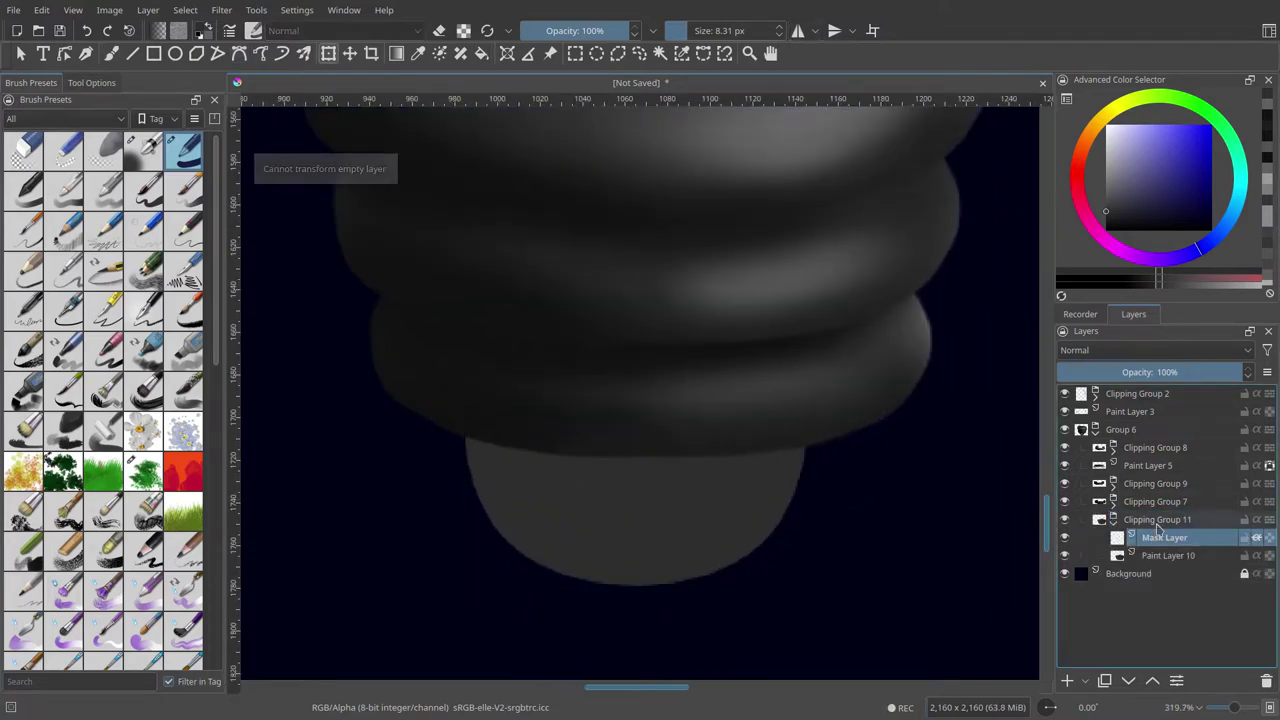
key("b")
key("slash")
left_click_drag(472, 382, 686, 614)
mouse_move(460, 404)
left_mouse_down()
mouse_move(609, 463)
mouse_move(531, 497)
mouse_move(677, 406)
mouse_move(638, 465)
left_mouse_up()
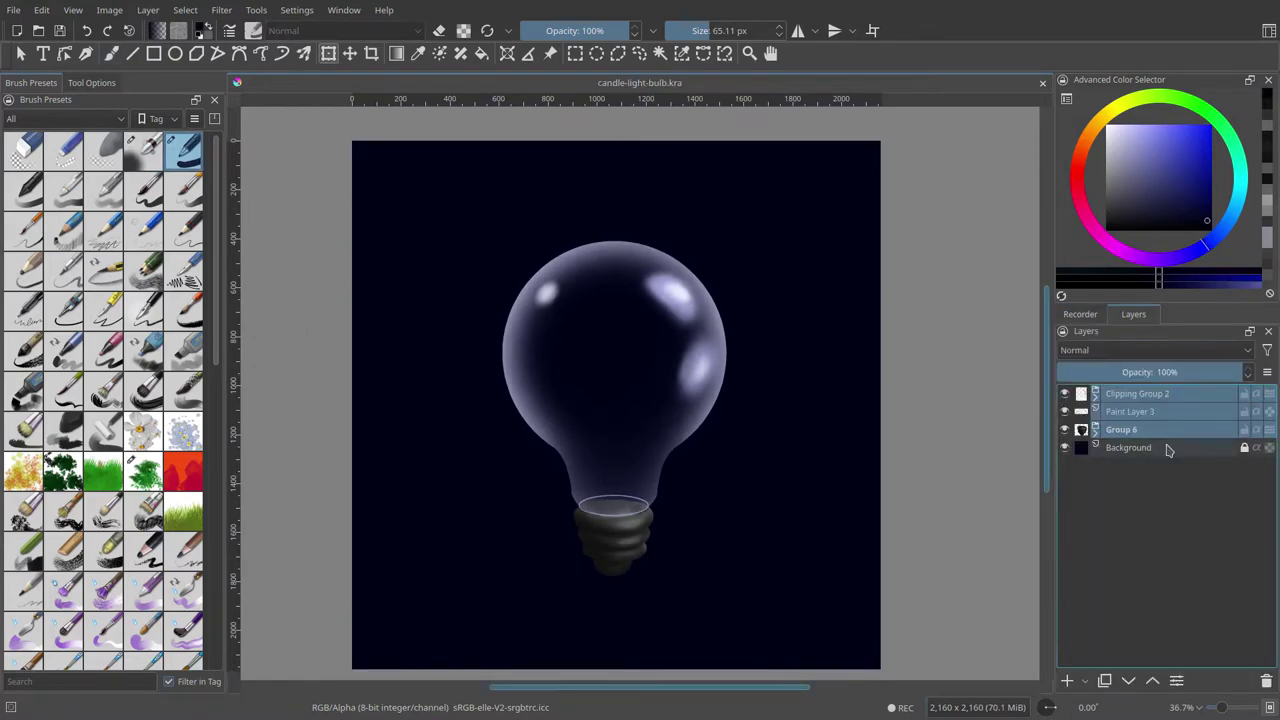
Step: Group the bulb layers and name the group 'bulb'
key("ctrl+g")
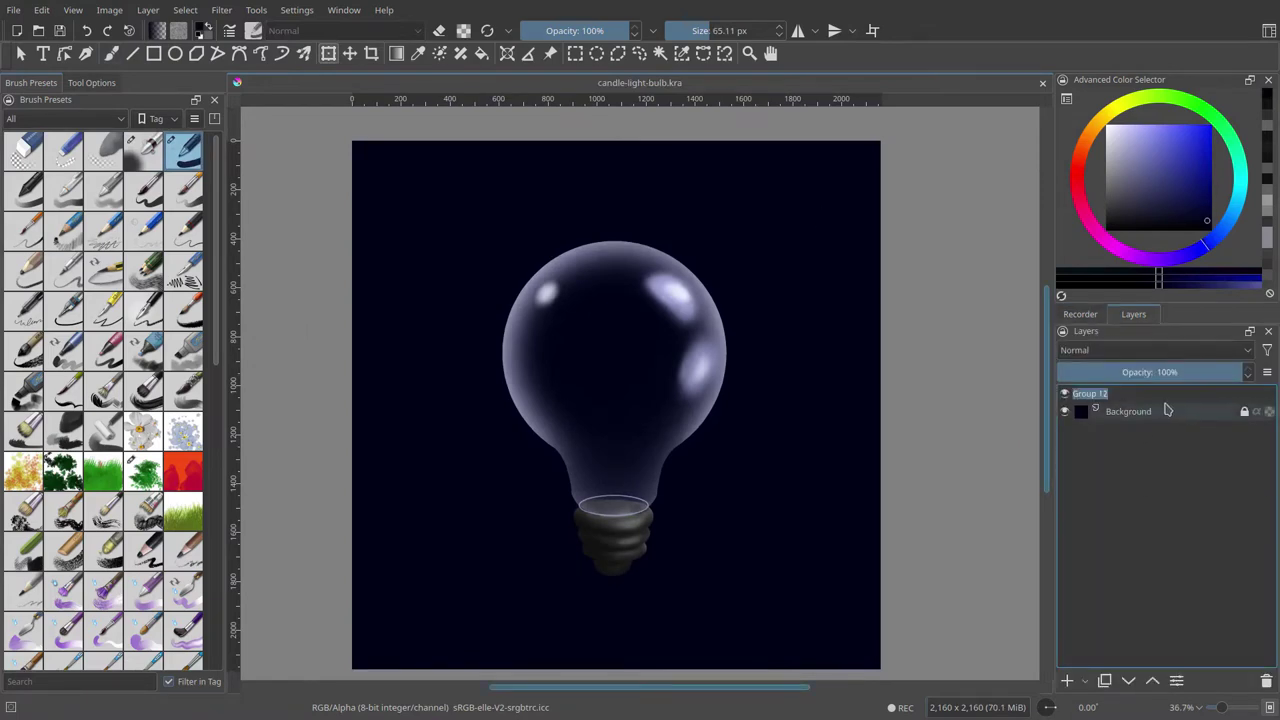
double_click(1114, 393)
type("bulb")
key("Return")
key("Insert")
key("ctrl+Page_Down")
left_click(1095, 393)
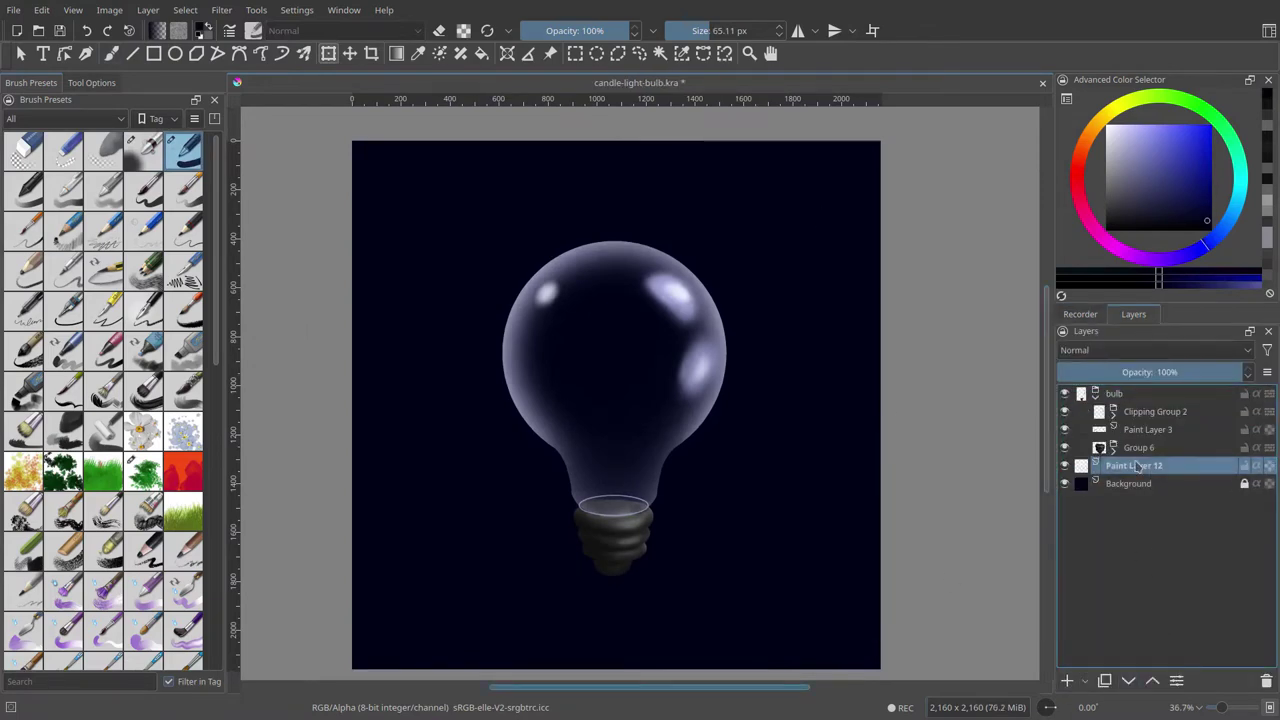
key("plus")
key("plus")
Step: Draw a tall white candle rectangle, shorten it from the top, and raise it above the bulb group
key("b")
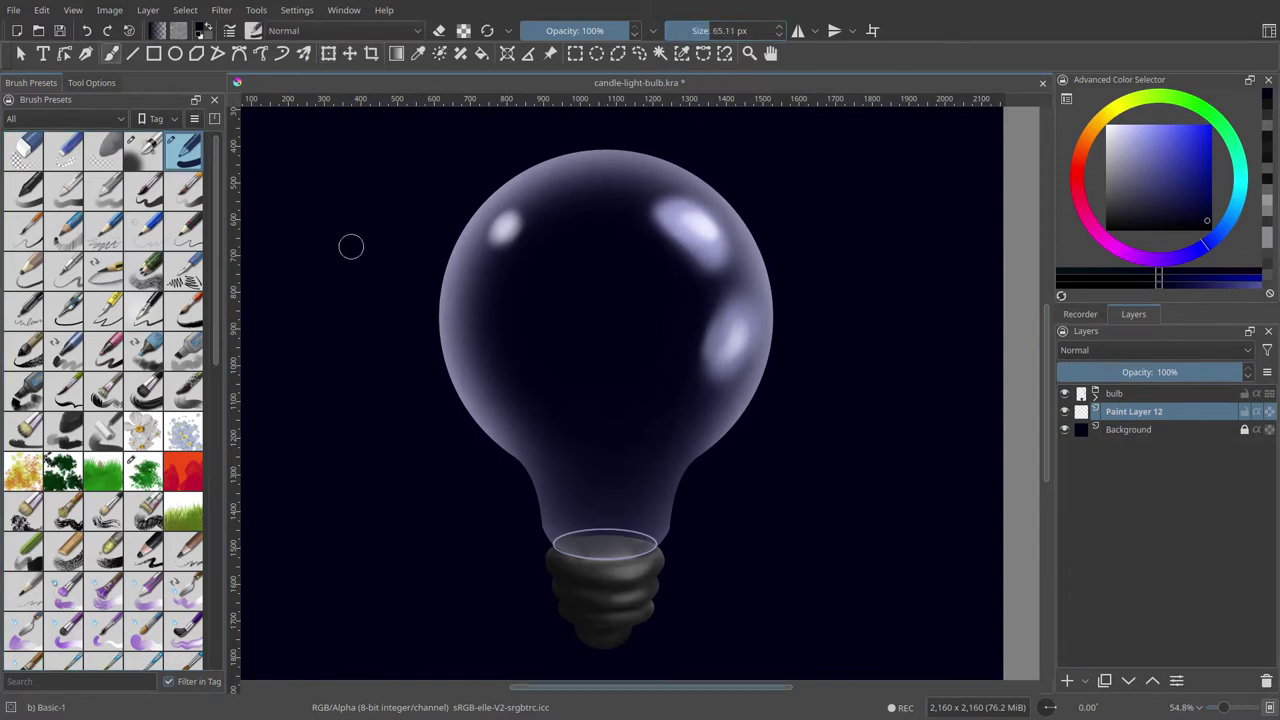
key("x")
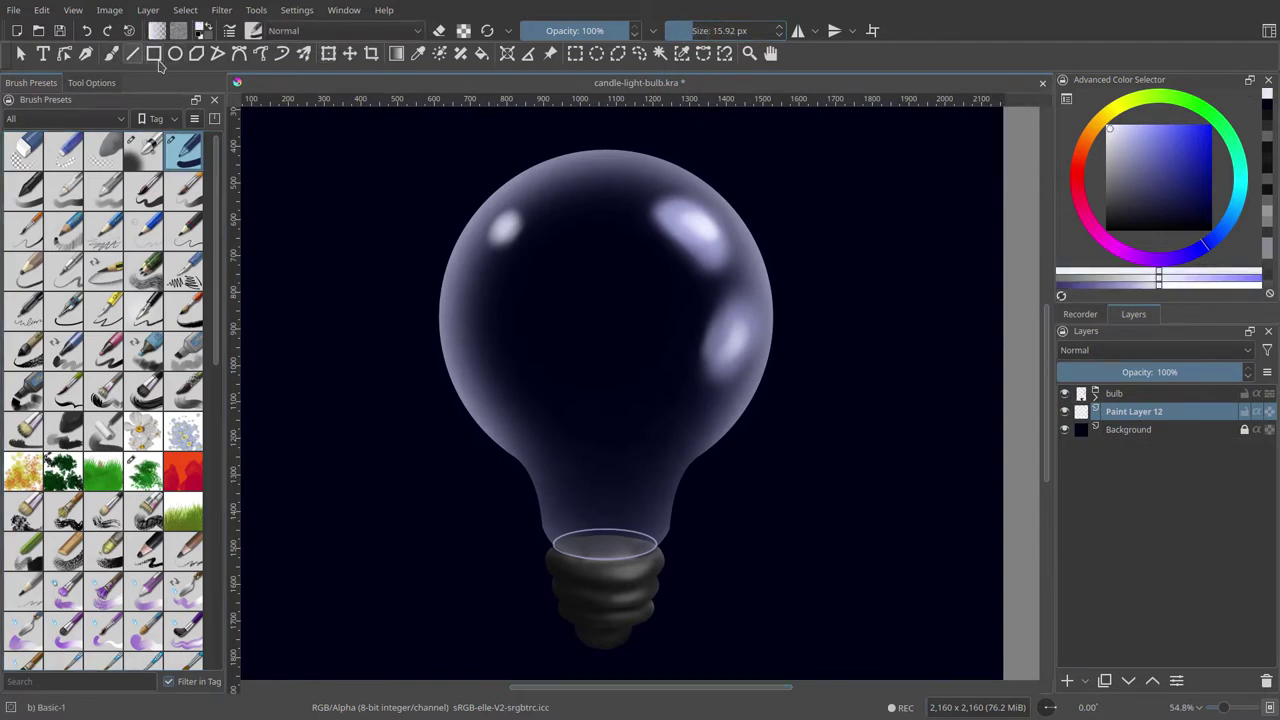
left_click_drag(578, 362, 623, 608)
key("ctrl+z")
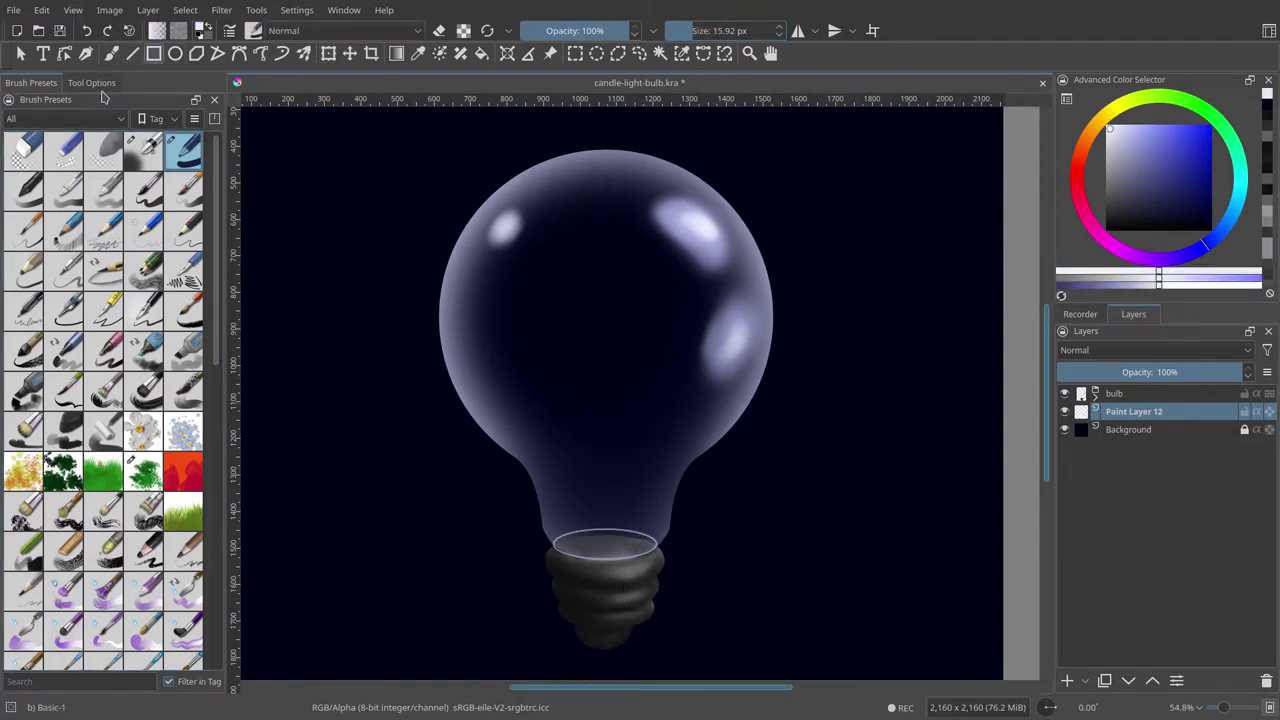
left_click(91, 82)
left_click_drag(542, 317, 646, 388)
key("Escape")
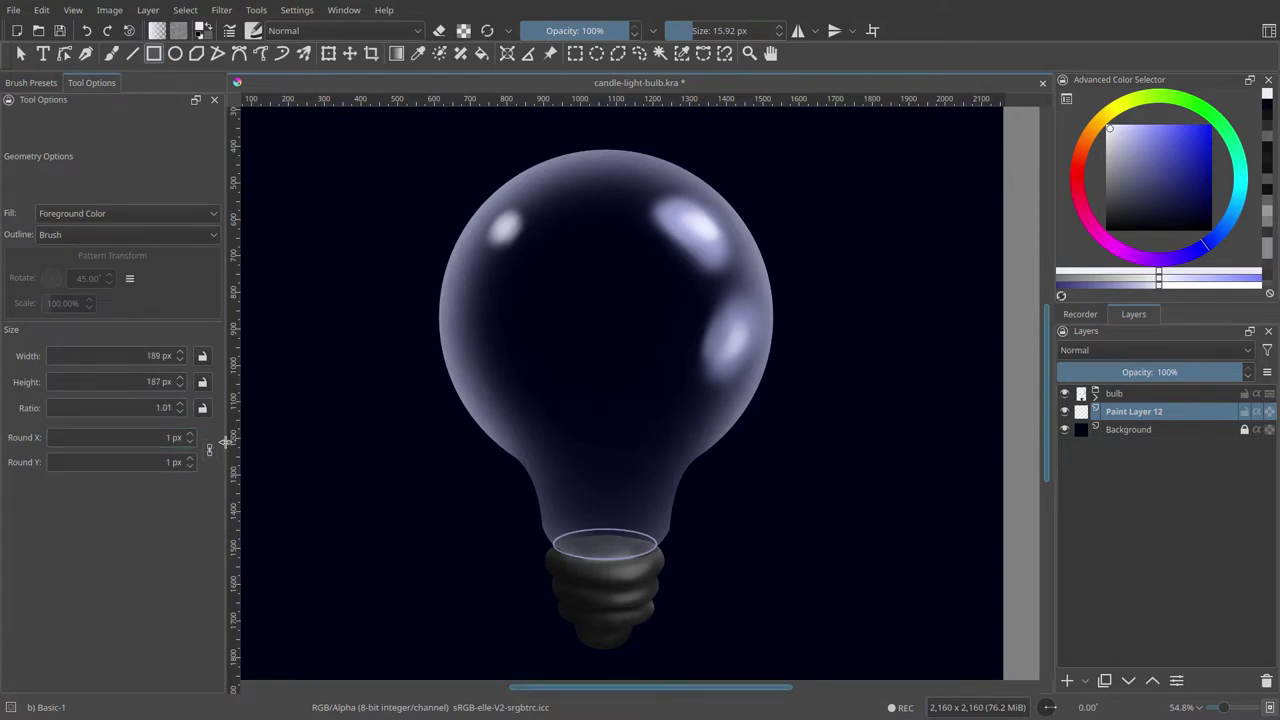
left_click_drag(580, 349, 625, 642)
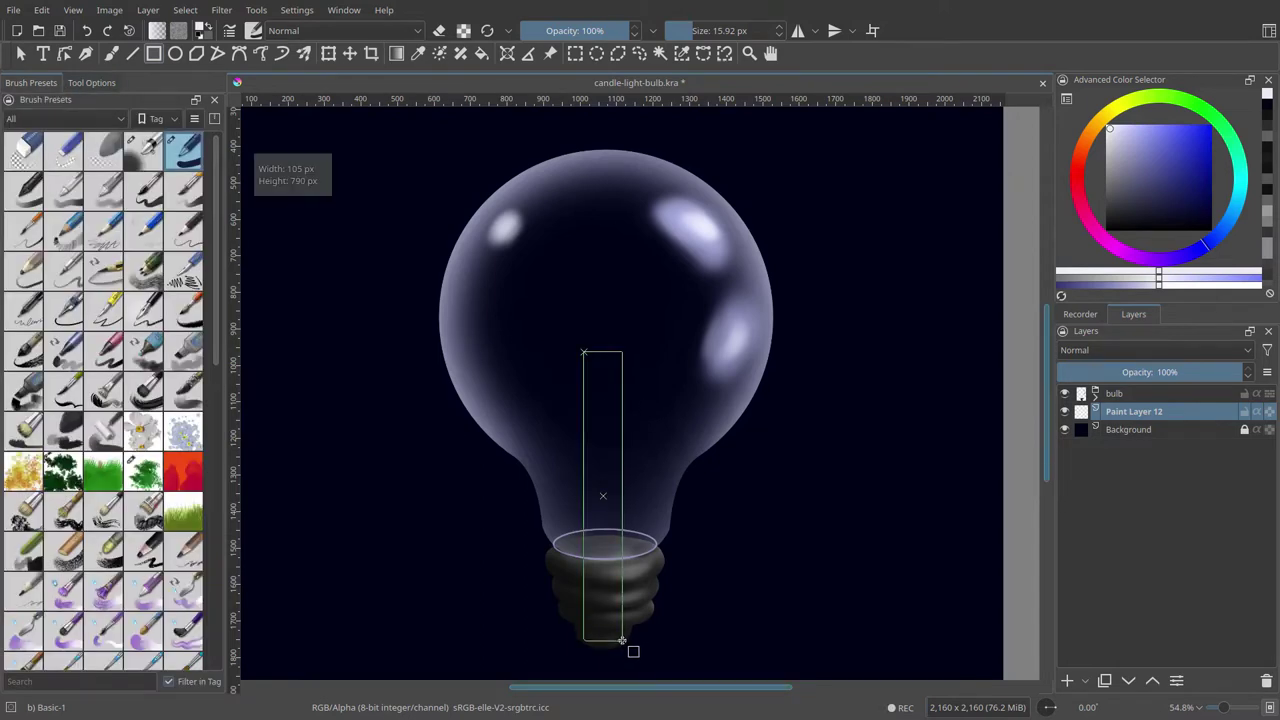
key("ctrl+t")
left_click_drag(602, 349, 602, 409)
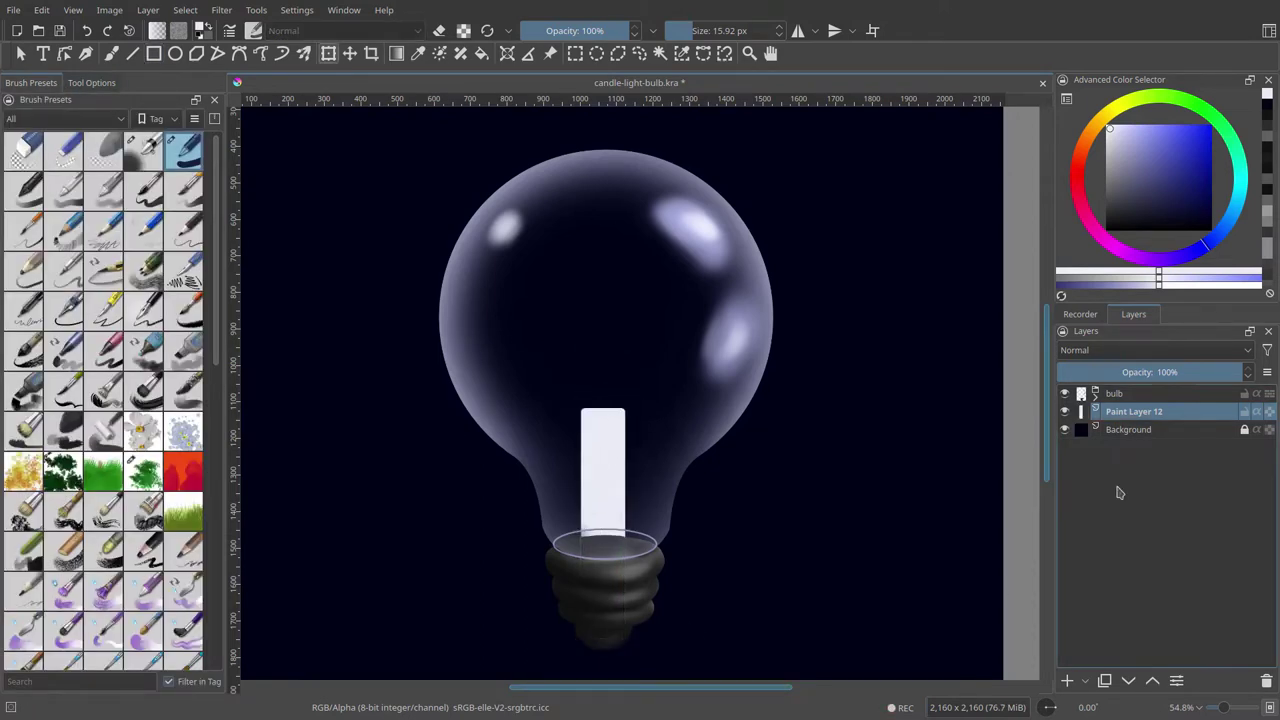
key("ctrl+Page_Up")
key("Return")
Step: On a new layer, paint the candle's curved top in light grey
scroll(608, 449, "up", 1)
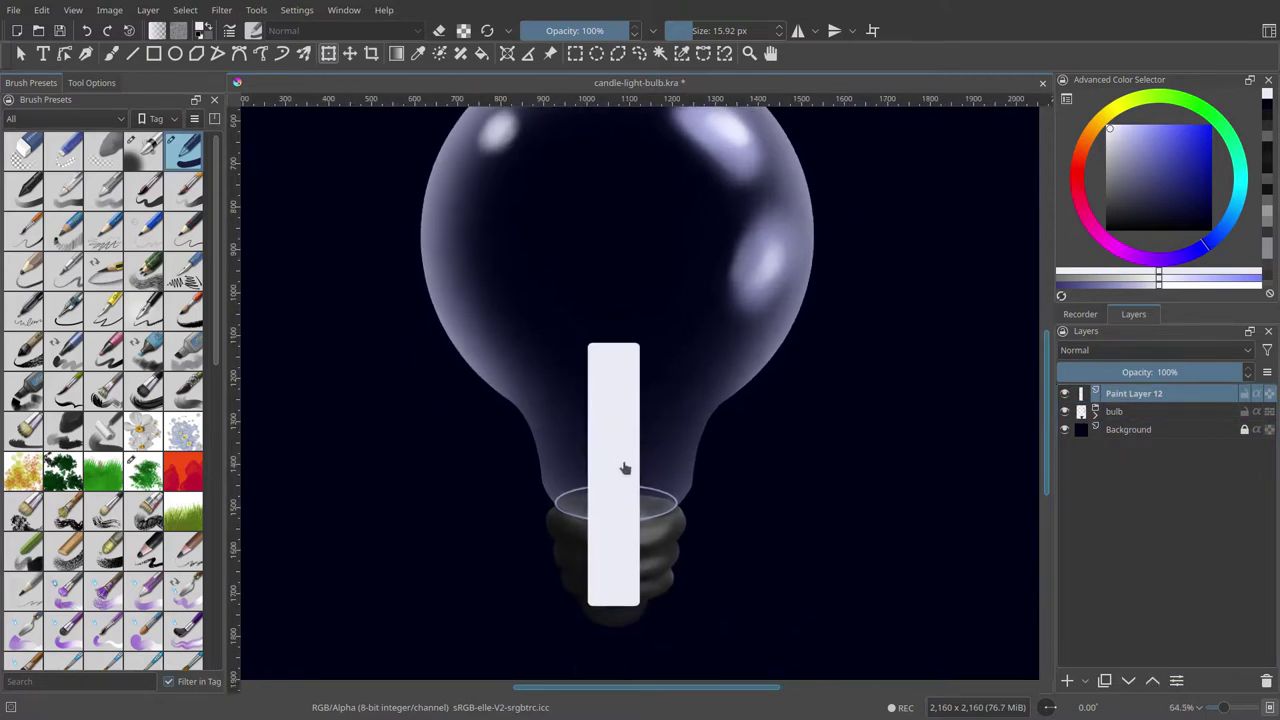
key("b")
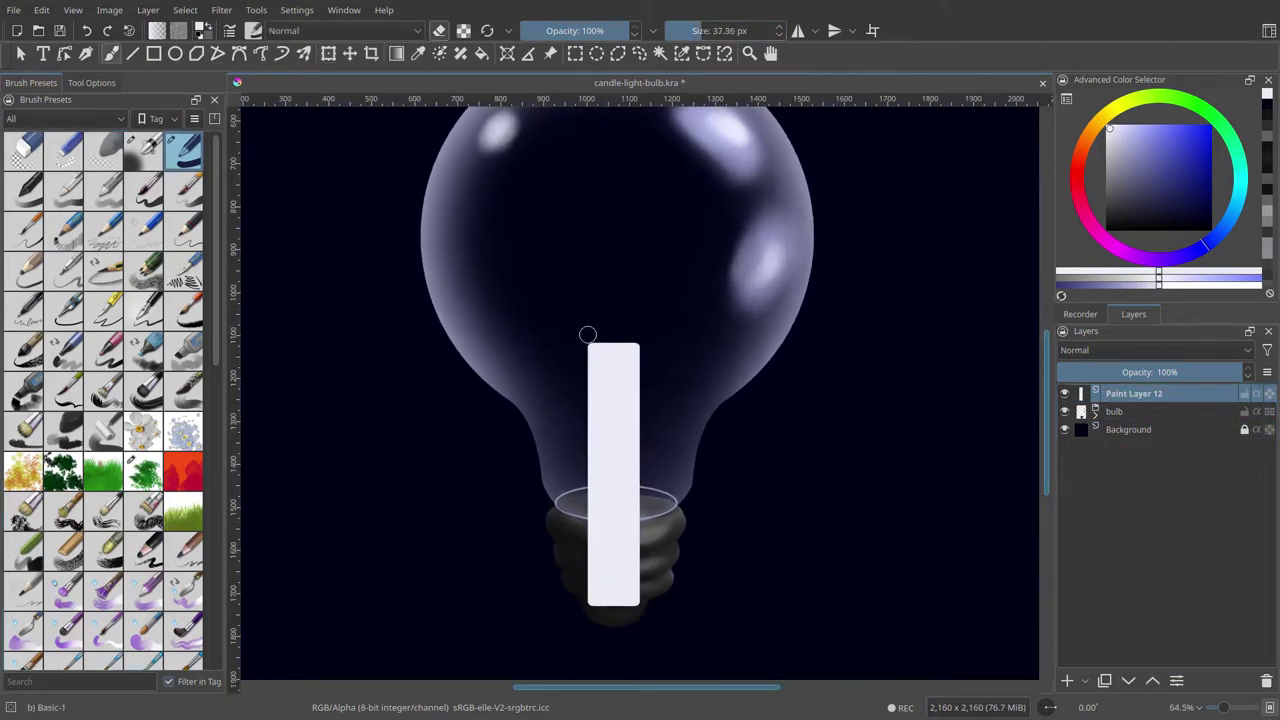
scroll(619, 341, "up", 2)
scroll(654, 317, "up", 1)
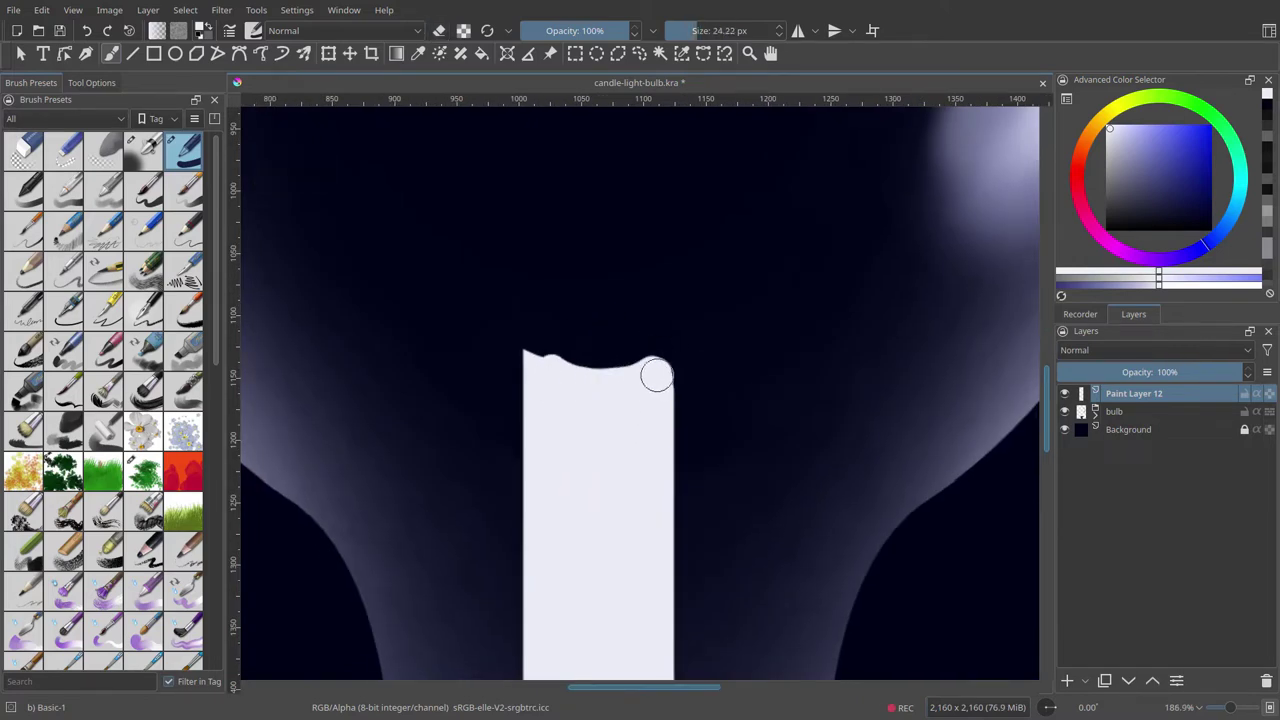
key("Insert")
left_click(551, 362, "ctrl")
left_click_drag(545, 360, 600, 365)
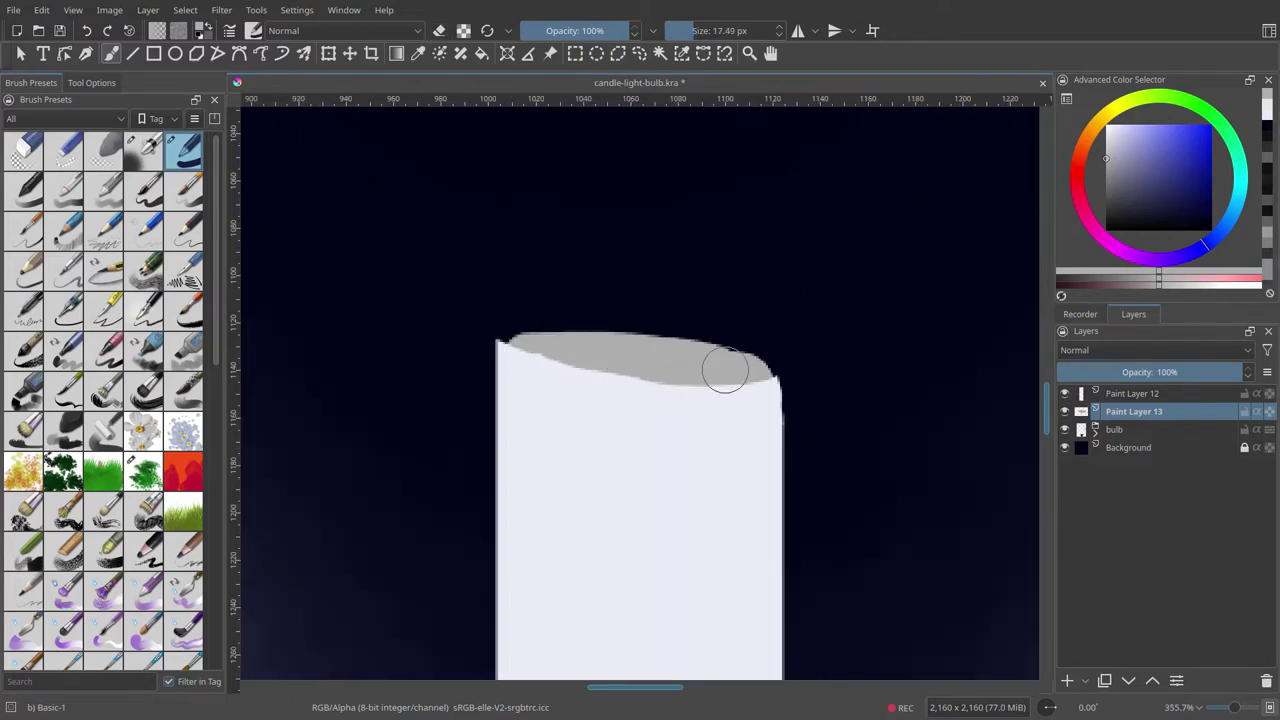
Step: Clip a mask layer onto the candle's Paint Layer 12 and airbrush it warm yellow
scroll(686, 457, "down", 3)
key("Page_Up")
key("ctrl+shift+g")
left_click_drag(666, 491, 660, 380)
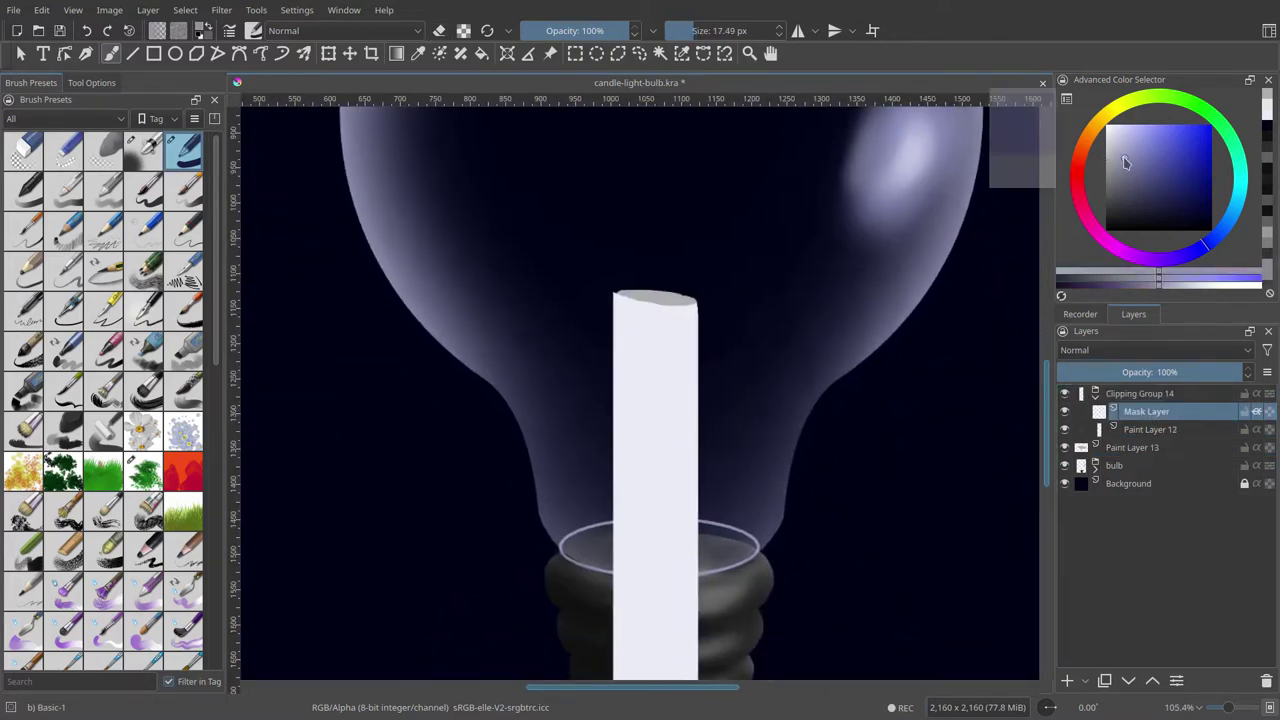
key("slash")
key("shift+BackSpace")
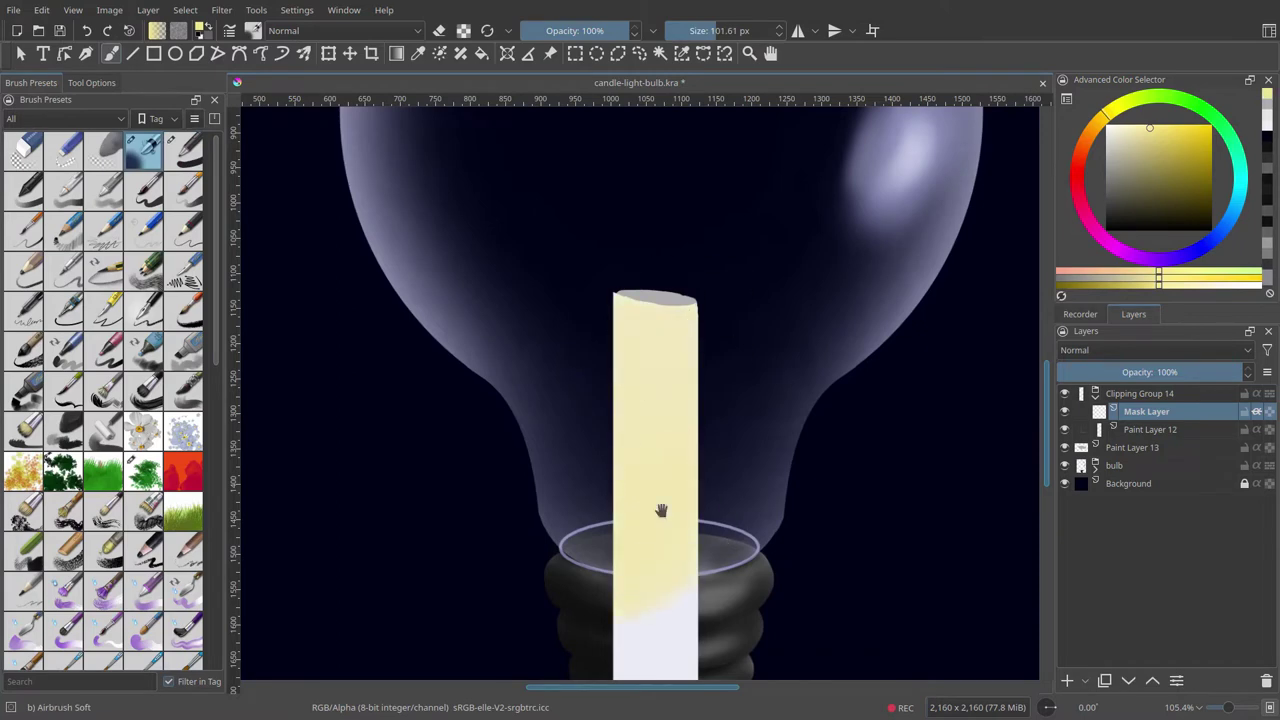
left_click_drag(740, 363, 713, 253)
scroll(626, 343, "down", 2)
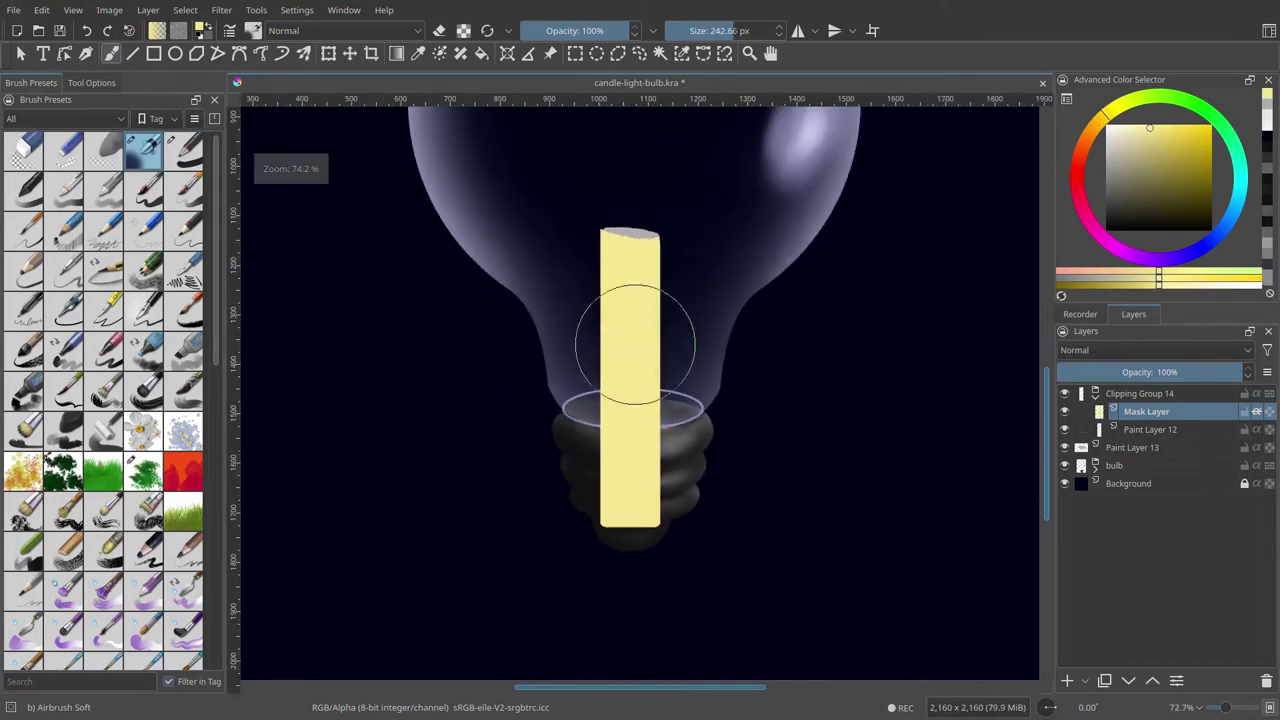
scroll(623, 329, "up", 3)
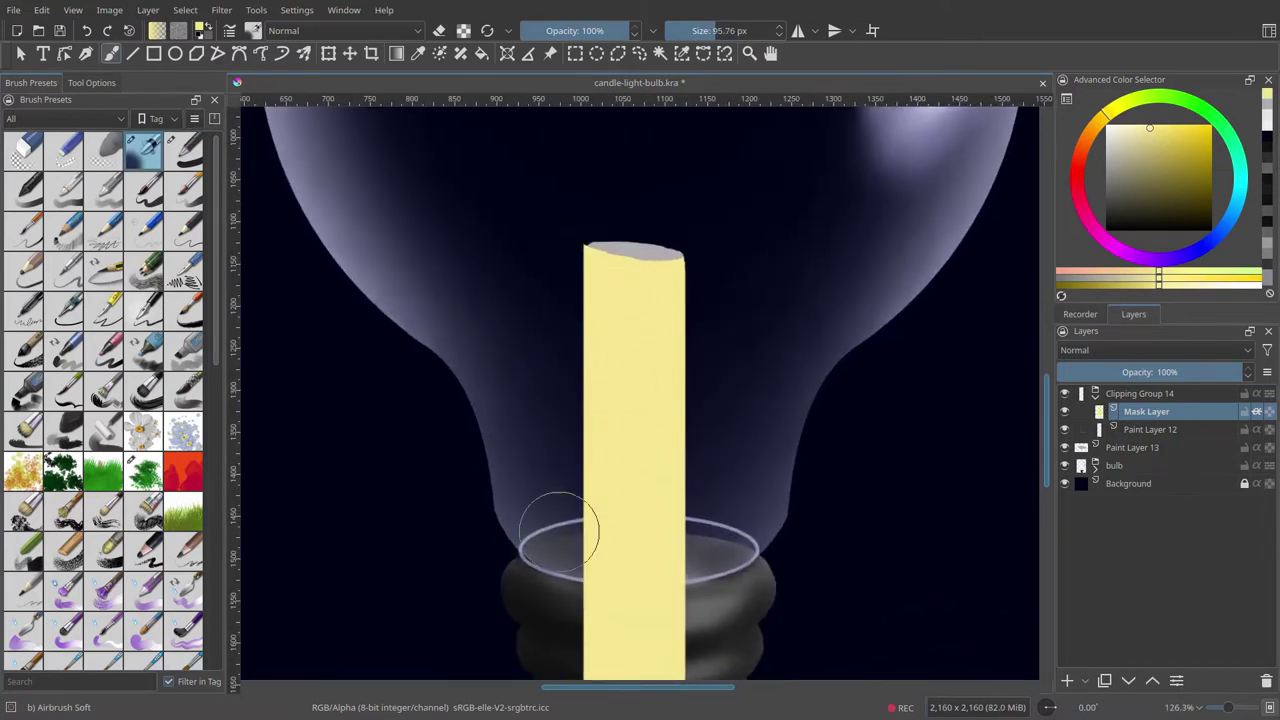
Step: Merge the candle's paint layer into its clipping group, keeping the Mask Layer active
key("Page_Down")
key("slash")
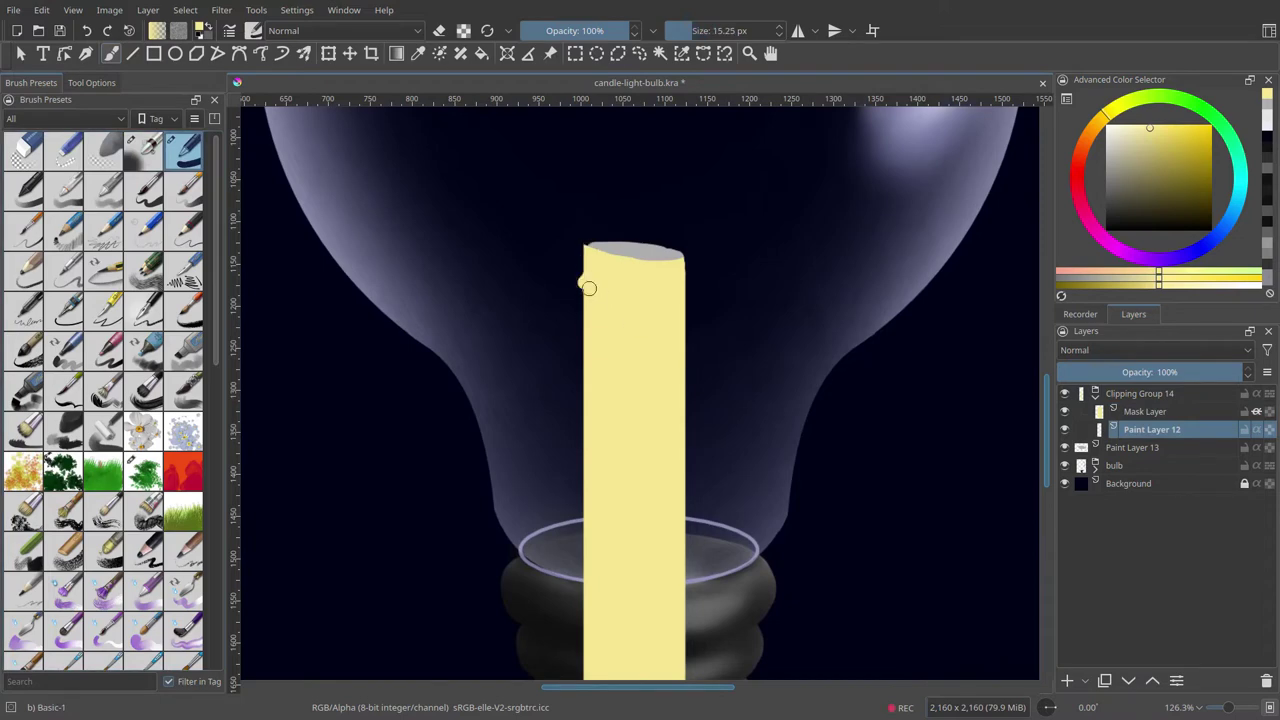
scroll(589, 268, "up", 4)
scroll(607, 264, "down", 4)
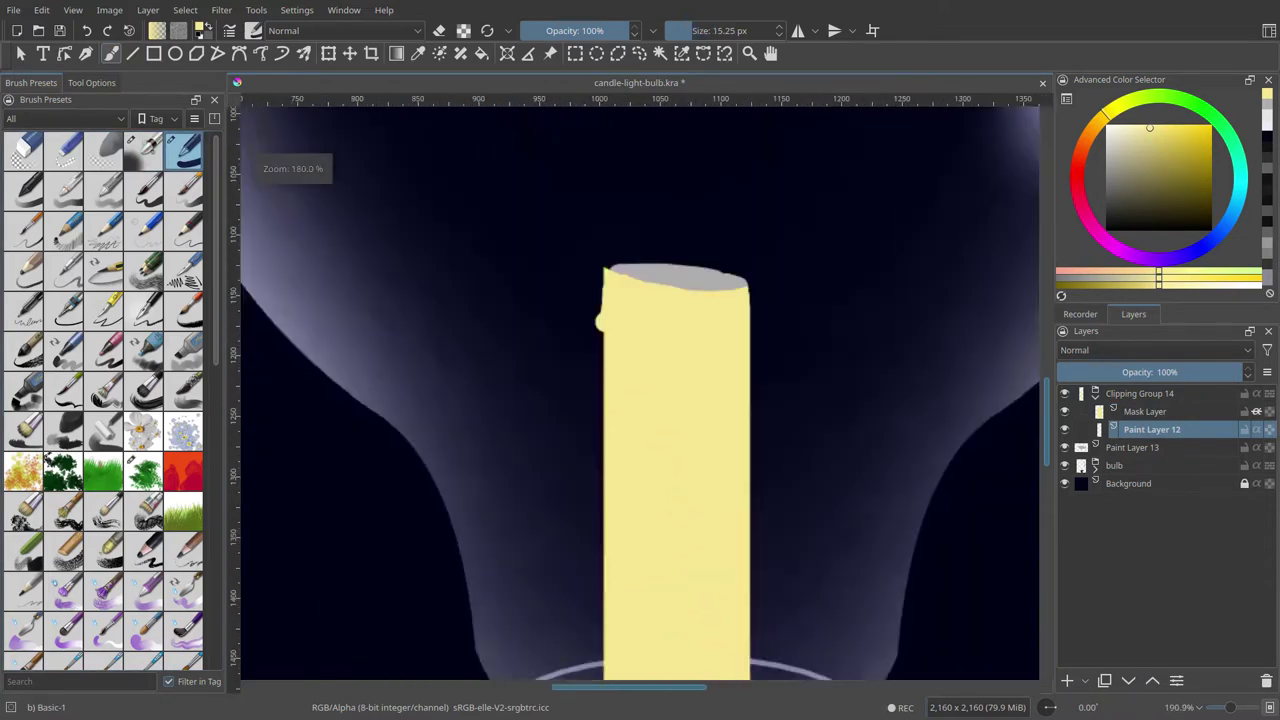
key("ctrl+e")
key("Page_Up")
Step: Set up a large soft airbrush in darker yellow for shading the candle's left side
scroll(636, 408, "down", 1)
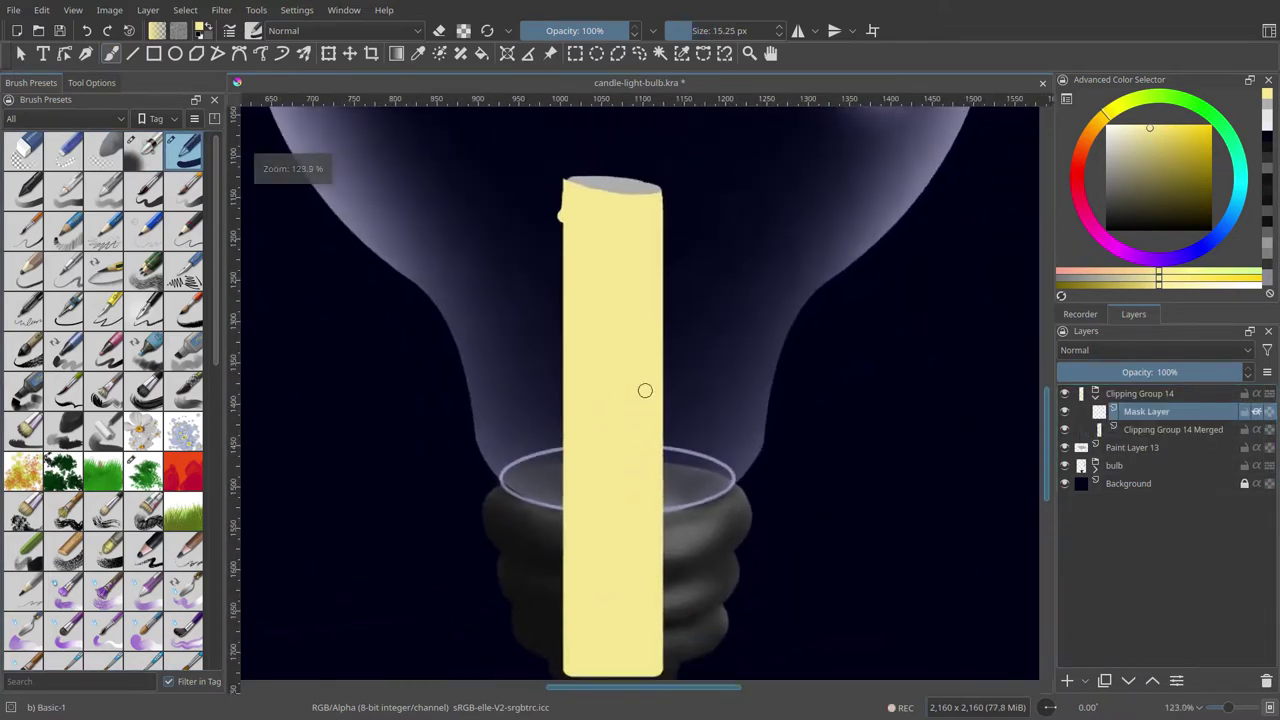
left_click(643, 389, "ctrl")
mouse_move(587, 349)
left_mouse_down()
mouse_move(640, 340)
mouse_move(630, 421)
mouse_move(543, 686)
mouse_move(671, 457)
mouse_move(557, 371)
mouse_move(671, 329)
left_mouse_up()
key("/")
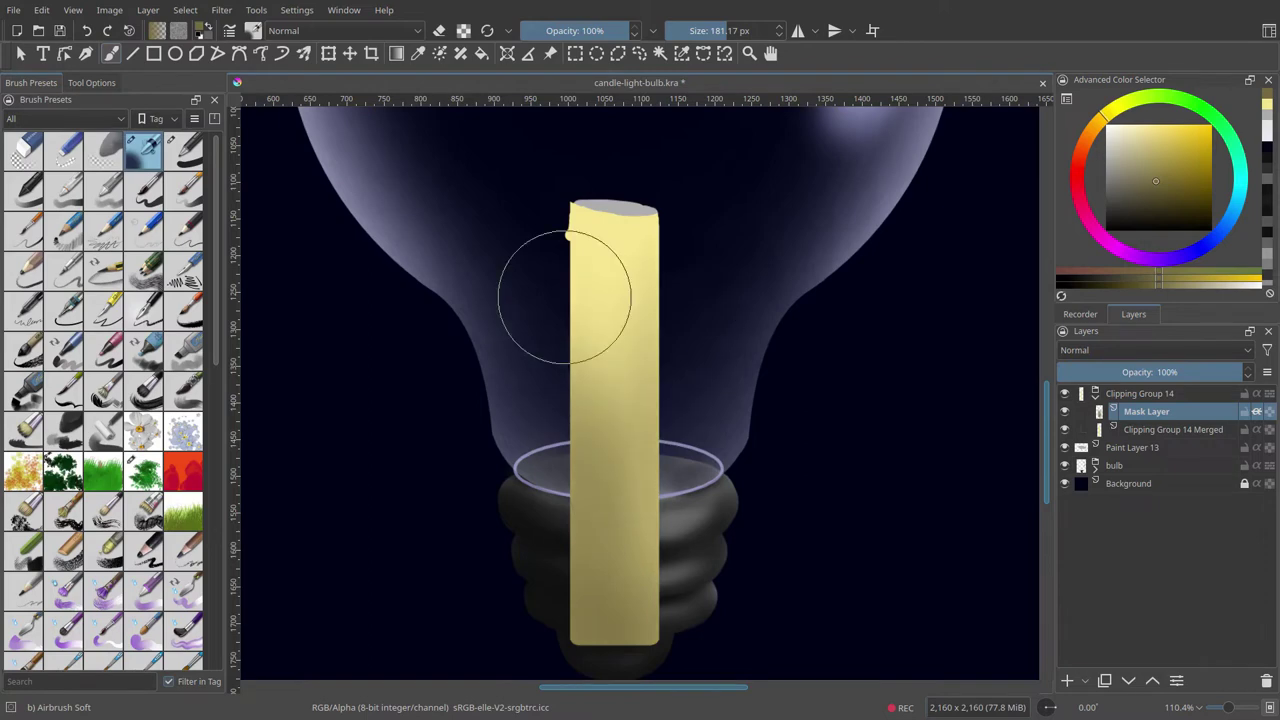
Step: Airbrush a bright yellow glow across the candle's middle and orange shading along its top
left_click(562, 296, "ctrl")
left_click_drag(560, 297, 621, 321)
scroll(621, 321, "up", 3)
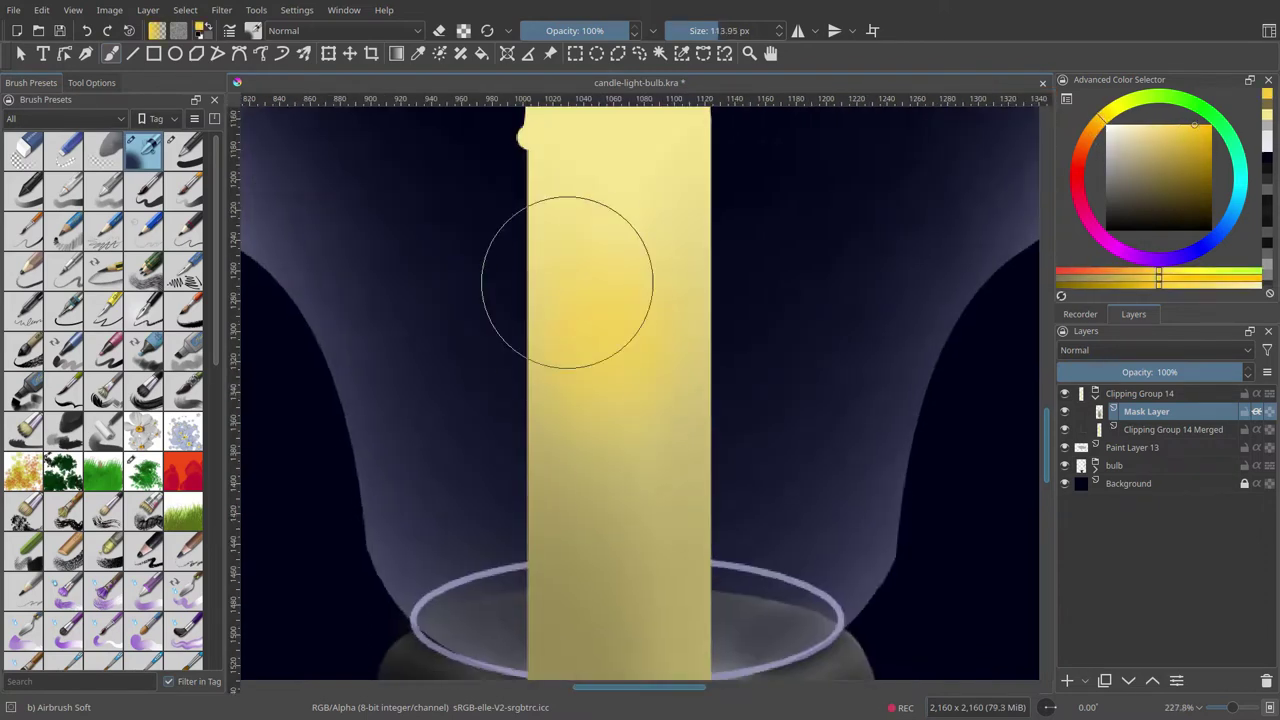
scroll(606, 406, "up", 2)
left_click(1097, 145)
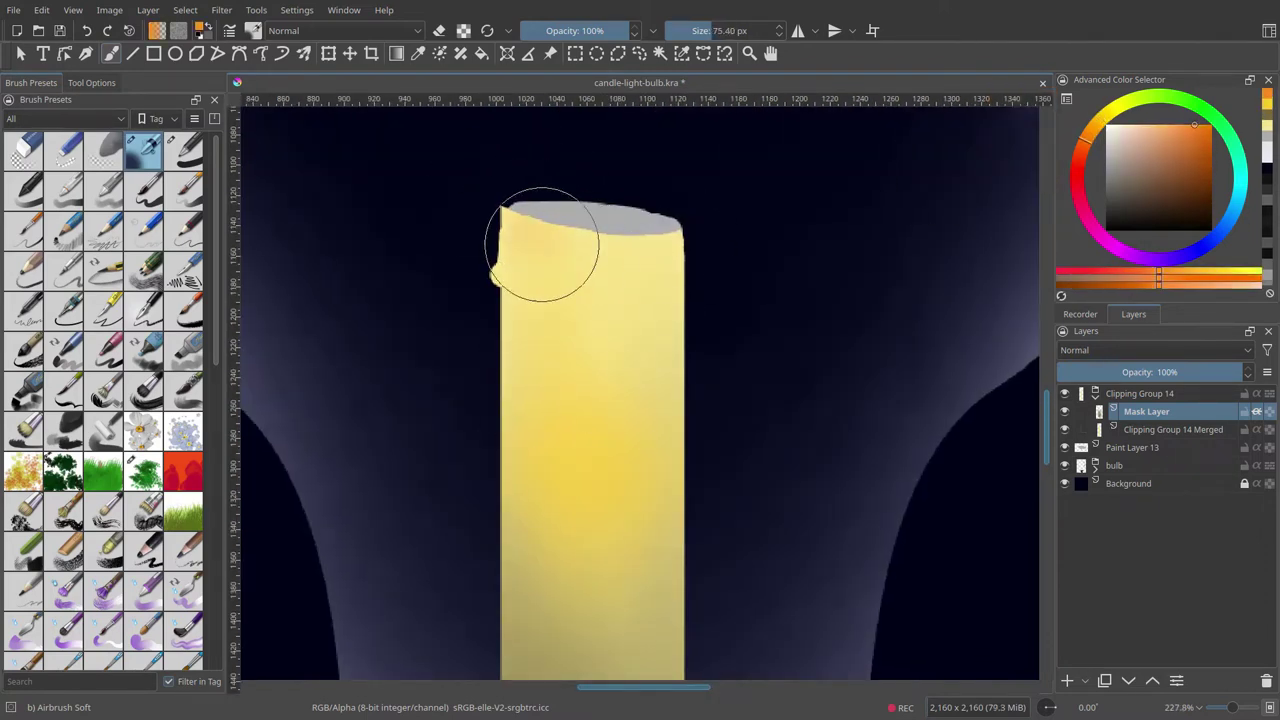
mouse_move(543, 243)
left_mouse_down()
mouse_move(514, 200)
mouse_move(653, 222)
left_mouse_up()
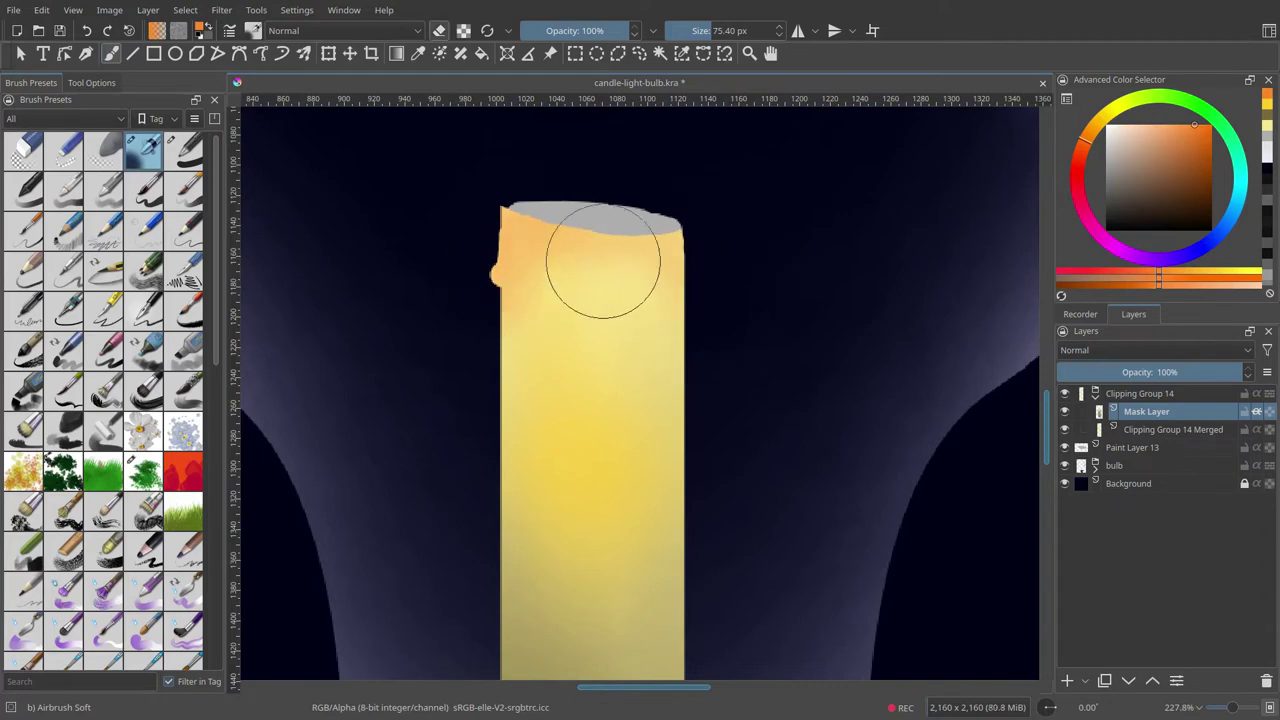
left_click_drag(603, 261, 653, 274)
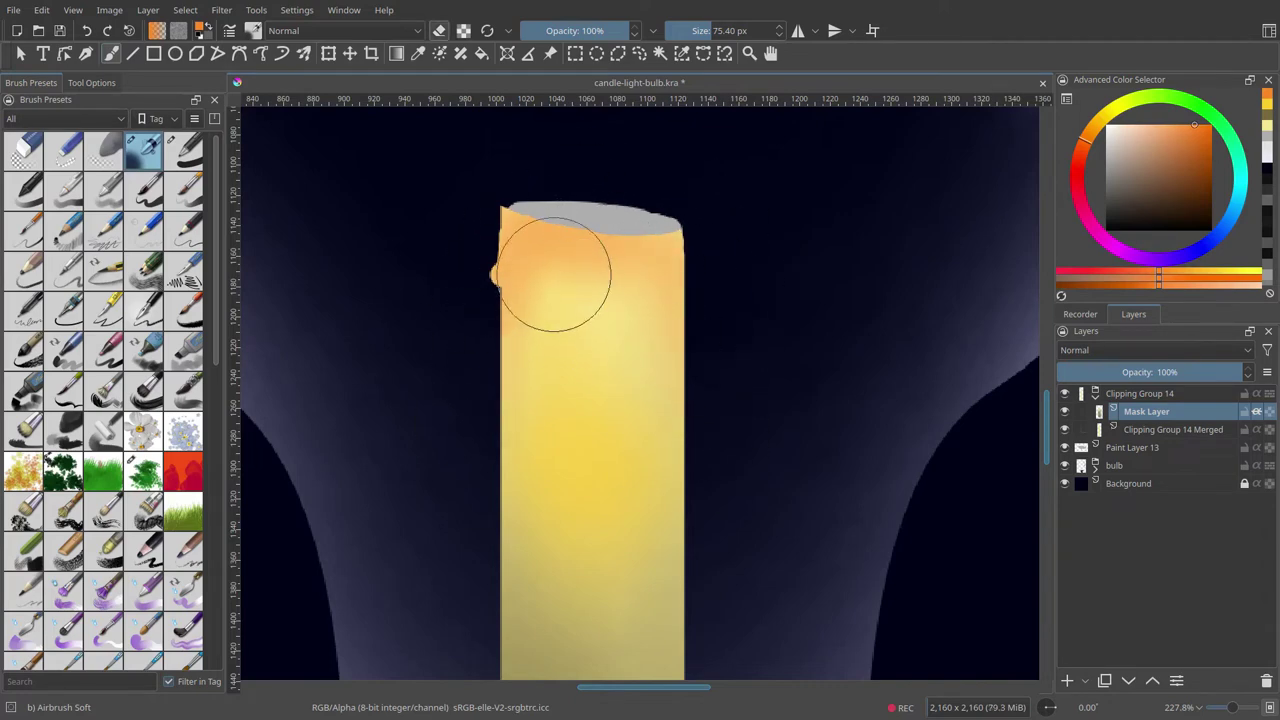
Step: Paint a light yellow wax drip on the candle's right edge with a hard brush
left_click(574, 359, "ctrl")
left_click(569, 414, "ctrl")
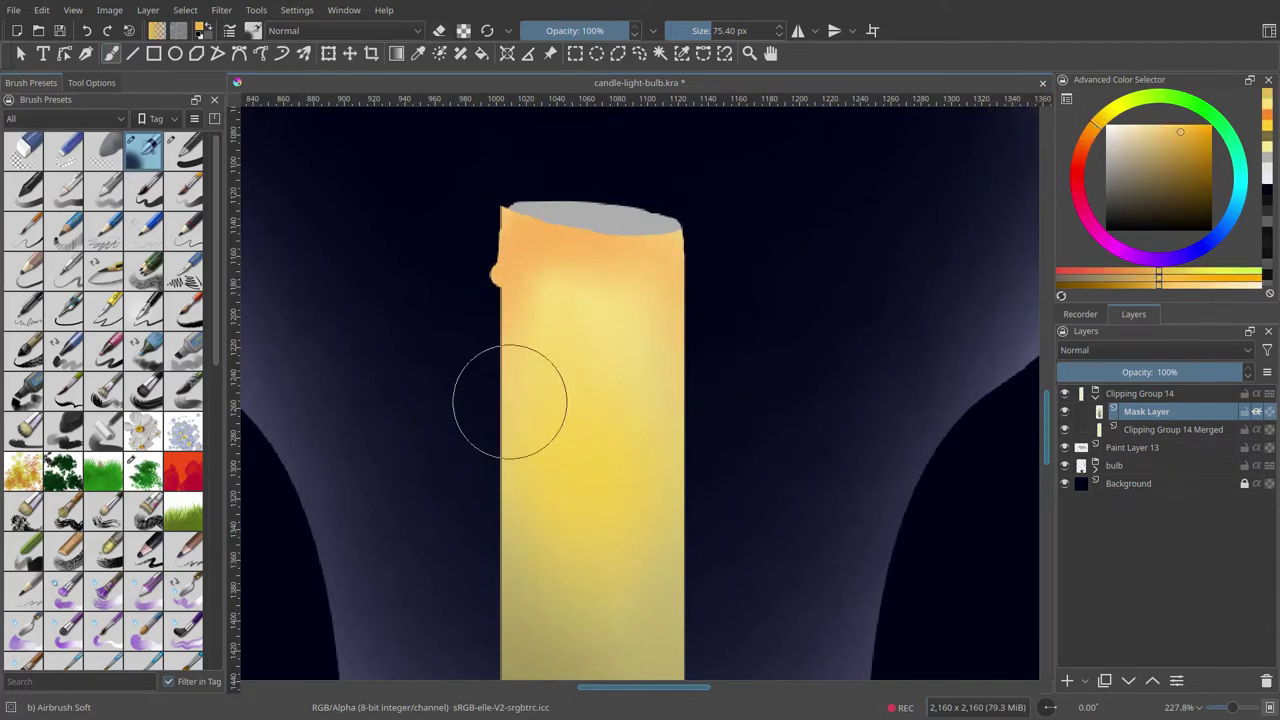
scroll(509, 400, "down", 3)
scroll(633, 265, "up", 3)
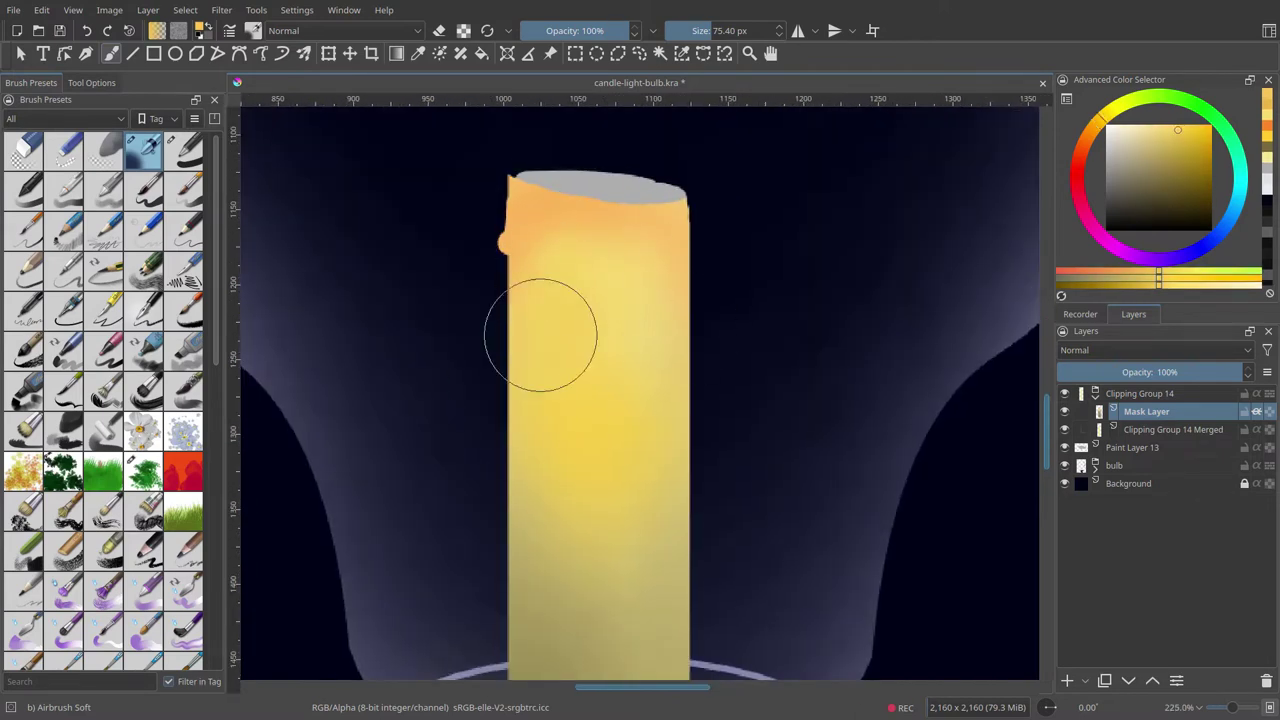
key("Page_Down")
key("slash")
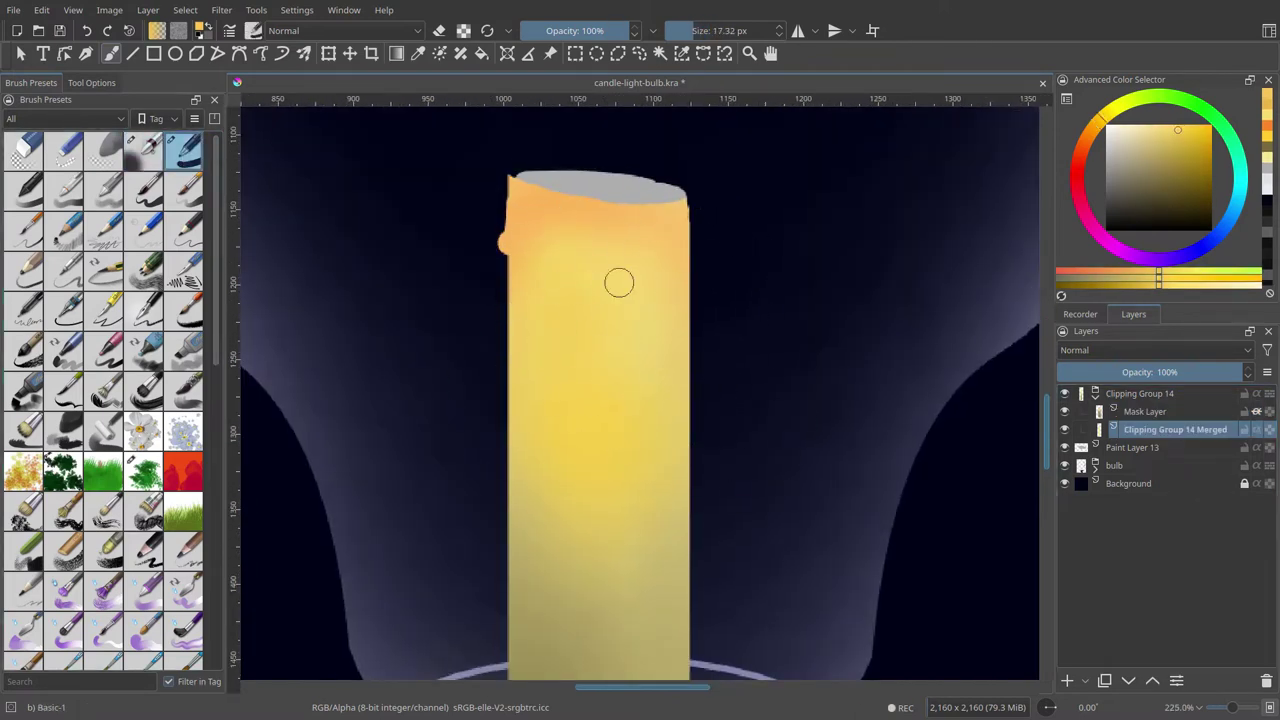
scroll(674, 340, "up", 3)
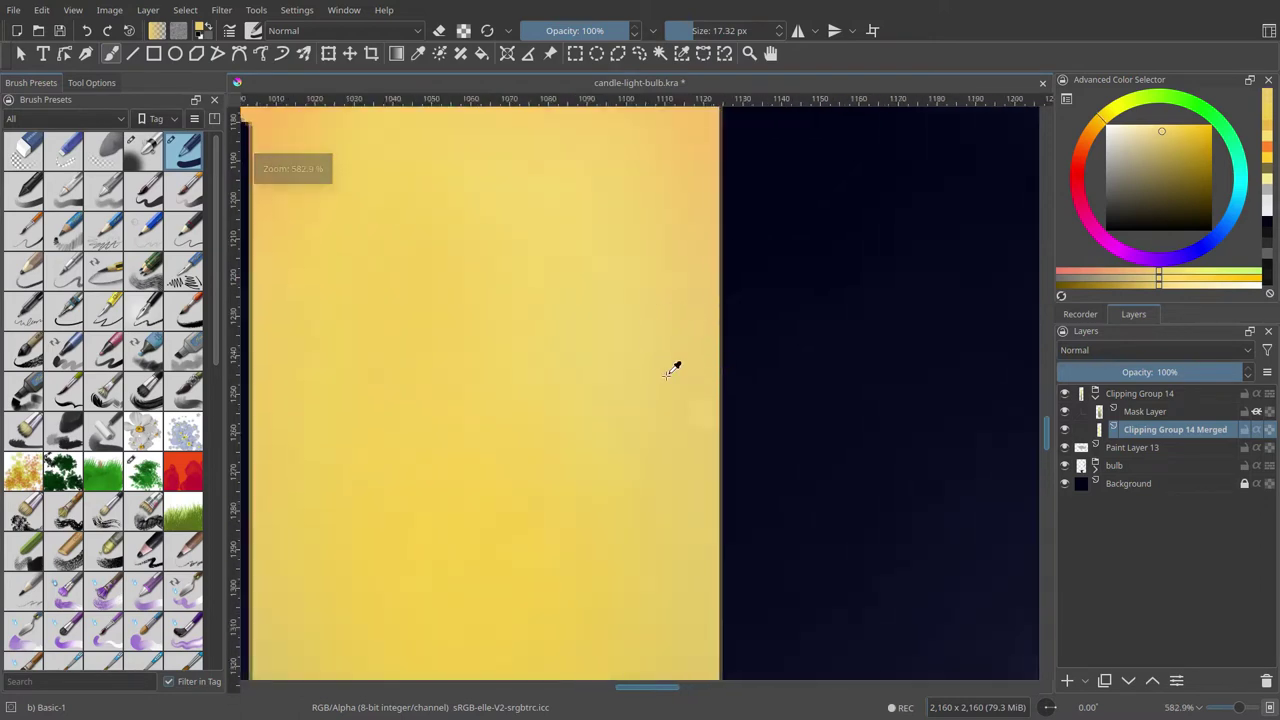
mouse_move(674, 366)
left_mouse_down()
mouse_move(691, 397)
mouse_move(742, 427)
left_mouse_up()
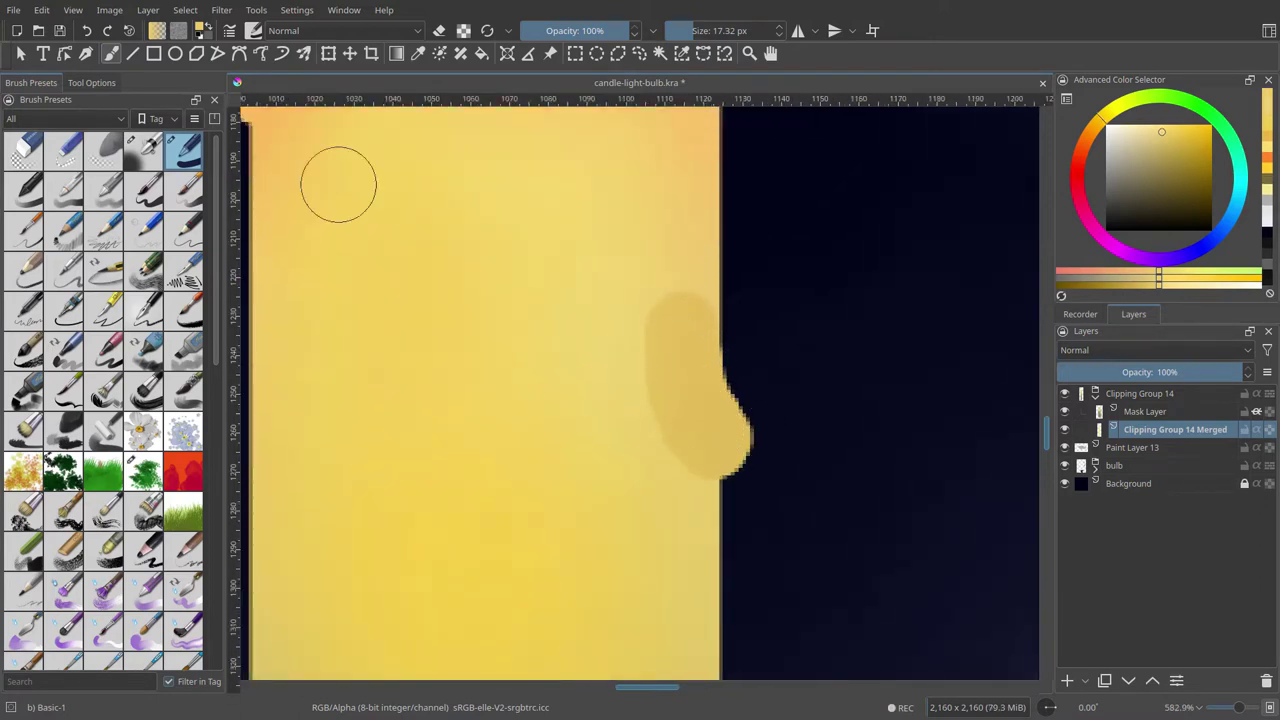
key("Page_Up")
key("slash")
key("ctrl+z")
Step: Airbrush the grey candle top light warm yellow on its own layer
scroll(641, 278, "down", 1)
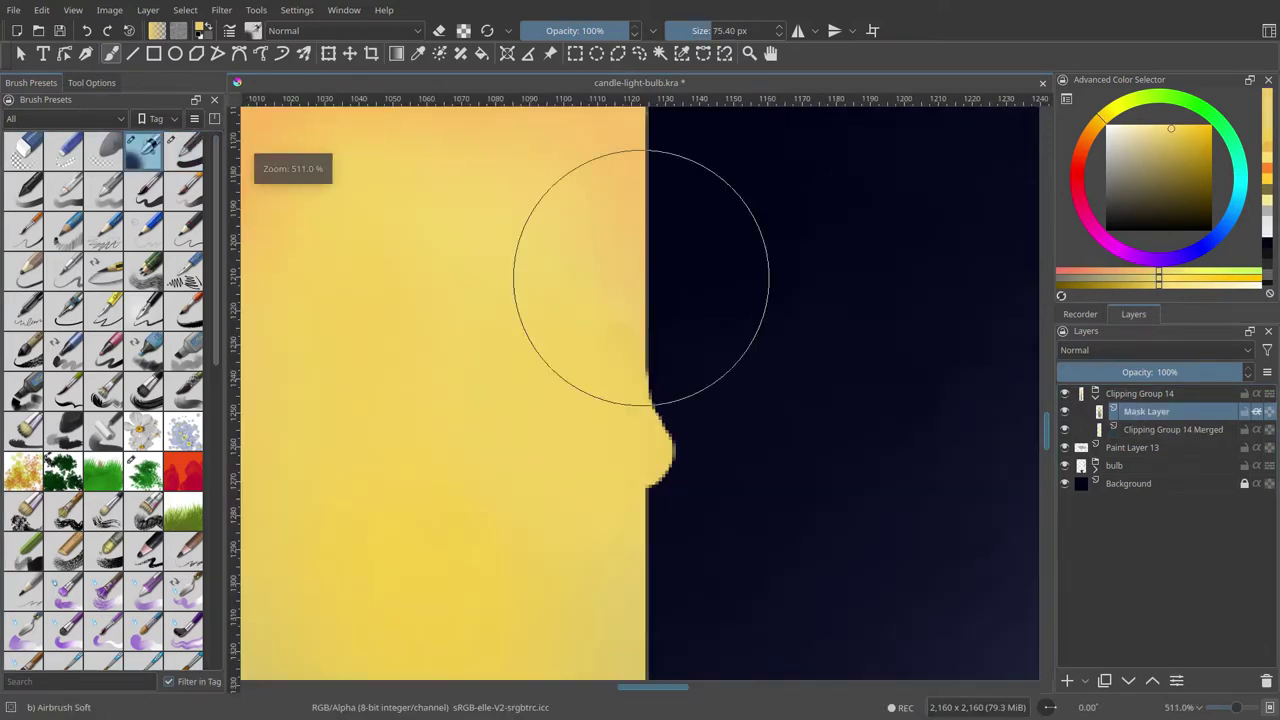
scroll(500, 370, "down", 5)
left_click(480, 517, "ctrl")
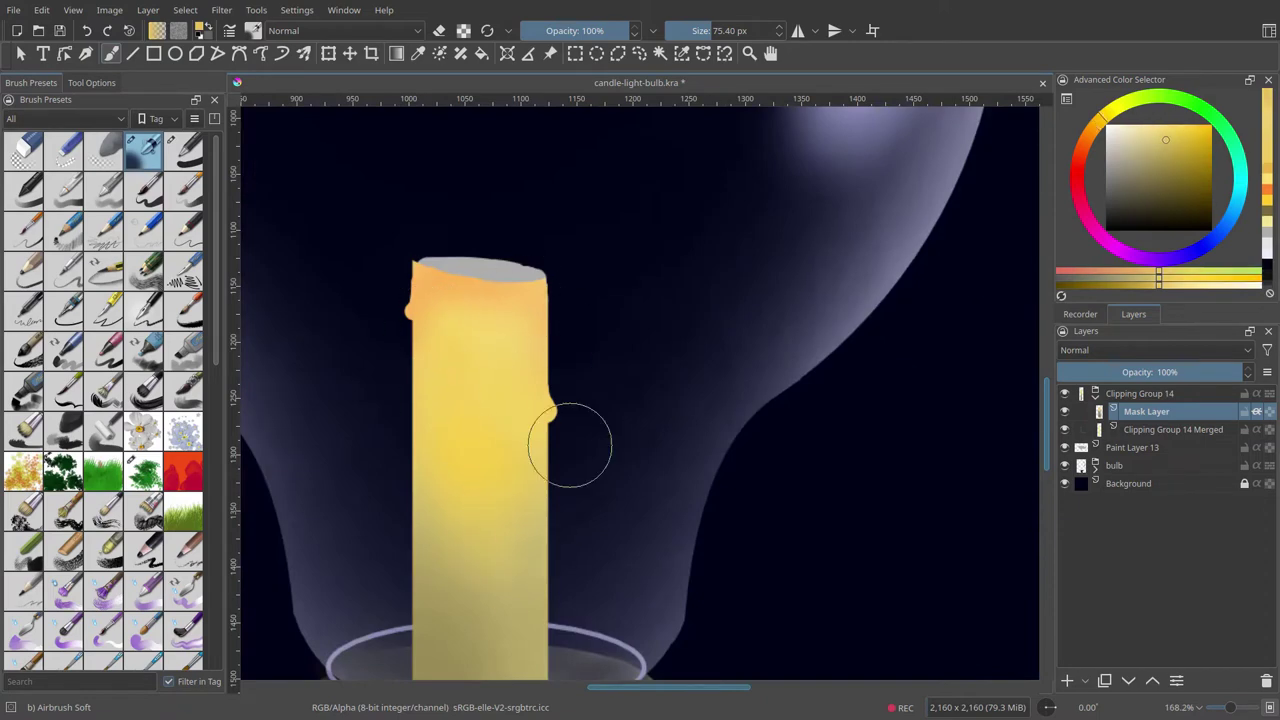
scroll(571, 443, "down", 5)
left_click(1115, 202)
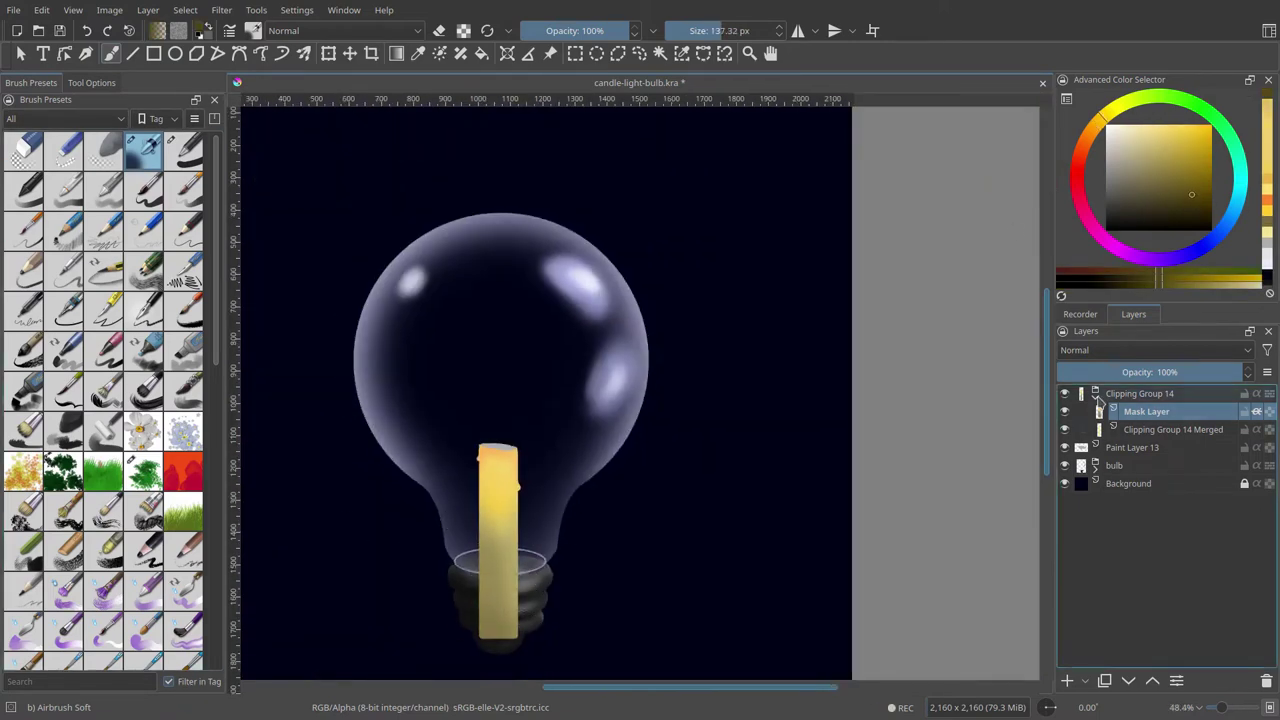
scroll(551, 500, "up", 2)
scroll(471, 551, "up", 3)
scroll(483, 464, "up", 2)
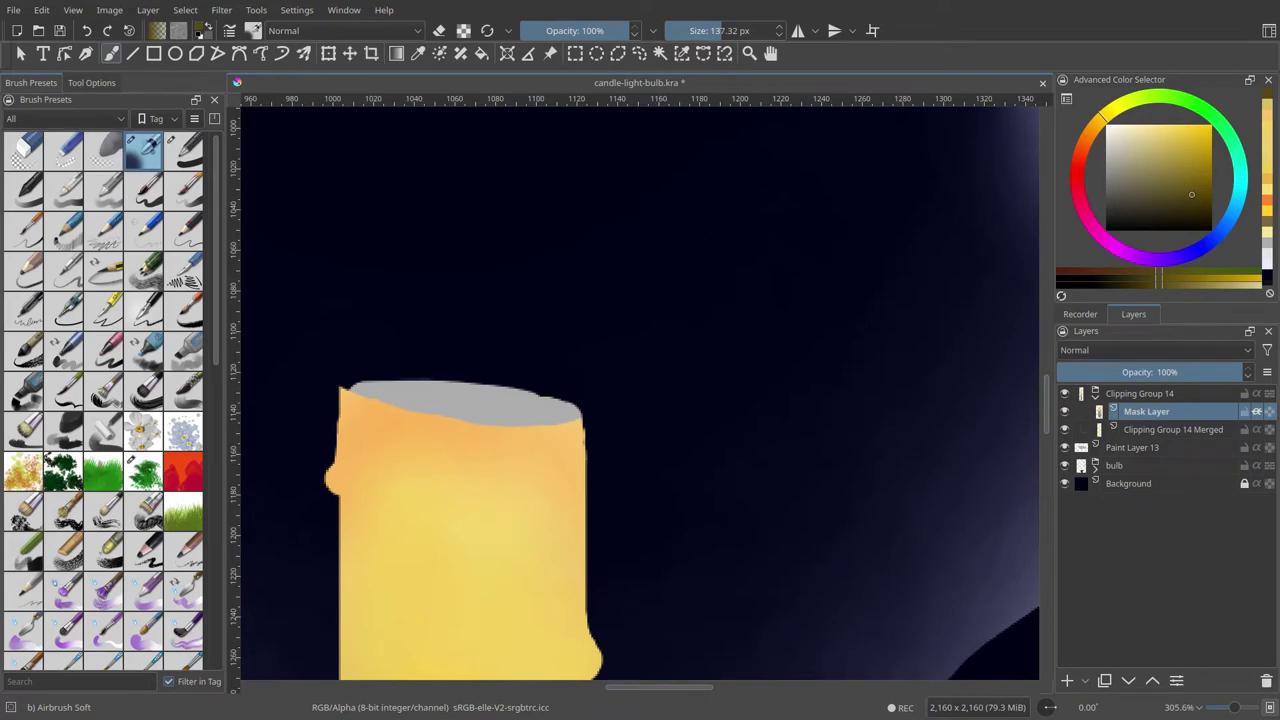
scroll(471, 471, "down", 2)
left_click(1133, 447)
left_click(371, 428, "ctrl")
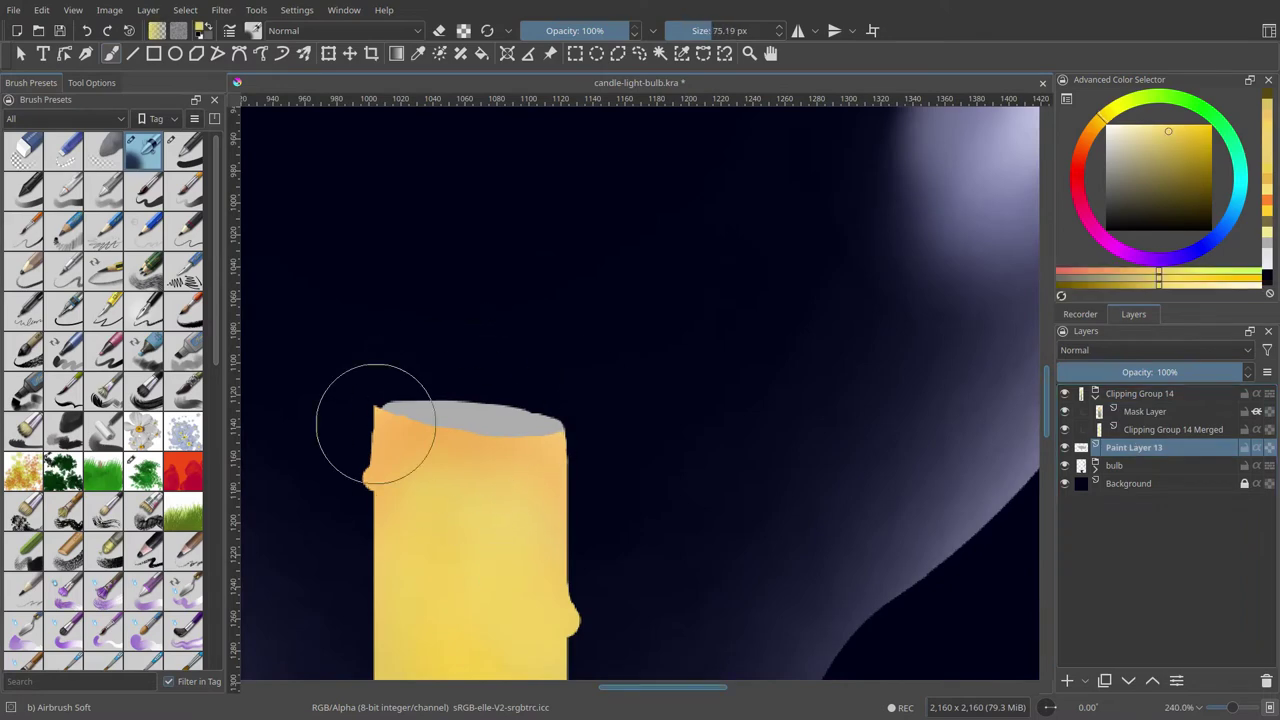
mouse_move(474, 437)
left_mouse_down()
mouse_move(523, 457)
mouse_move(482, 495)
left_mouse_up()
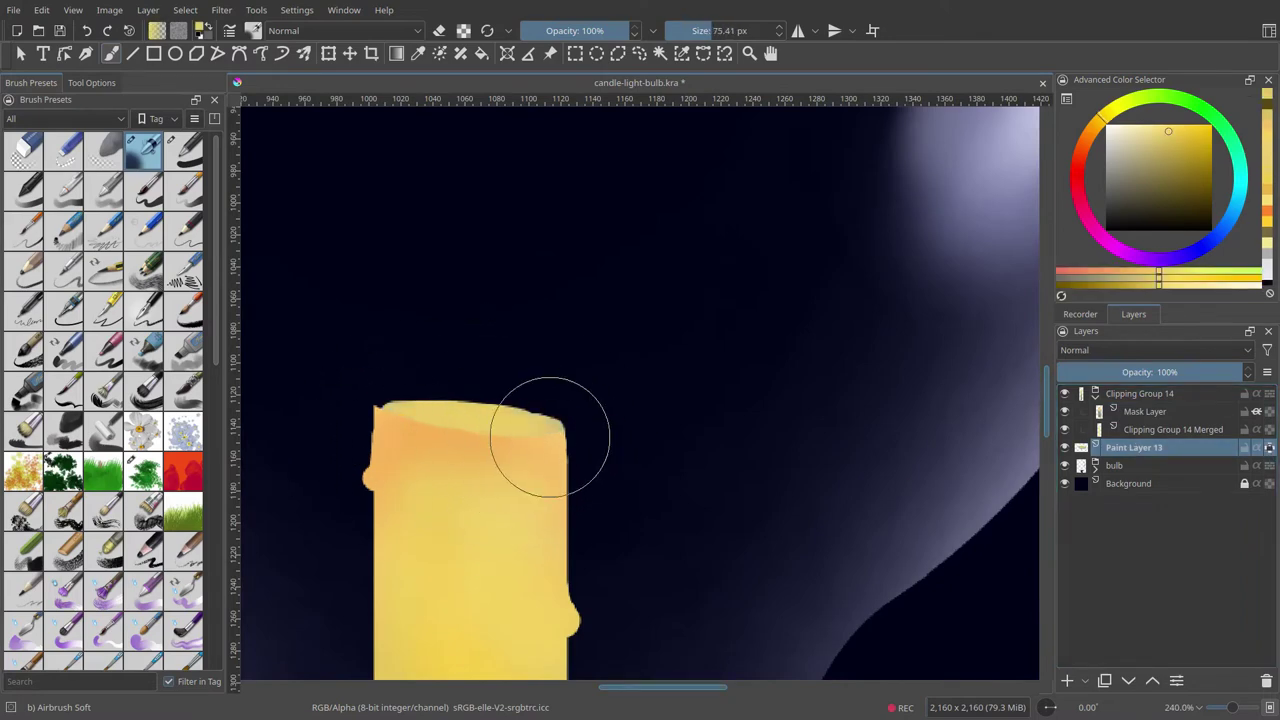
scroll(549, 437, "down", 2)
scroll(517, 423, "down", 2)
scroll(503, 451, "down", 2)
Step: Draw a thin black wick on a new layer, reshape it, and add Paint Layer 16 in light orange
key("Insert")
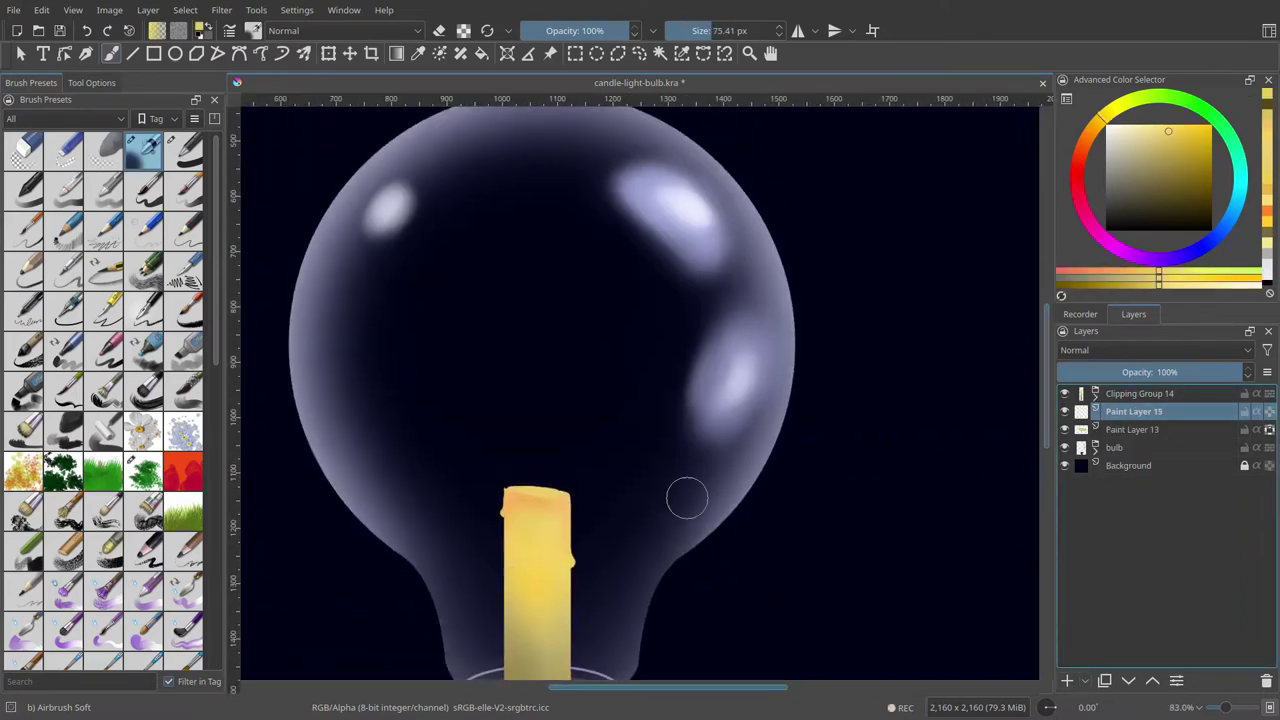
scroll(540, 490, "up", 5)
key("period")
key("d")
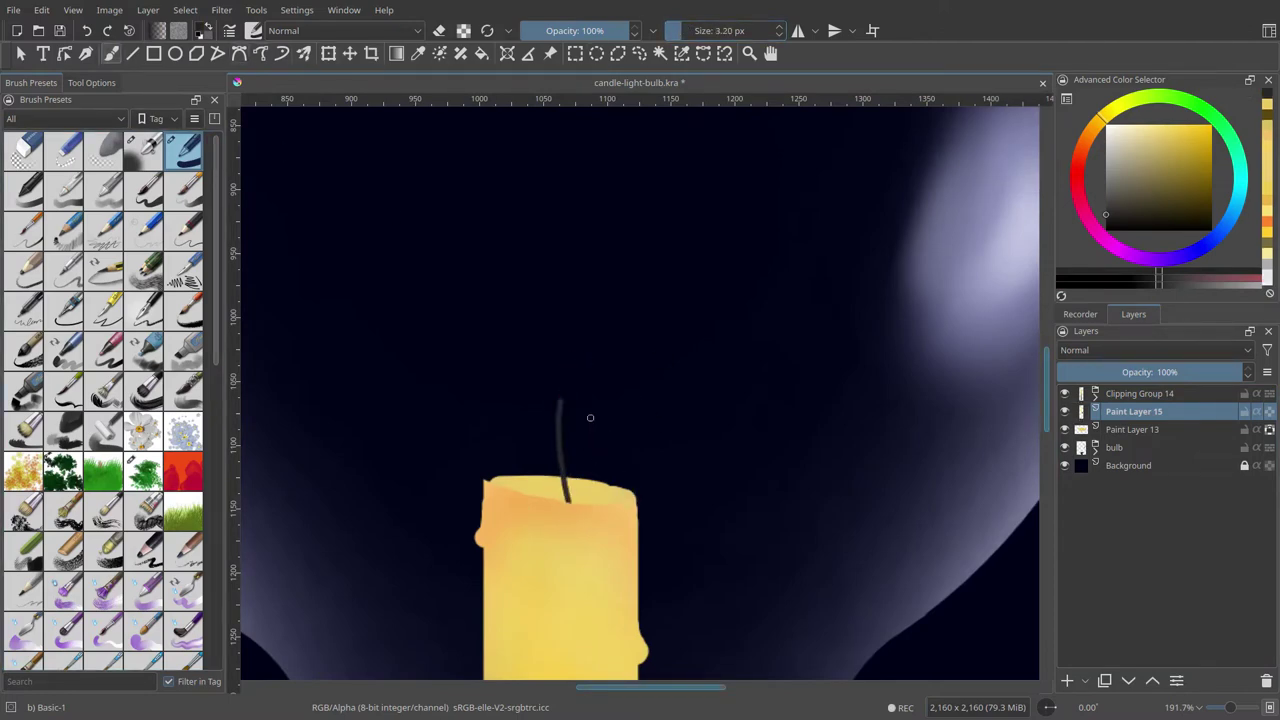
scroll(580, 408, "down", 3)
scroll(606, 377, "up", 3)
key("ctrl+t")
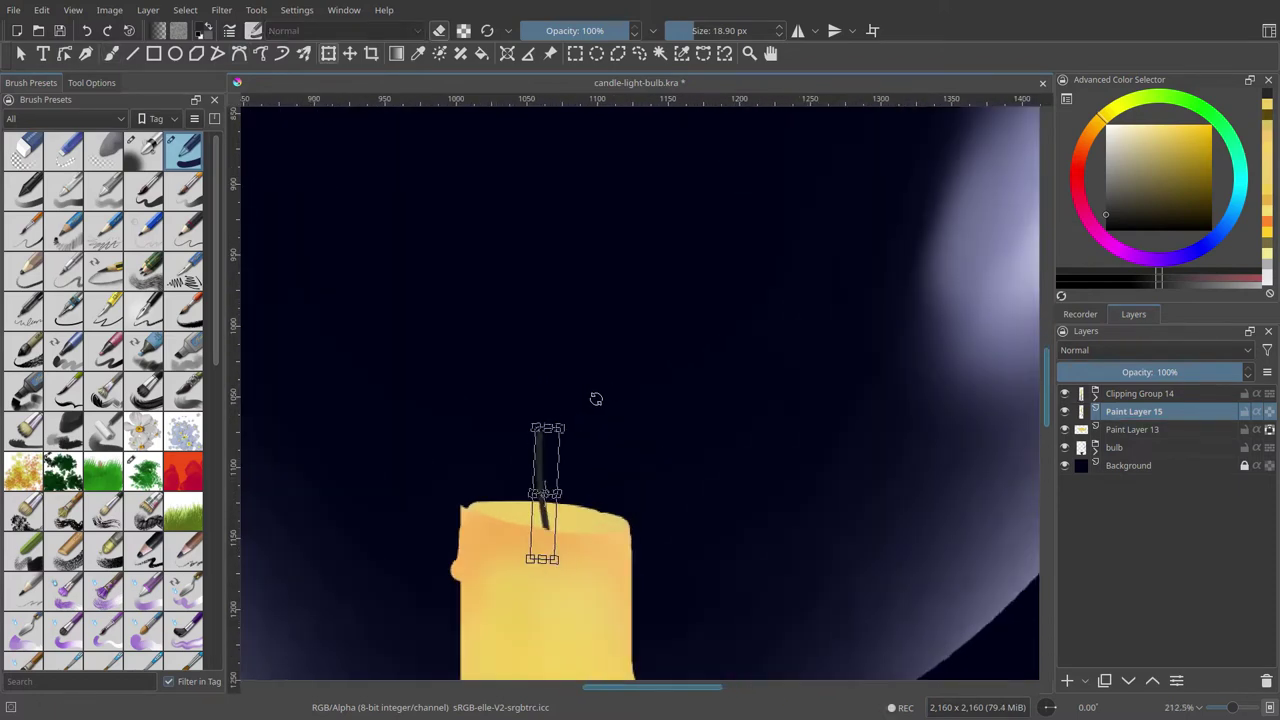
left_click(1067, 681)
left_click(1180, 138)
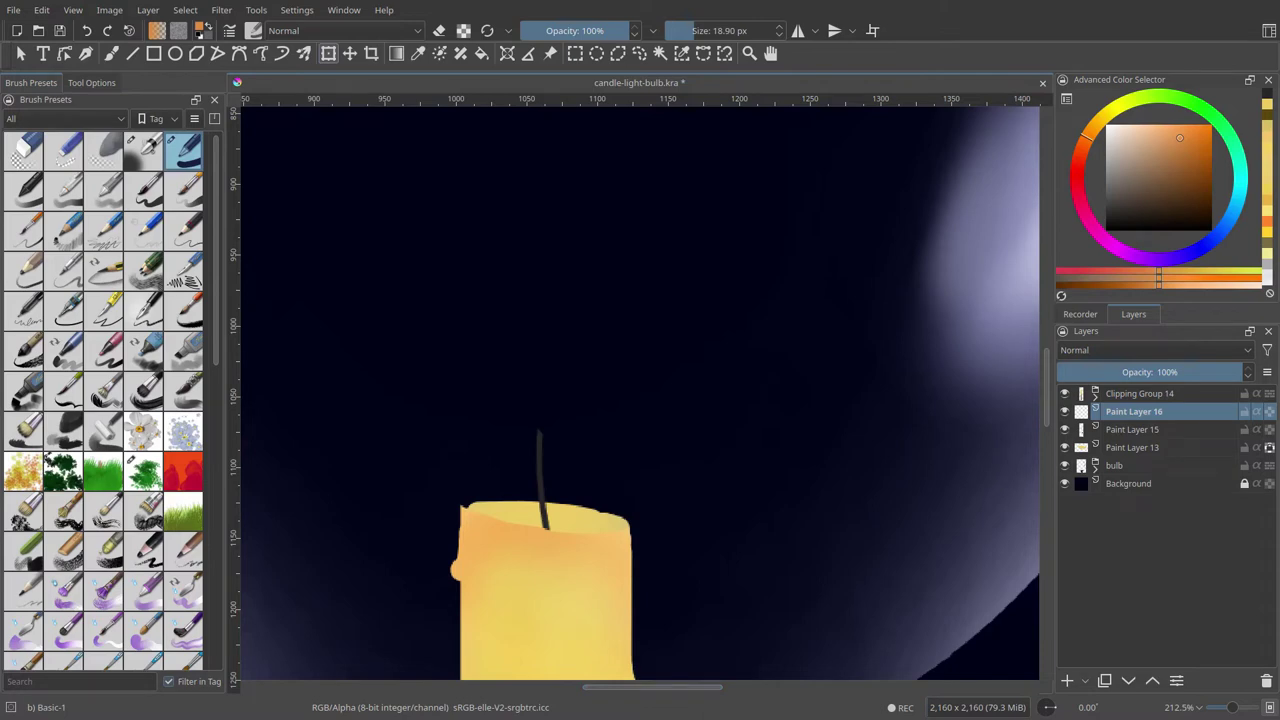
Step: Repaint the wick near-black above the candle and tidy it with the eraser
scroll(785, 578, "down", 3)
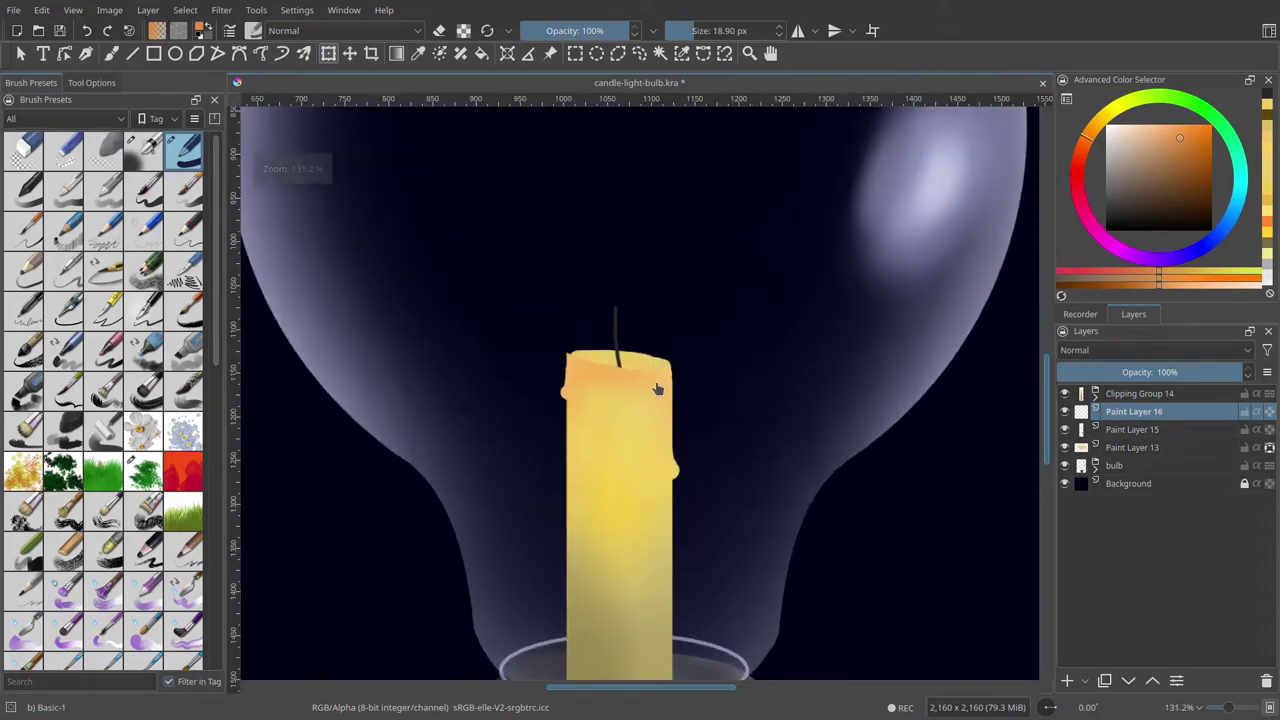
left_click(1133, 429)
scroll(694, 271, "up", 4)
key("b")
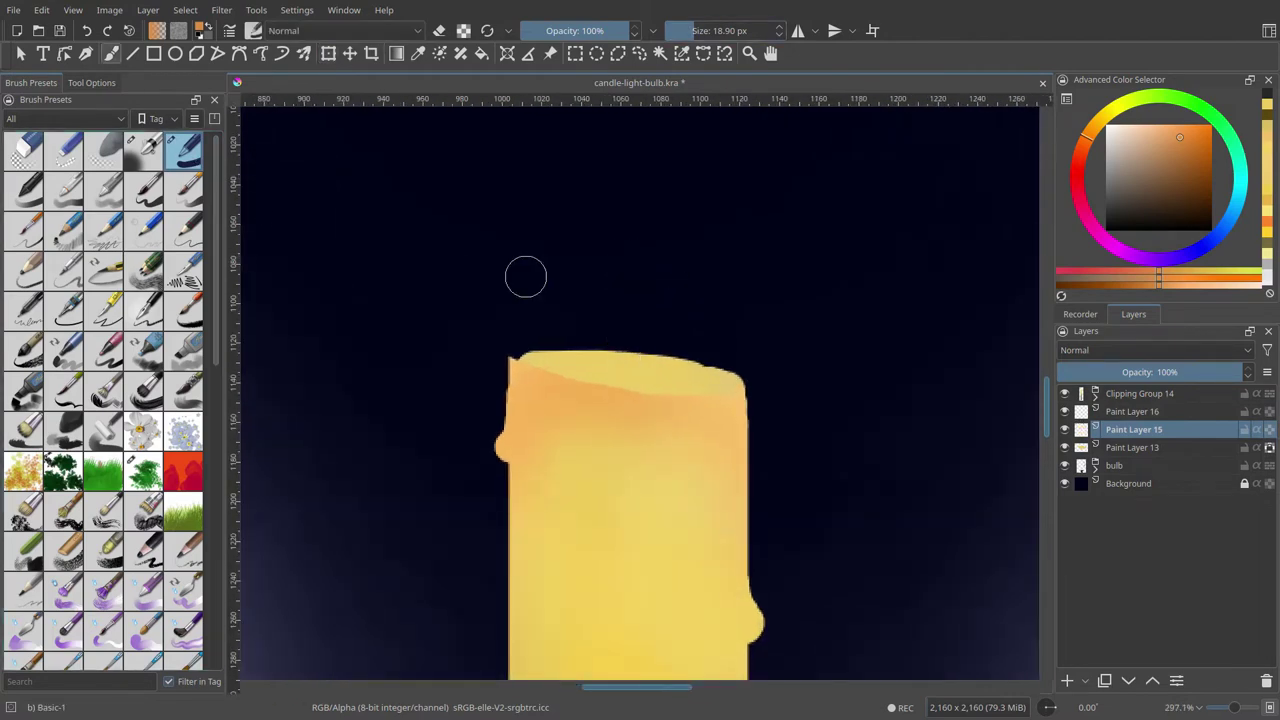
left_click(1105, 217)
key("ctrl+z")
mouse_move(628, 395)
left_mouse_down()
mouse_move(626, 191)
mouse_move(640, 180)
left_mouse_up()
scroll(640, 200, "down", 4)
scroll(697, 246, "up", 3)
key("e")
scroll(666, 245, "down", 3)
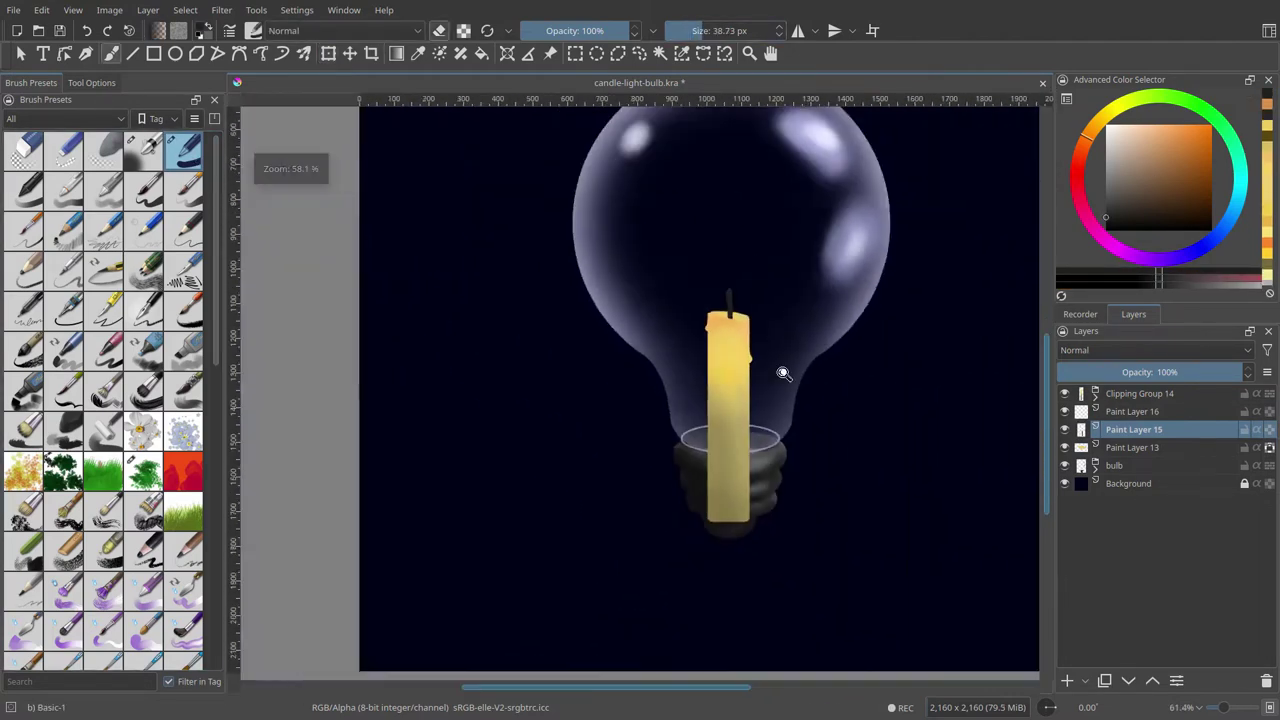
scroll(680, 300, "down", 2)
scroll(690, 360, "up", 2)
scroll(700, 418, "up", 3)
Step: Outline an orange teardrop flame above the wick on the flame layer
key("Page_Up")
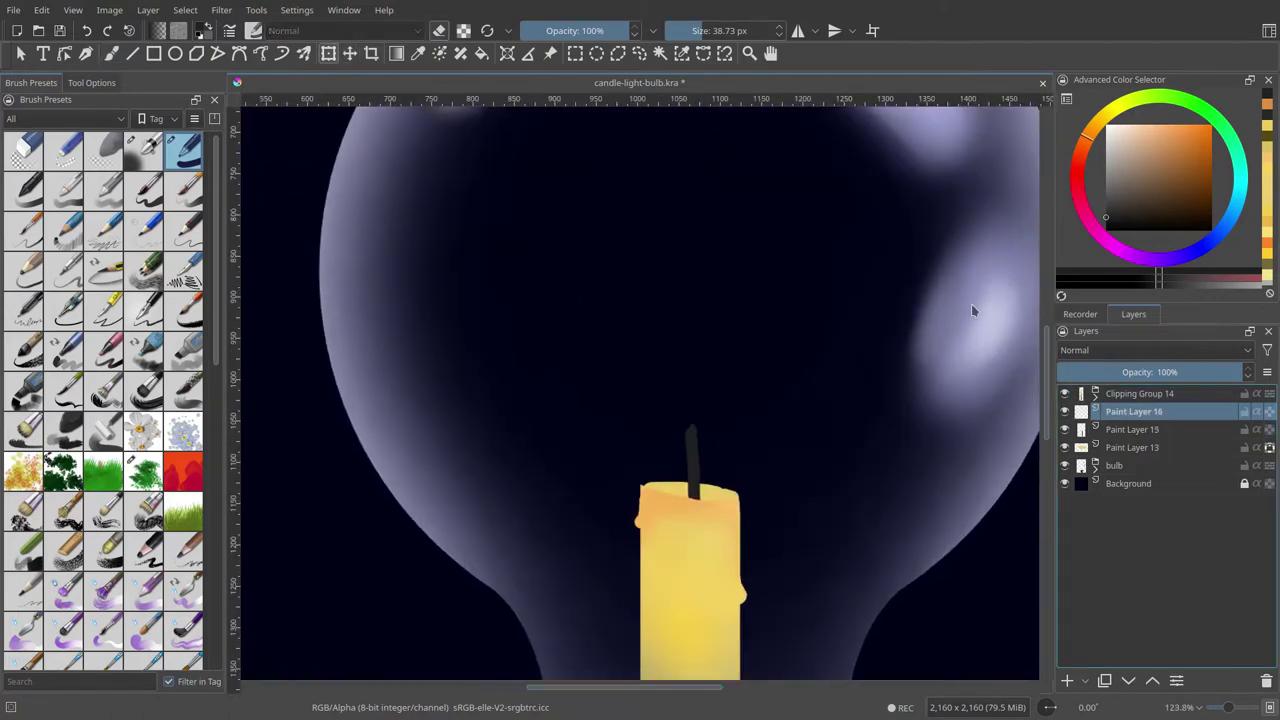
key("x")
key("b")
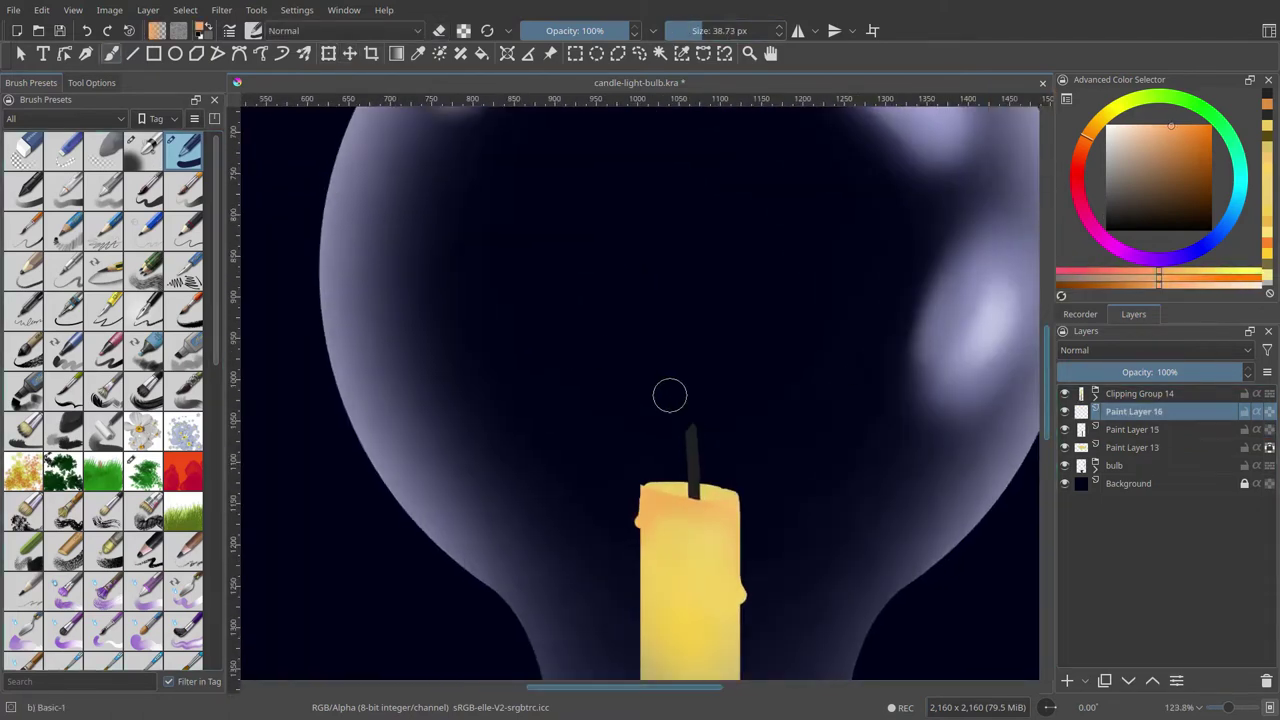
left_click_drag(678, 436, 712, 394)
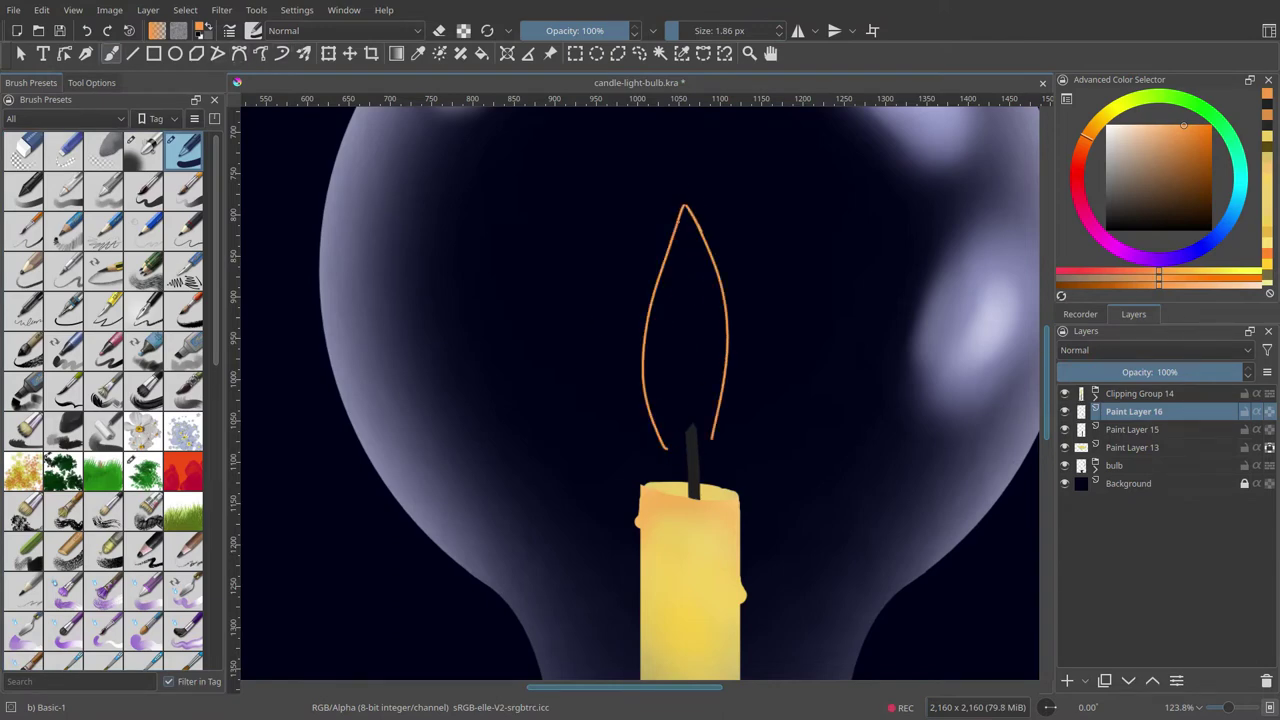
scroll(686, 206, "up", 8)
key("e")
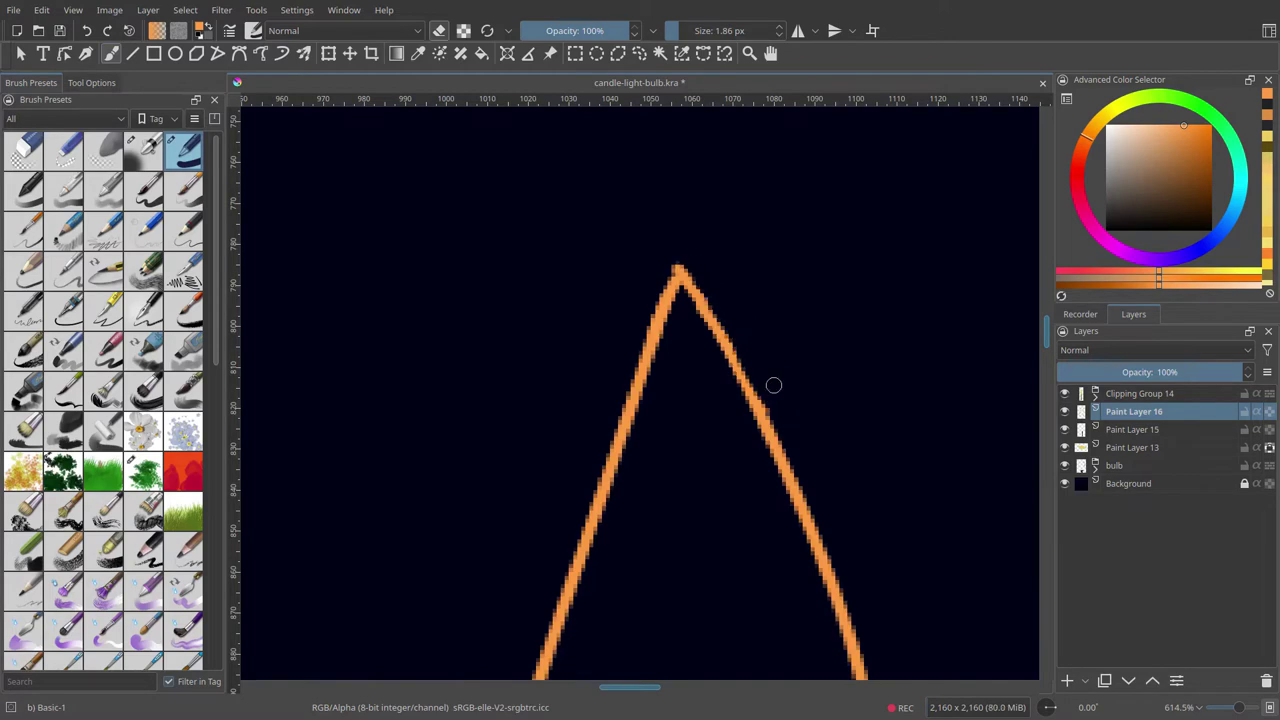
scroll(817, 365, "down", 10)
scroll(754, 323, "up", 2)
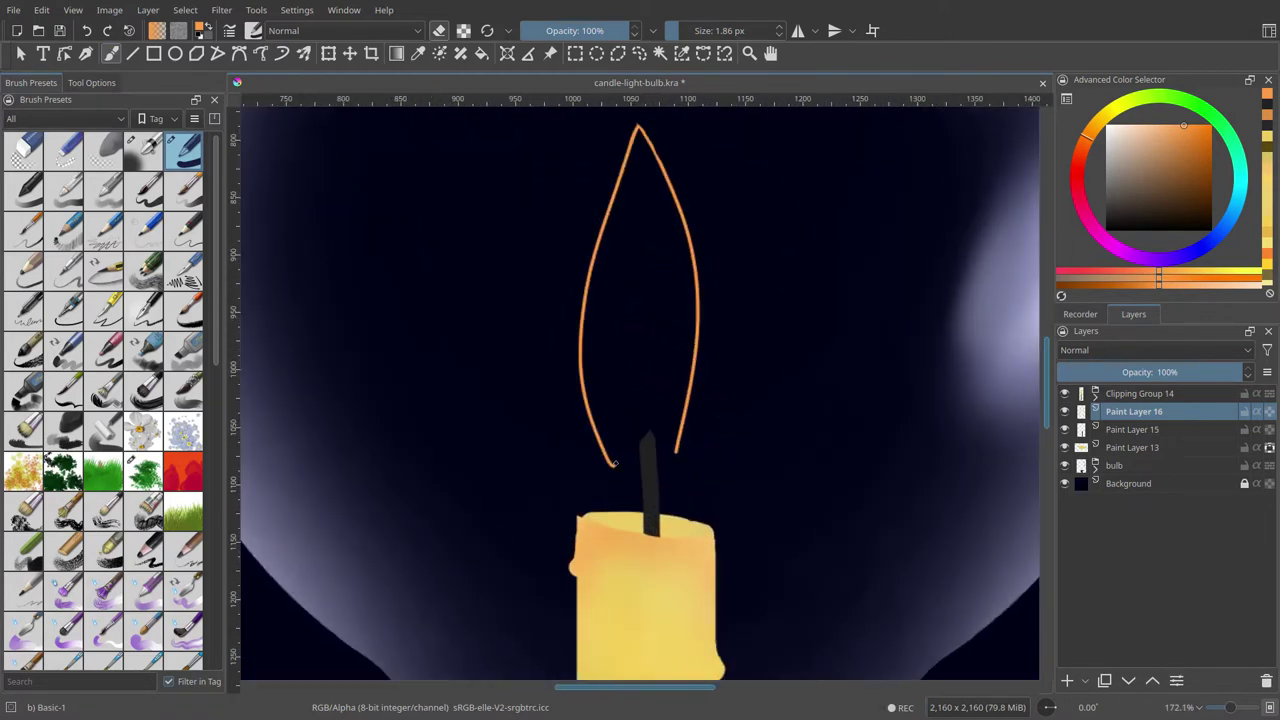
Step: Fill the flame outline solid orange with Grow selection 1 px and clip a new mask layer to it
left_click(91, 82)
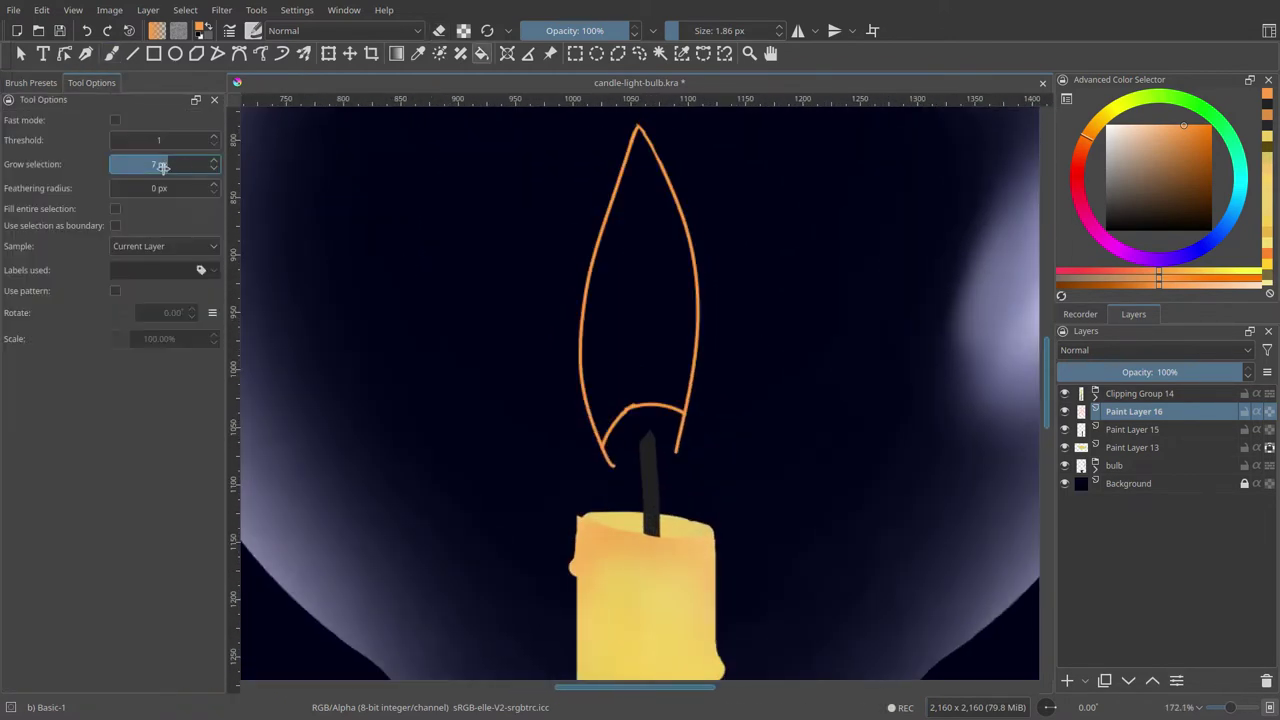
left_click(640, 349)
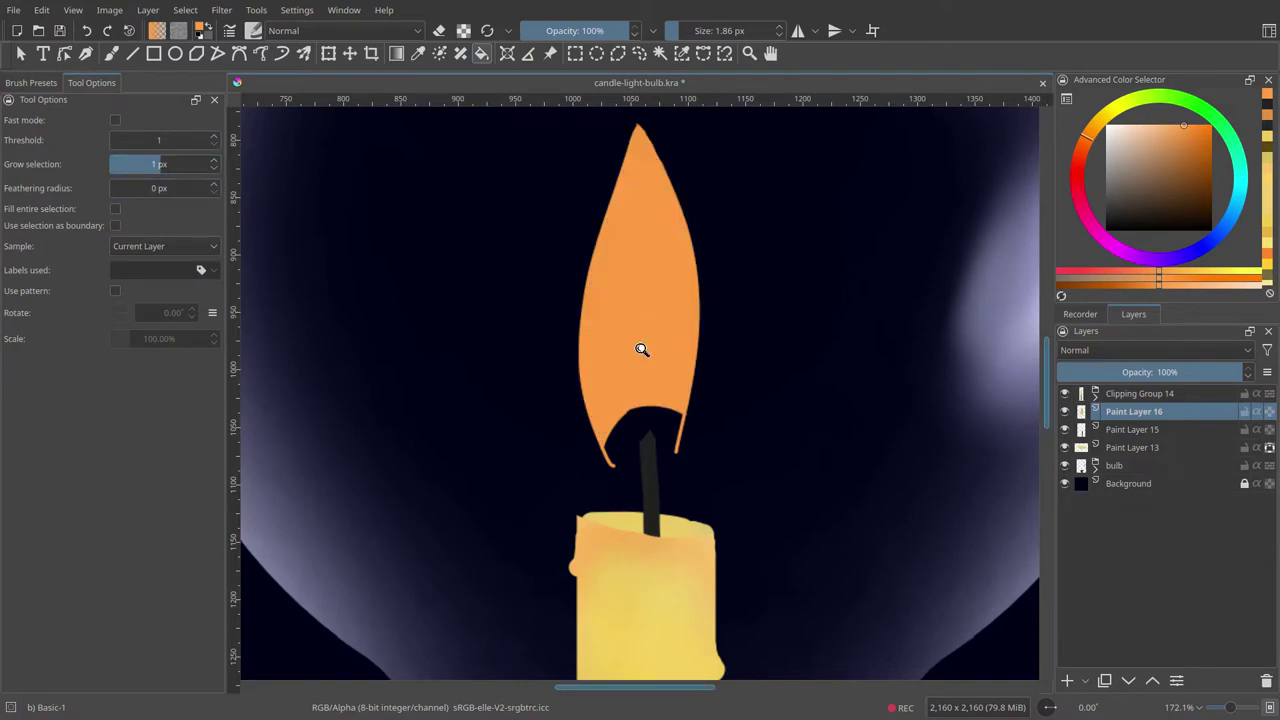
left_click(1127, 113)
Step: Airbrush yellow-orange highlights down the flame's left side toward its tip
left_click_drag(1125, 113, 1106, 114)
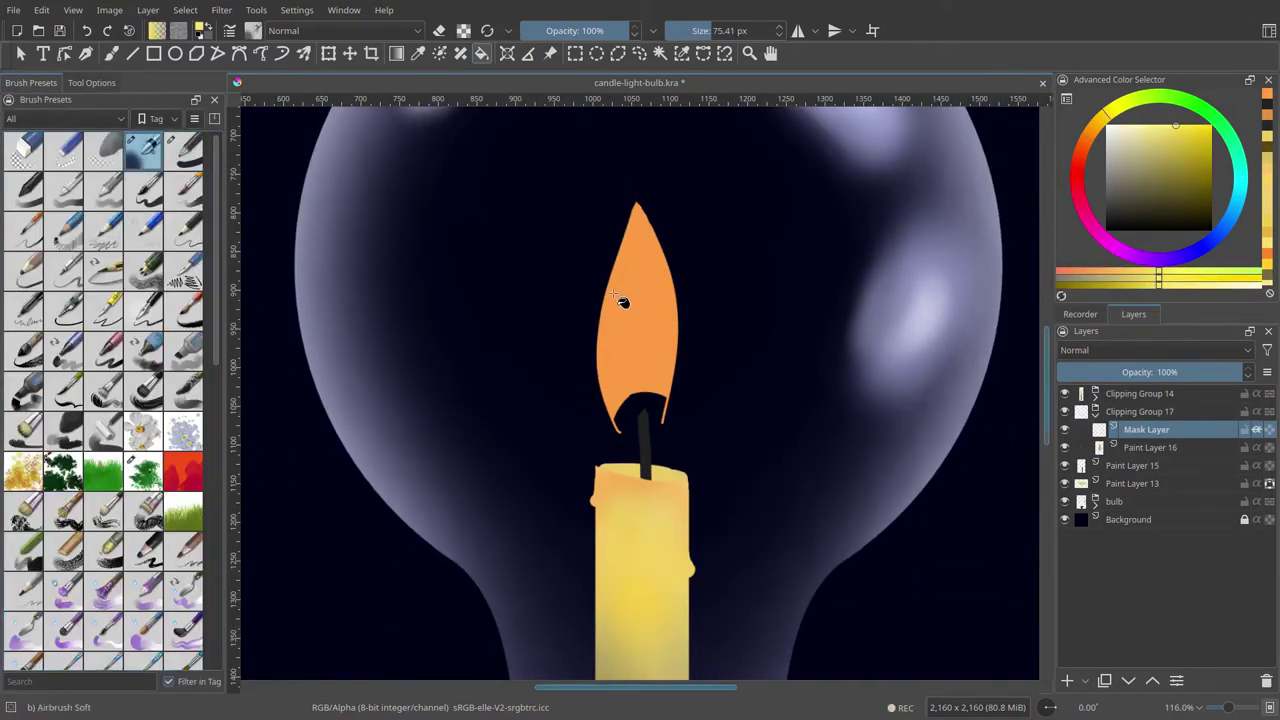
left_click_drag(652, 201, 601, 325)
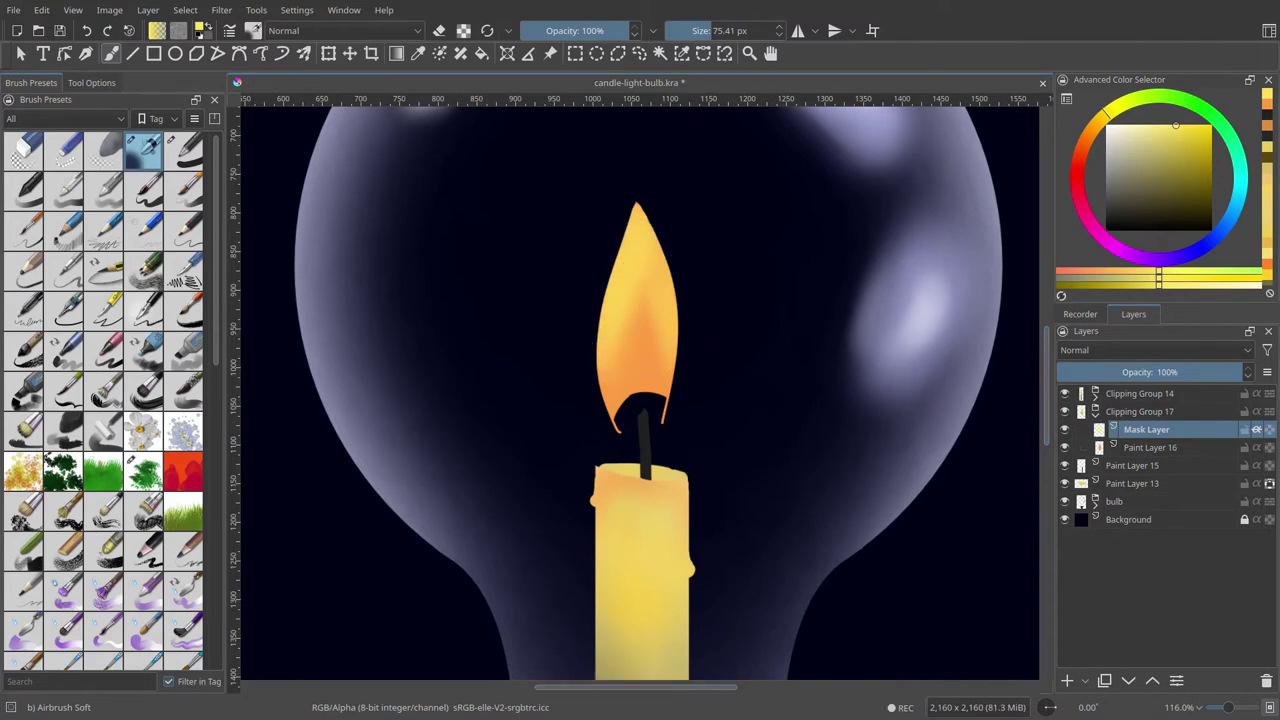
scroll(650, 290, "up", 4)
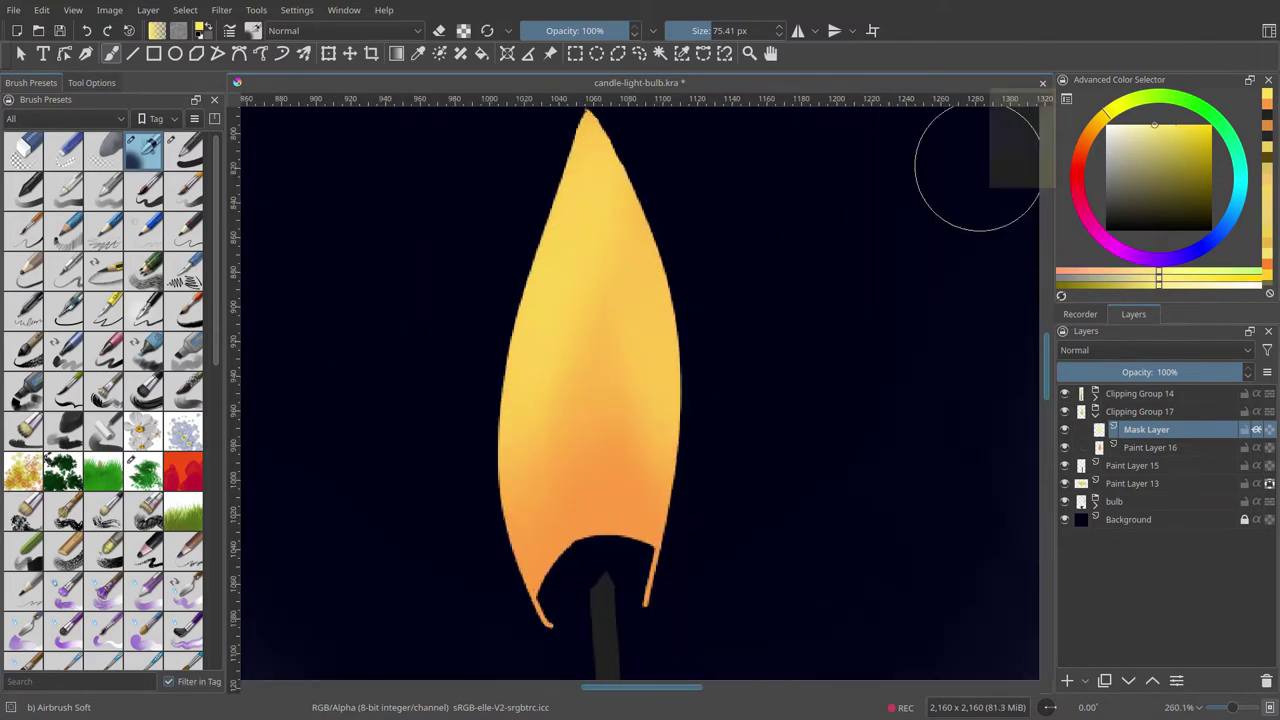
left_click(527, 523, "ctrl")
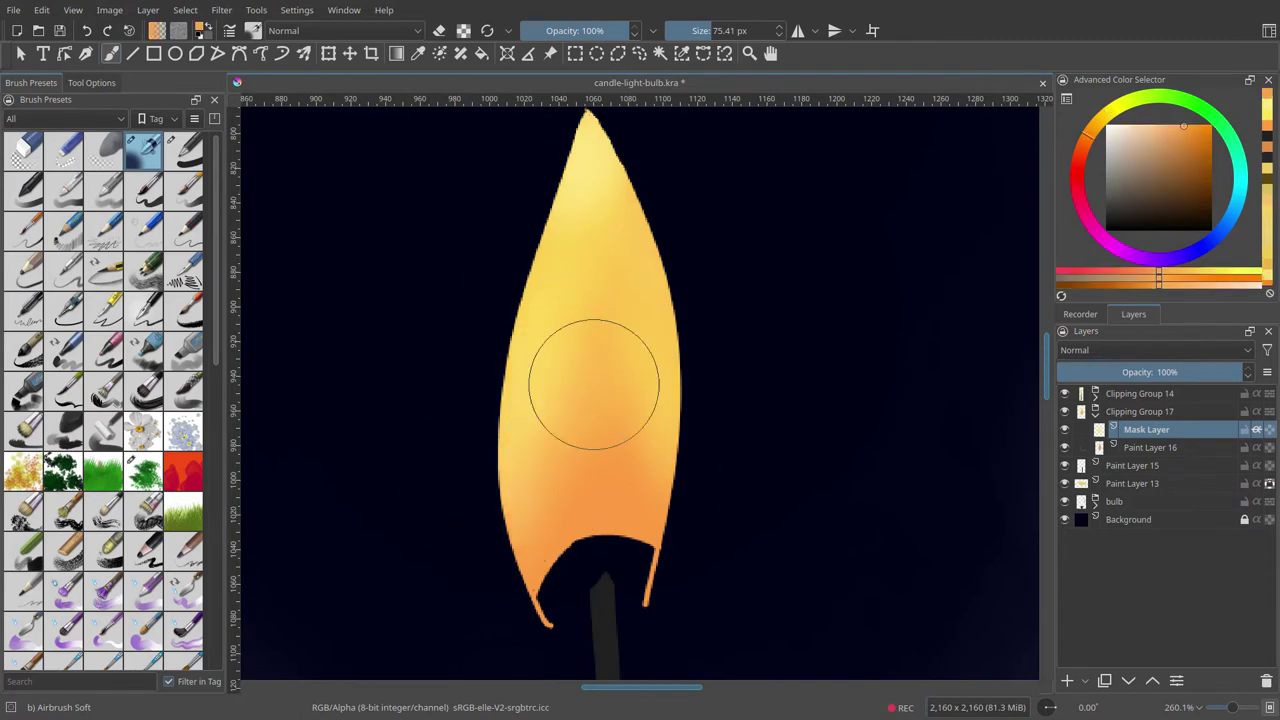
left_click(595, 383, "ctrl")
scroll(598, 386, "down", 3)
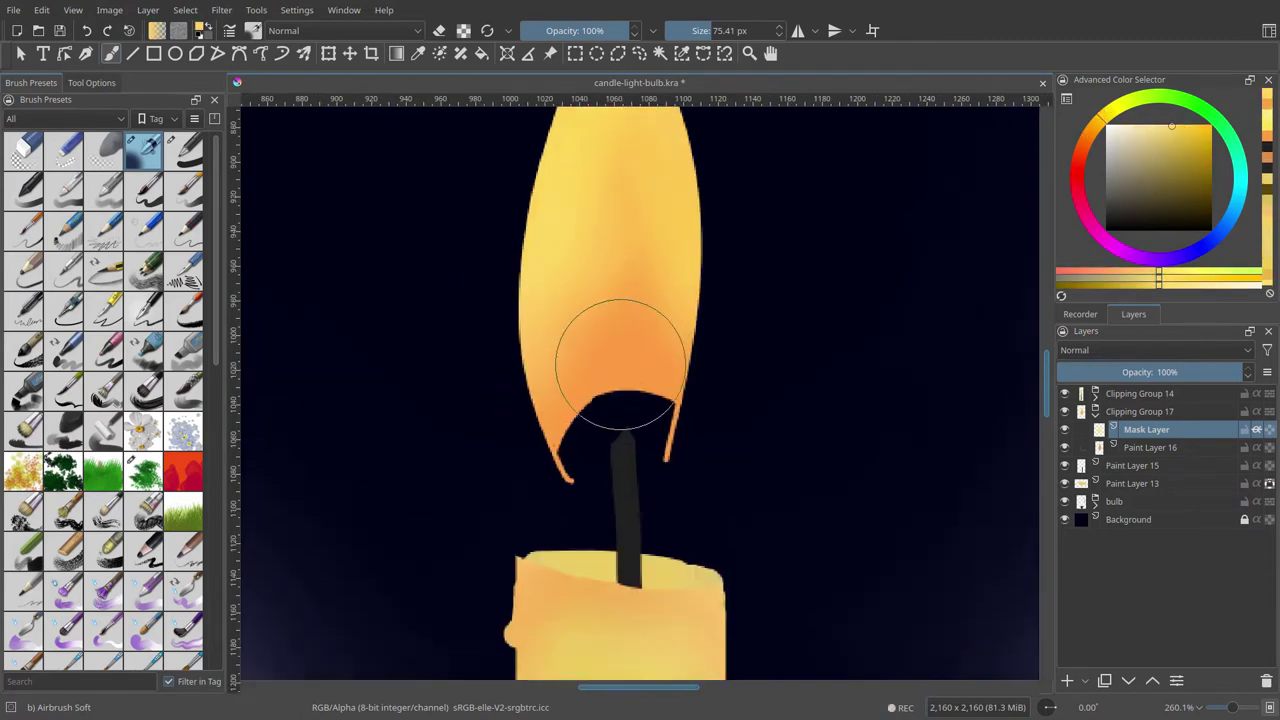
Step: Add Paint Layer 18 outside Clipping Group 17 and choose a blue
key("Insert")
left_click(1152, 680)
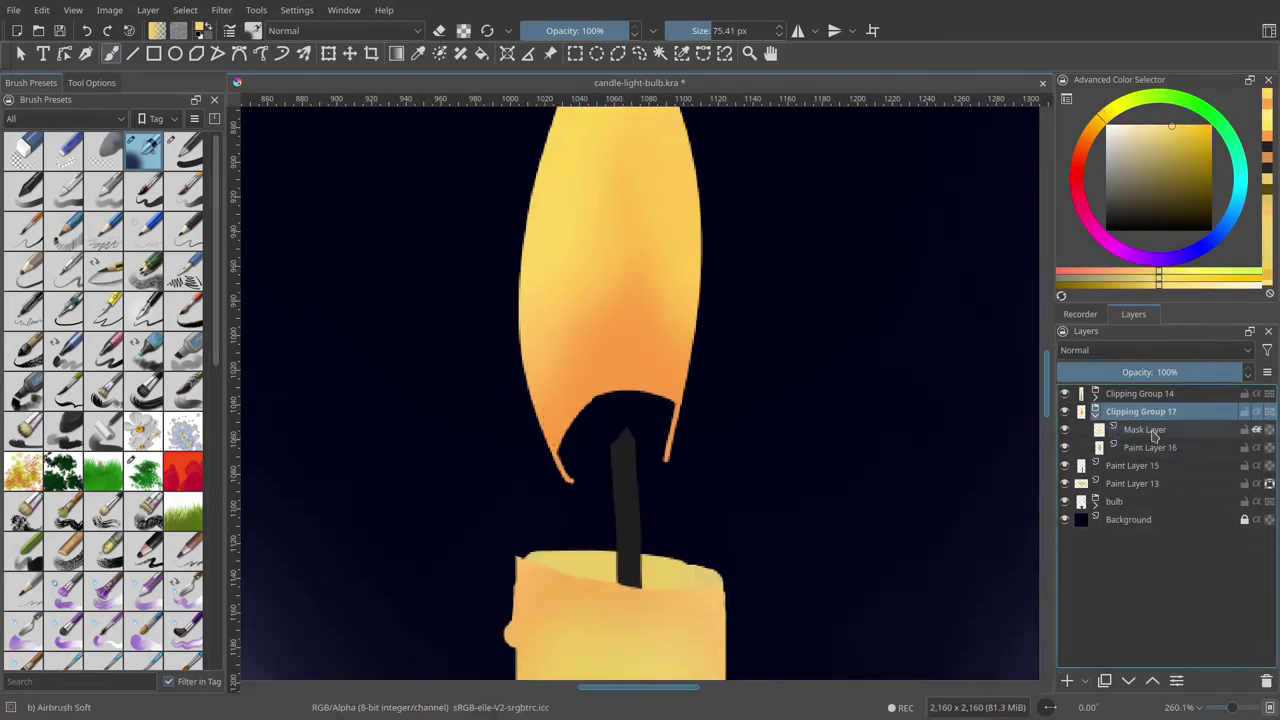
left_click(1128, 680)
left_click(1238, 203)
Step: Airbrush a soft blue glow around both sides of the wick and inside the flame hollow
key("bracketleft")
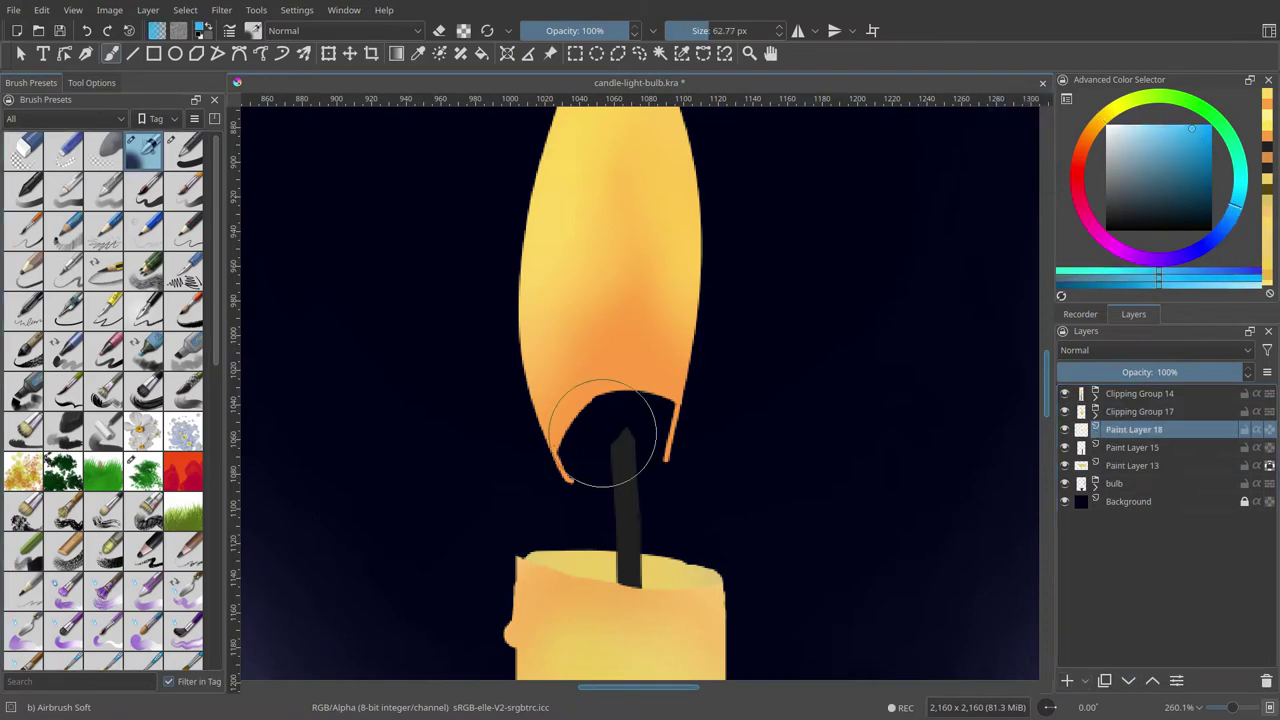
mouse_move(576, 456)
left_mouse_down()
mouse_move(580, 506)
mouse_move(629, 514)
left_mouse_up()
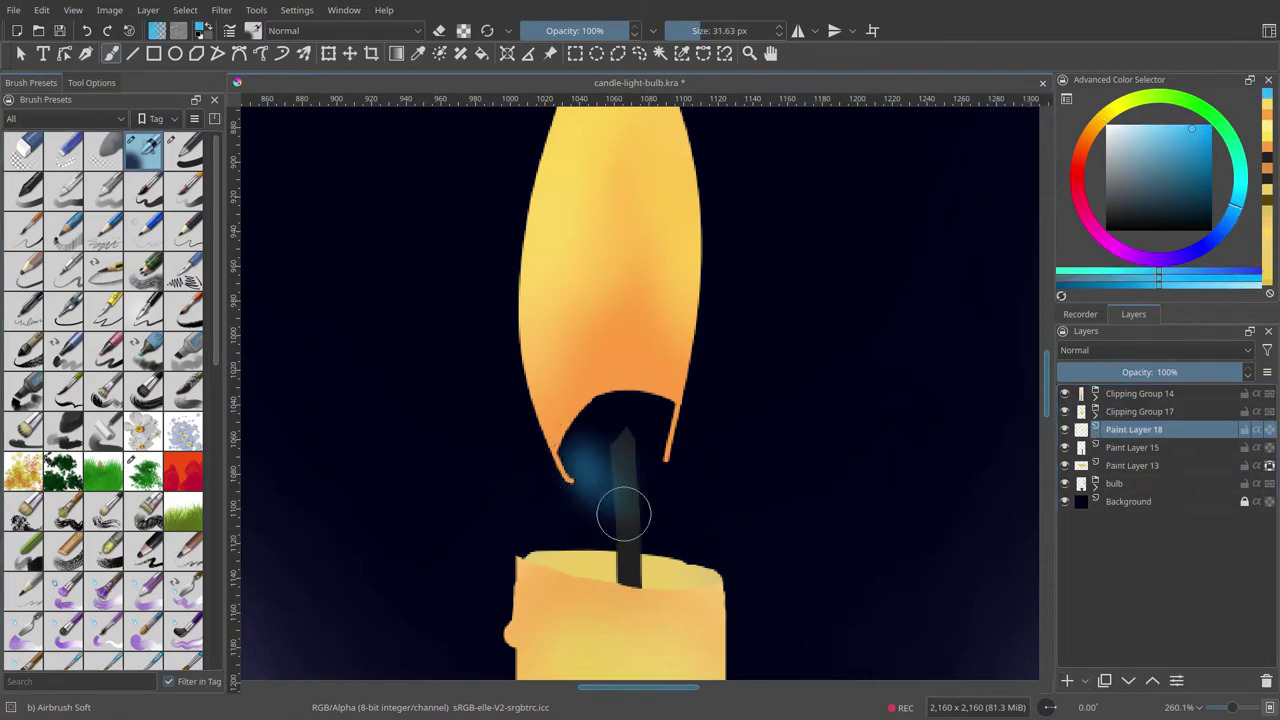
left_click(1132, 447)
left_click(1128, 680)
left_click(1132, 447)
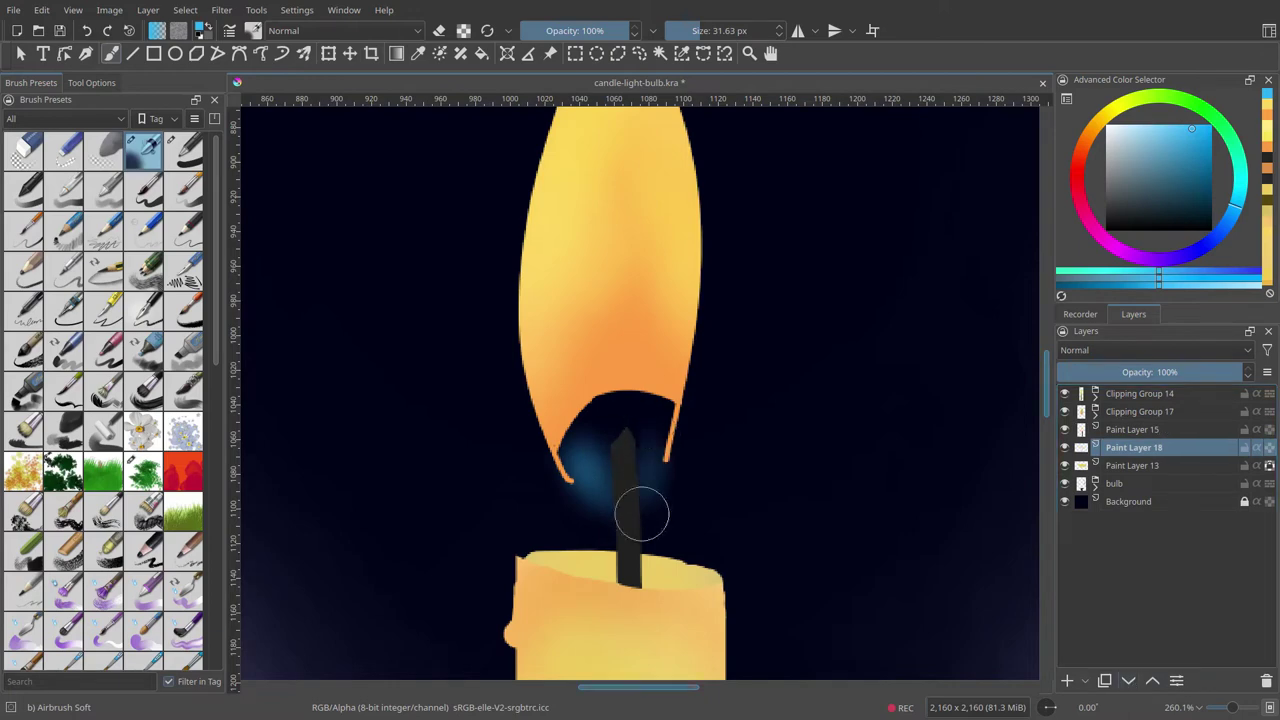
mouse_move(628, 453)
left_mouse_down()
mouse_move(594, 472)
mouse_move(650, 464)
left_mouse_up()
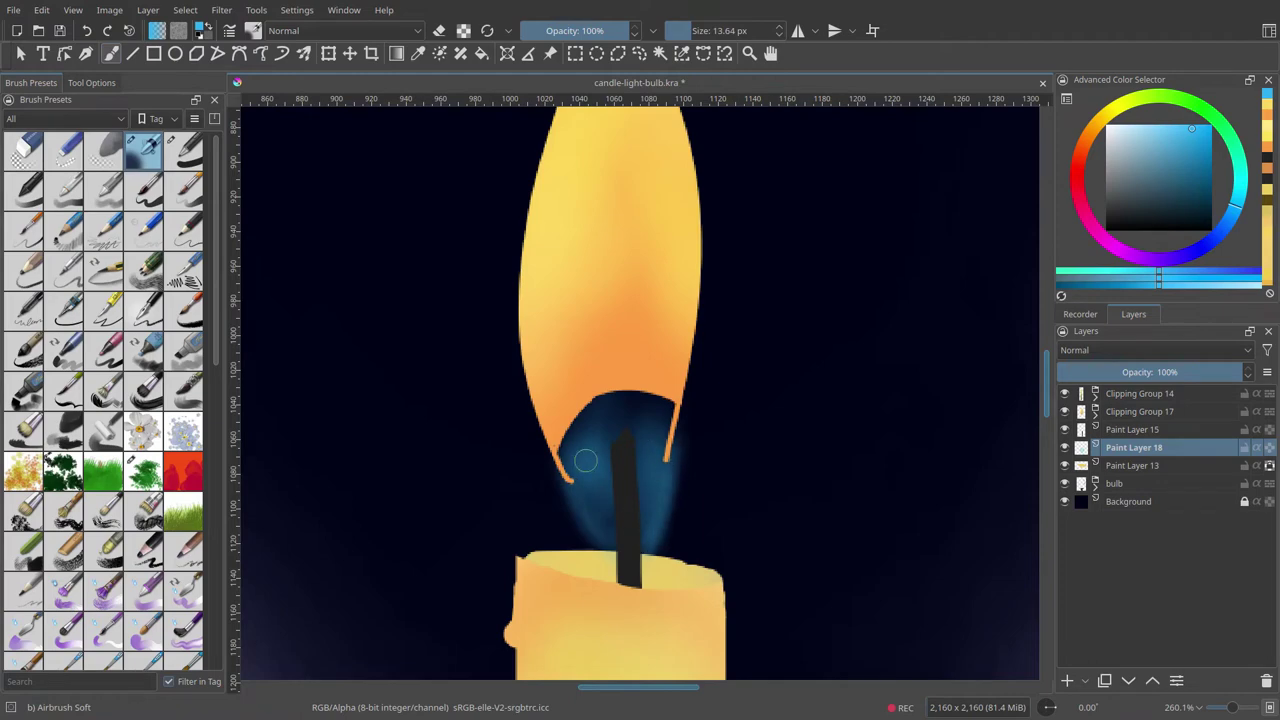
scroll(581, 435, "down", 5)
scroll(654, 583, "up", 5)
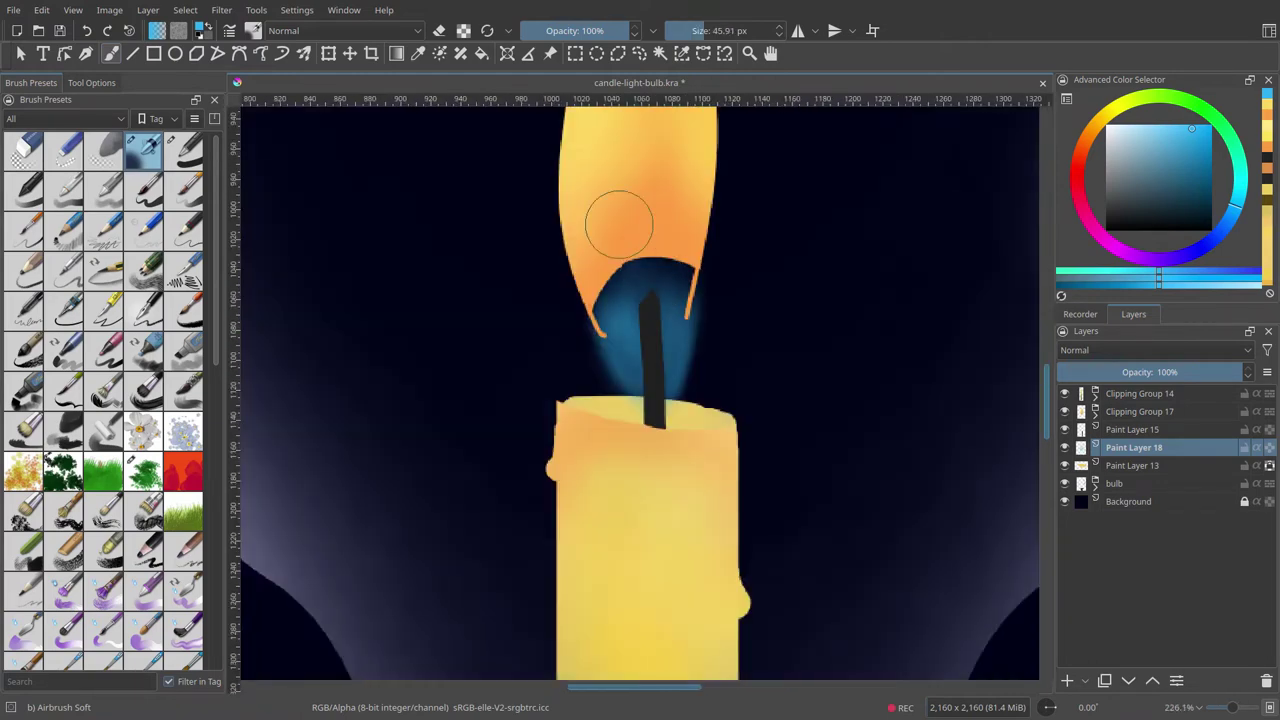
mouse_move(614, 214)
left_mouse_down()
mouse_move(677, 229)
mouse_move(598, 280)
left_mouse_up()
scroll(653, 266, "up", 4)
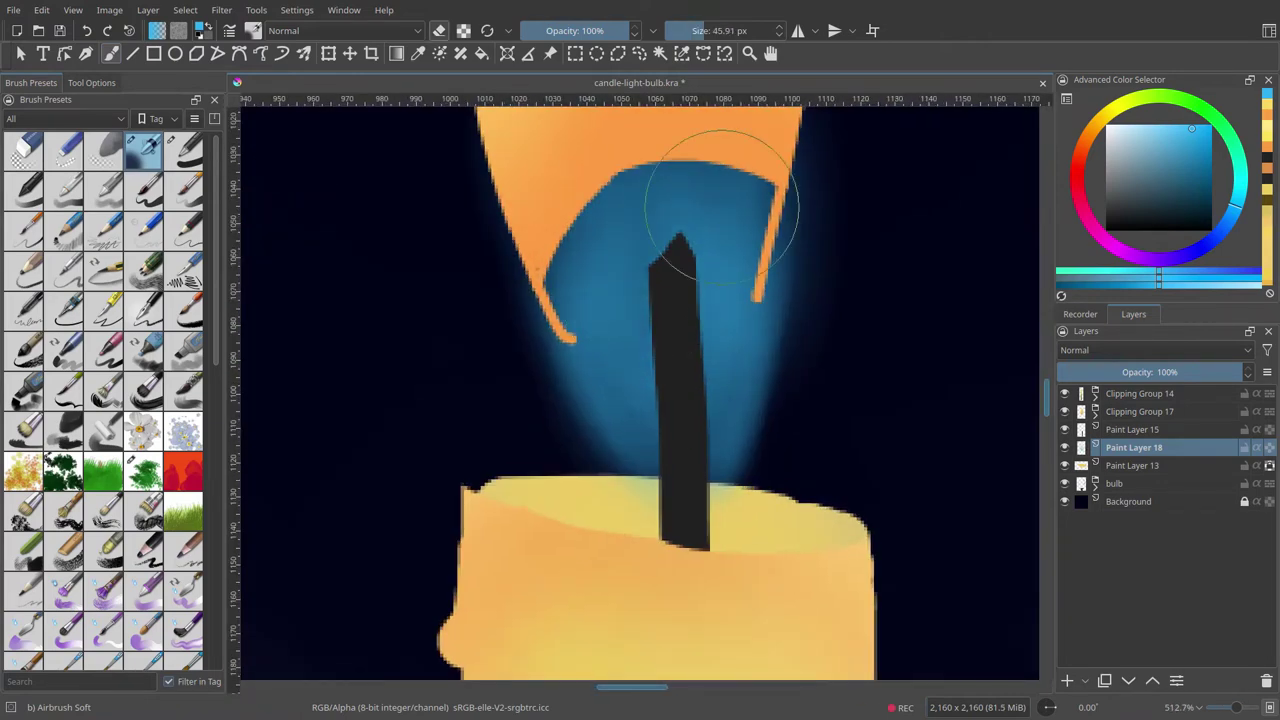
scroll(640, 185, "down", 9)
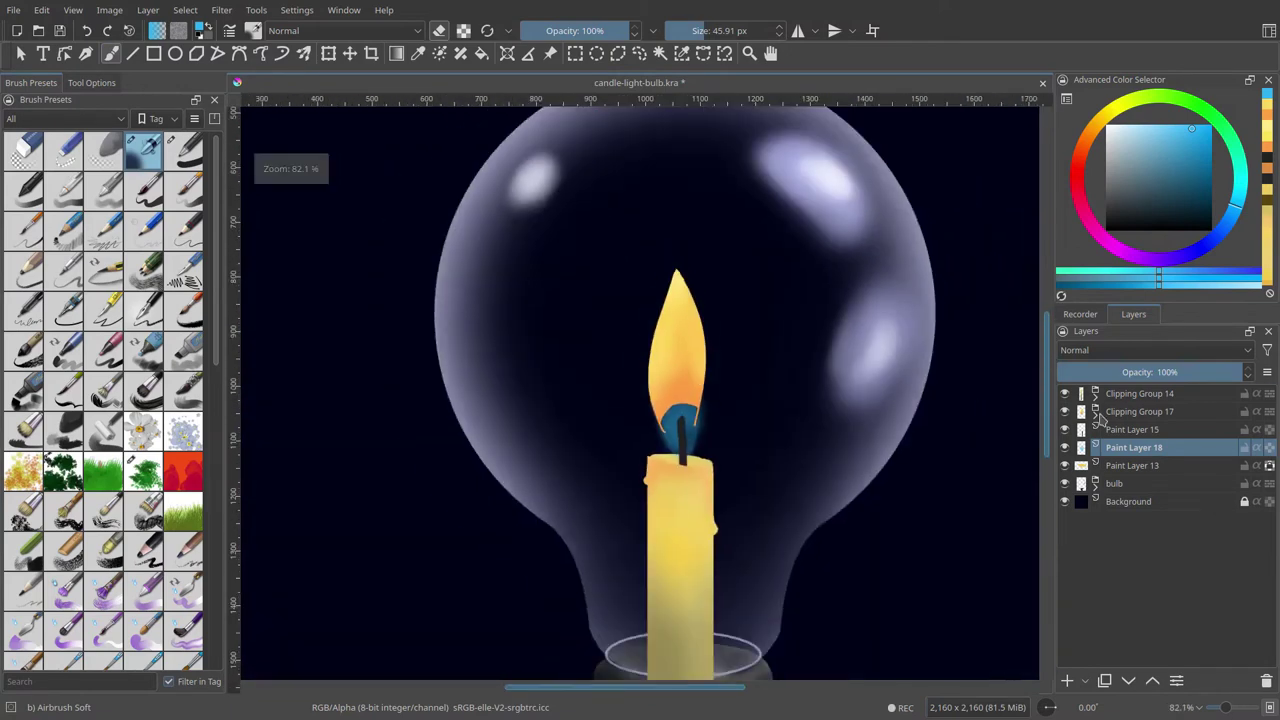
Step: Move the wick layer beneath the blue glow and tint the wick with the glow colour
left_click(1133, 429)
left_click(1128, 680)
scroll(620, 503, "up", 8)
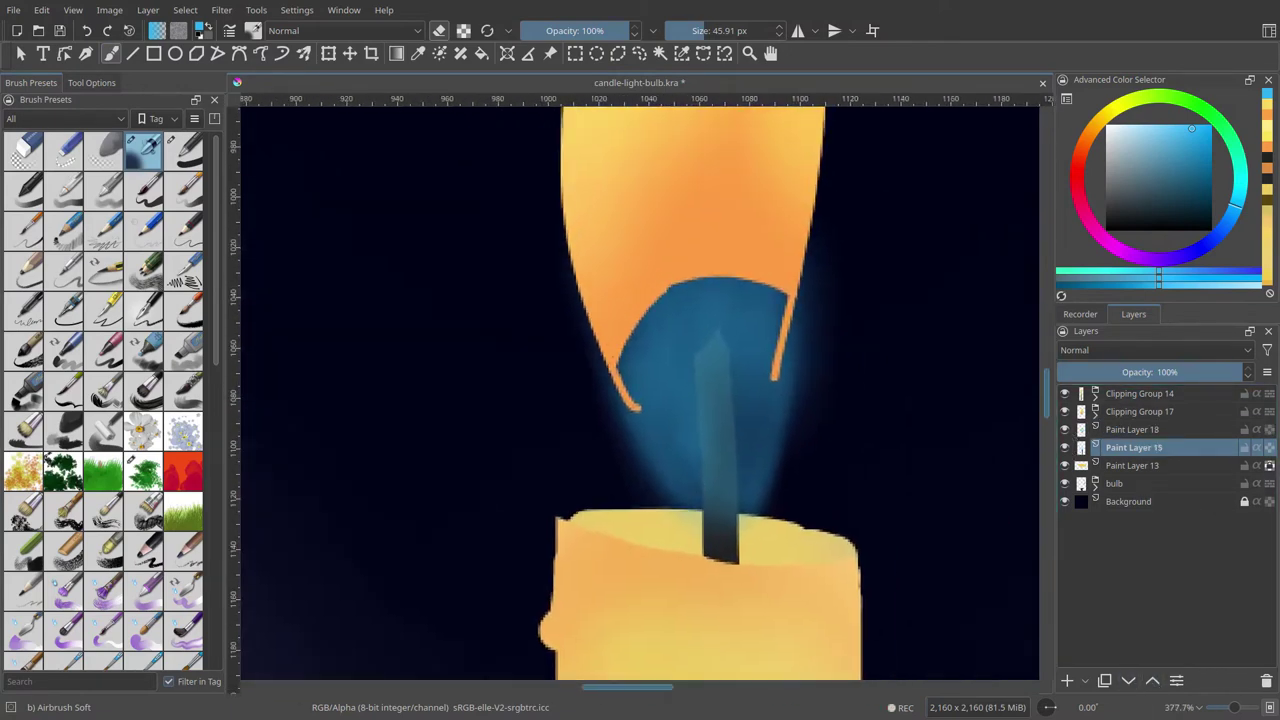
scroll(620, 503, "up", 5)
scroll(599, 378, "down", 4)
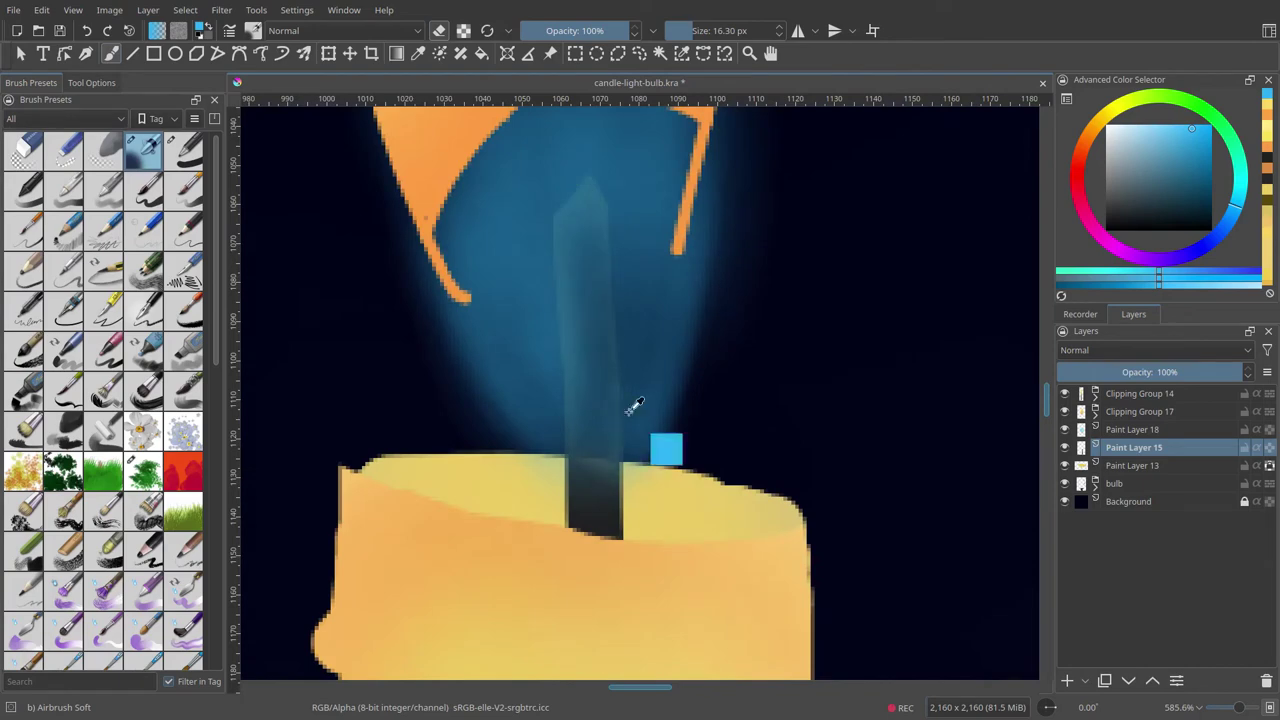
left_click(1133, 429)
left_click_drag(585, 200, 598, 462)
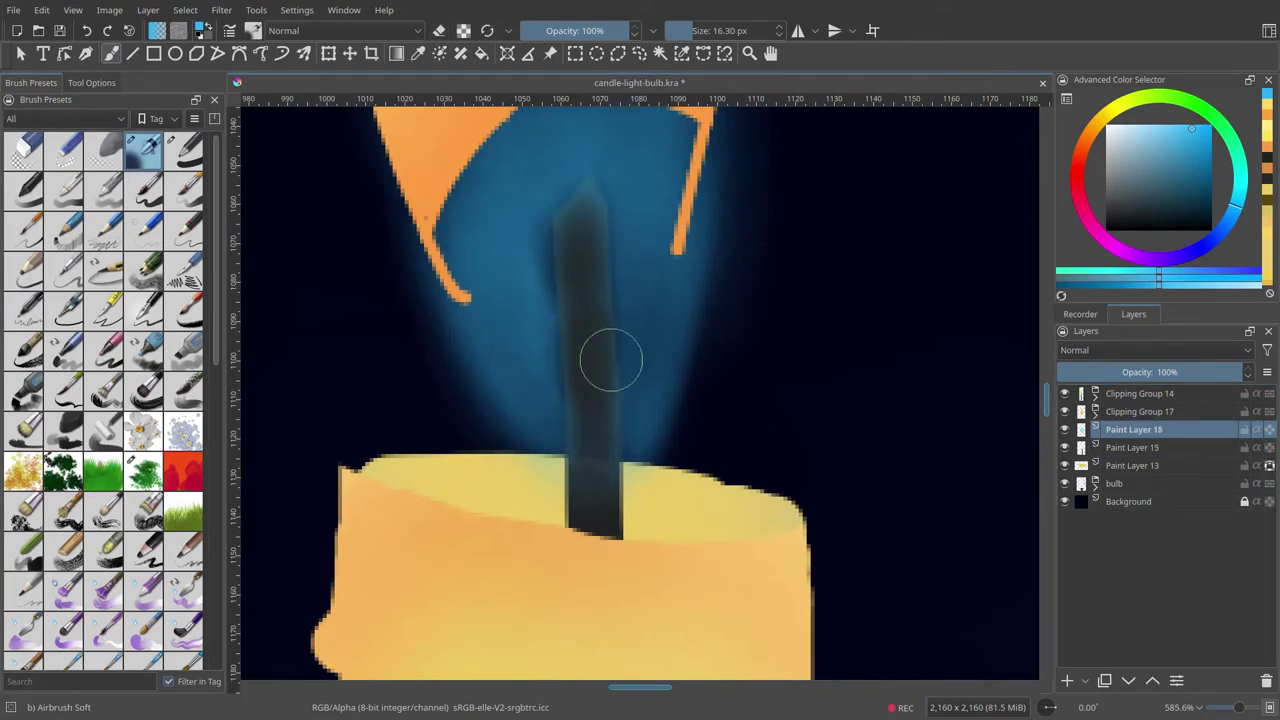
scroll(611, 360, "down", 5)
scroll(591, 418, "up", 1)
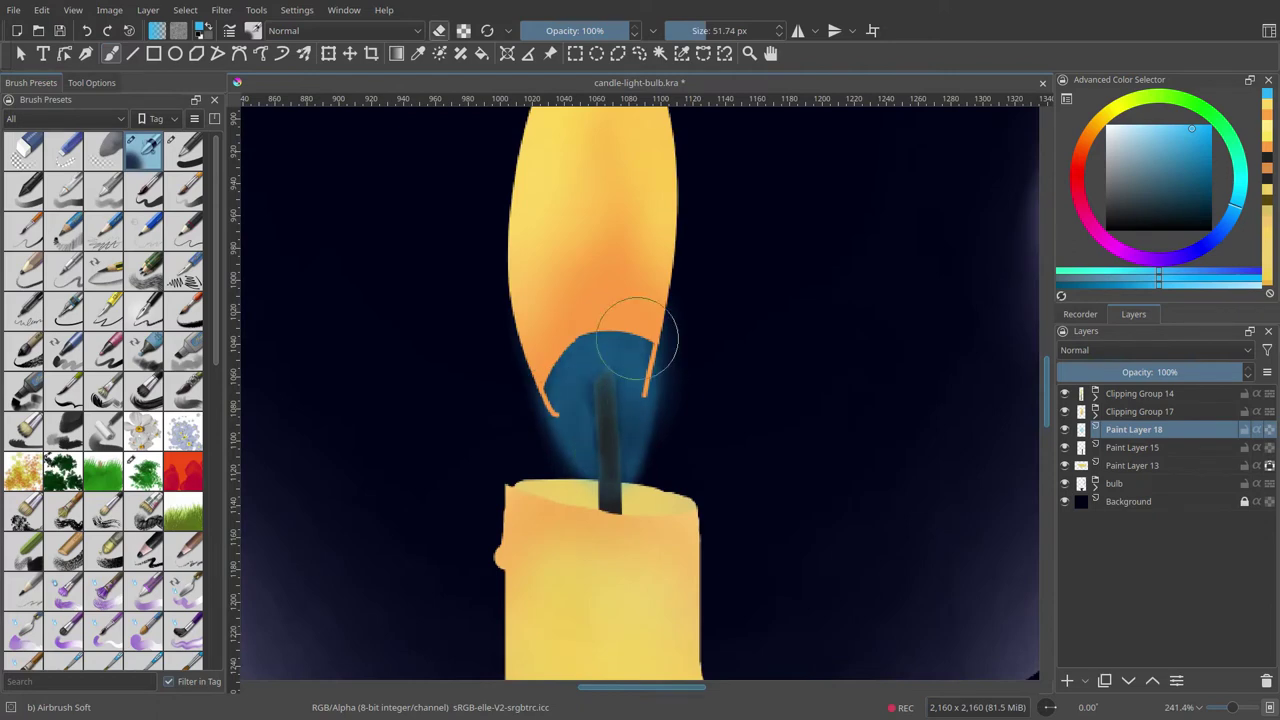
scroll(686, 394, "down", 8)
scroll(694, 481, "up", 5)
left_click(1103, 412)
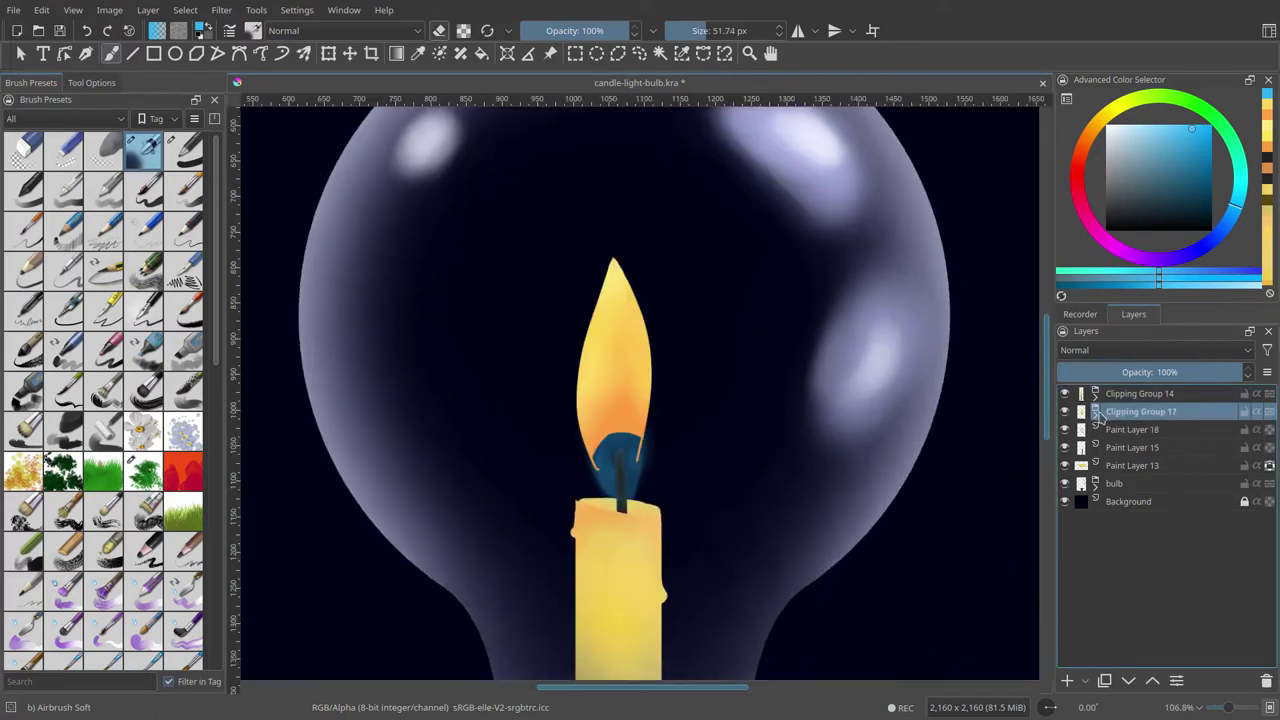
Step: Duplicate and merge the flame group, then blur the copy with radius about 87
key("ctrl+j")
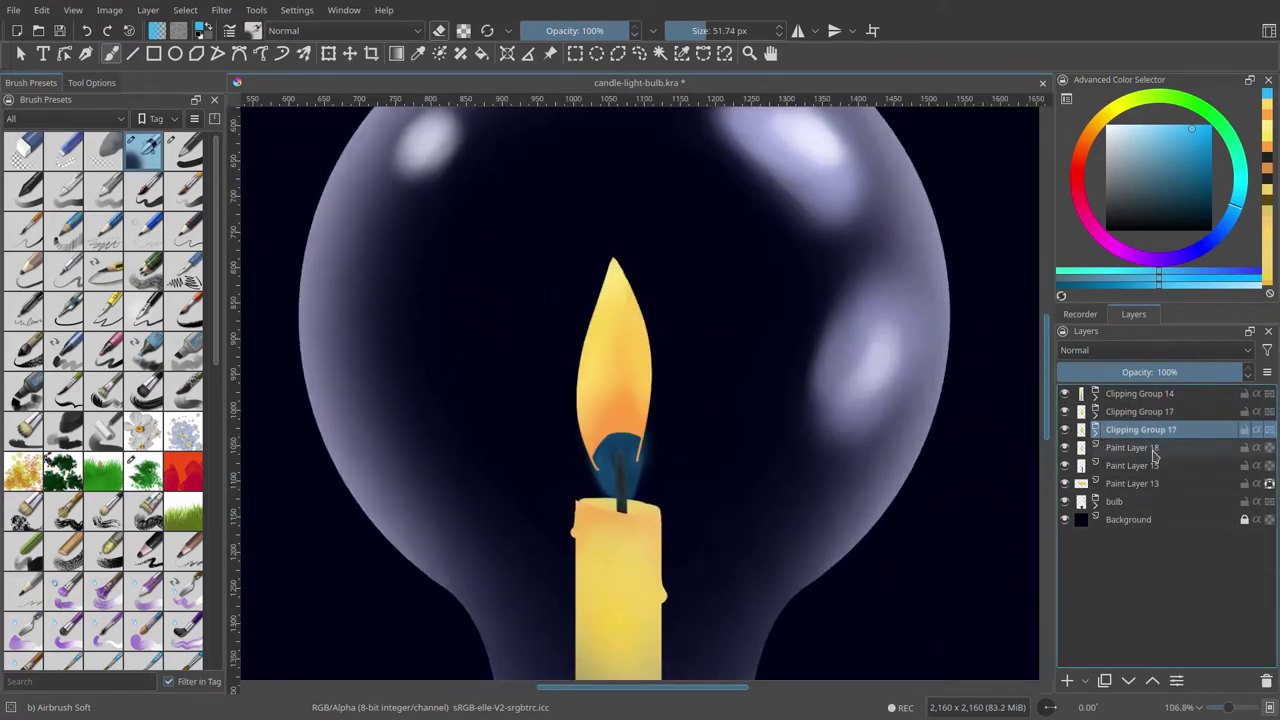
key("ctrl+e")
left_click(221, 10)
left_click(430, 101)
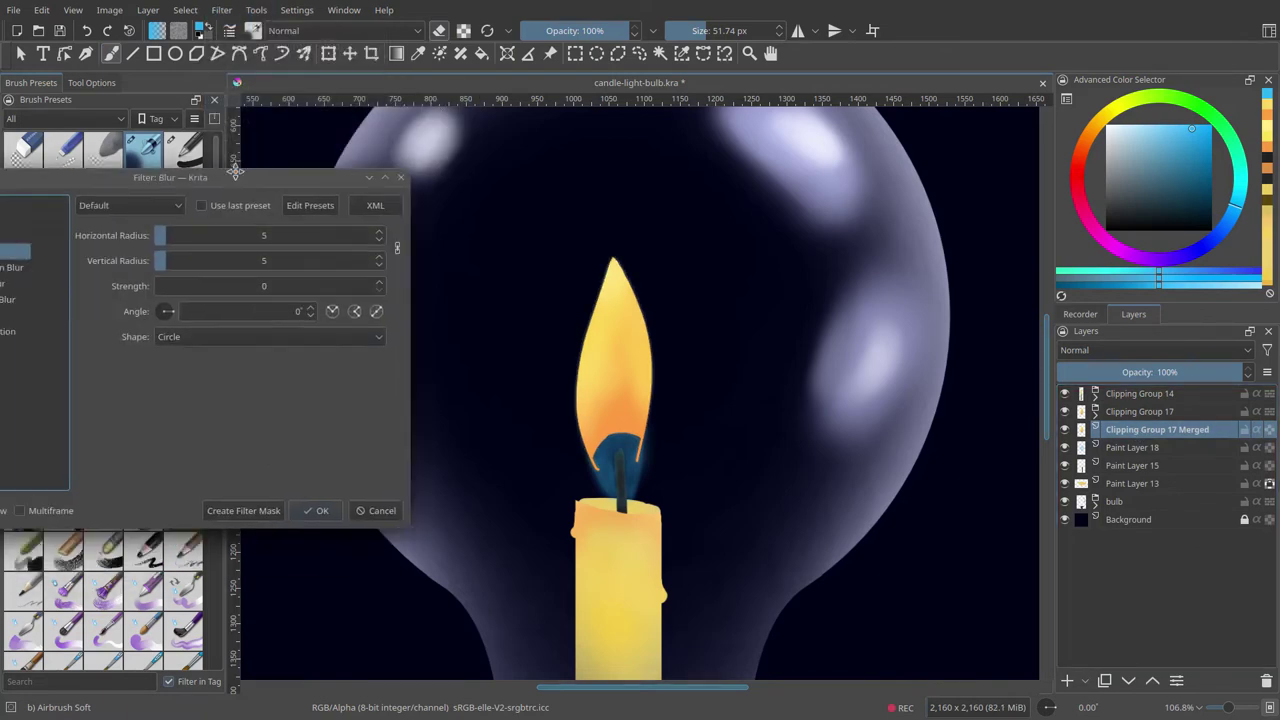
mouse_move(235, 172)
left_mouse_down()
mouse_move(321, 108)
mouse_move(354, 171)
mouse_move(424, 186)
left_mouse_up()
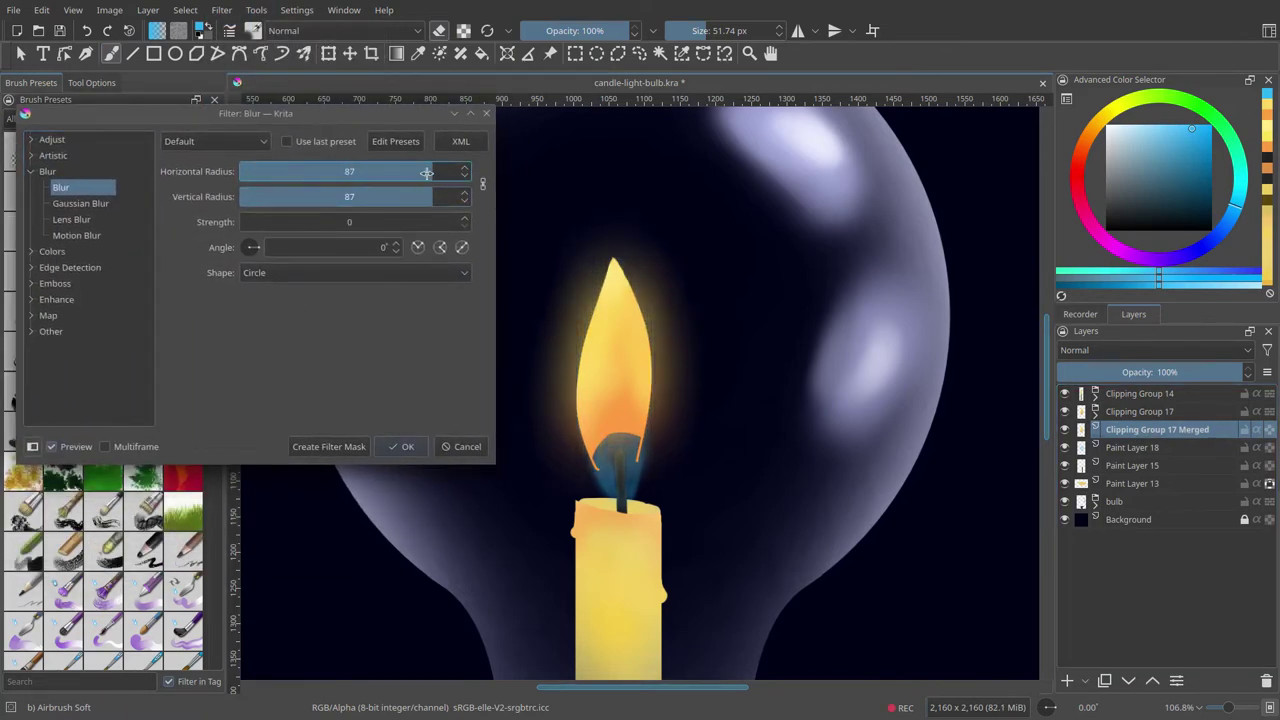
left_click_drag(360, 222, 441, 221)
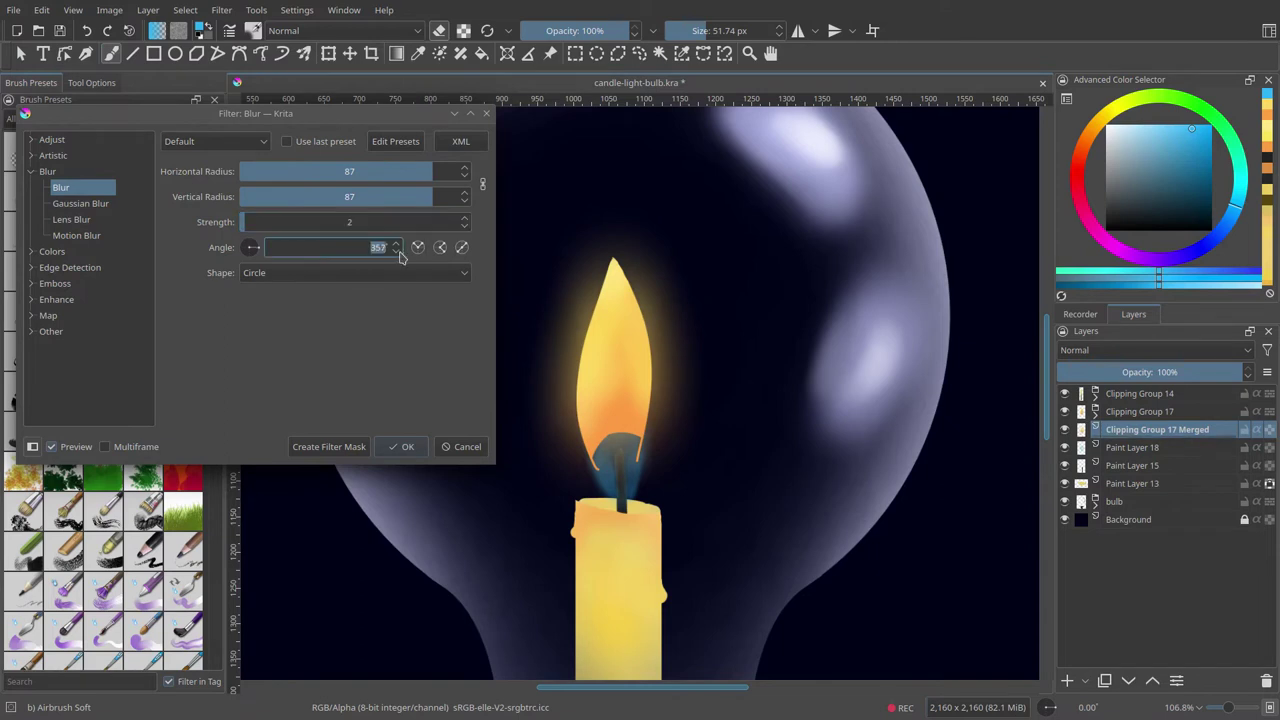
mouse_move(436, 193)
left_mouse_down()
mouse_move(310, 196)
mouse_move(357, 200)
left_mouse_up()
key("Return")
Step: Duplicate the blue glow layer and apply a 820.47 px Gaussian Blur to the copy
key("Insert")
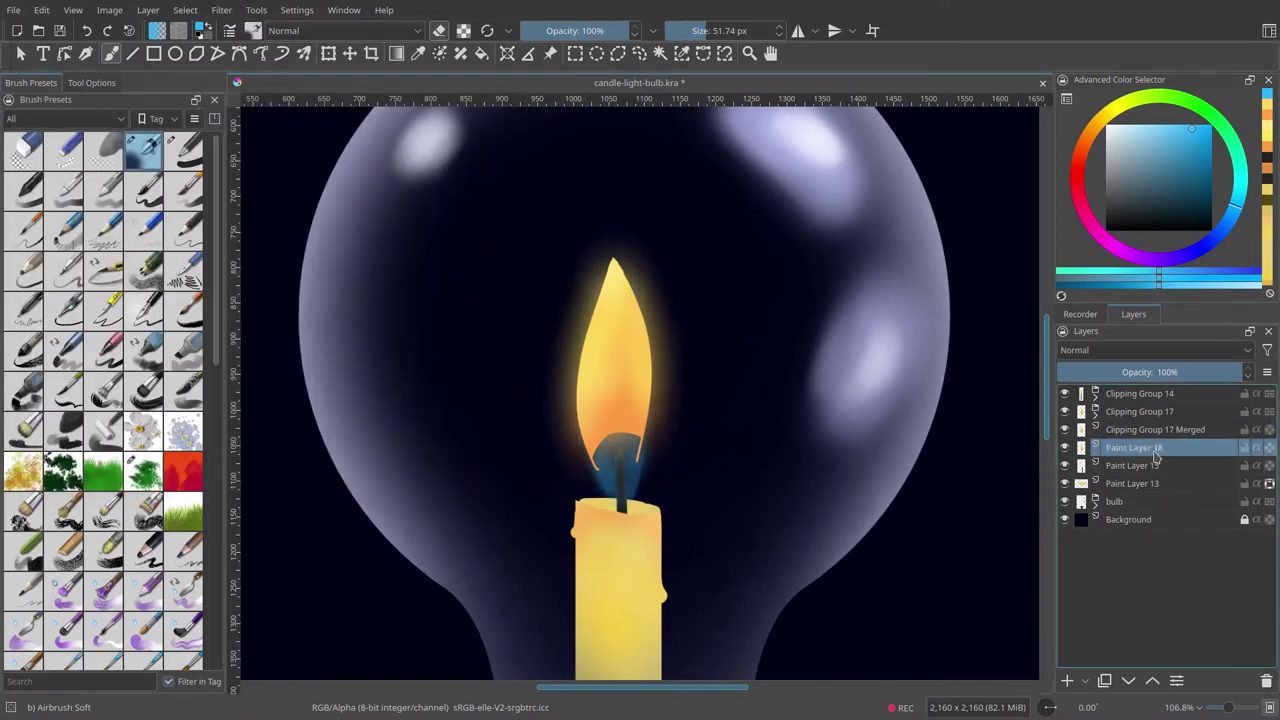
left_click(221, 10)
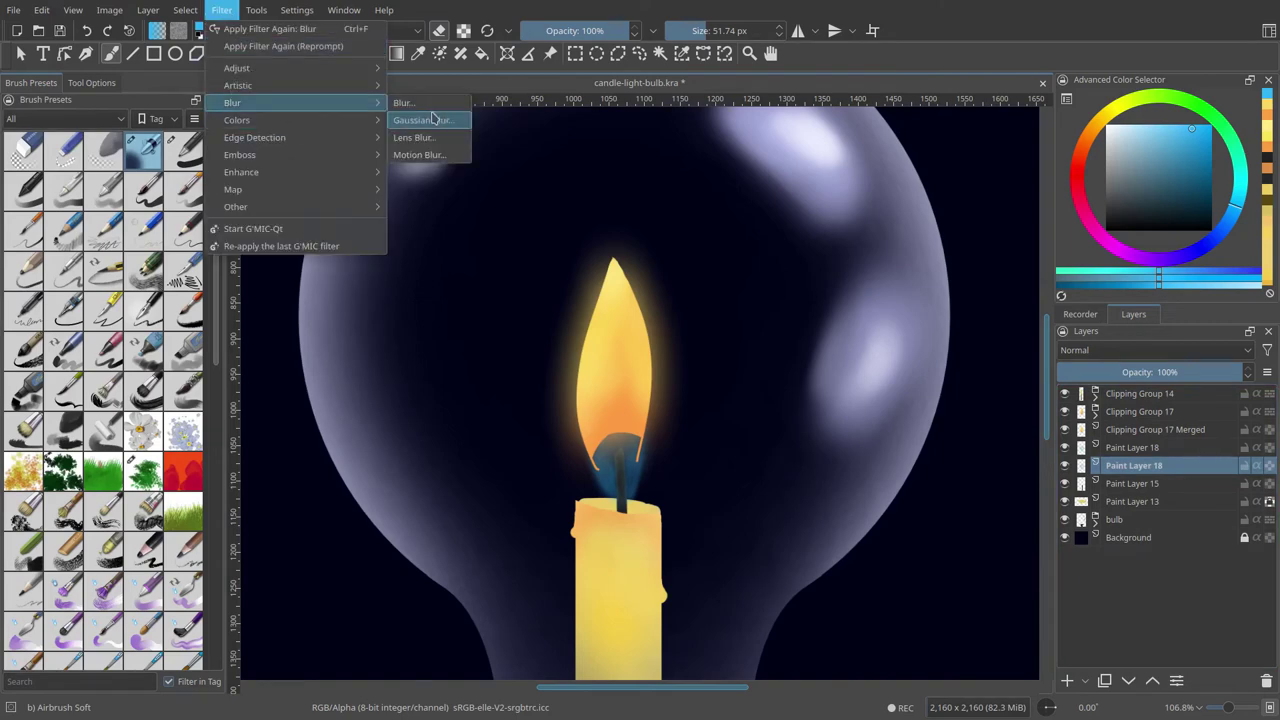
left_click(420, 116)
left_click_drag(413, 190, 437, 188)
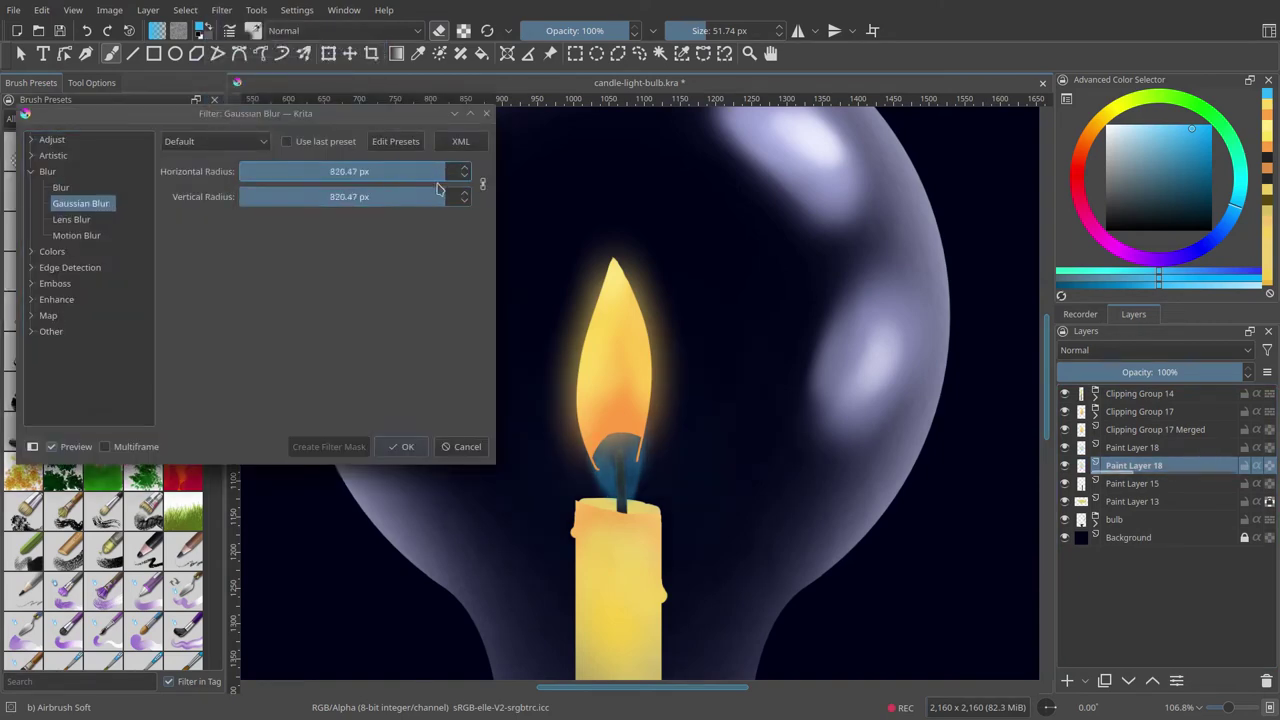
key("Return")
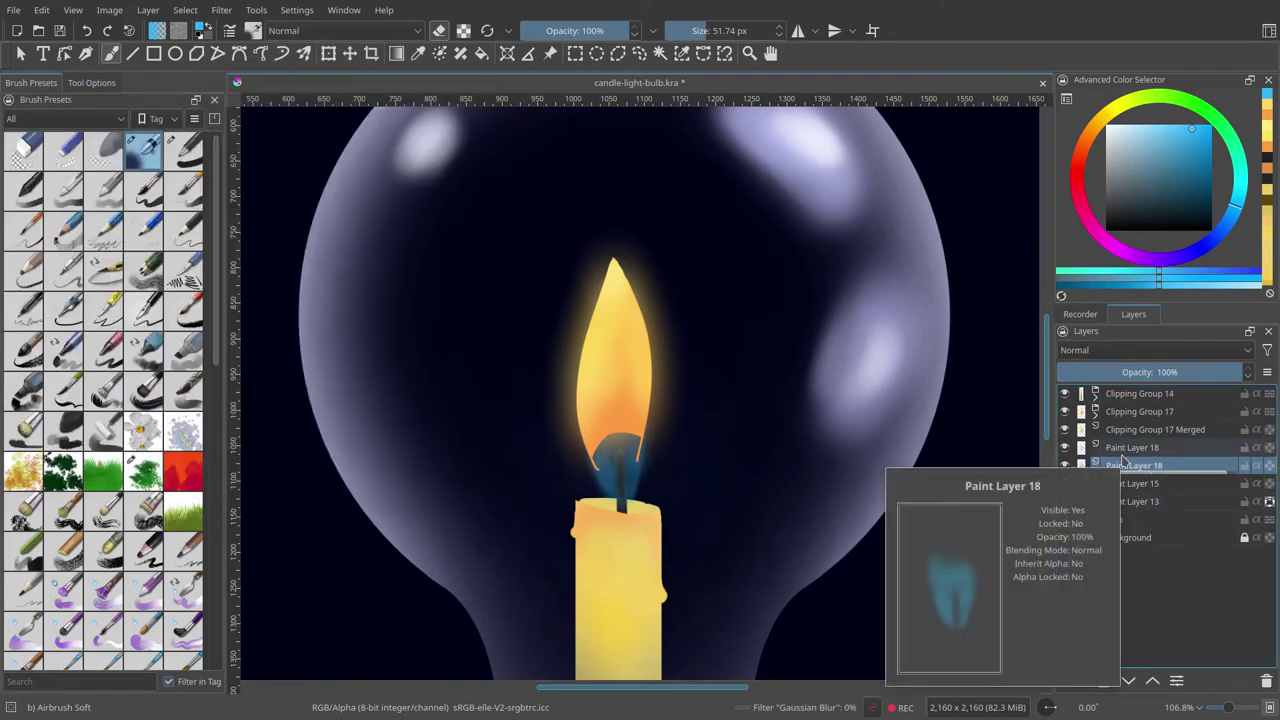
Step: Hide and delete the duplicate Paint Layer 18, then step down to Clipping Group 17 Merged
left_click(1064, 456)
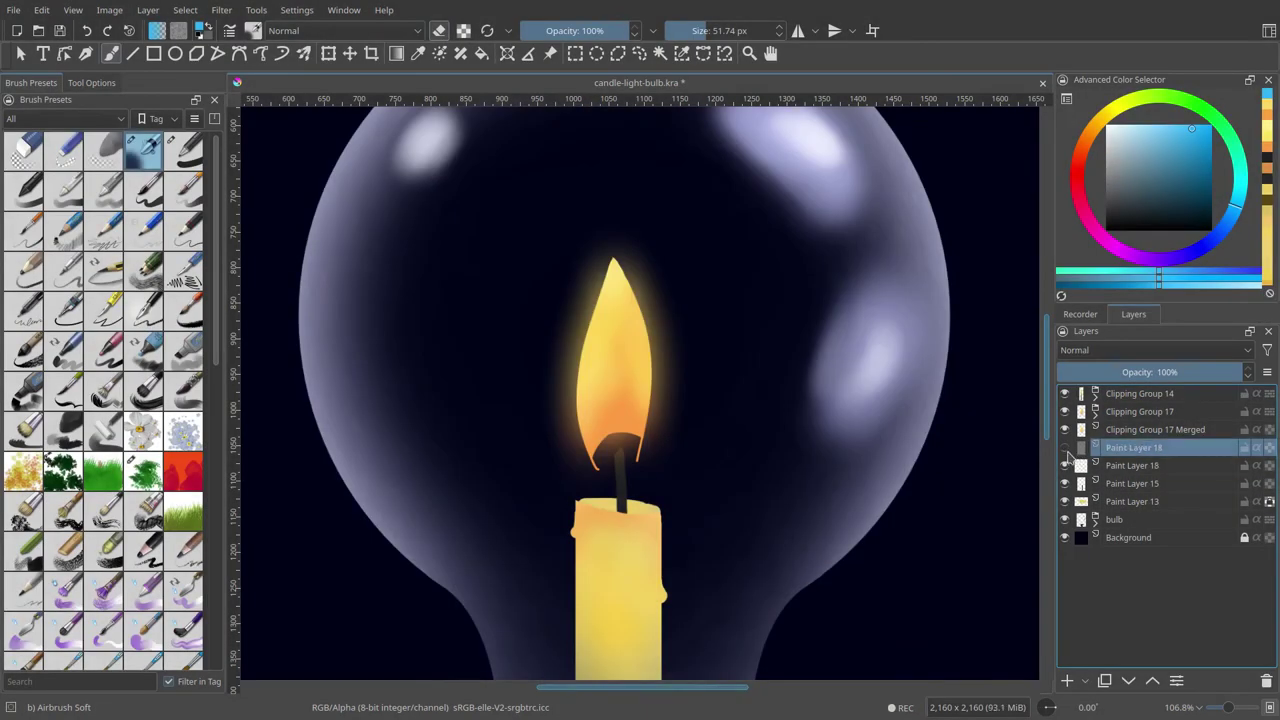
left_click(1065, 466)
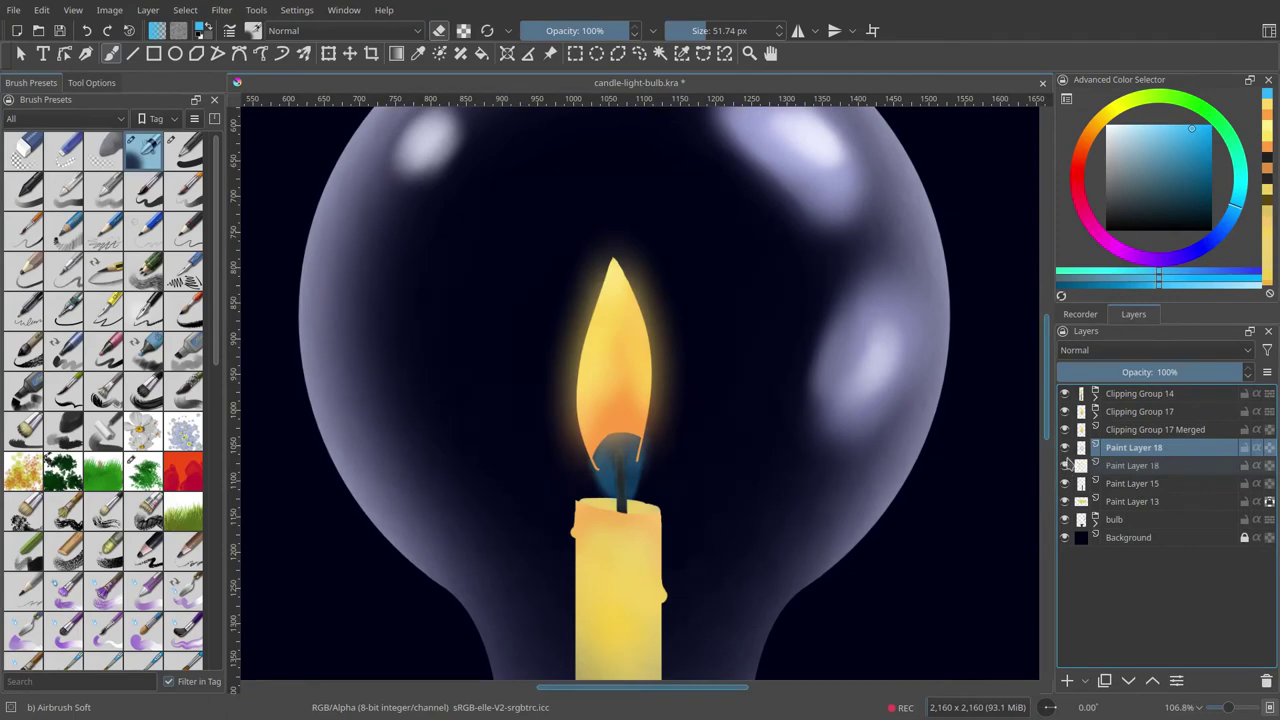
left_click(1085, 466)
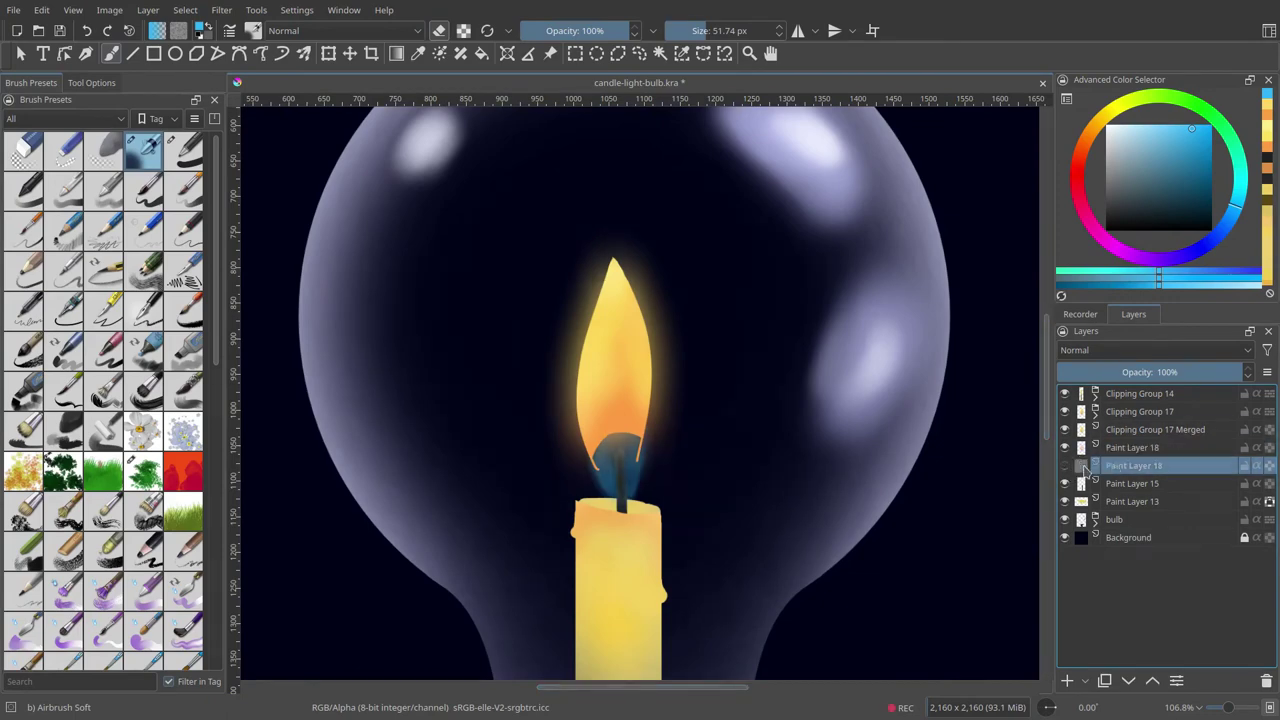
key("shift+Delete")
scroll(592, 495, "up", 5)
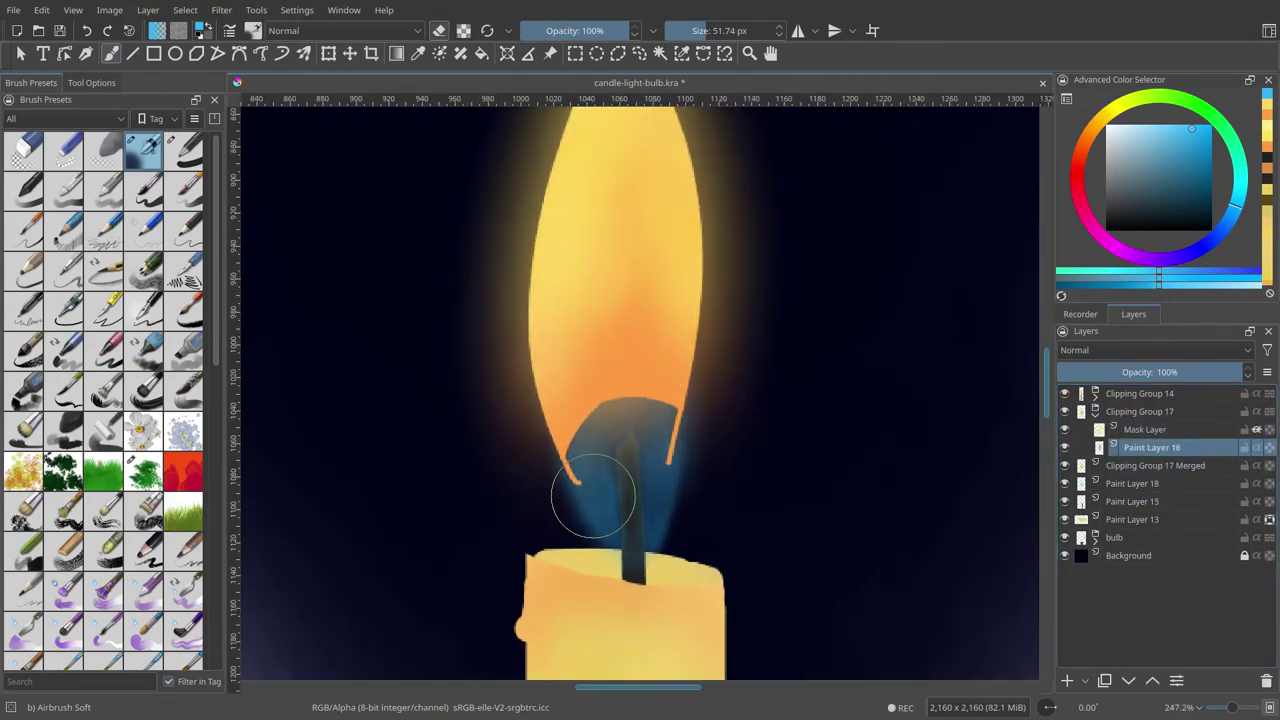
key("e")
key("Page_Down")
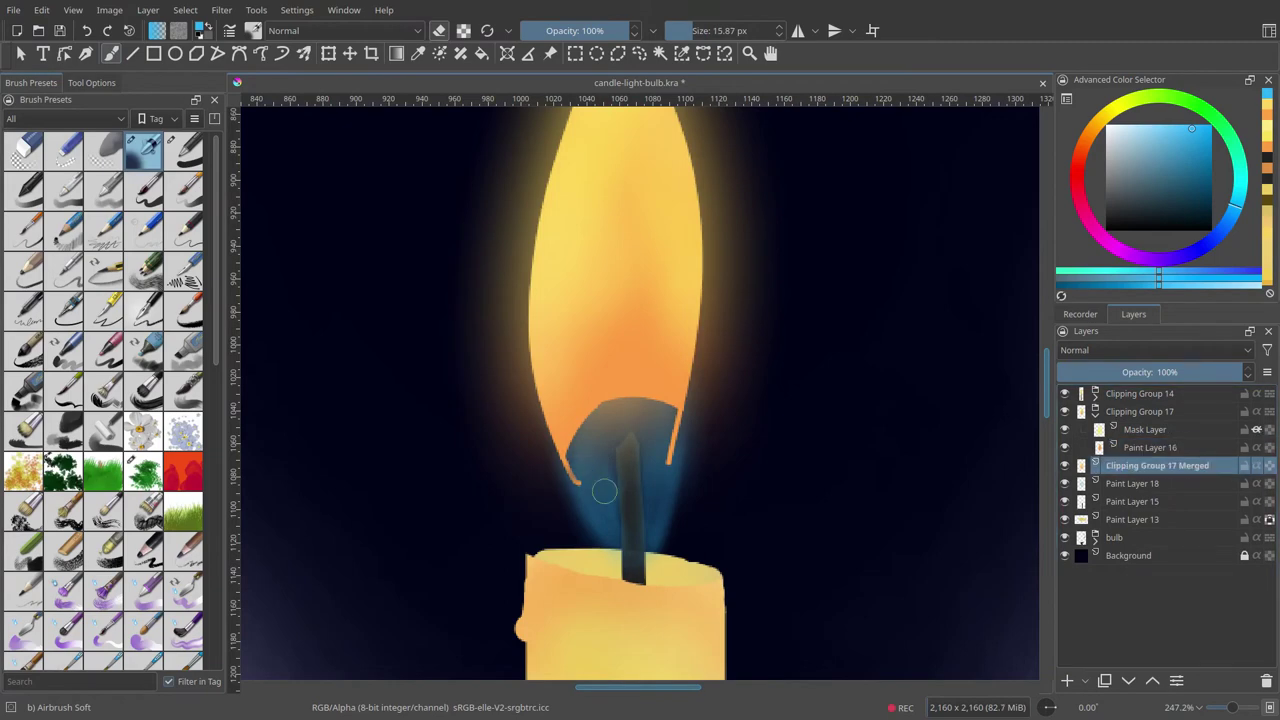
Step: On Paint Layer 16, sample the flame's orange and paint it over the blue left of the wick
key("Page_Up")
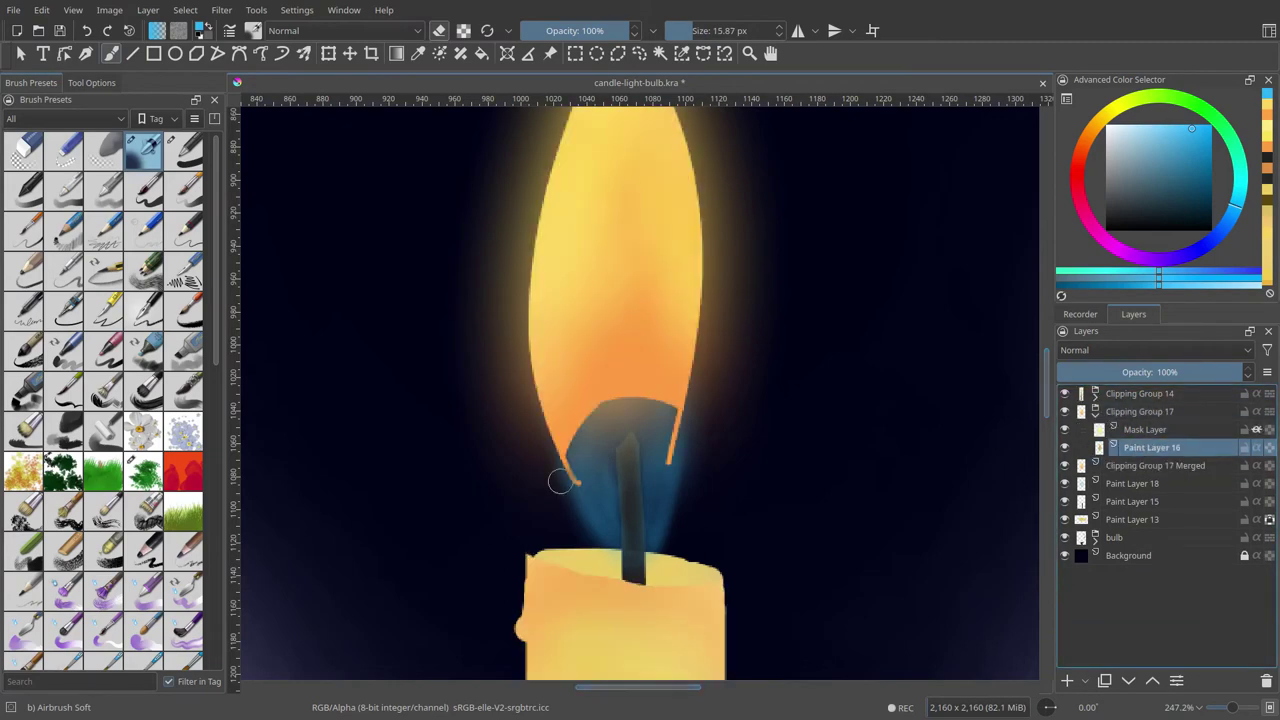
scroll(679, 425, "up", 4)
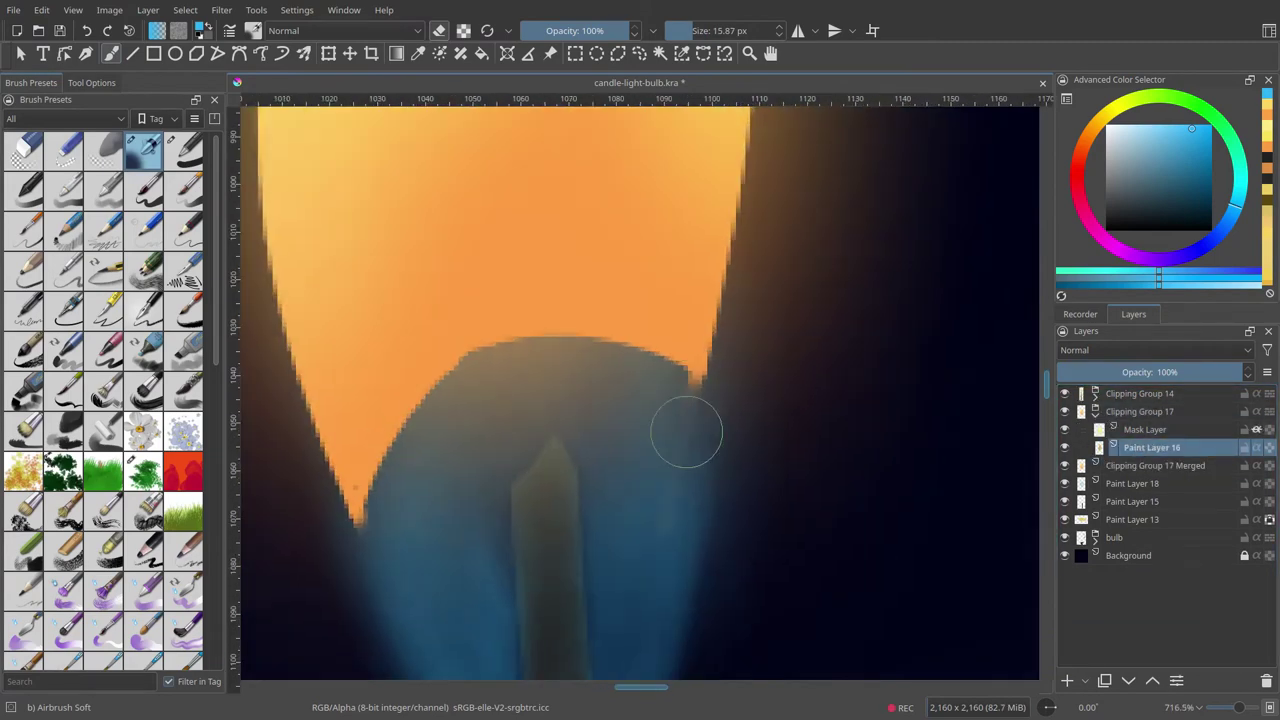
left_click_drag(436, 409, 418, 376)
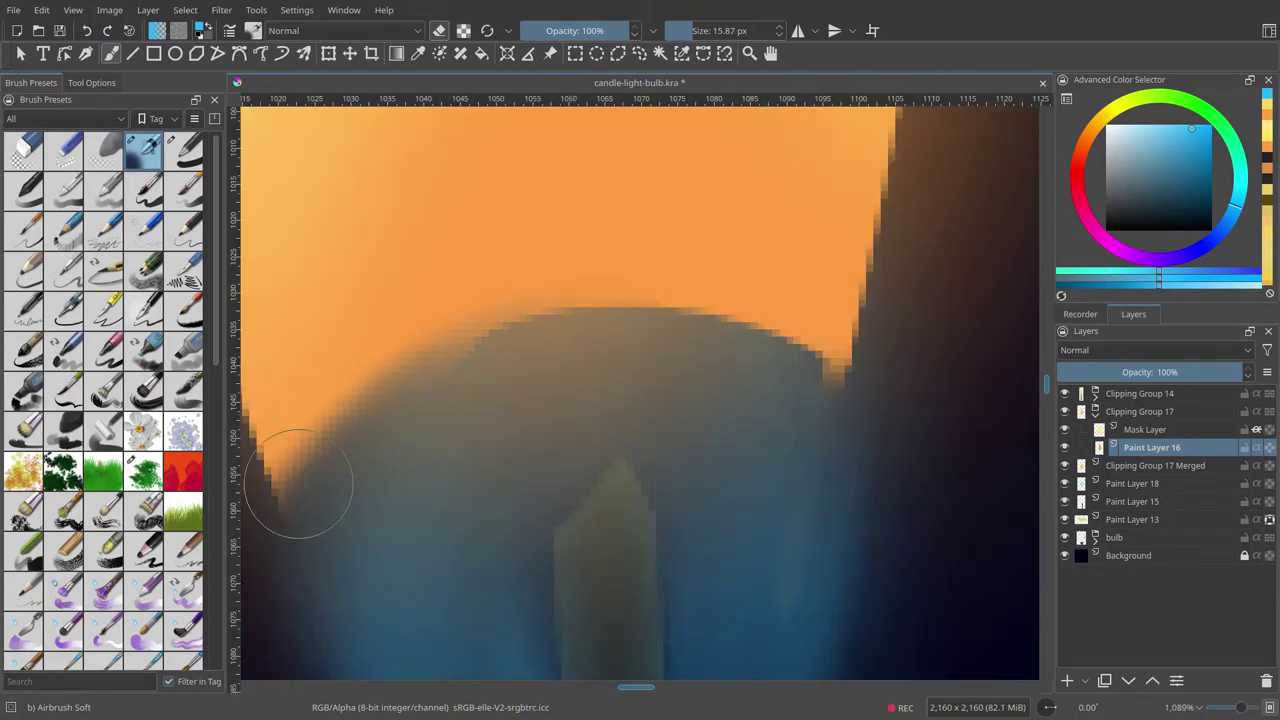
scroll(552, 449, "down", 10)
left_click(590, 322, "ctrl")
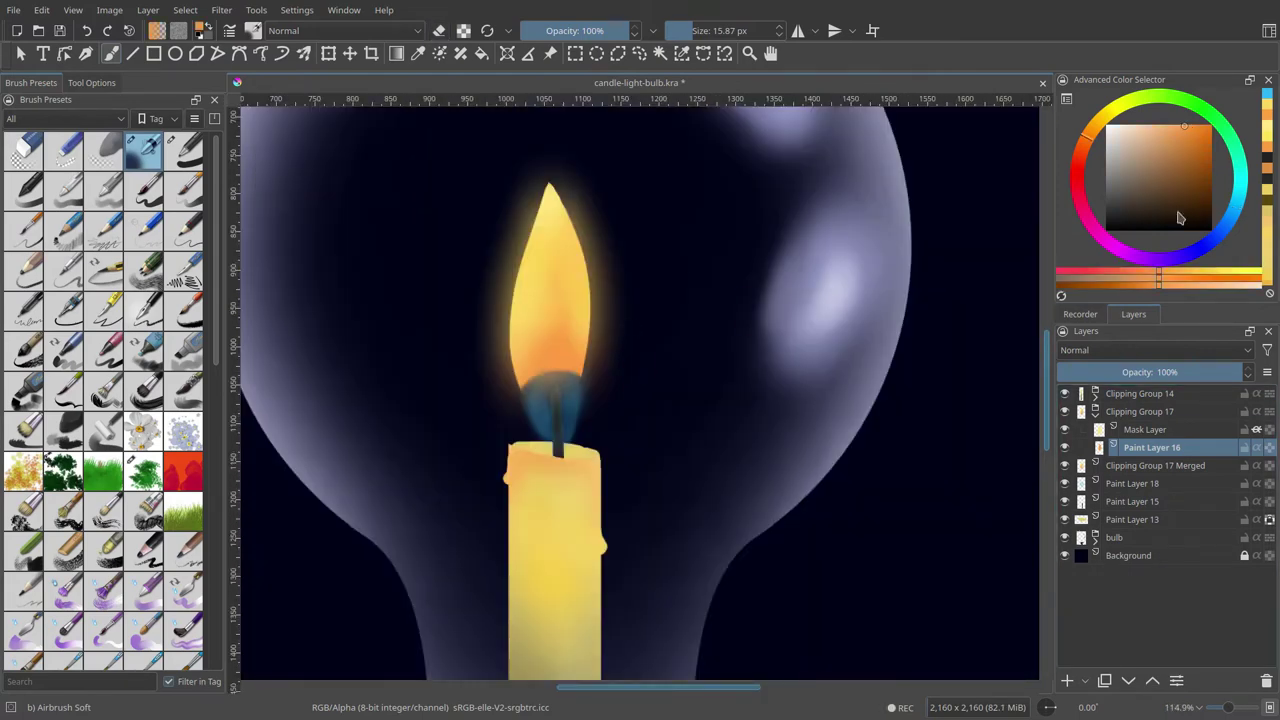
scroll(597, 271, "up", 4)
mouse_move(538, 438)
left_mouse_down()
mouse_move(553, 388)
mouse_move(585, 397)
left_mouse_up()
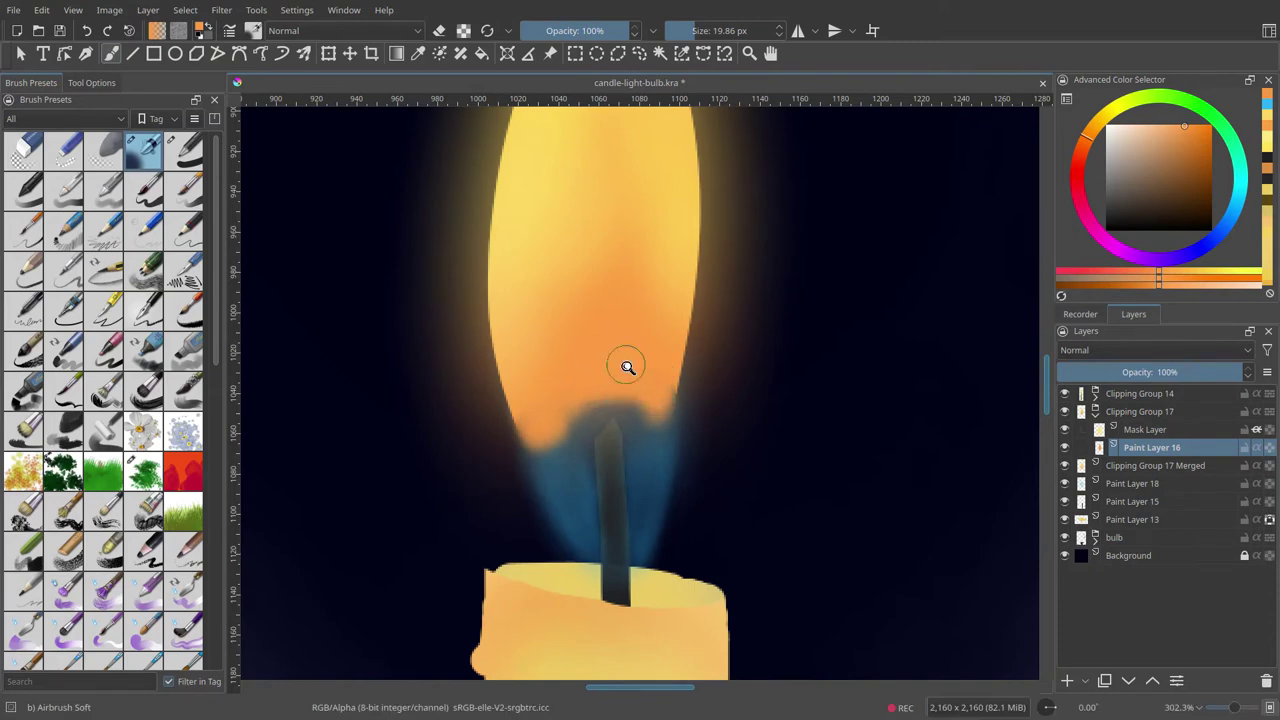
Step: Undo the excess orange over the blue band and shift the paint colour toward red
scroll(627, 367, "up", 1)
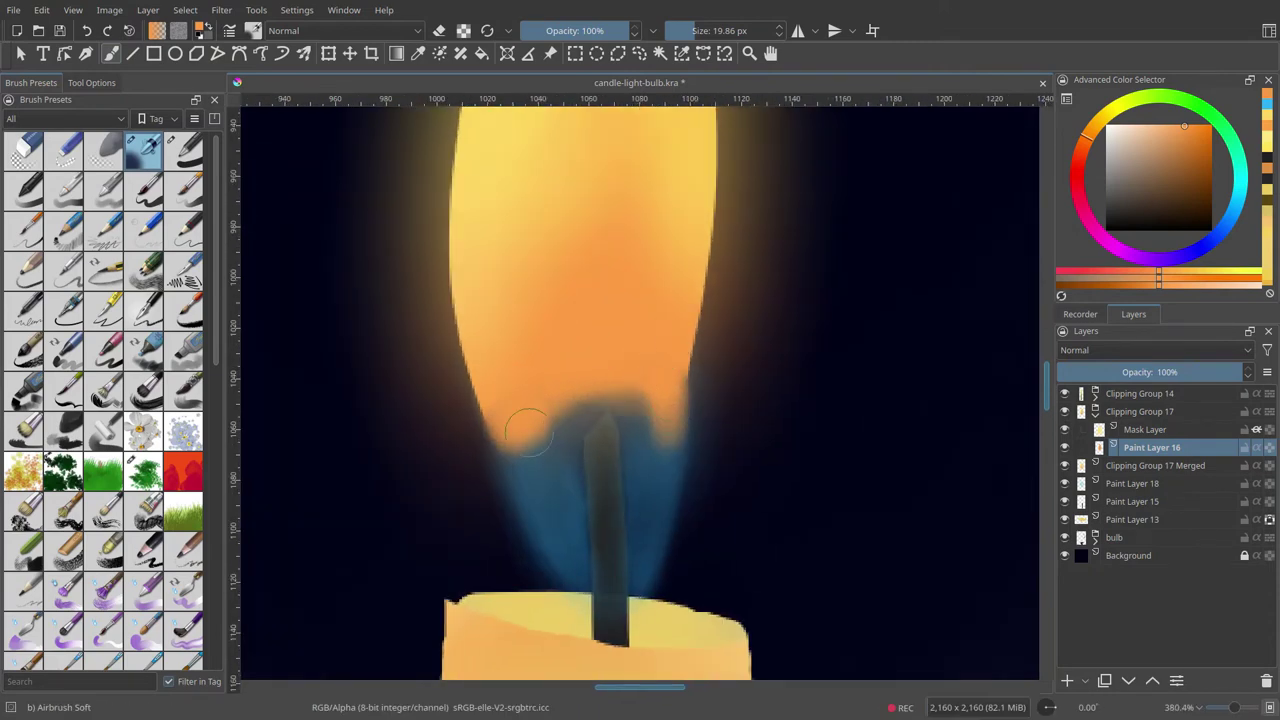
key("ctrl+z")
key("ctrl+z")
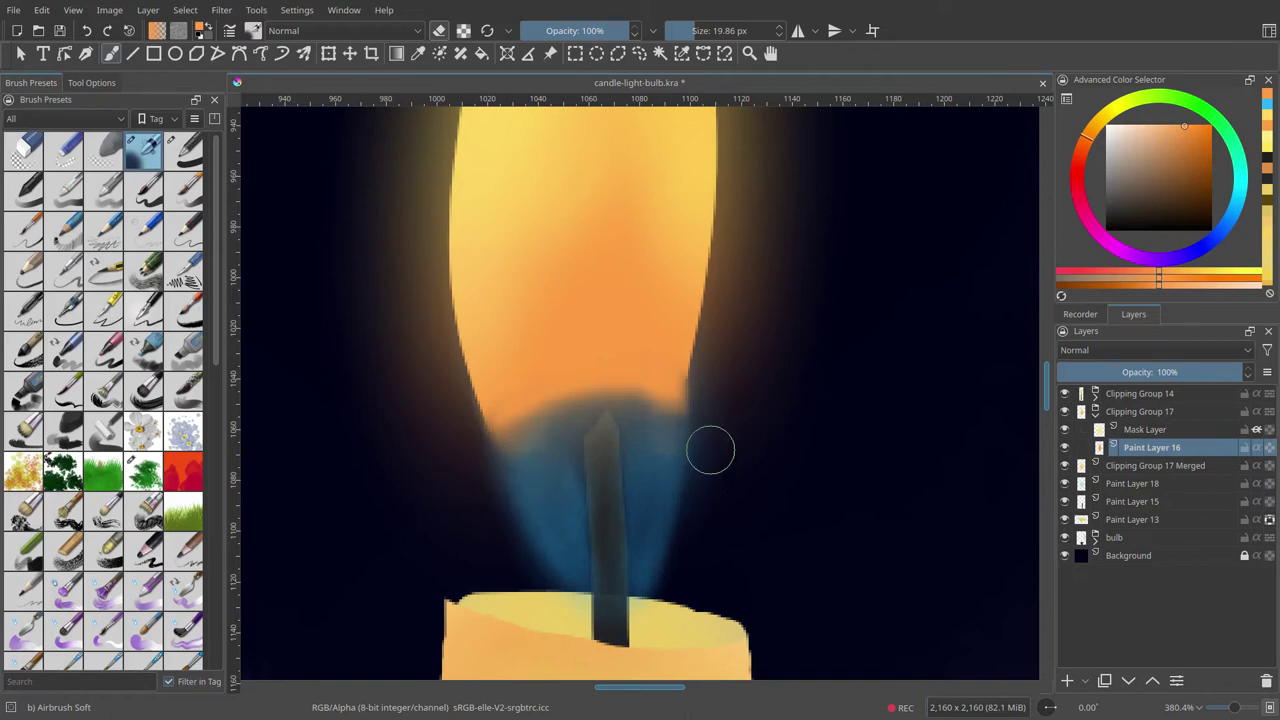
key("ctrl+z")
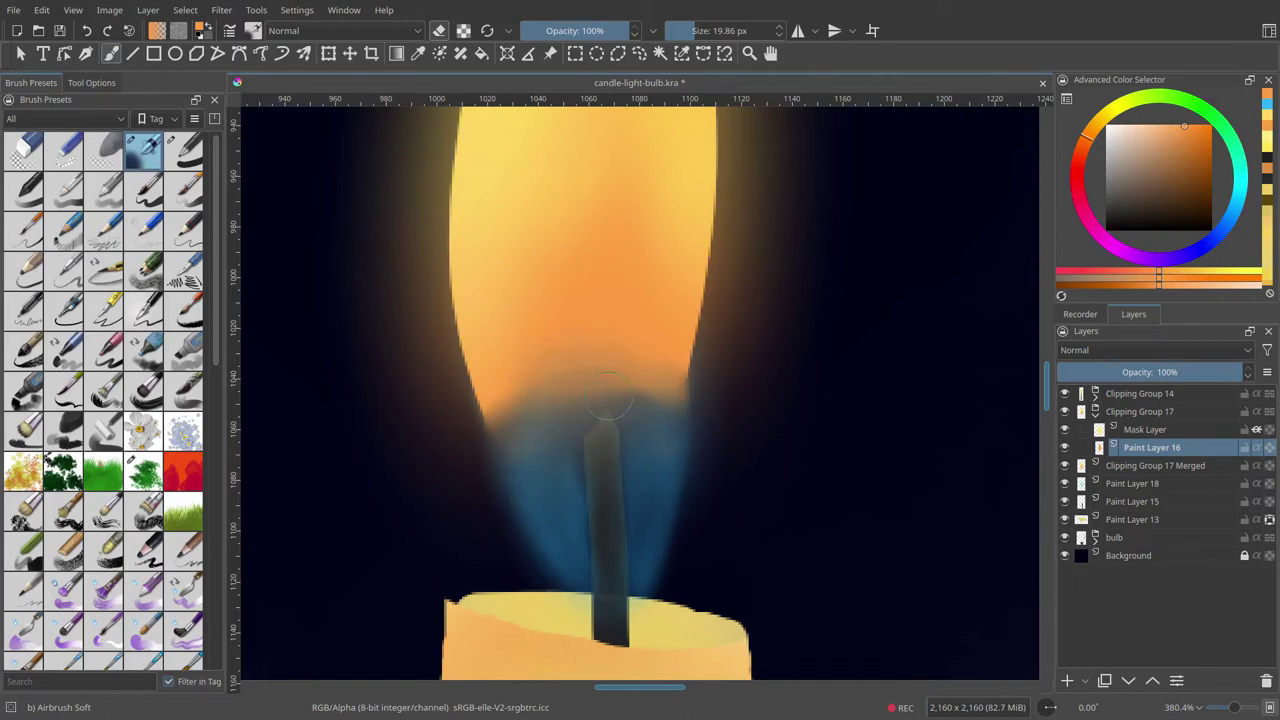
key("k")
key("l")
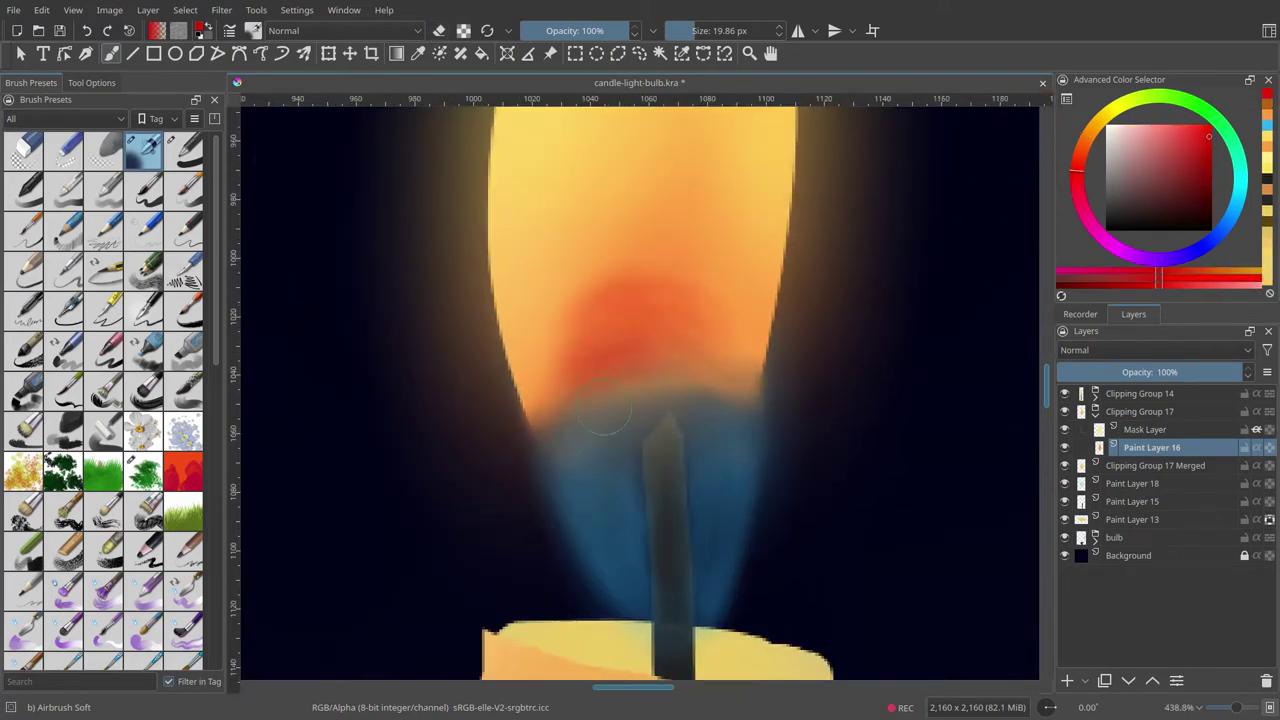
Step: Sample the flame's orange and shift it to a deeper red for the lower flame
left_click(1088, 137)
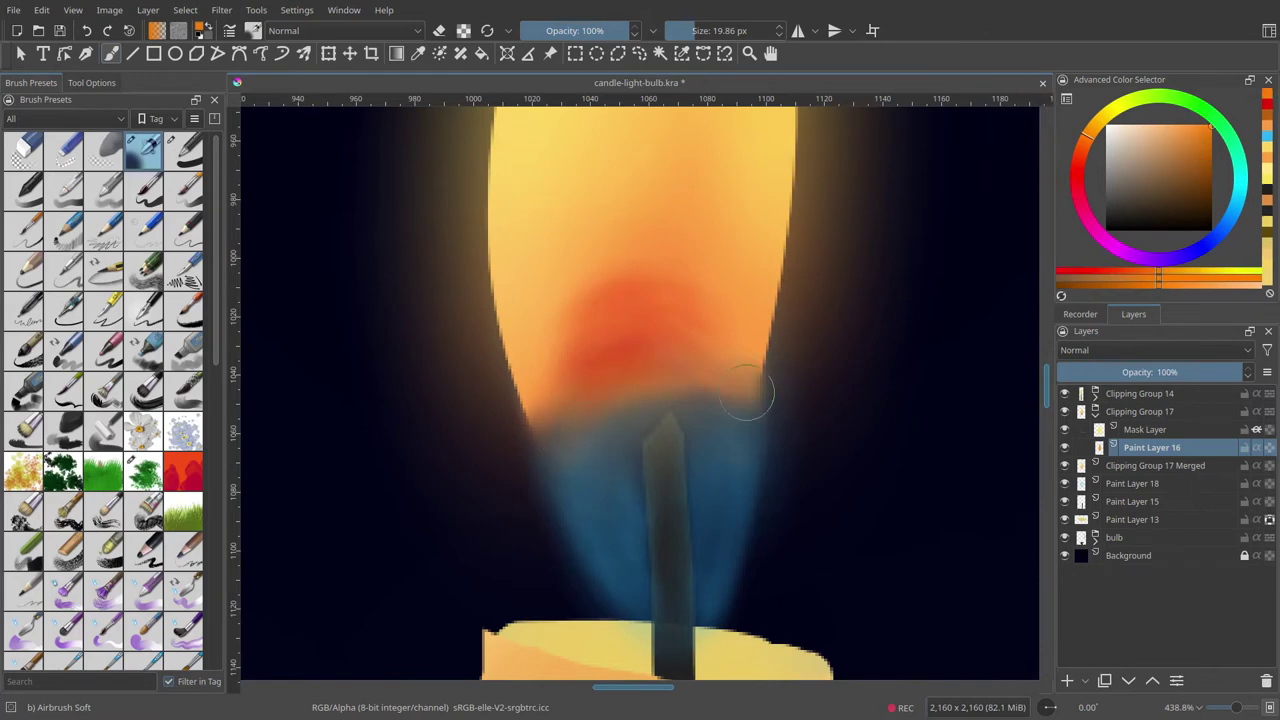
key("l")
key("l")
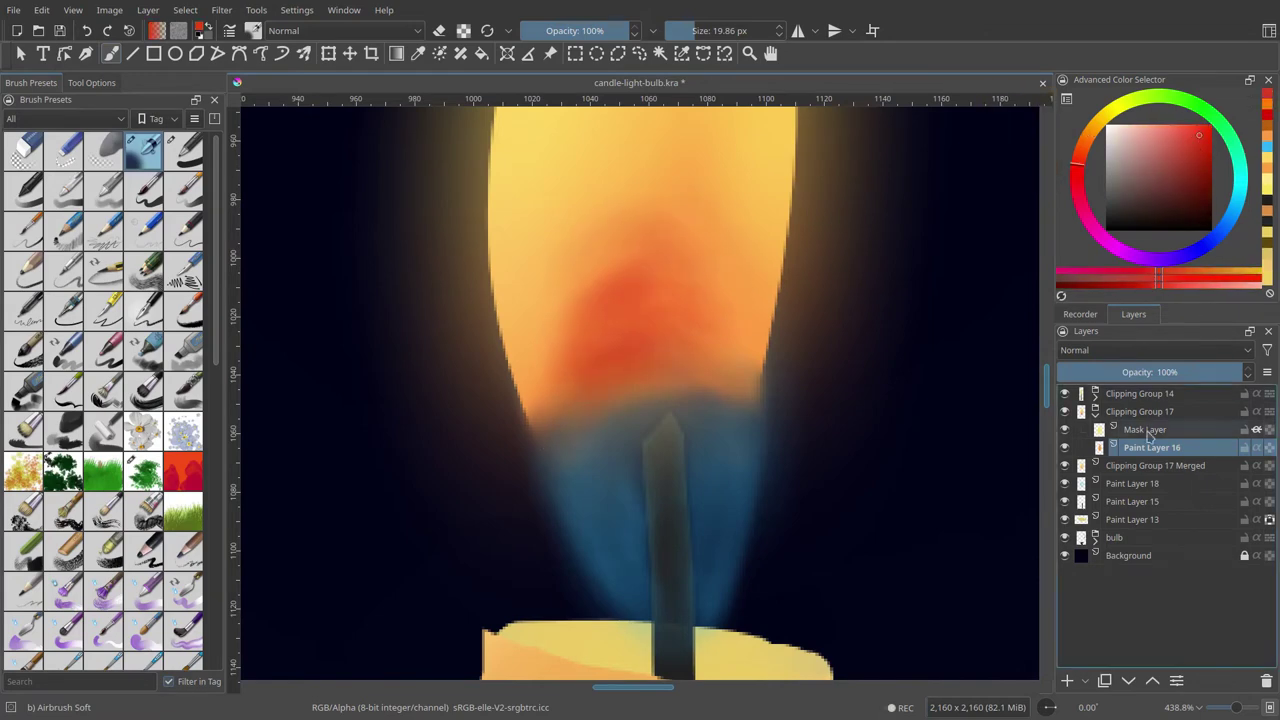
key("Page_Up")
key("l")
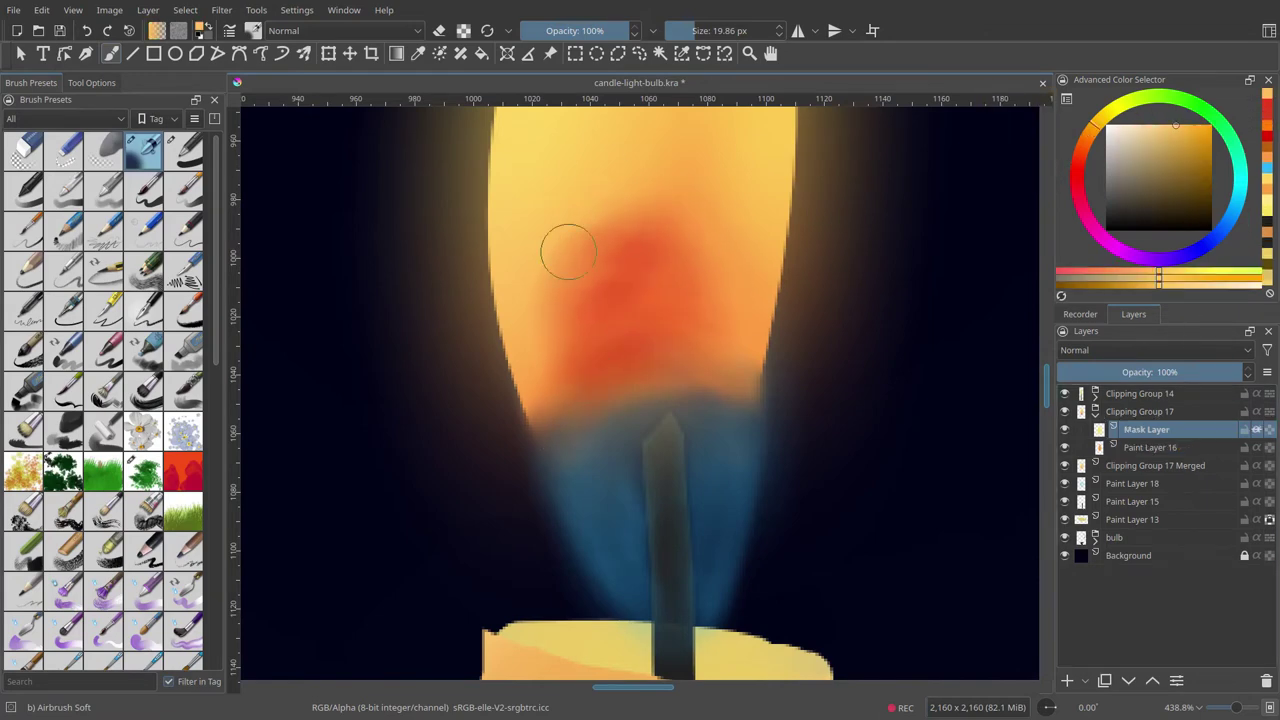
scroll(600, 280, "down", 8)
scroll(660, 340, "down", 2)
scroll(683, 363, "up", 3)
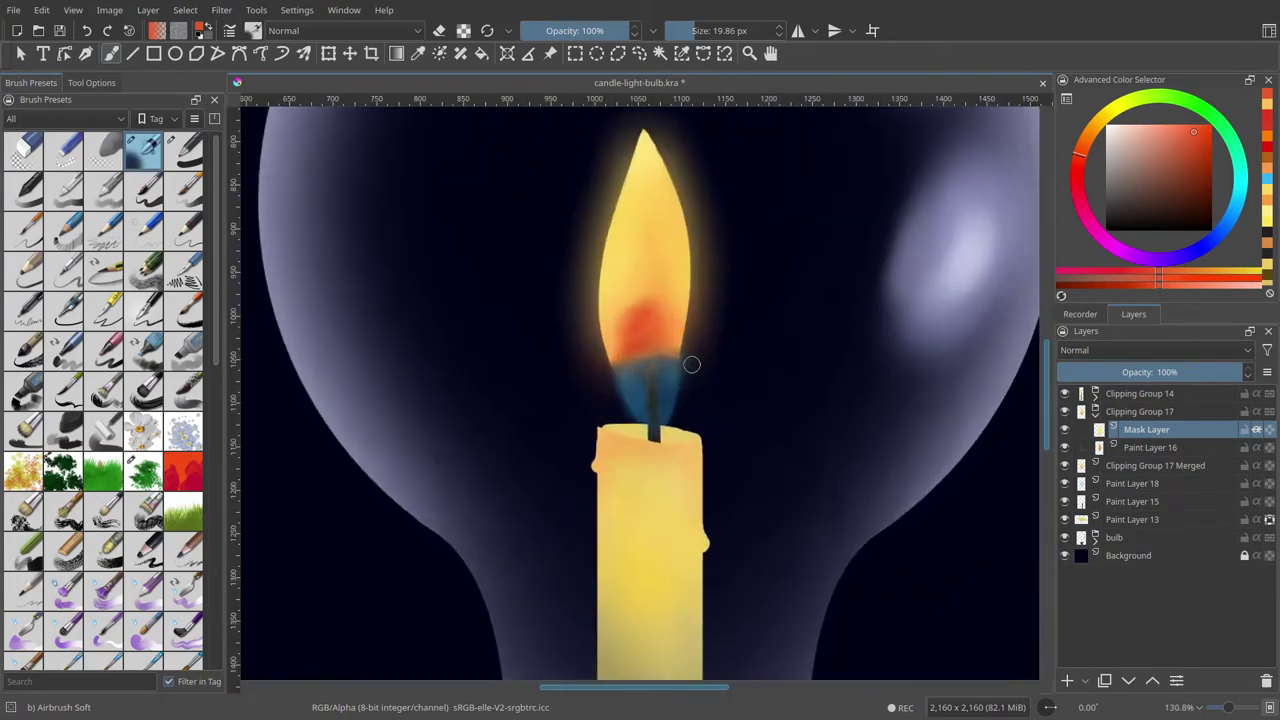
scroll(686, 366, "down", 4)
scroll(757, 363, "up", 6)
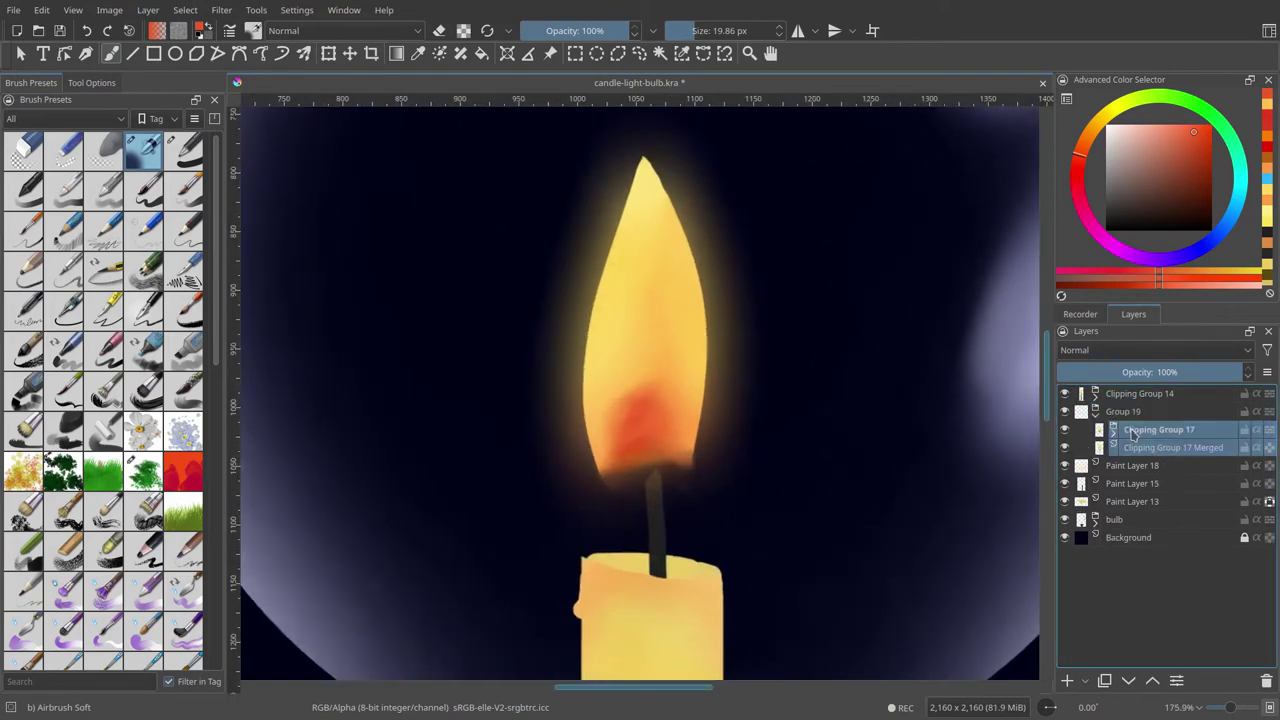
Step: Nudge Group 19 with the flame slightly to the right
left_click(1123, 411)
key("t")
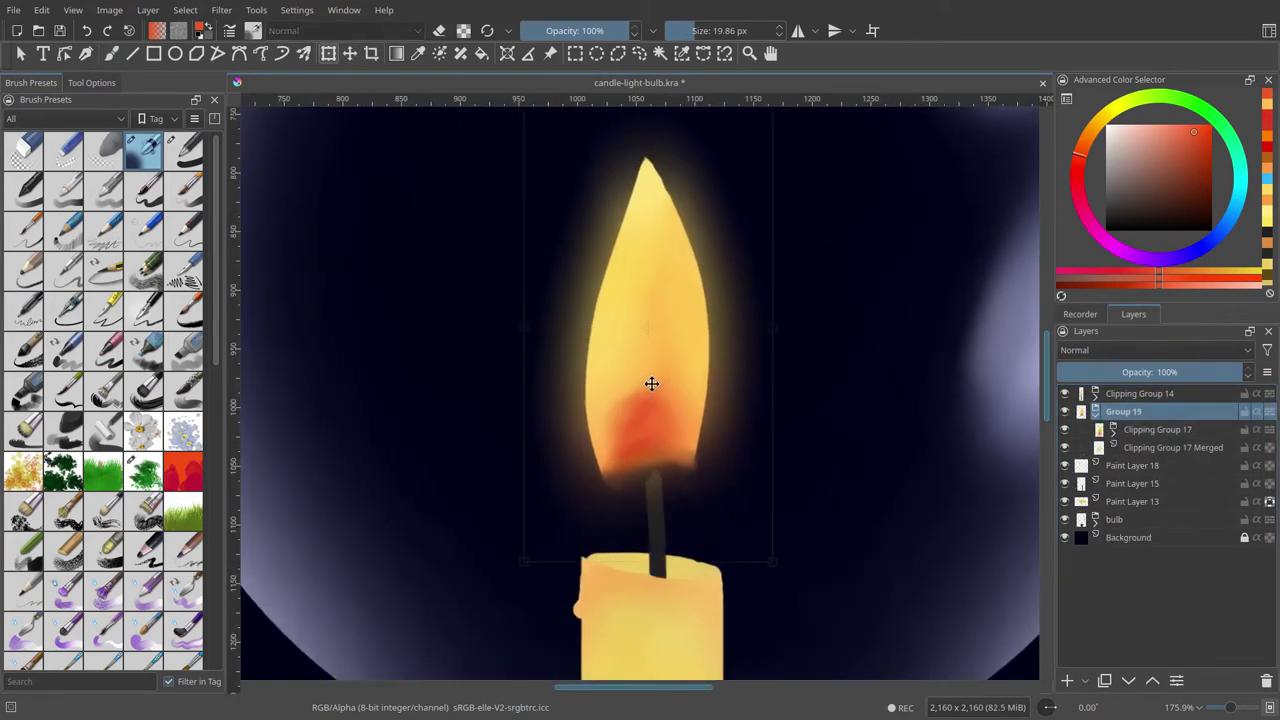
left_click_drag(648, 380, 653, 381)
key("Return")
Step: On Paint Layer 18, airbrush a lighter cyan-blue glow around the wick, extending toward its tip
key("x")
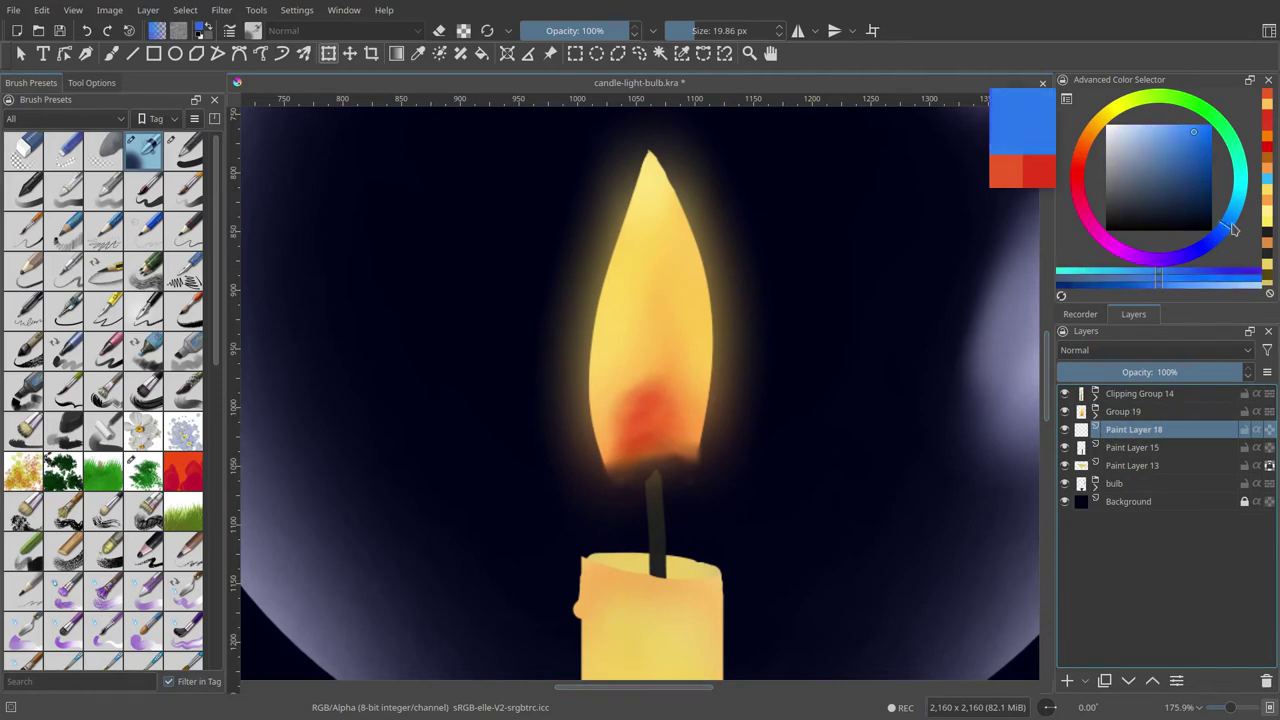
key("b")
scroll(605, 380, "up", 3)
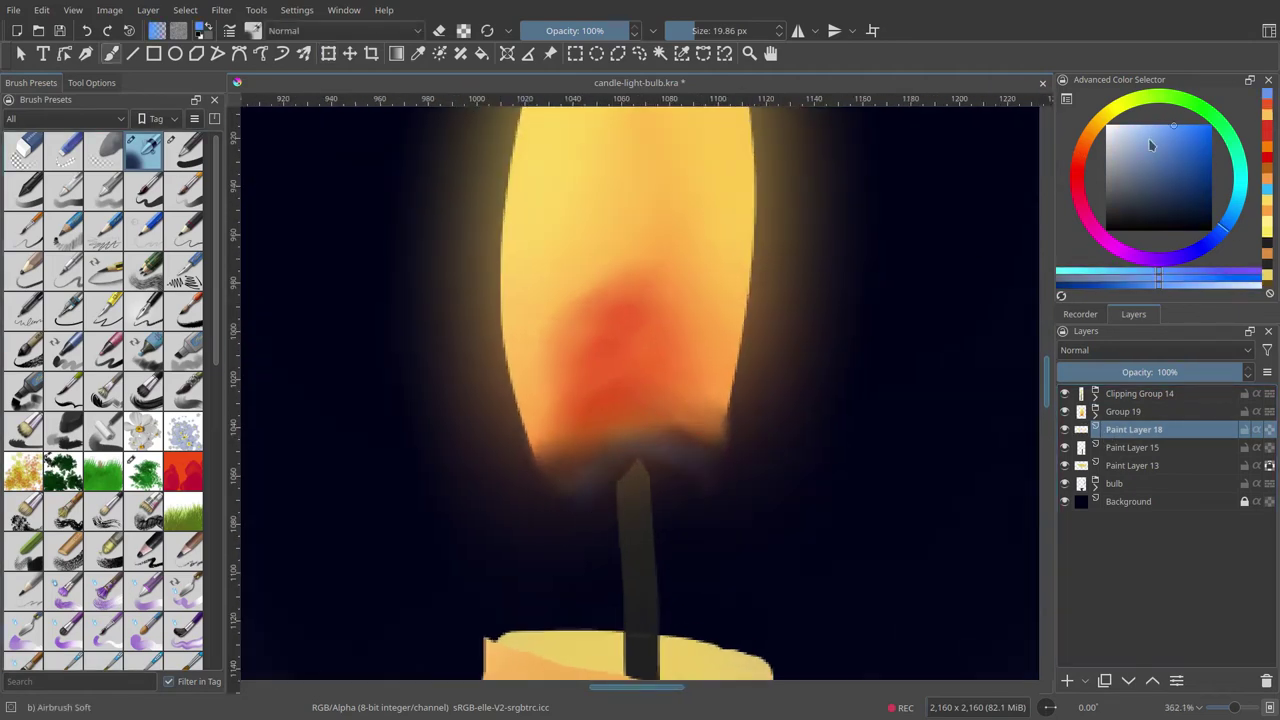
left_click(593, 476, "ctrl")
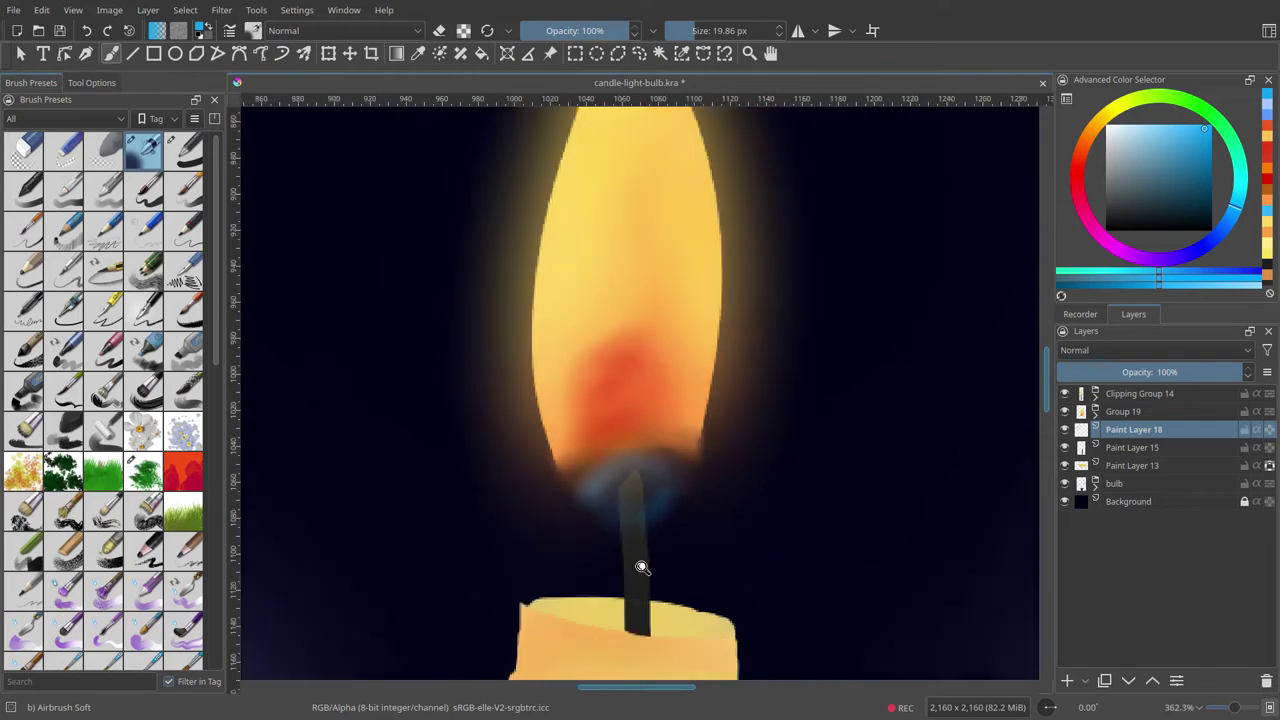
scroll(605, 430, "up", 1)
mouse_move(557, 495)
left_mouse_down()
mouse_move(654, 463)
mouse_move(580, 457)
mouse_move(645, 404)
left_mouse_up()
scroll(586, 491, "down", 8)
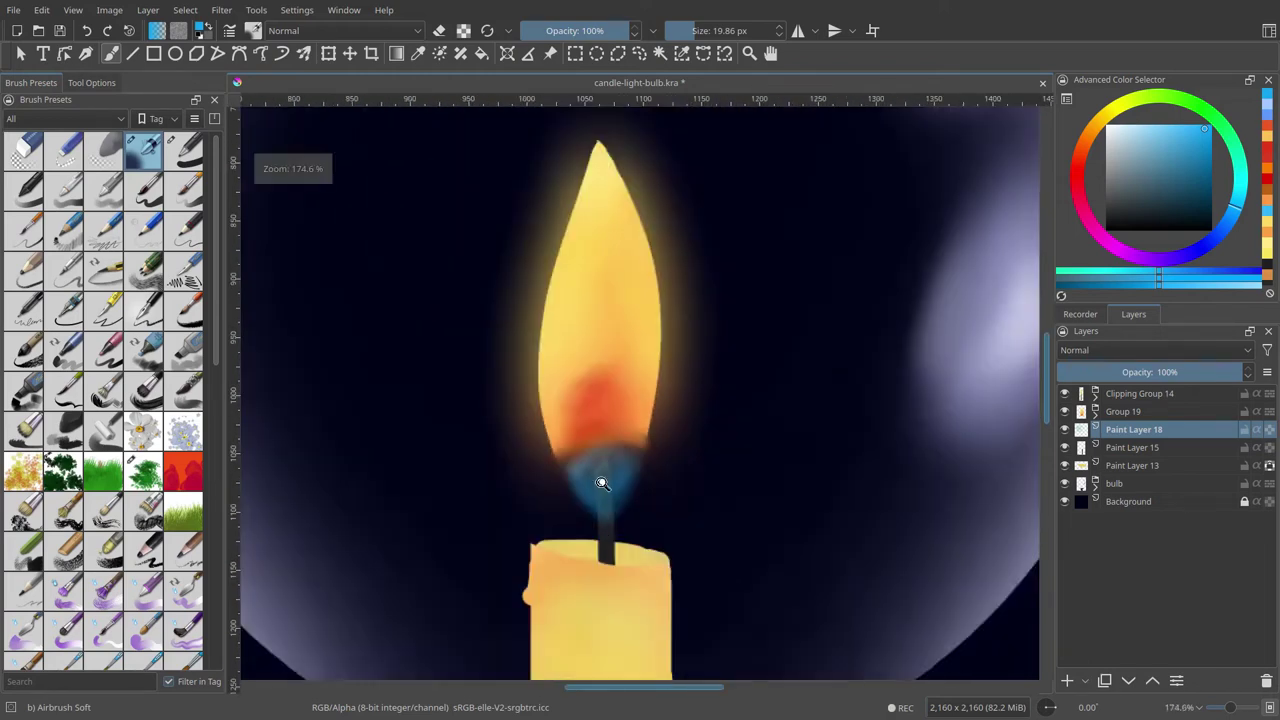
scroll(600, 480, "up", 10)
mouse_move(626, 563)
left_mouse_down()
mouse_move(563, 436)
mouse_move(583, 464)
left_mouse_up()
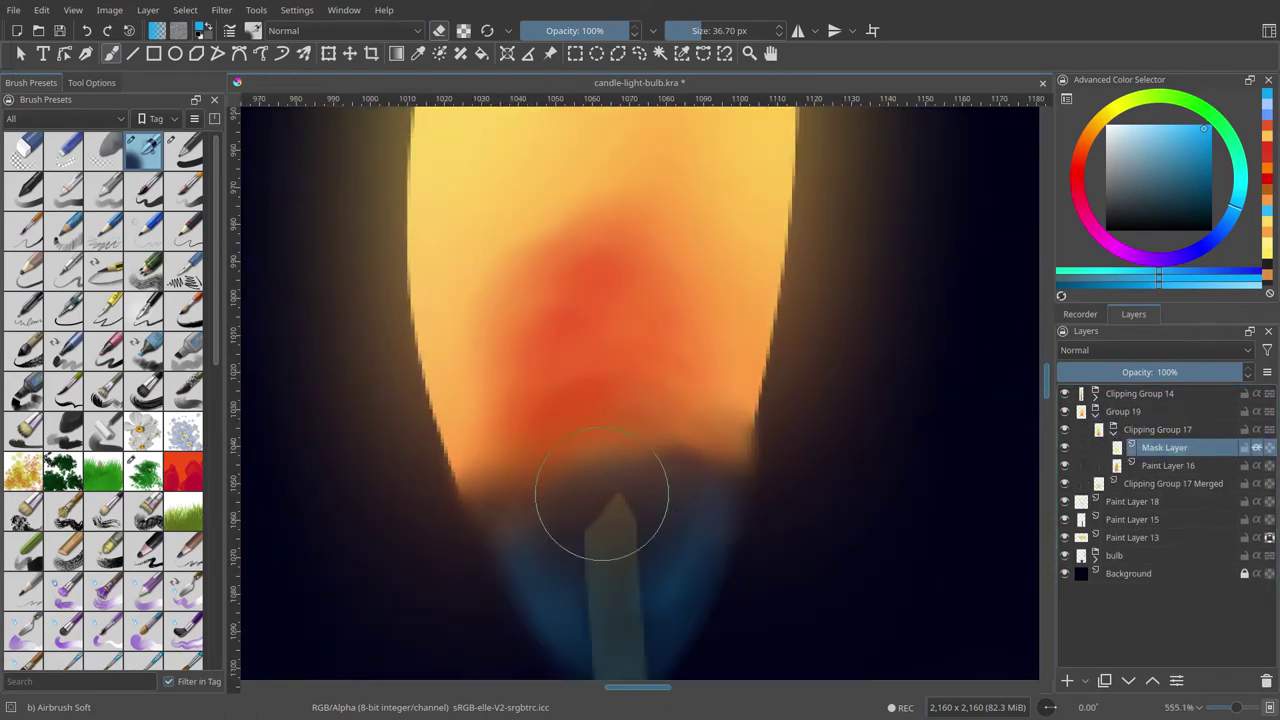
Step: Sample the flame's colours and switch to lighter peach and yellow-orange tones on the Mask Layer
key("Page_Down")
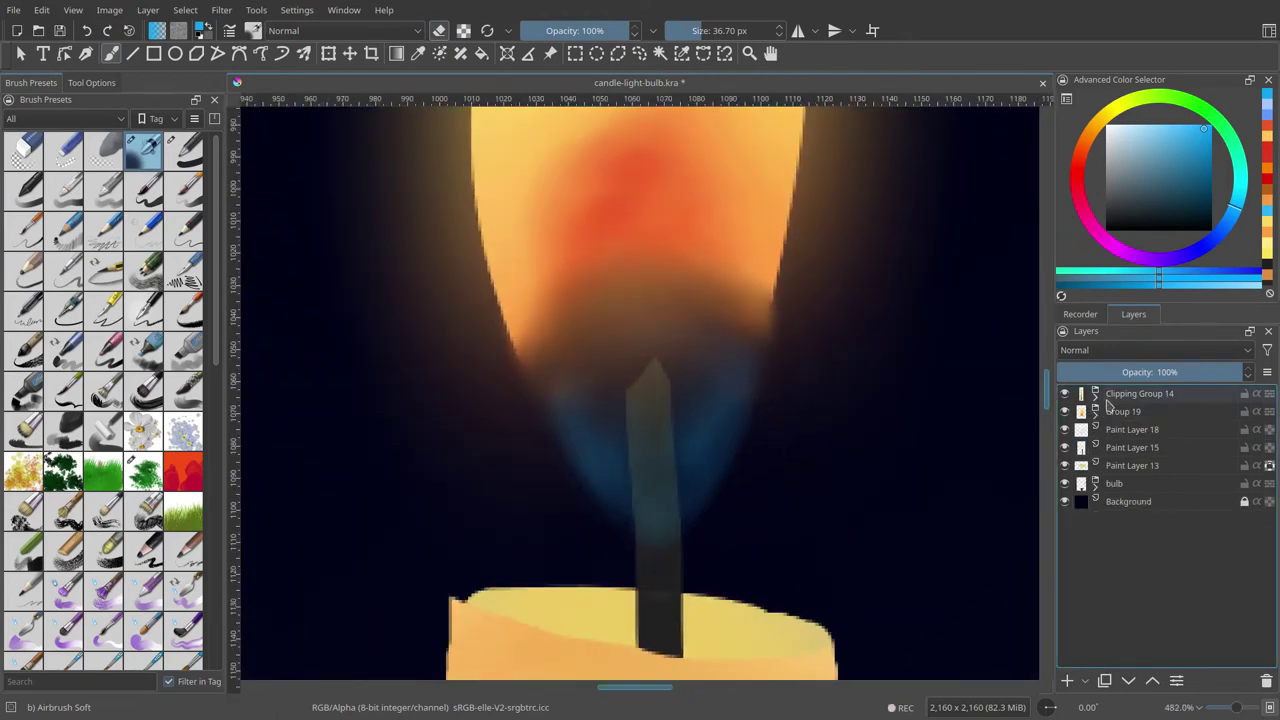
left_click(707, 441, "ctrl")
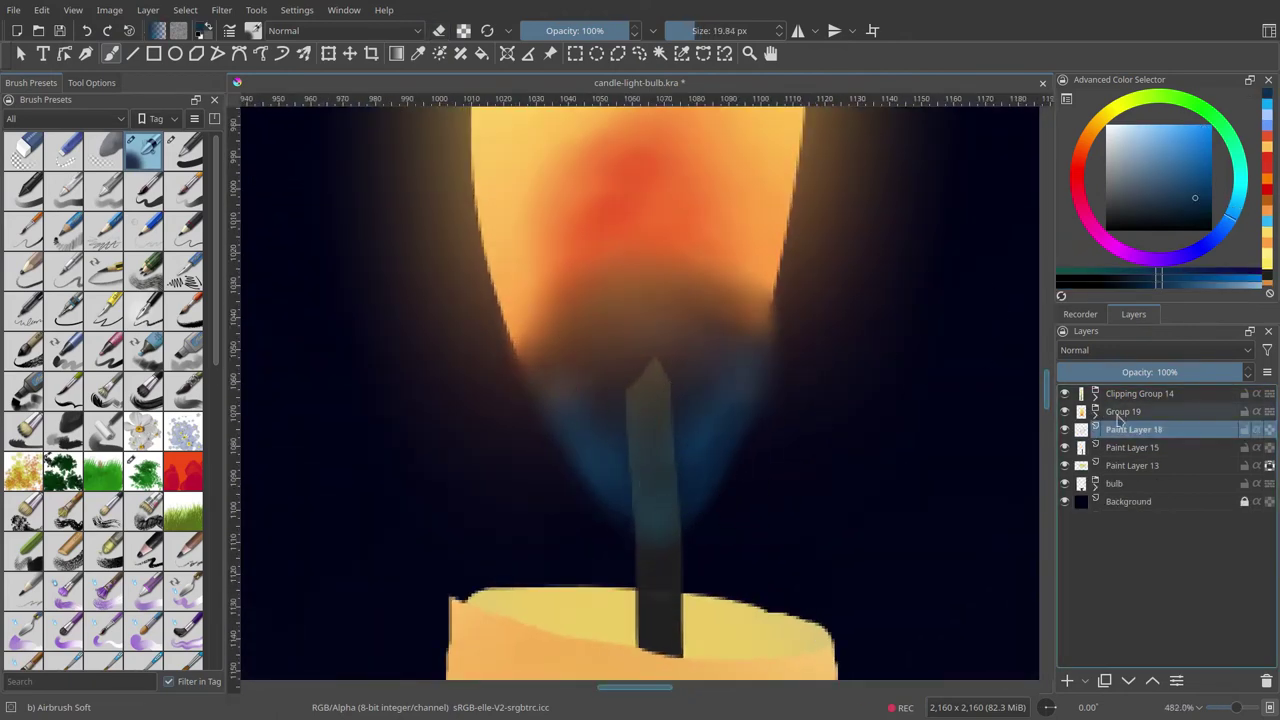
key("Page_Up")
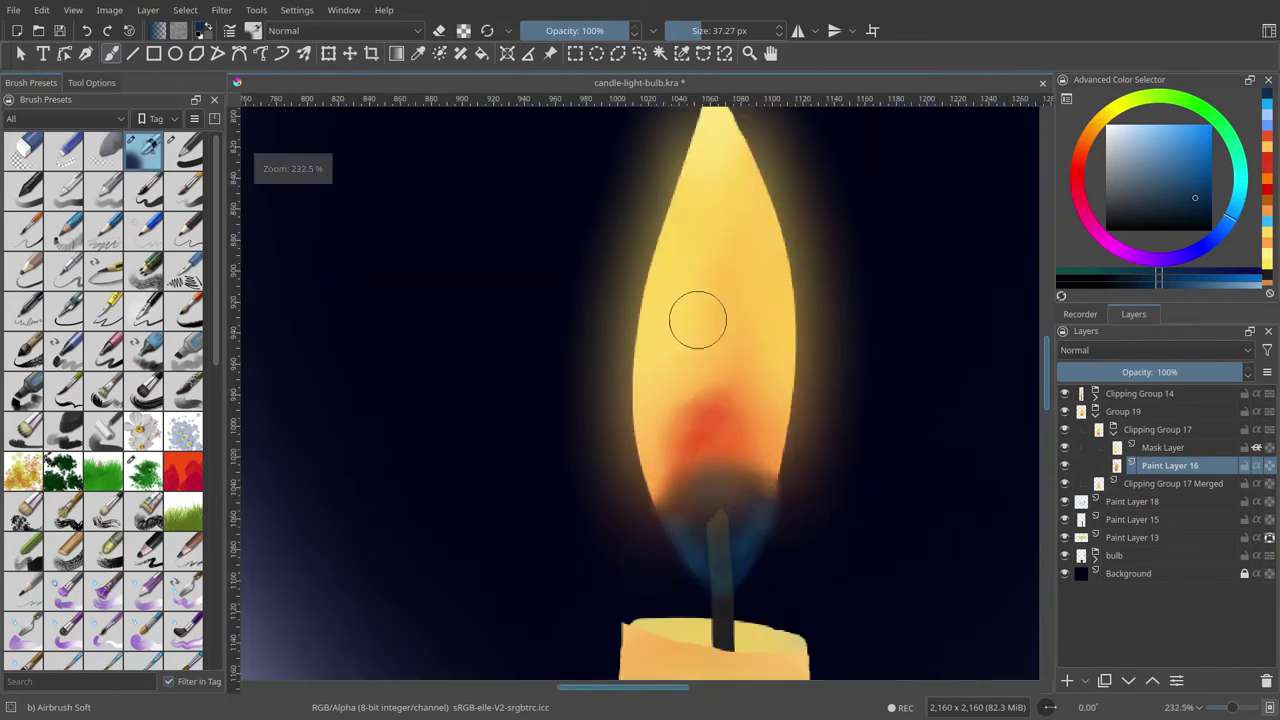
left_click(749, 375, "ctrl")
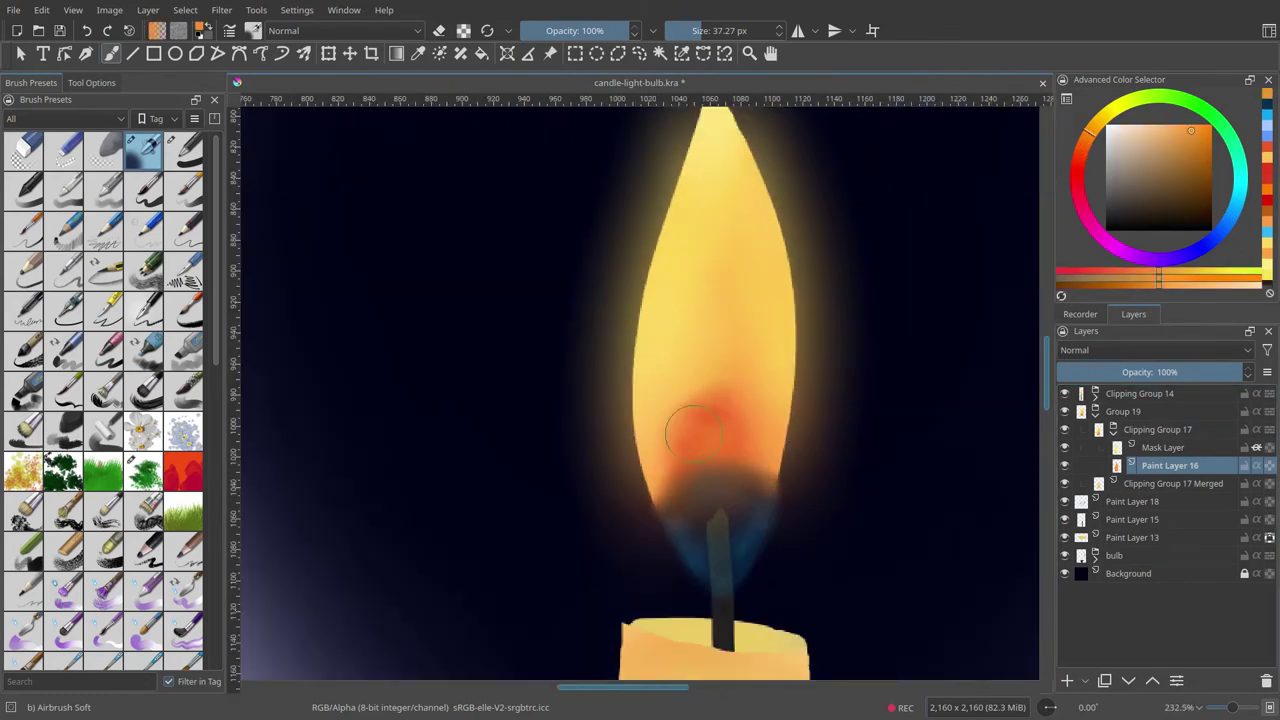
key("Page_Up")
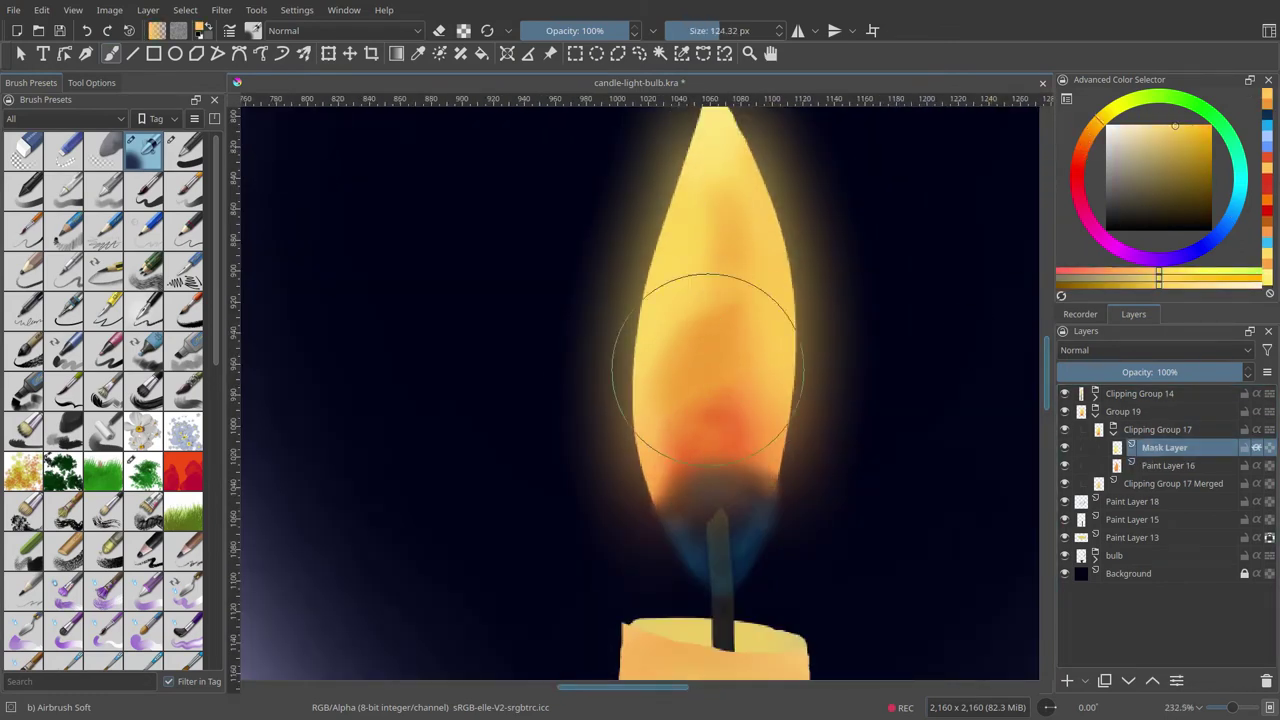
left_click(734, 223, "ctrl")
scroll(618, 443, "up", 3)
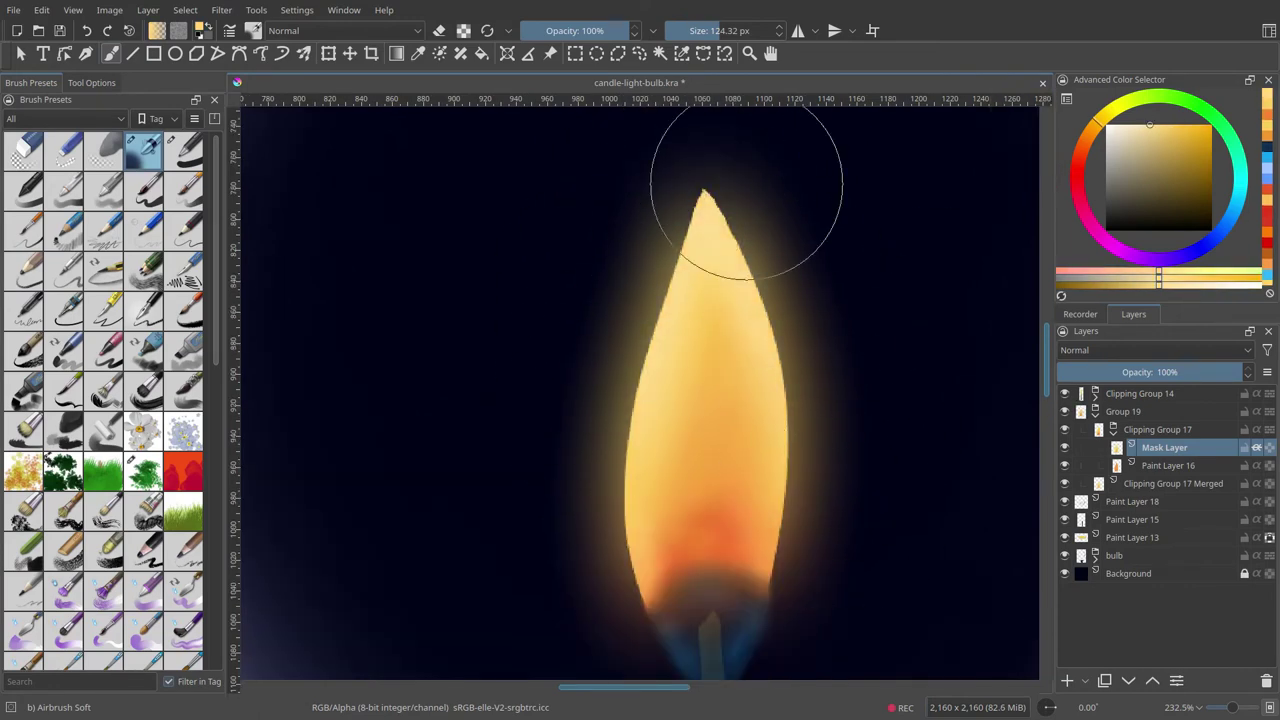
left_click(729, 400, "ctrl")
scroll(729, 400, "down", 5)
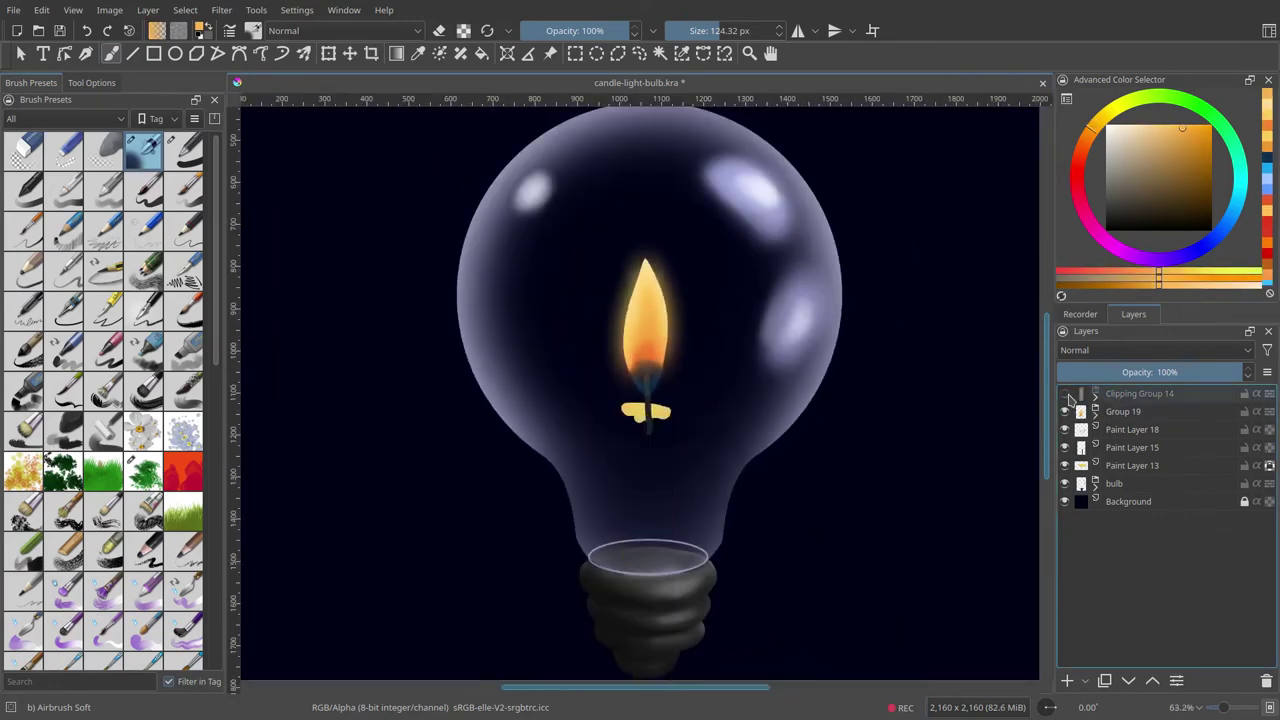
Step: Reorder Paint Layer 13 below Group 19 and Paint Layers 18 and 15
left_click_drag(1269, 537, 1270, 413)
left_click(1200, 429)
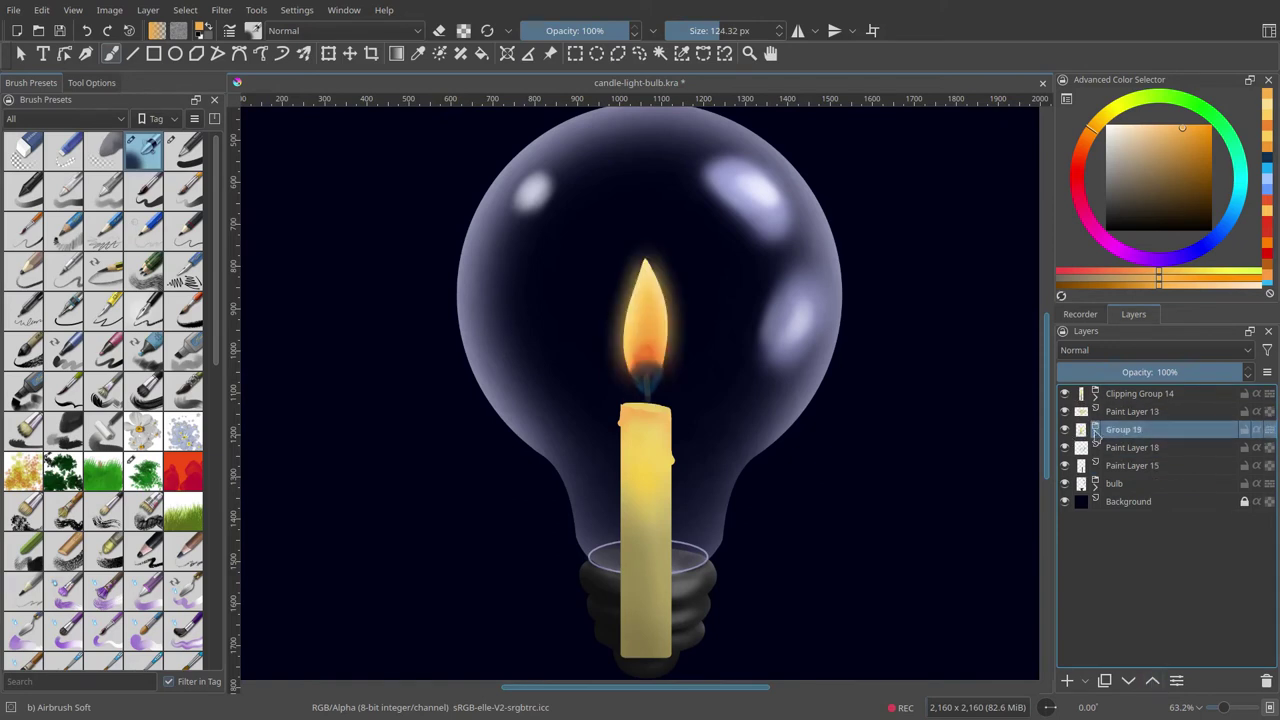
left_click(1153, 681)
left_click(1132, 429)
left_click(1128, 681)
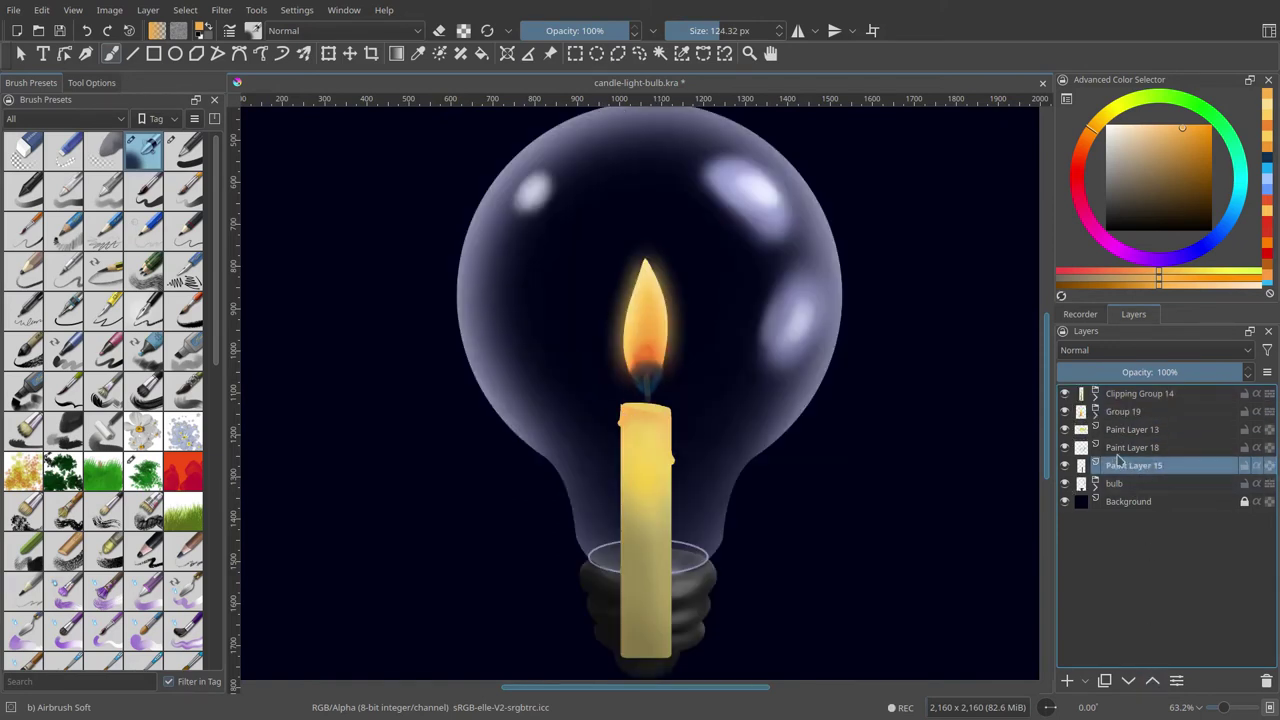
left_click(1128, 681)
Step: Group the candle layers and name the group 'candle'
left_click(1140, 393, "shift")
key("ctrl+g")
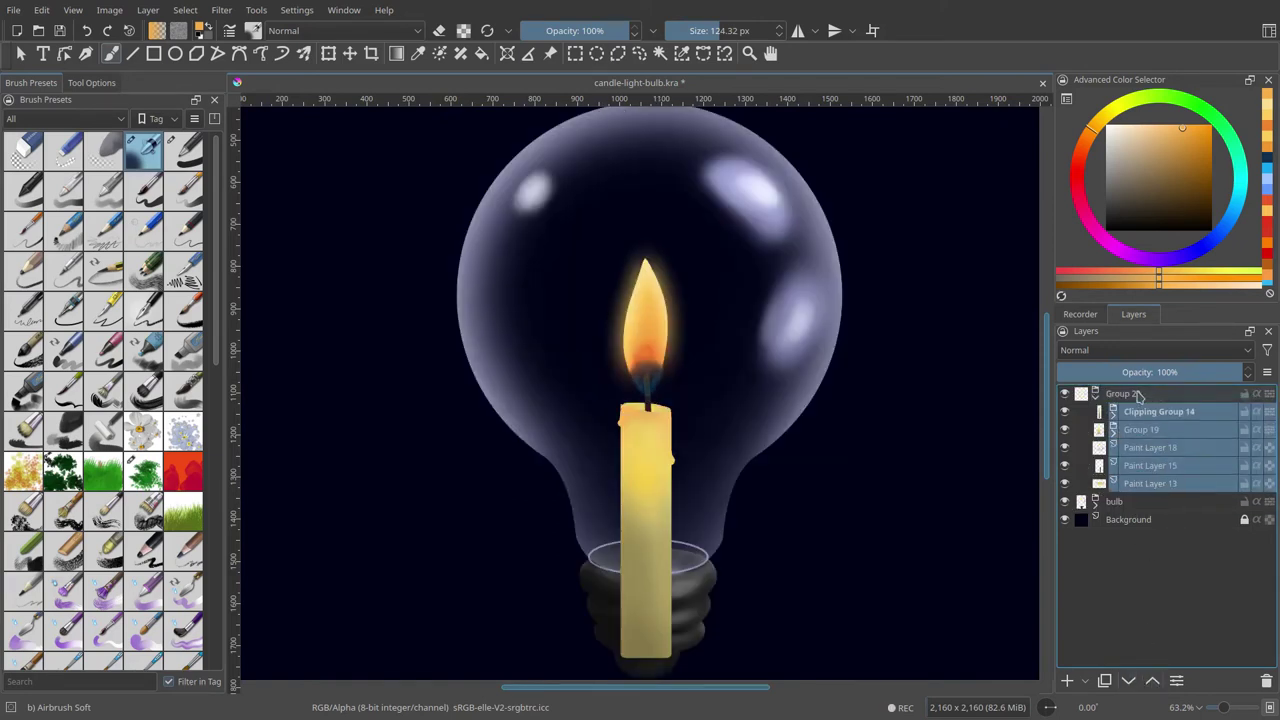
double_click(1130, 393)
type("candle")
key("Return")
Step: Move the candle group down into the bulb group and ungroup Group 6
left_click(1095, 411)
left_click(1128, 681)
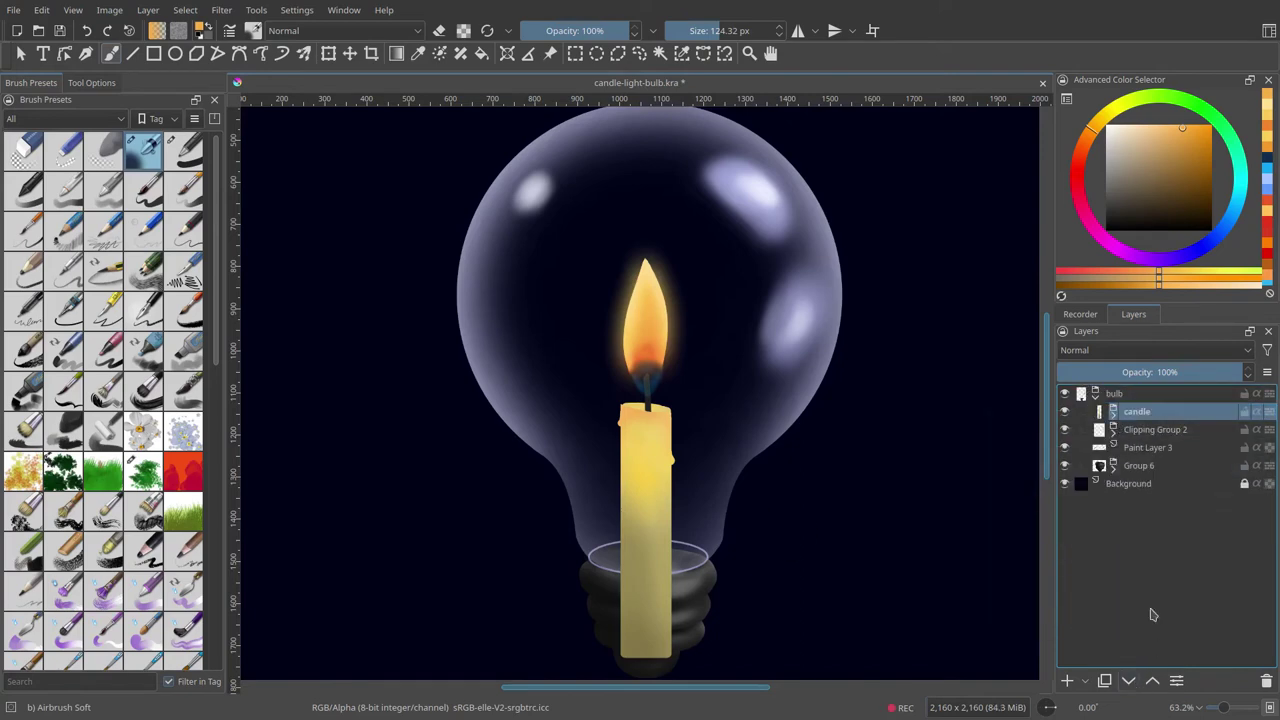
left_click(1130, 681)
key("ctrl+z")
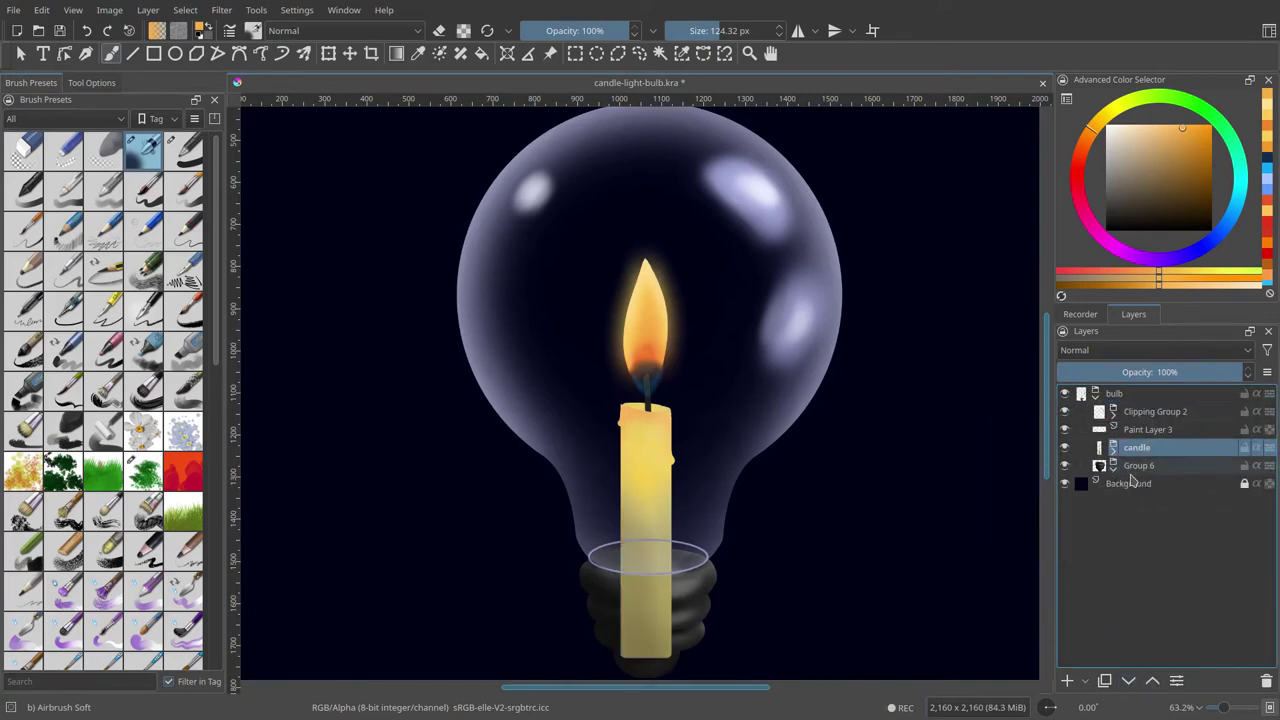
right_click(1138, 465)
left_click(1000, 700)
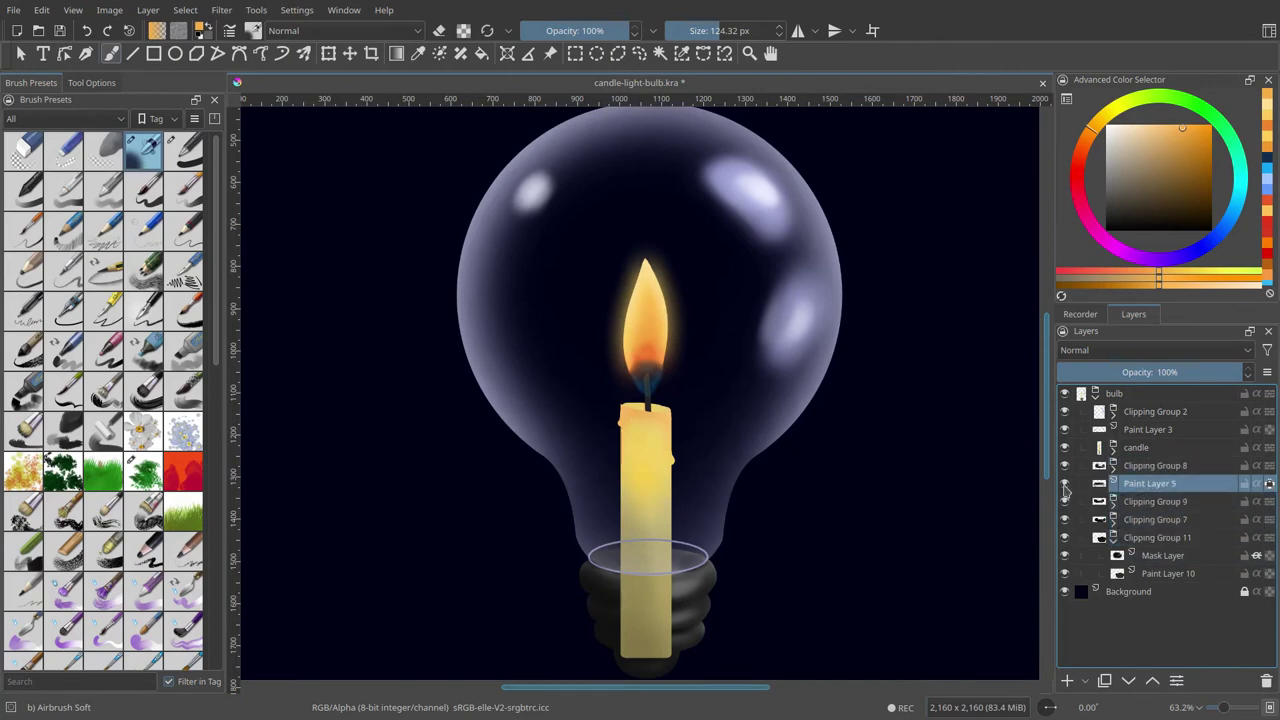
Step: Raise Clipping Groups 8, 9, 7 and 11 above the candle group
left_click(1157, 681)
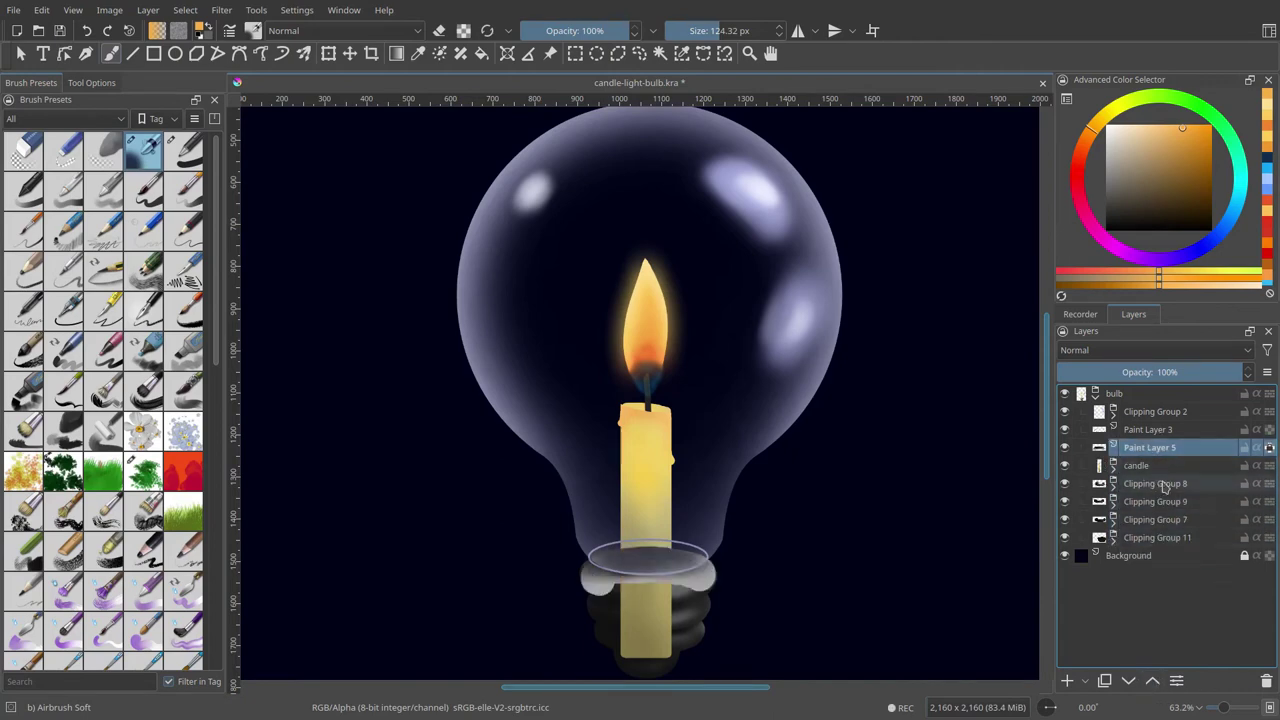
left_click(1160, 484)
left_click(1152, 681)
left_click(1152, 681)
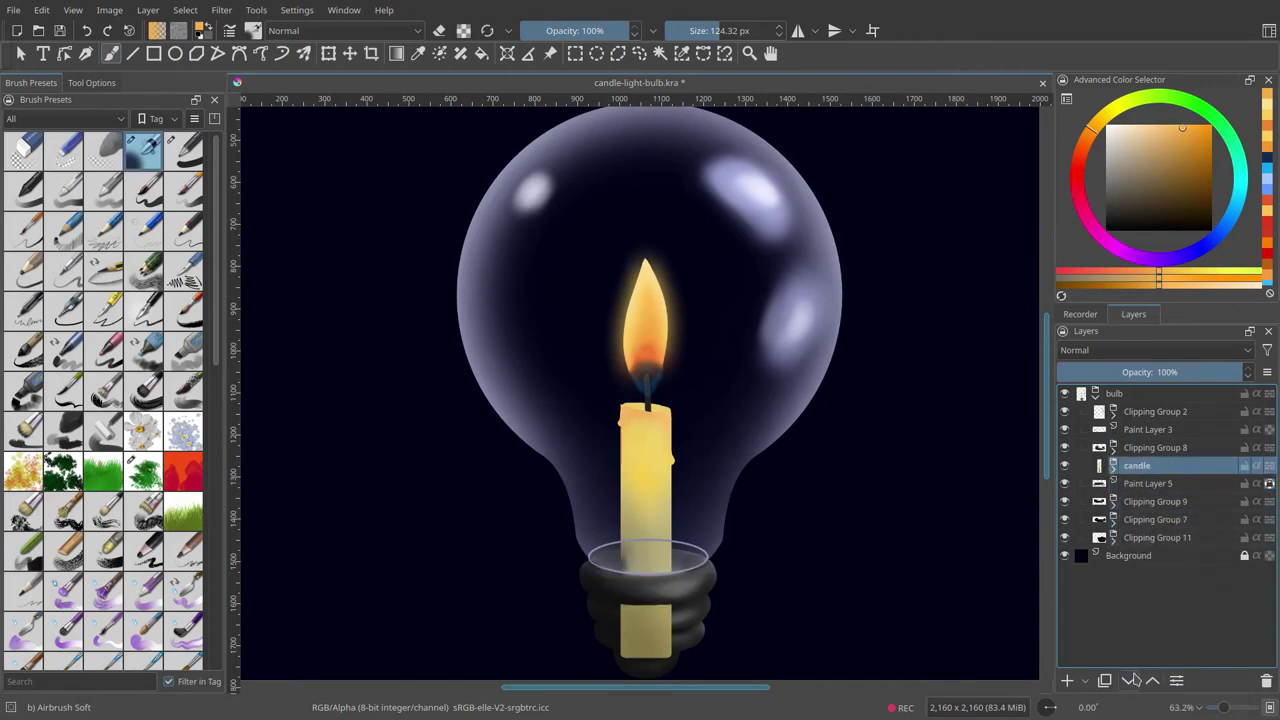
left_click(1155, 501)
left_click(1128, 681)
left_click(1128, 681)
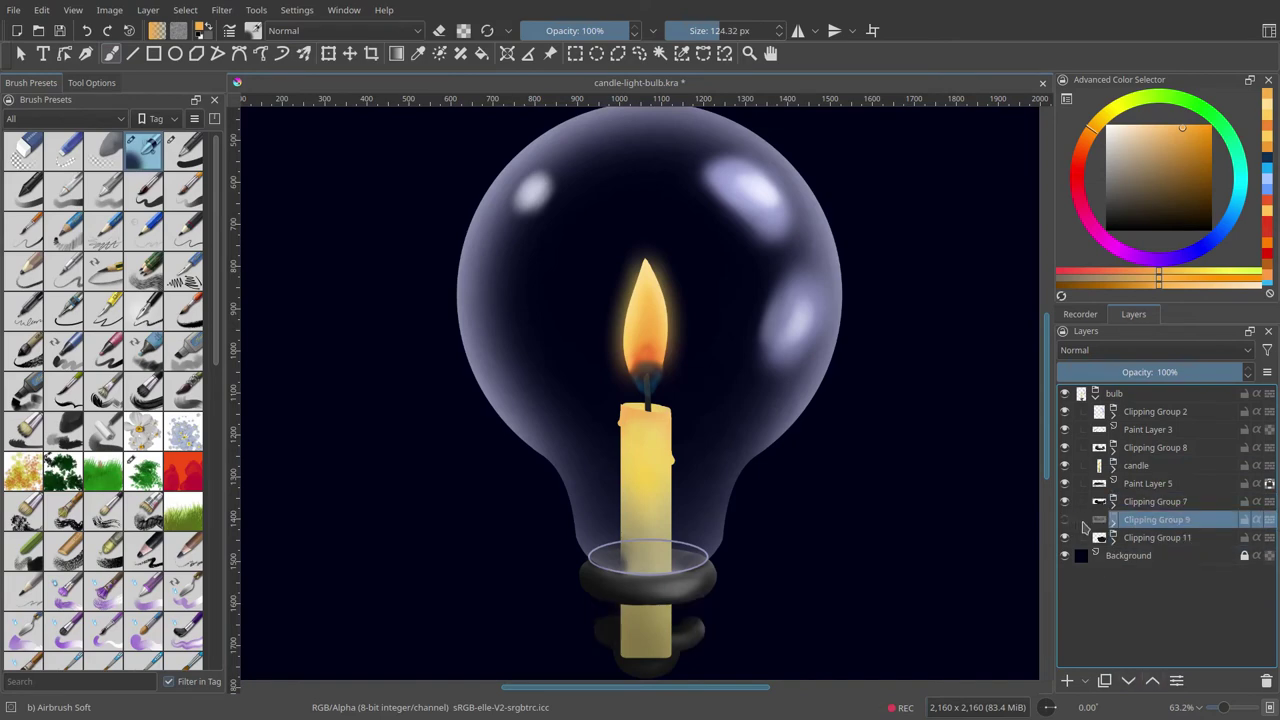
double_click(1157, 681)
left_click(1155, 519)
double_click(1157, 681)
left_click(1157, 537)
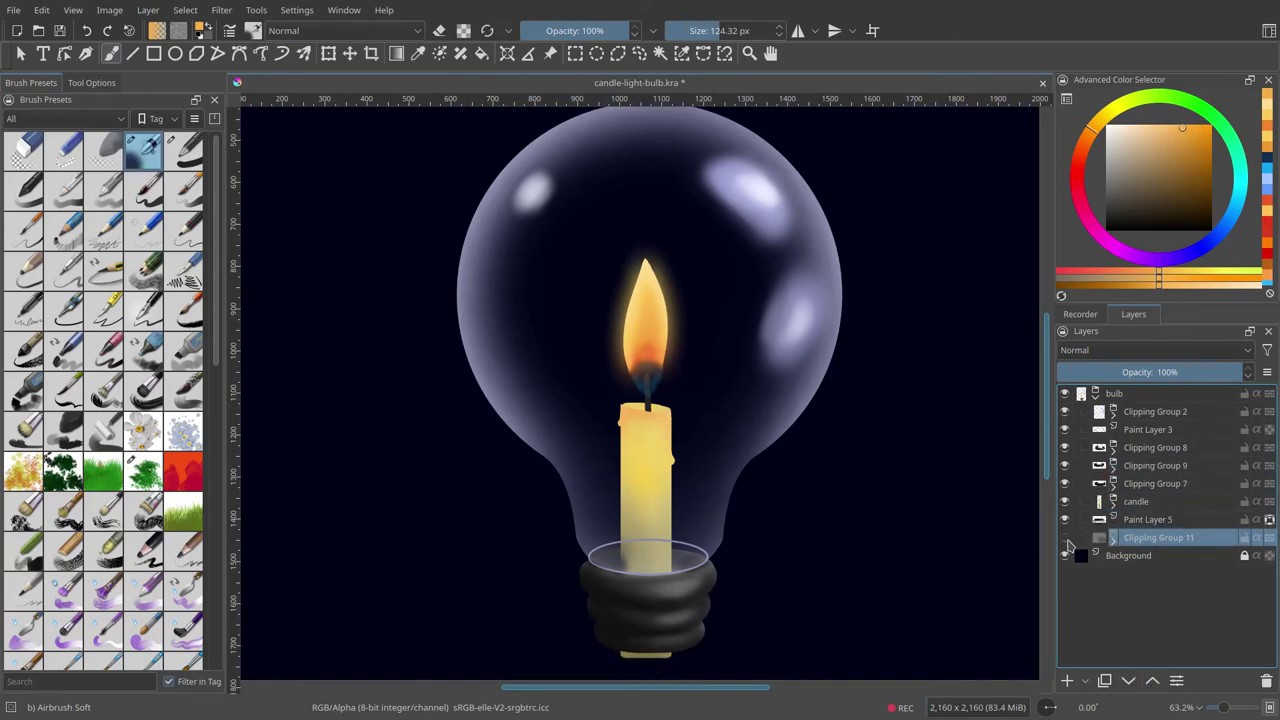
double_click(1157, 681)
Step: Expand the candle group and Group 19, select the Clipping Group 14 mask, and shrink the brush to about 40 px
scroll(734, 437, "up", 3)
scroll(734, 437, "up", 2)
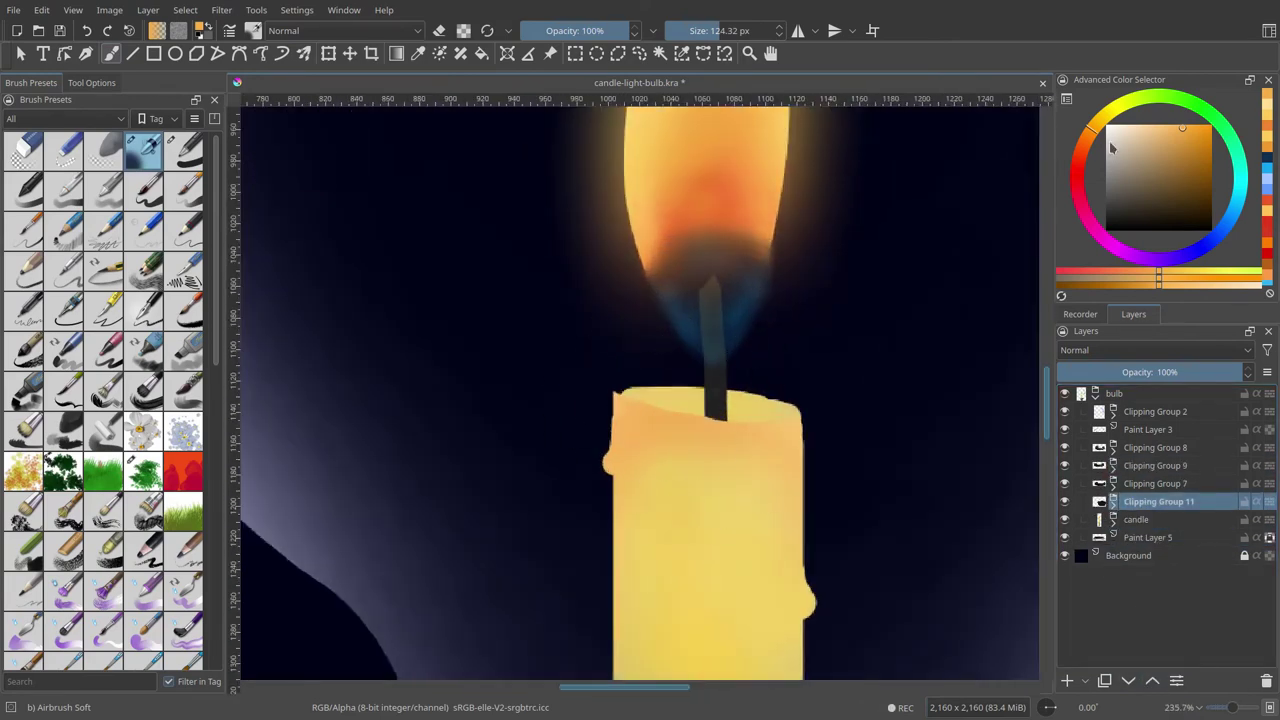
left_click(1113, 519)
left_click(1131, 555)
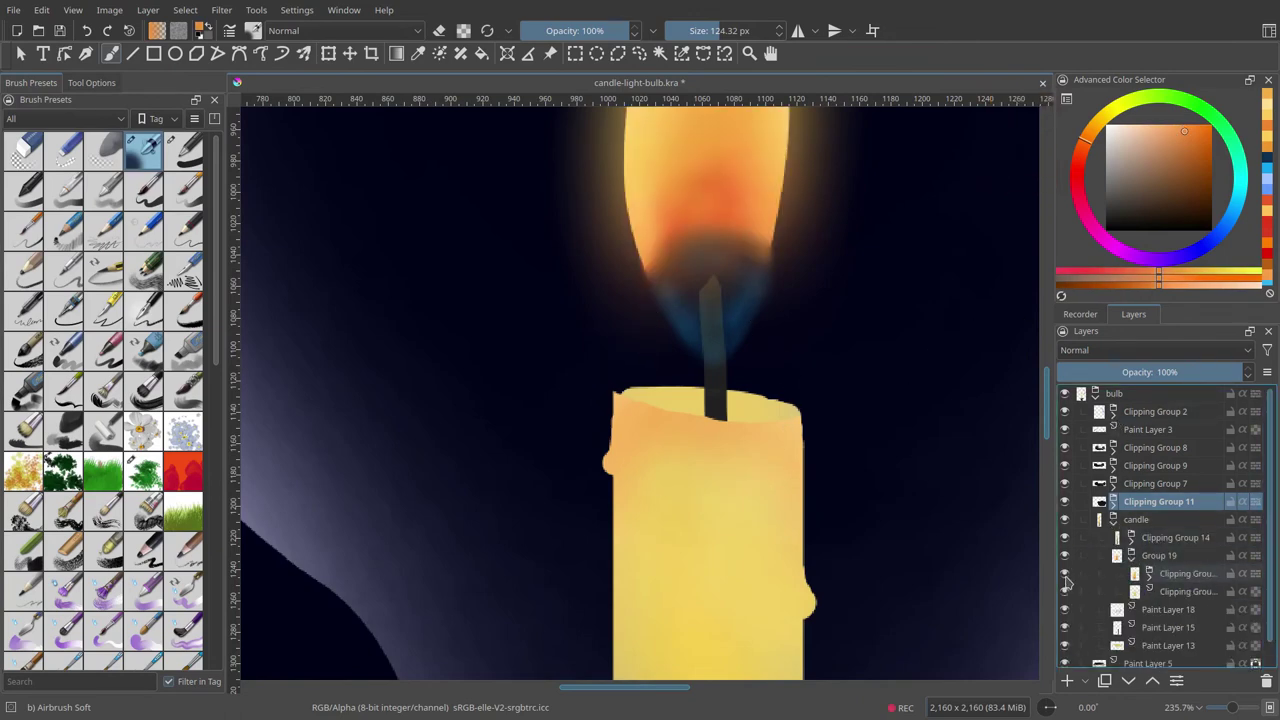
left_click_drag(1185, 573, 1150, 545)
key("bracketleft")
key("bracketleft")
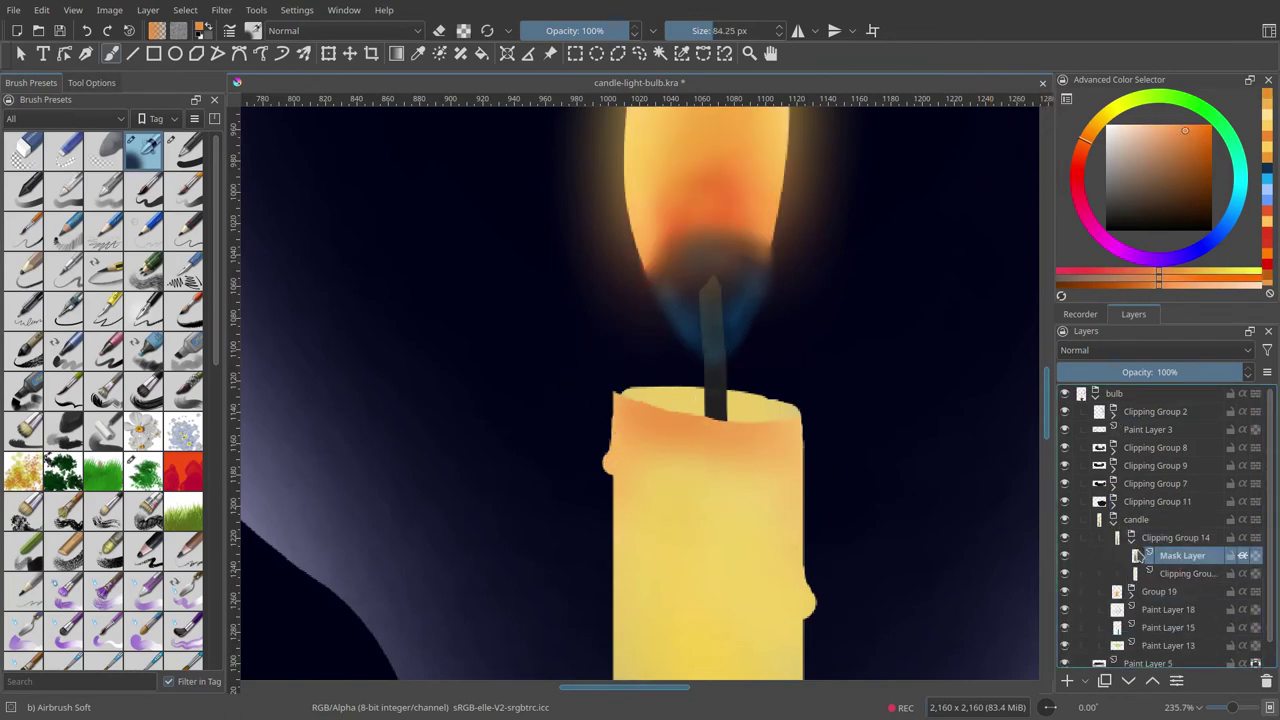
key("ctrl+z")
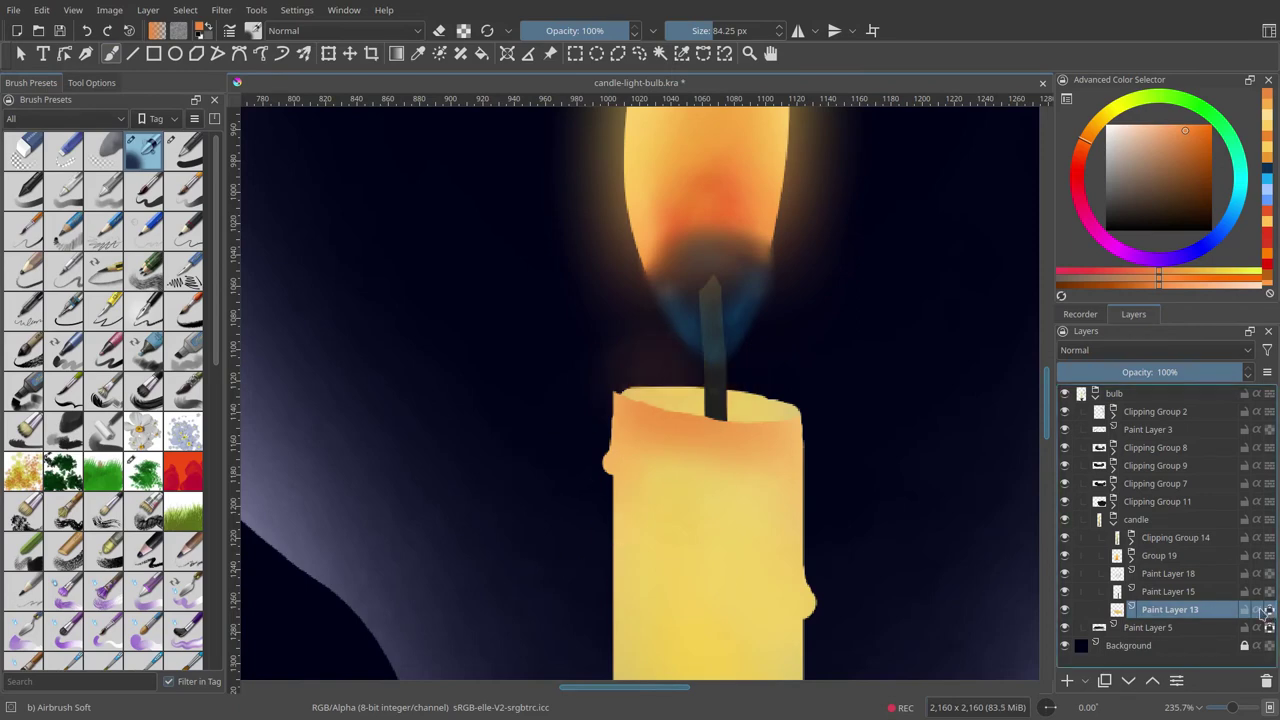
key("bracketleft")
key("bracketleft")
key("bracketleft")
key("ctrl+shift+z")
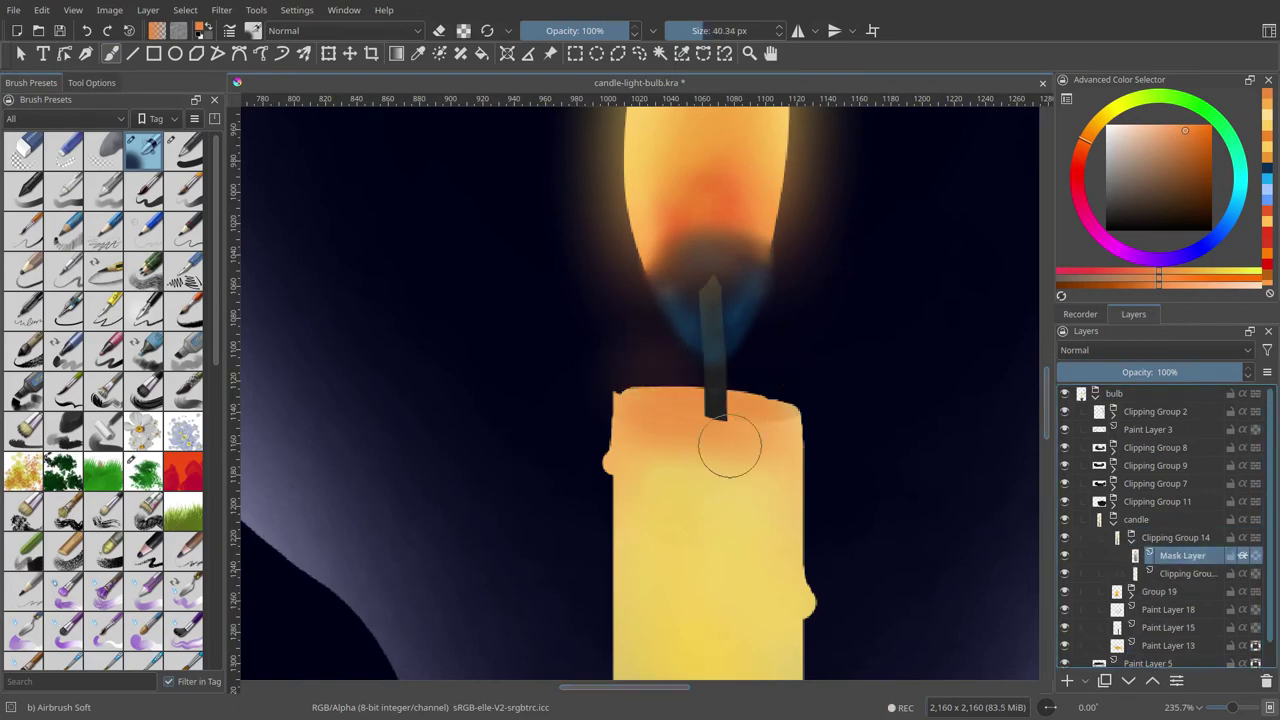
Step: Shade the candle's top rim in a lighter warm colour with an 18 px brush
left_click(631, 385, "ctrl")
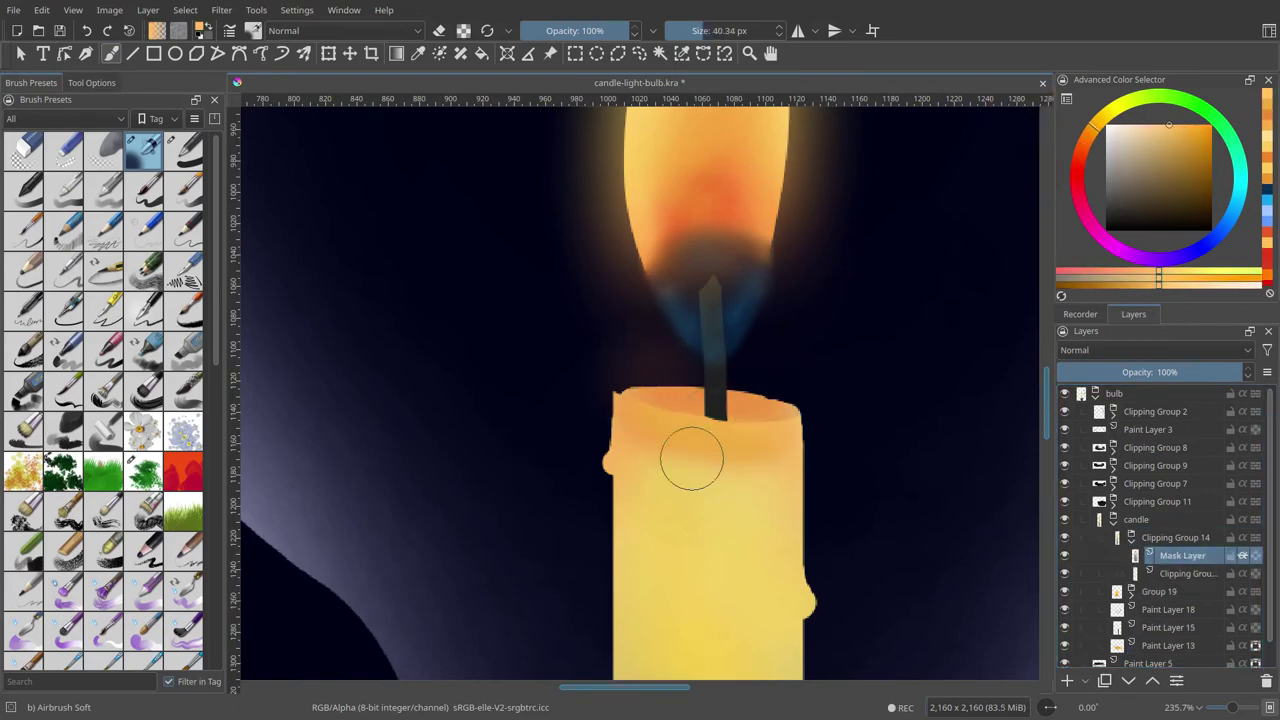
scroll(671, 443, "down", 5)
scroll(671, 443, "up", 3)
left_click(640, 420, "ctrl")
scroll(620, 380, "up", 3)
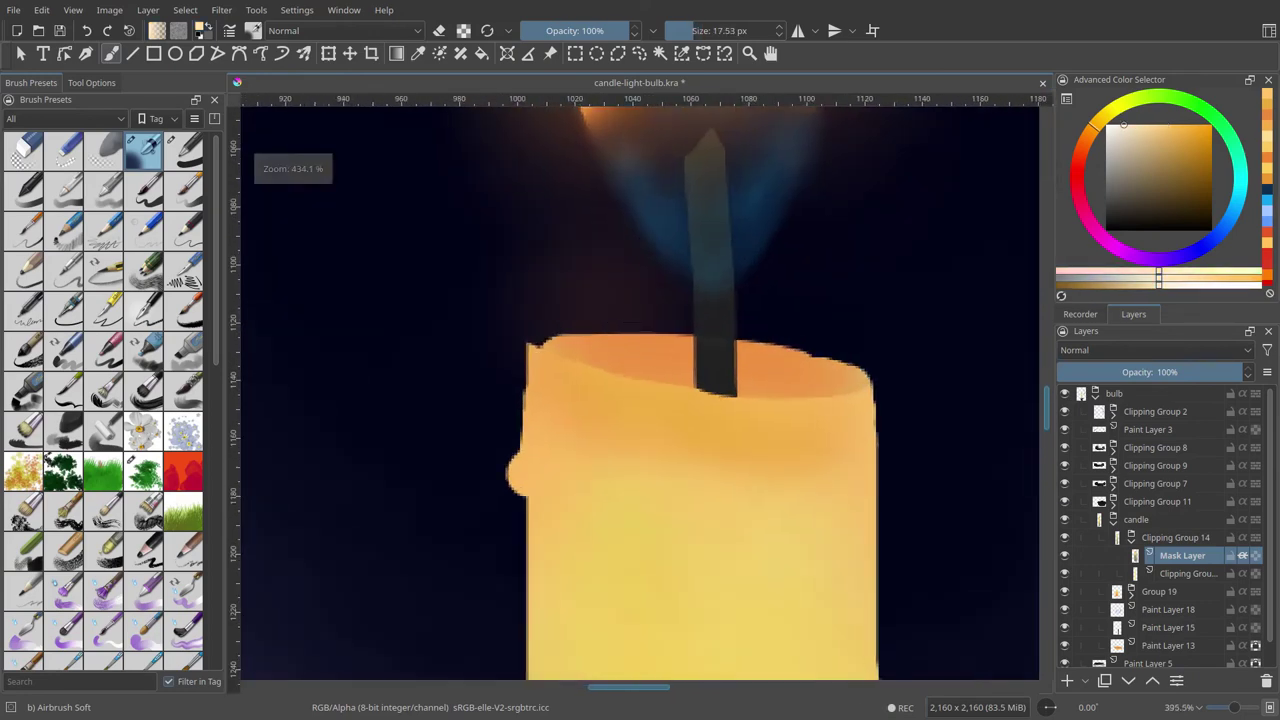
key("bracketleft")
key("bracketleft")
key("bracketleft")
scroll(1169, 600, "down", 1)
left_click(1169, 622)
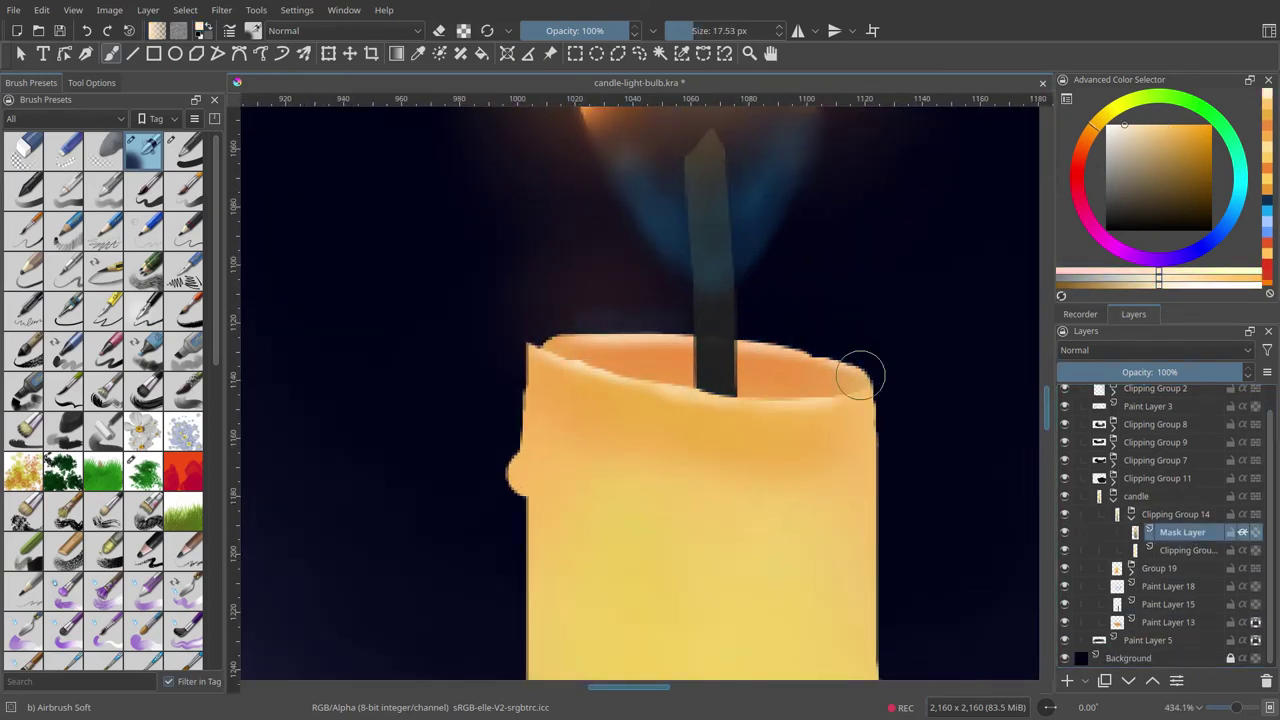
scroll(800, 420, "down", 2)
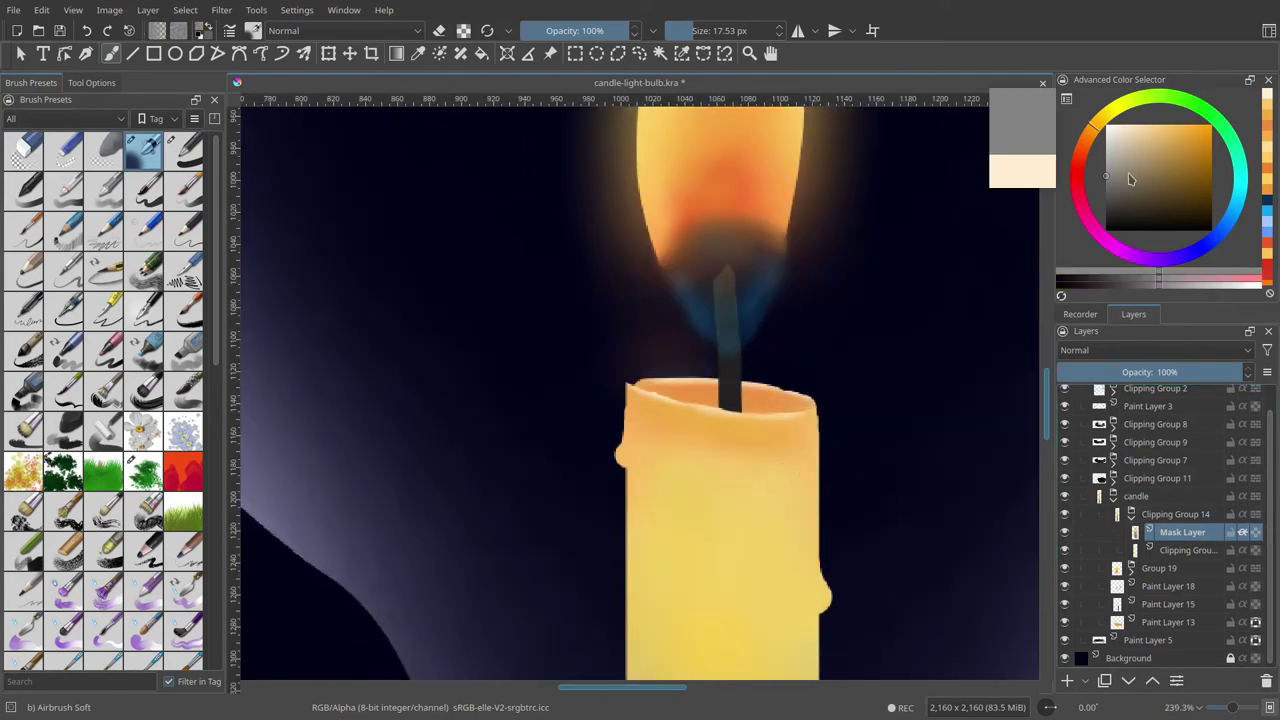
scroll(625, 460, "up", 3)
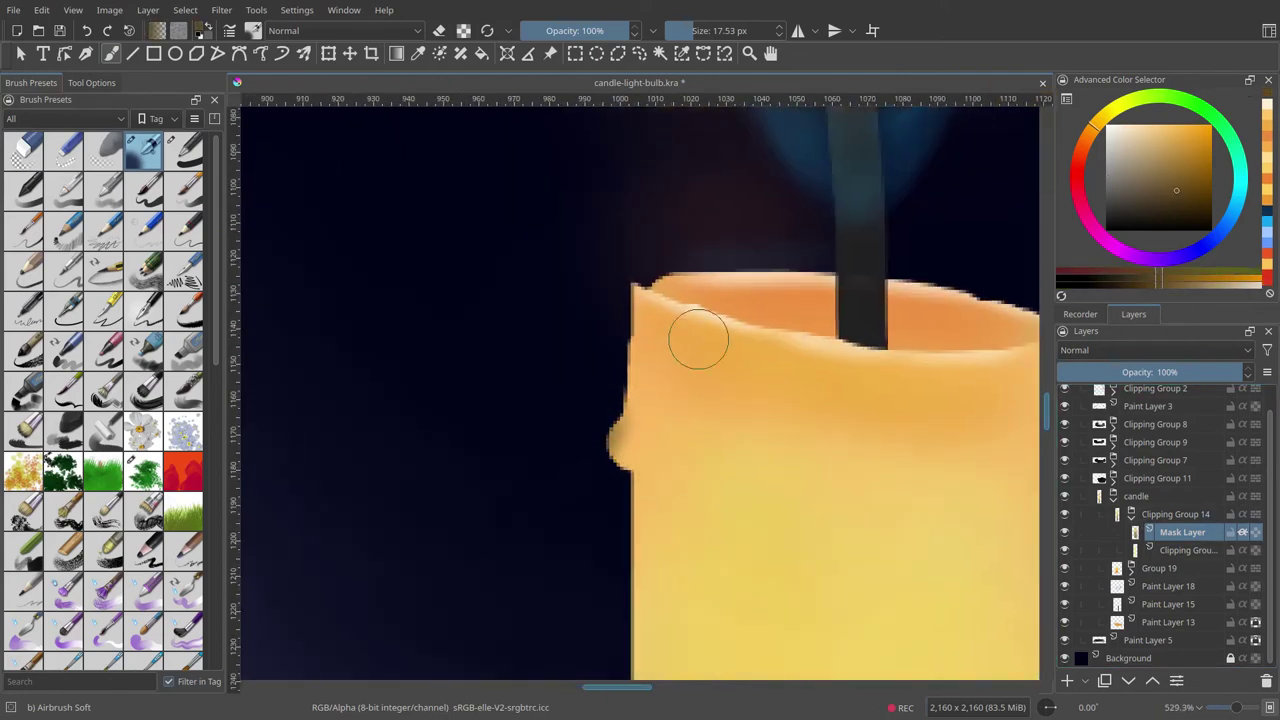
scroll(689, 463, "down", 3)
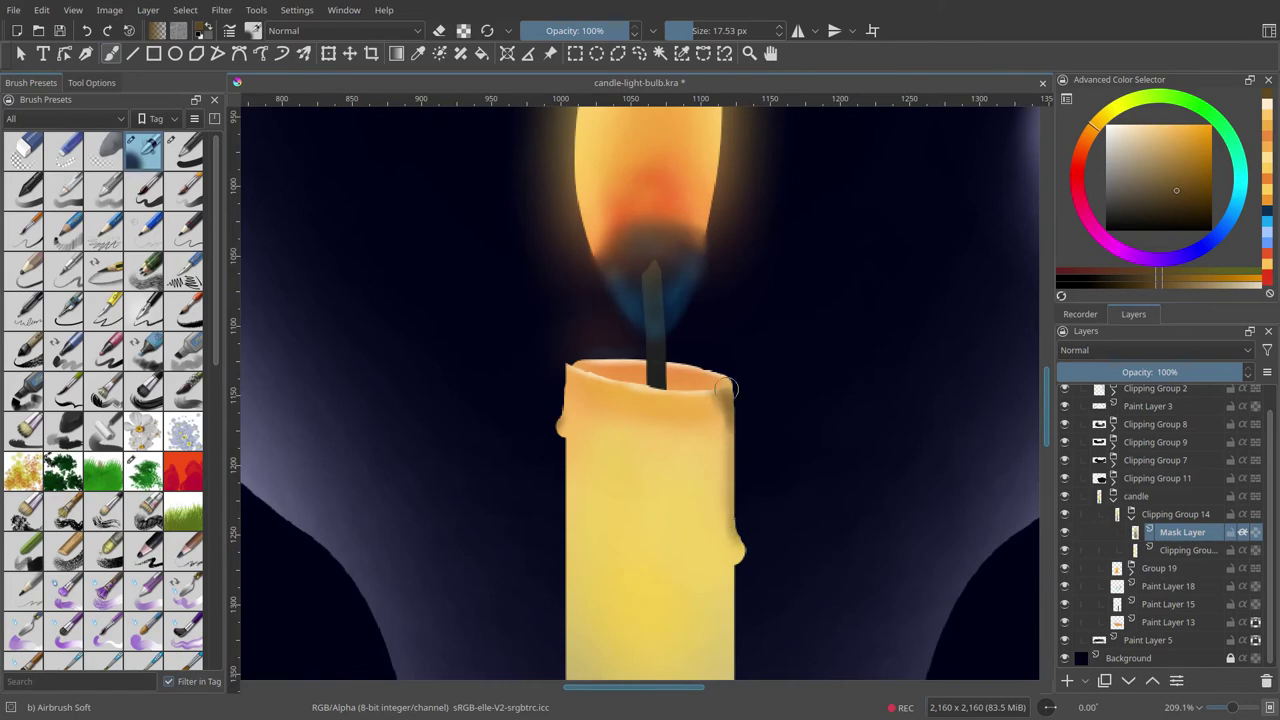
Step: Switch to a brighter orange and enlarge the brush to about 36 px
left_click(712, 381, "ctrl")
key("bracketright")
key("bracketright")
key("bracketright")
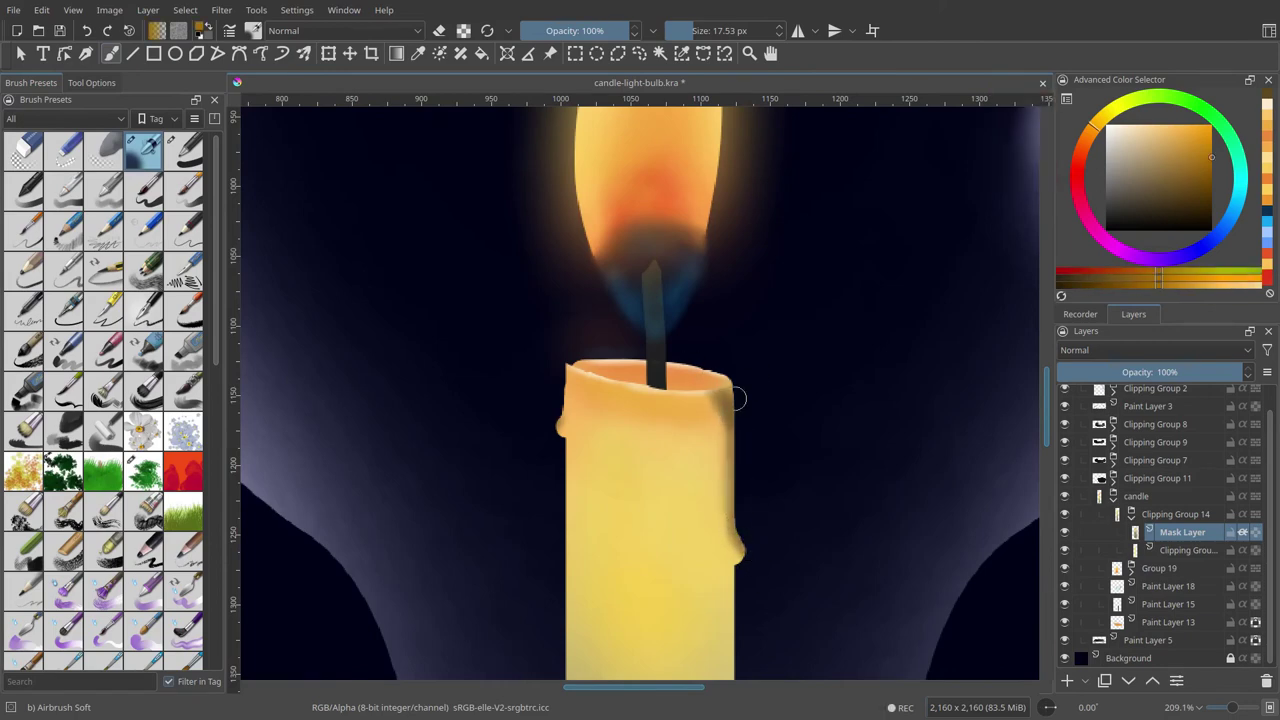
scroll(751, 420, "down", 2)
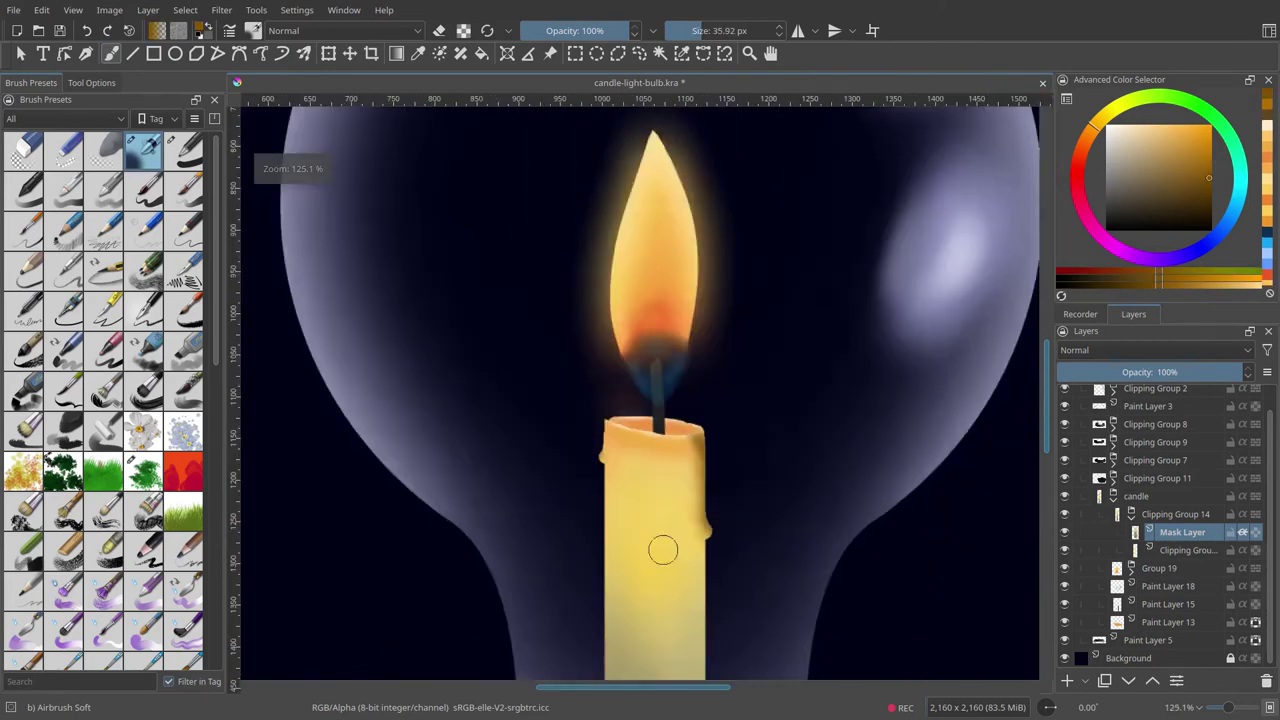
scroll(686, 321, "down", 3)
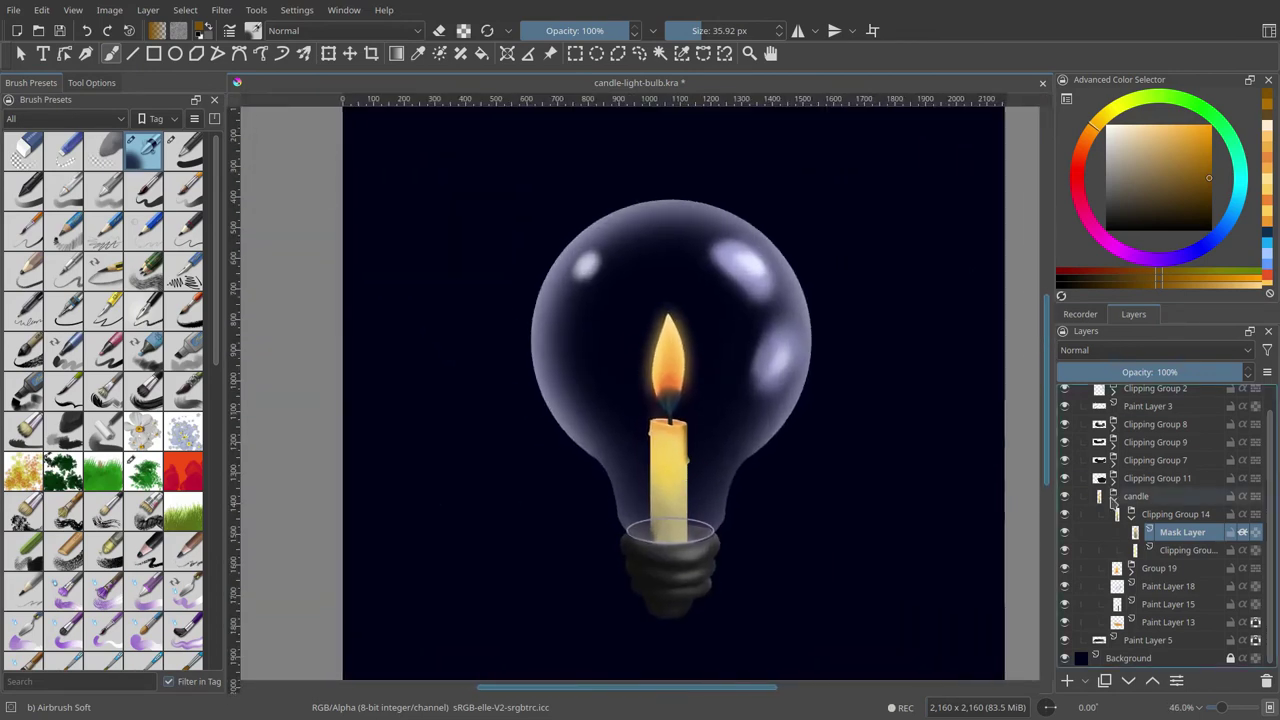
Step: Collapse the candle group and add a new paint layer inside Clipping Group 2
left_click(1113, 496)
left_click(1113, 411)
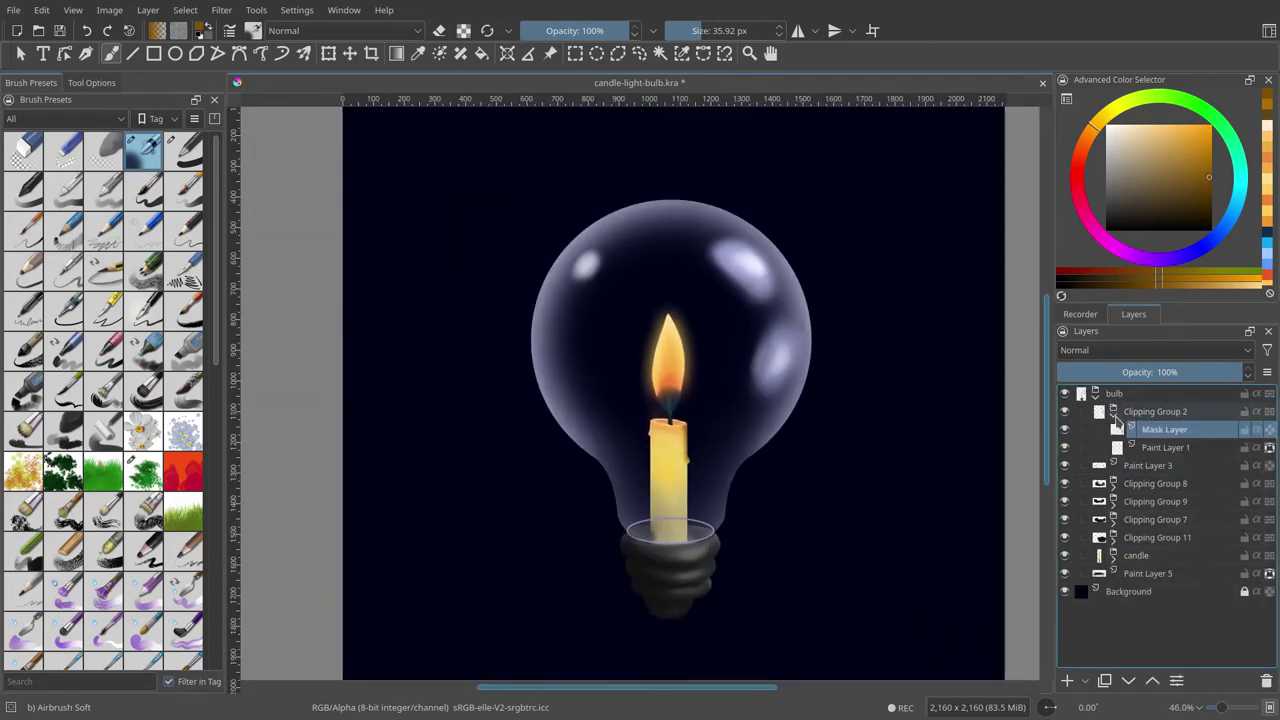
key("Insert")
left_click_drag(1150, 411, 1160, 456)
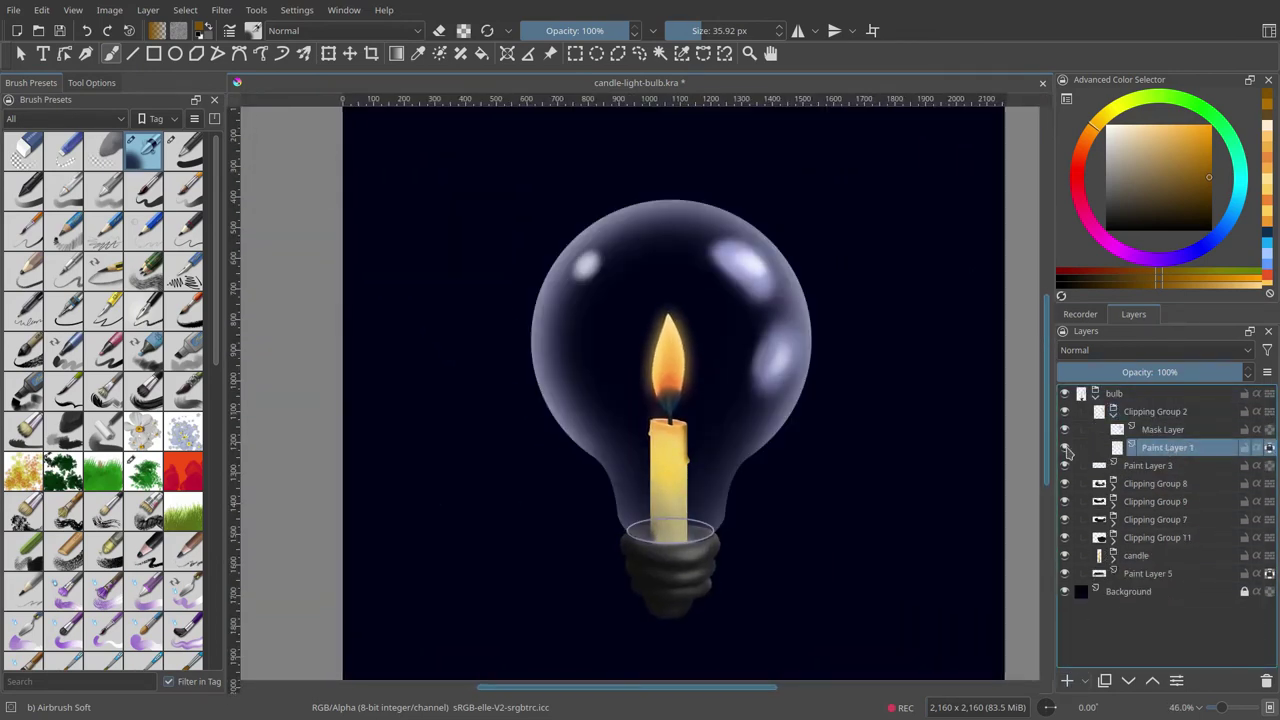
Step: Draw an ellipse at the top of the bulb and fill it dark as an opening
key("slash")
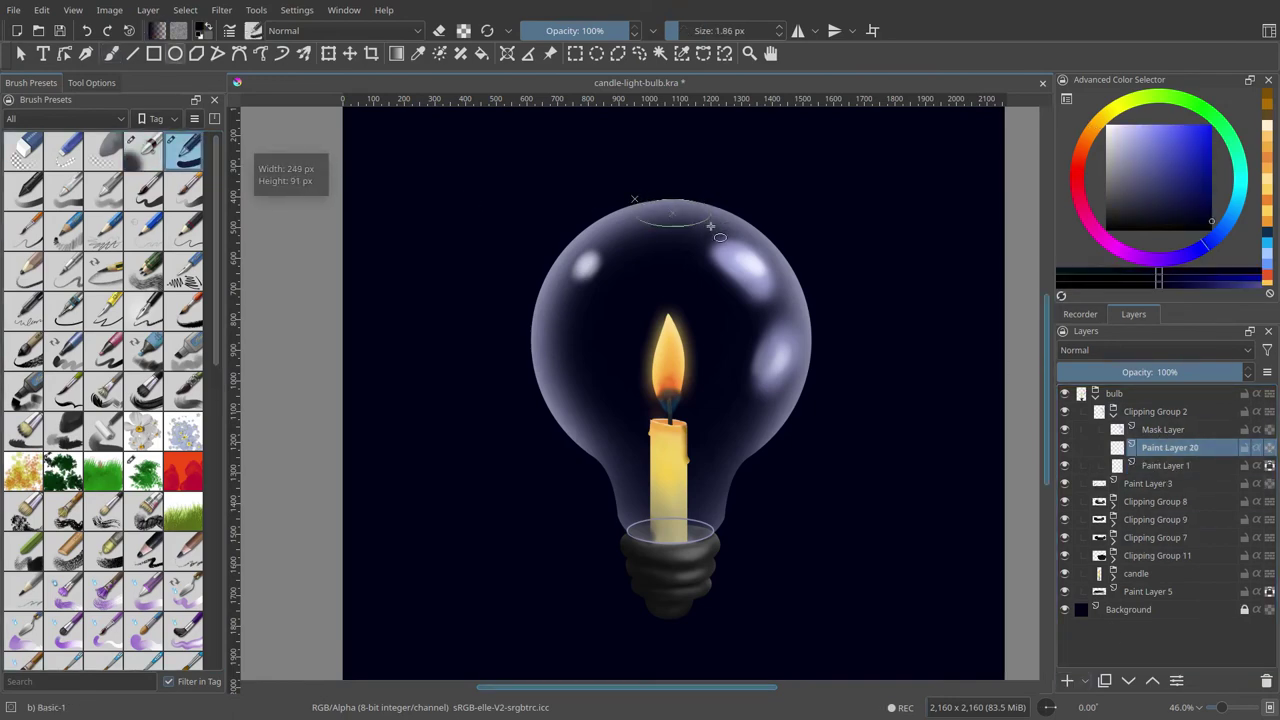
left_click_drag(631, 200, 703, 228)
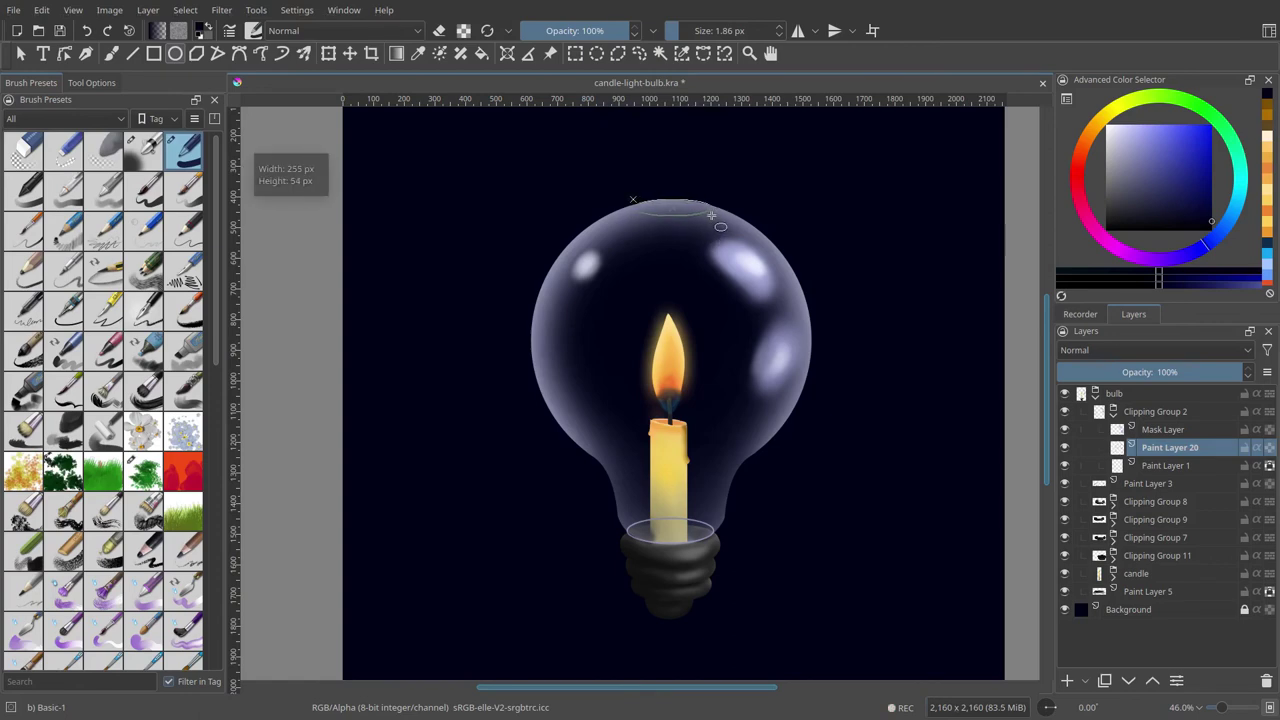
scroll(710, 249, "up", 3)
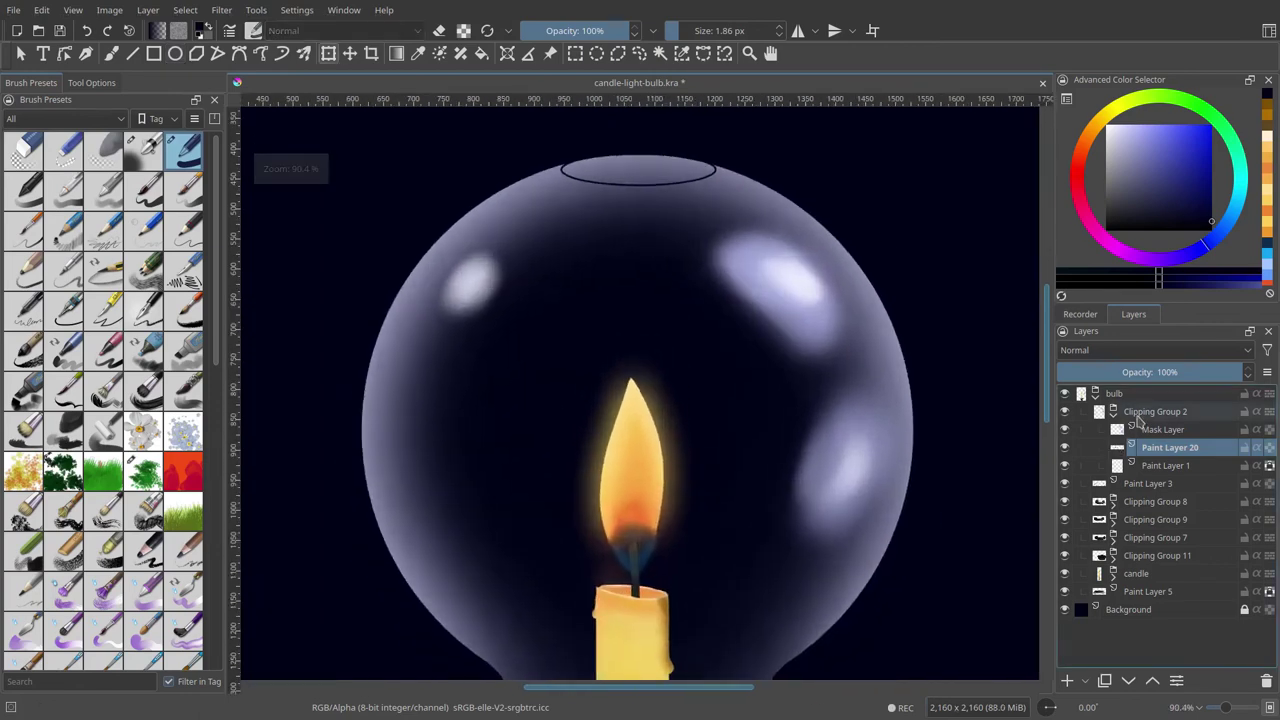
key("f")
left_click(648, 181)
left_click(146, 156)
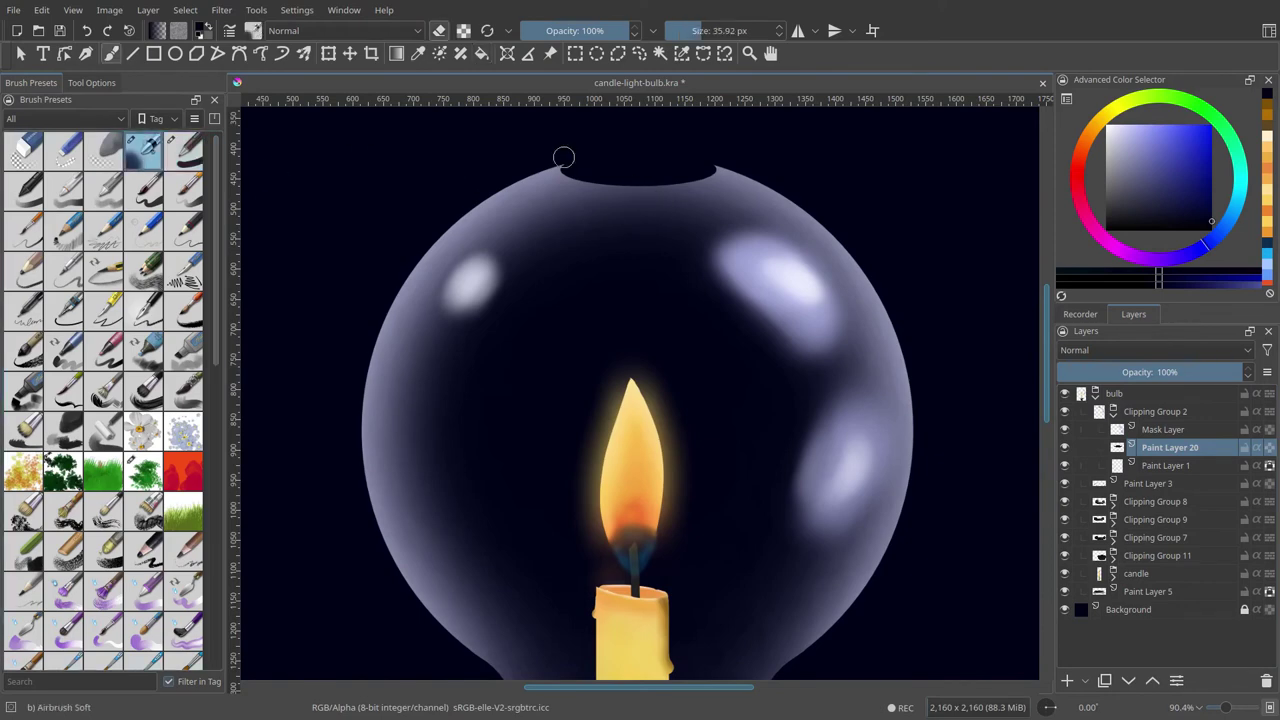
Step: Collapse the bulb group and add Paint Layer 21 beneath it
scroll(547, 157, "up", 4)
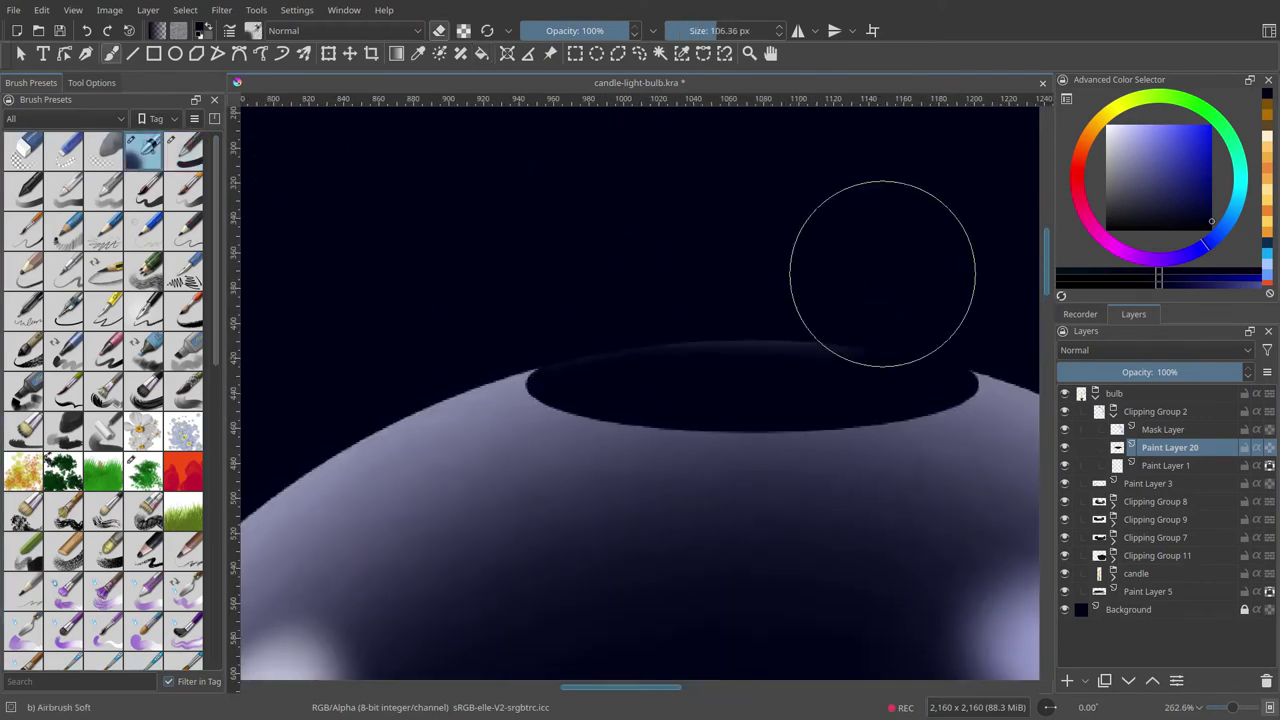
scroll(576, 300, "down", 8)
scroll(620, 209, "up", 7)
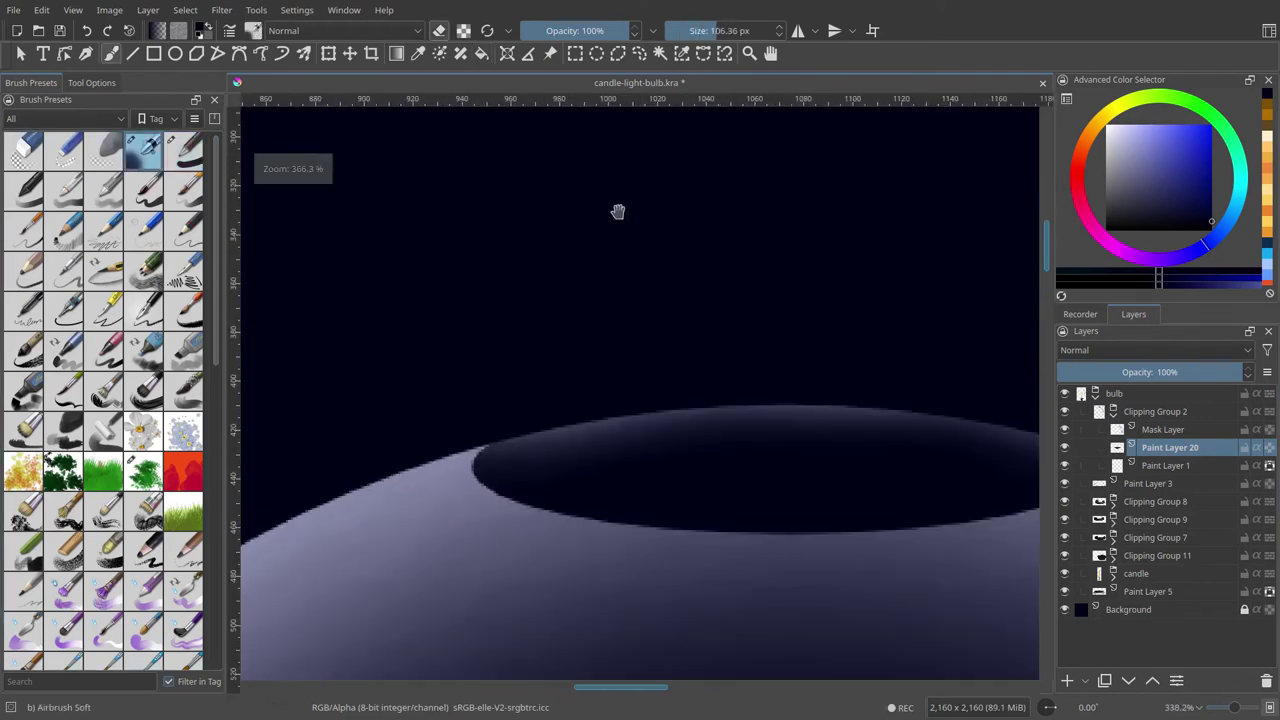
scroll(446, 390, "down", 6)
scroll(620, 390, "up", 1)
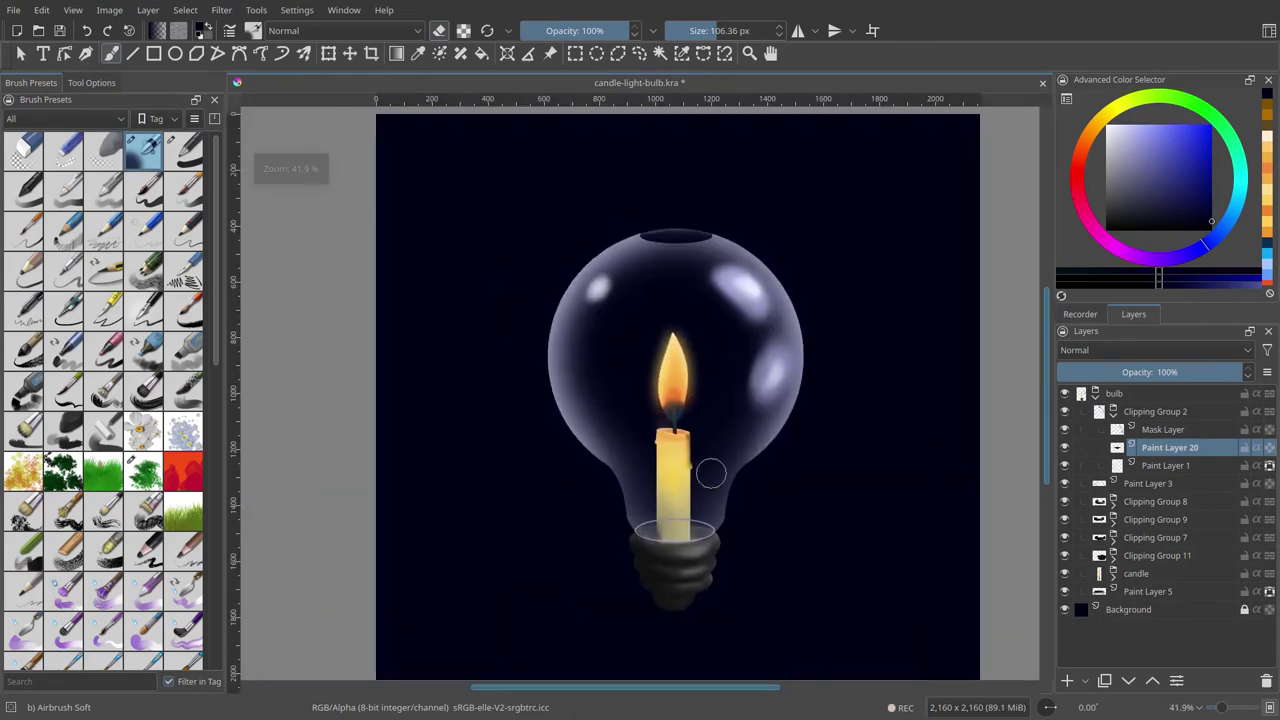
left_click(1113, 411)
key("Insert")
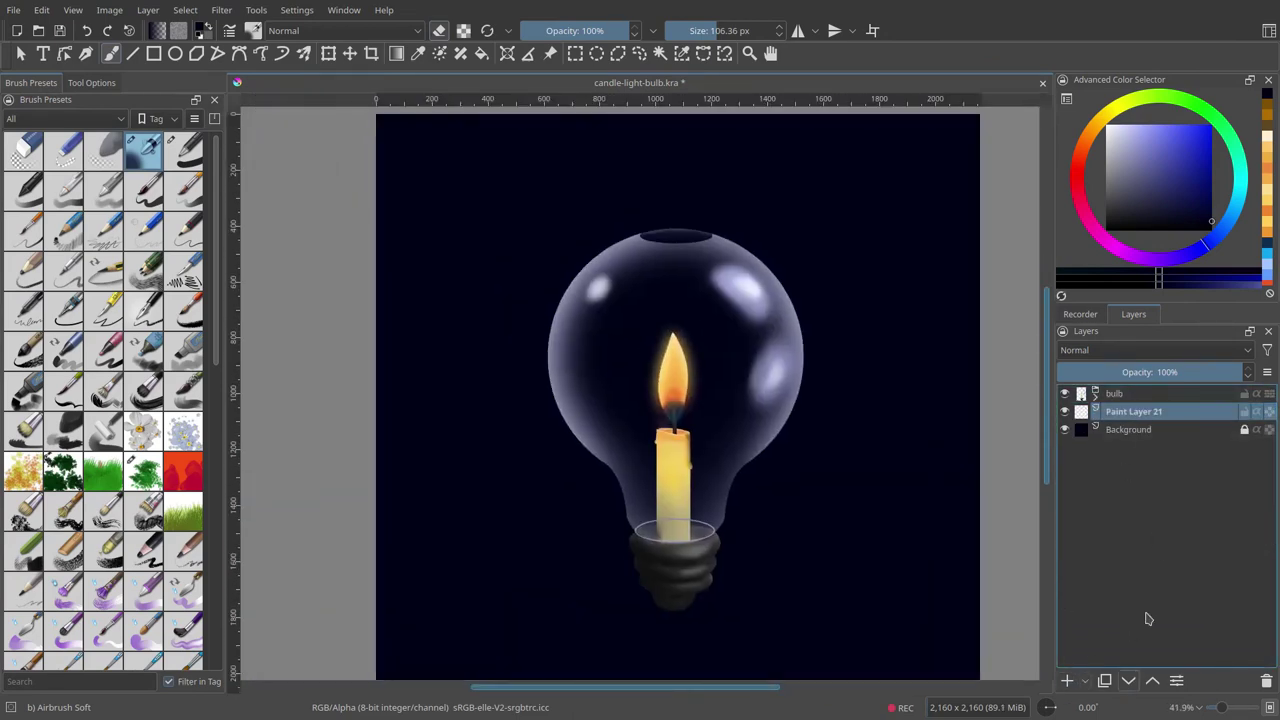
Step: Airbrush a large soft orange glow around the bulb, deepened with red behind it
left_click(1081, 150)
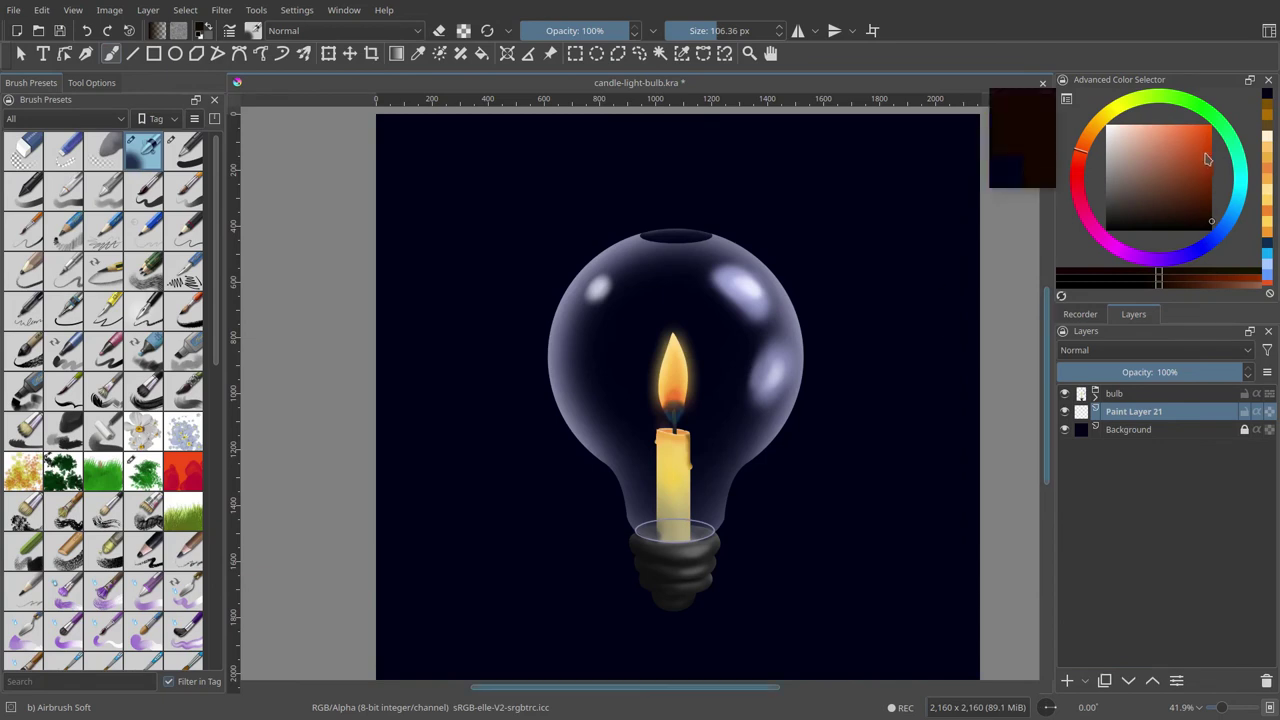
left_click(1209, 129)
left_click(1086, 143)
left_click_drag(680, 400, 645, 205)
left_click(1077, 171)
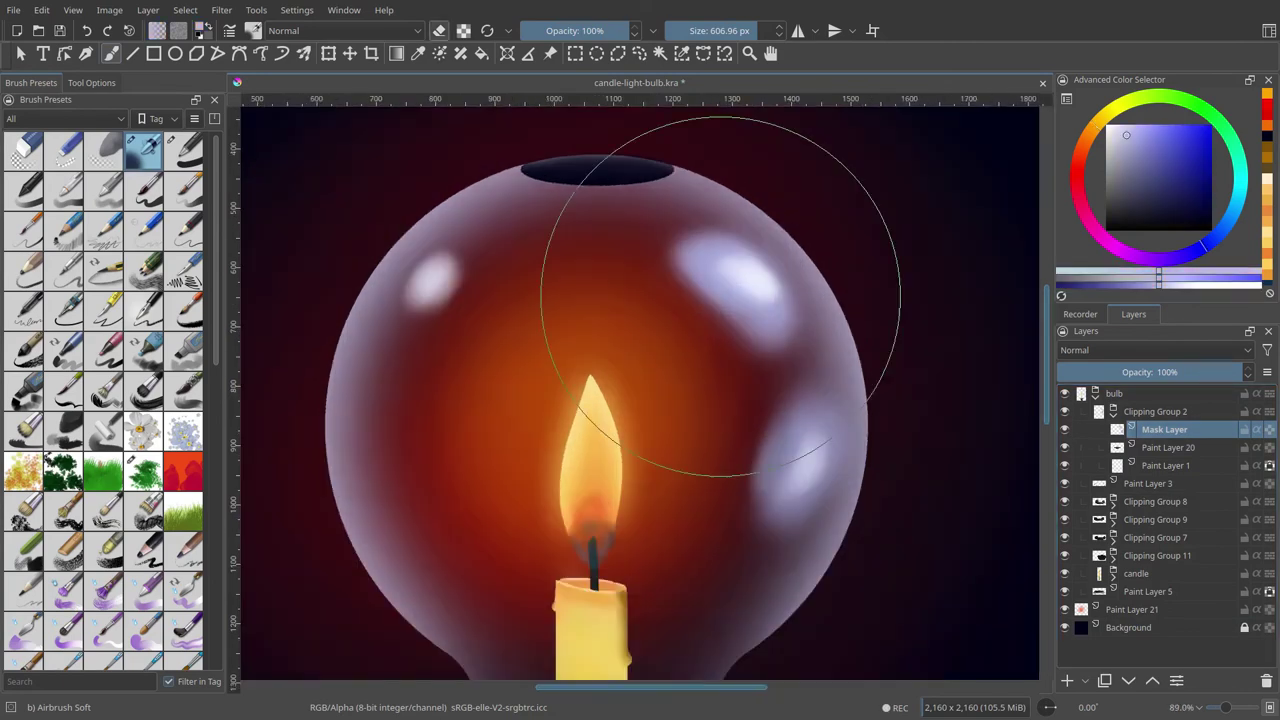
mouse_move(714, 229)
left_mouse_down()
mouse_move(757, 386)
mouse_move(371, 157)
mouse_move(756, 397)
left_mouse_up()
Step: Airbrush an orange glow below the bulb base and a darker floor shadow
scroll(755, 397, "down", 5)
scroll(686, 466, "up", 3)
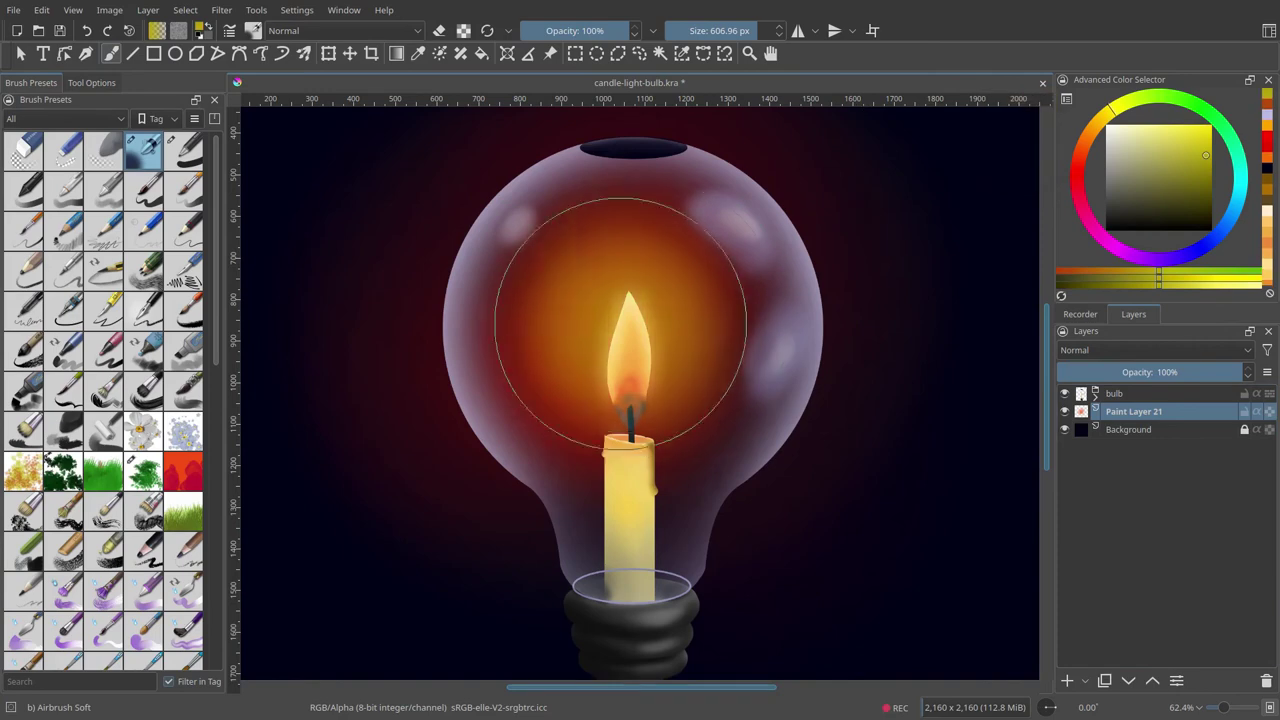
scroll(695, 270, "down", 2)
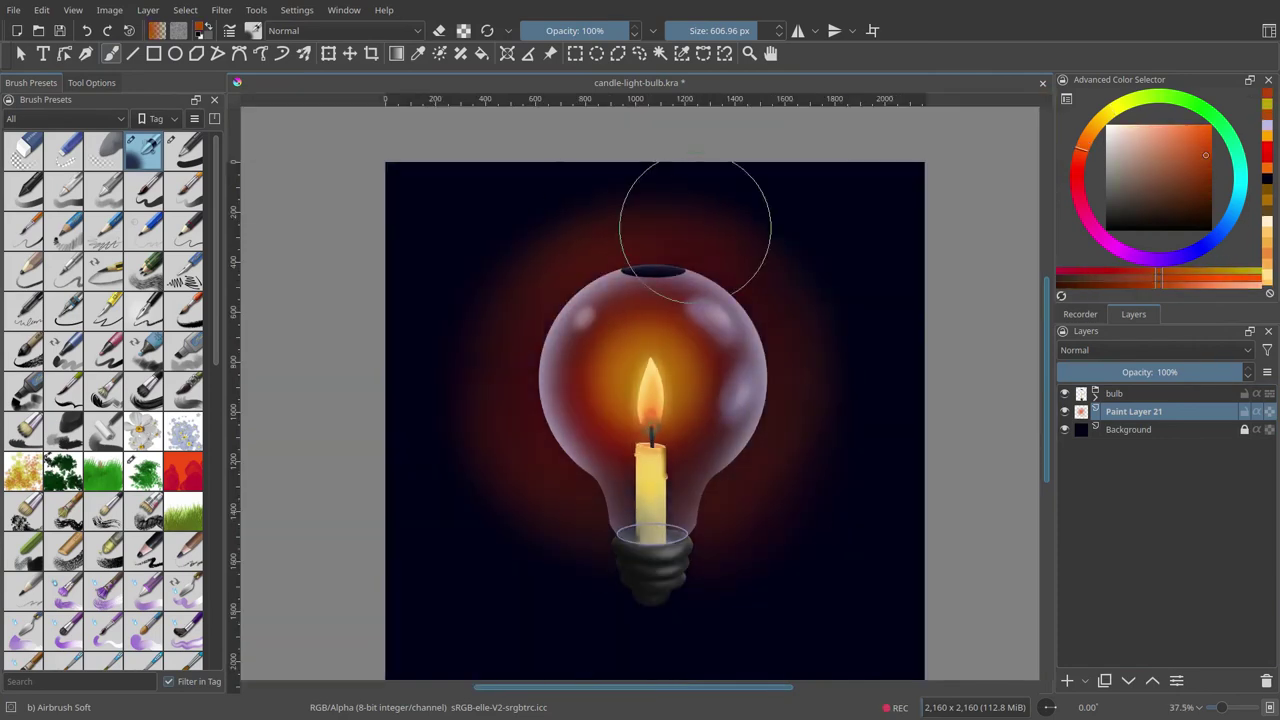
mouse_move(641, 602)
left_mouse_down()
mouse_move(603, 466)
mouse_move(657, 488)
mouse_move(674, 480)
mouse_move(609, 478)
mouse_move(636, 458)
left_mouse_up()
left_click(603, 466, "ctrl")
left_click(1211, 201)
left_click(451, 509, "ctrl")
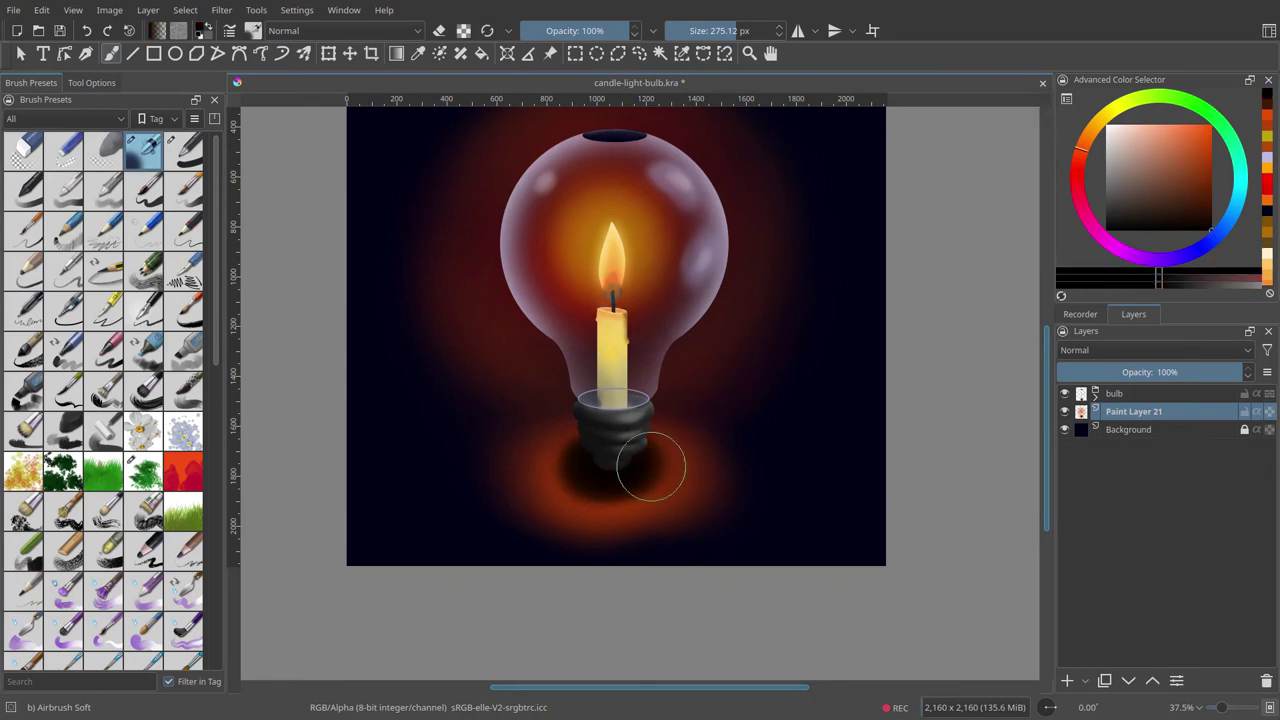
Step: On new Paint Layer 22, airbrush blue glow along the floor edges with a large brush
left_click(1216, 234)
left_click(1193, 125)
key("bracketright")
key("bracketright")
key("bracketright")
key("Insert")
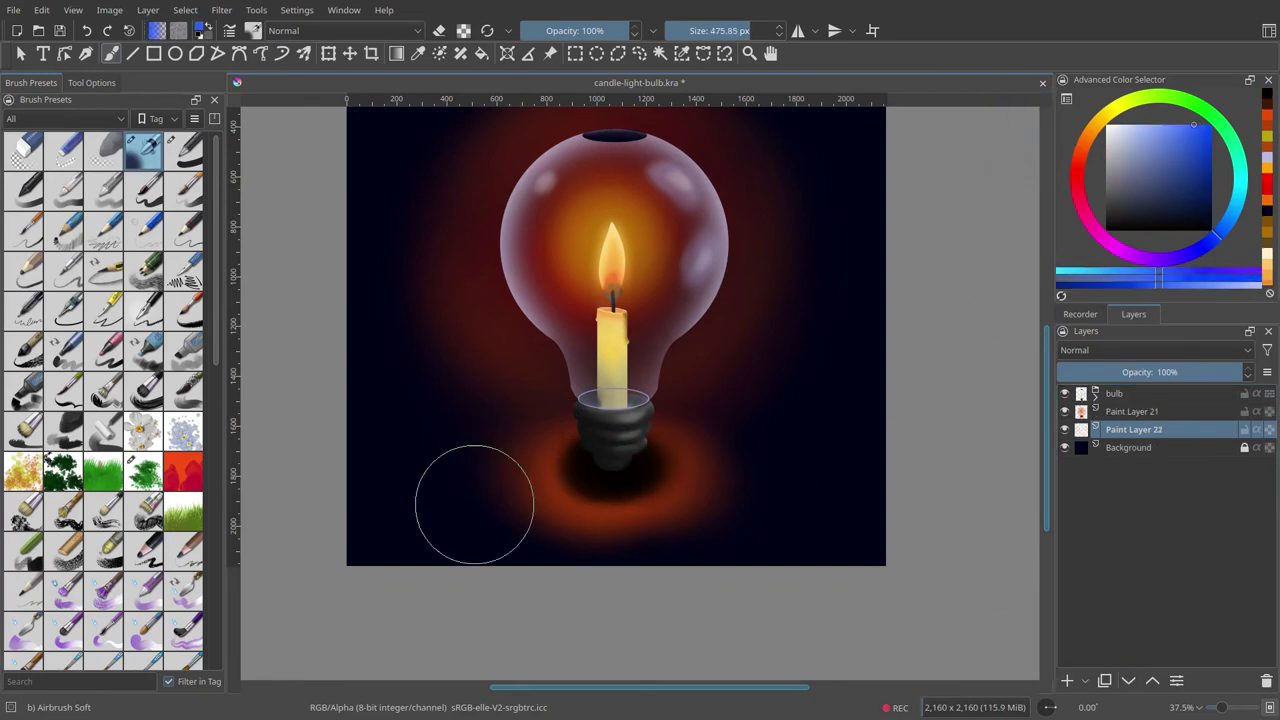
mouse_move(471, 506)
left_mouse_down()
mouse_move(696, 511)
mouse_move(737, 450)
left_mouse_up()
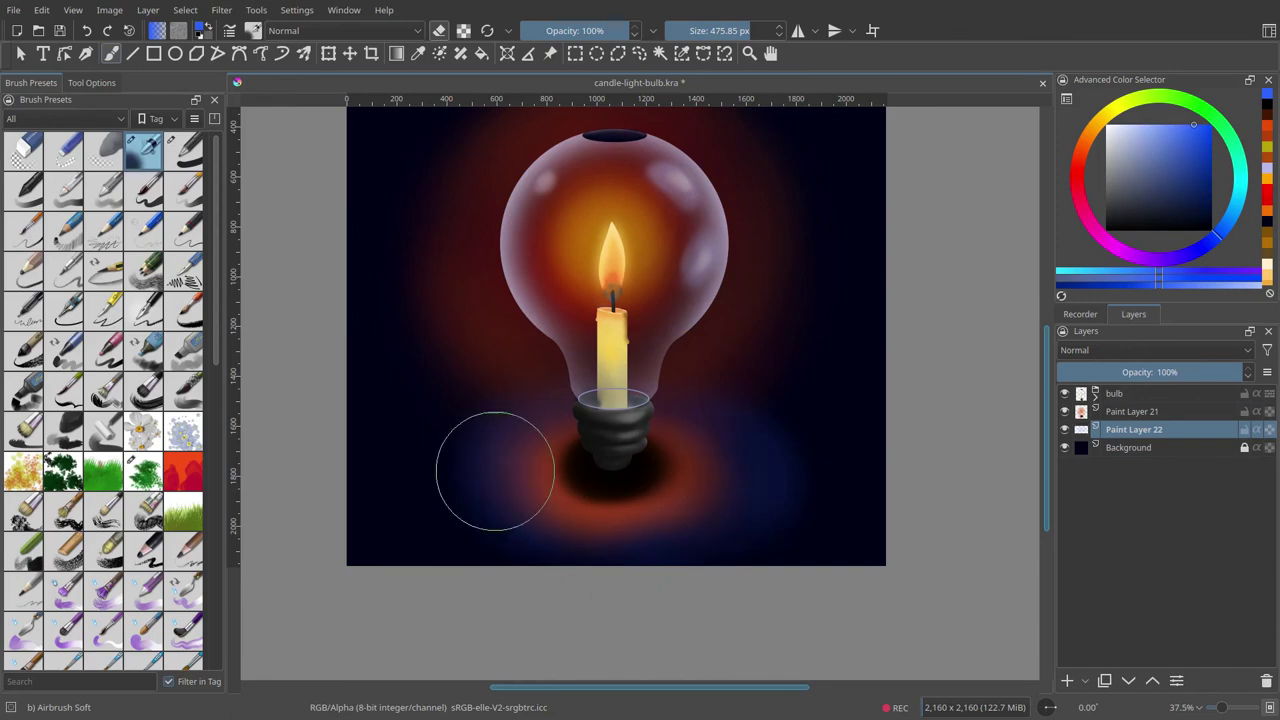
left_click(545, 540, "ctrl")
key("bracketright")
left_click_drag(430, 530, 477, 451)
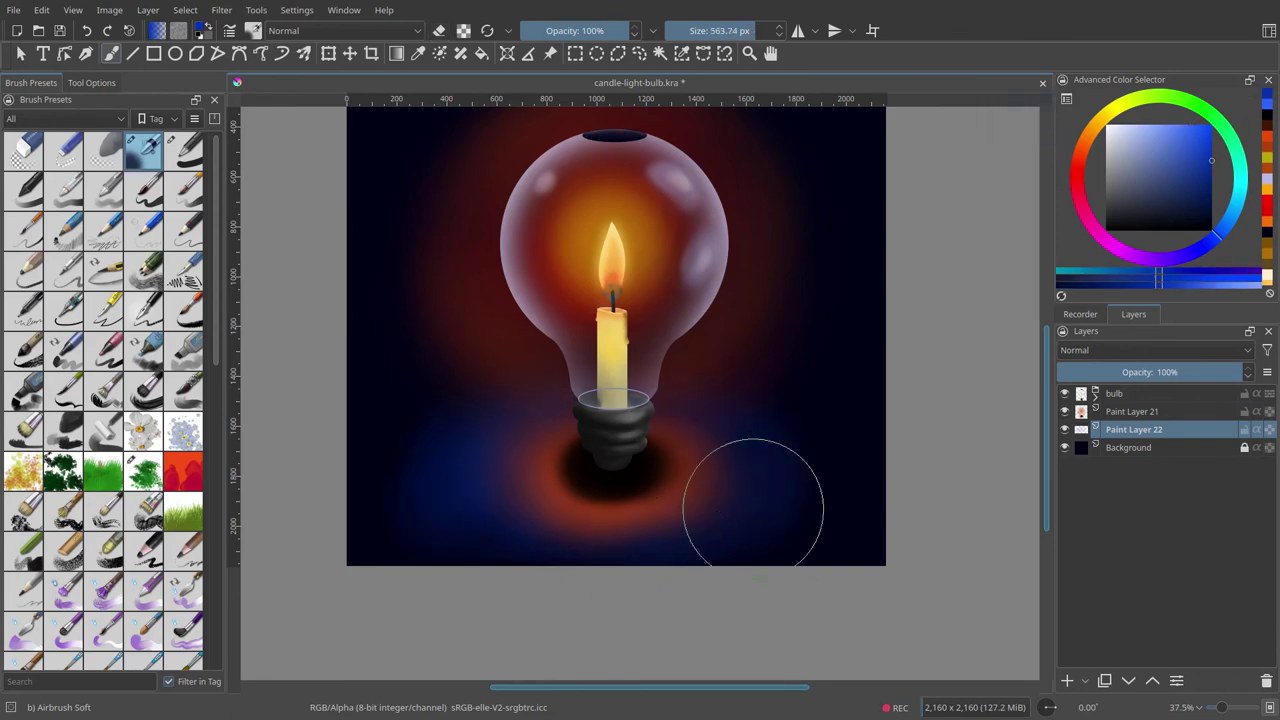
Step: Sample the dark red-orange and select Paint Layer 20 inside the expanded bulb group
left_click(1133, 411)
left_click(750, 330, "ctrl")
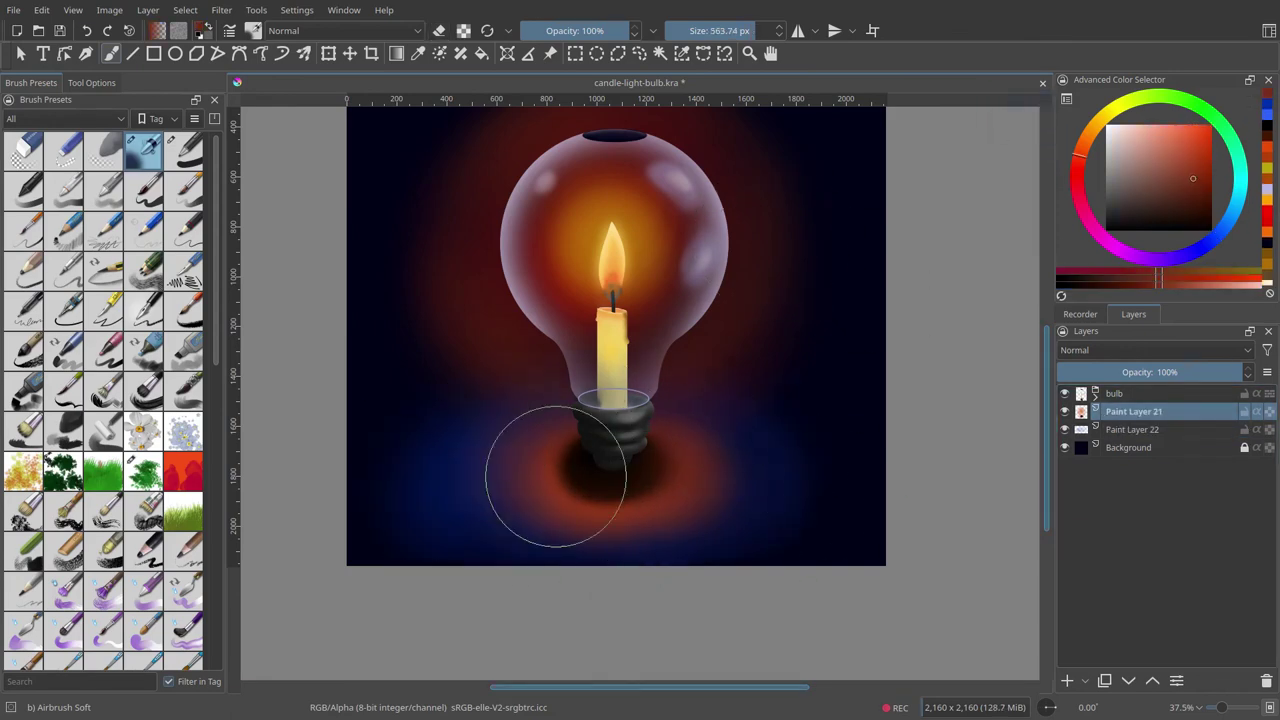
scroll(680, 443, "up", 2)
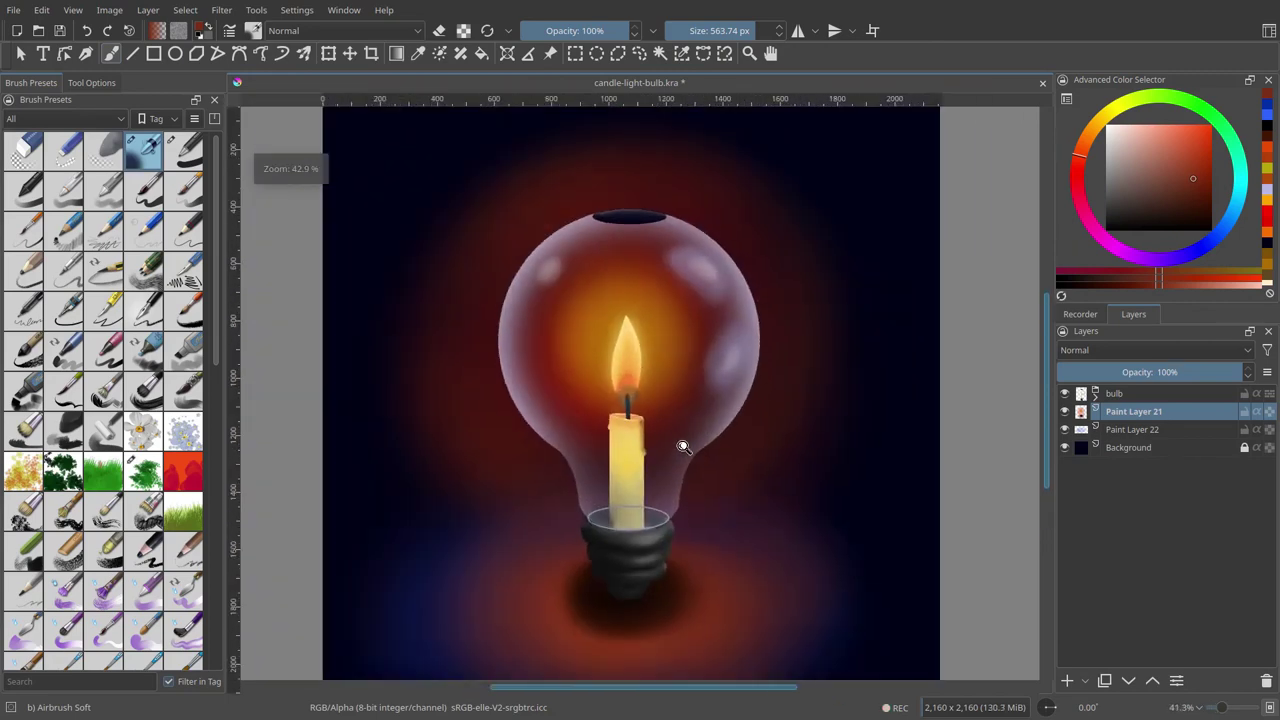
scroll(614, 314, "up", 3)
left_click(1095, 393)
left_click(1133, 449)
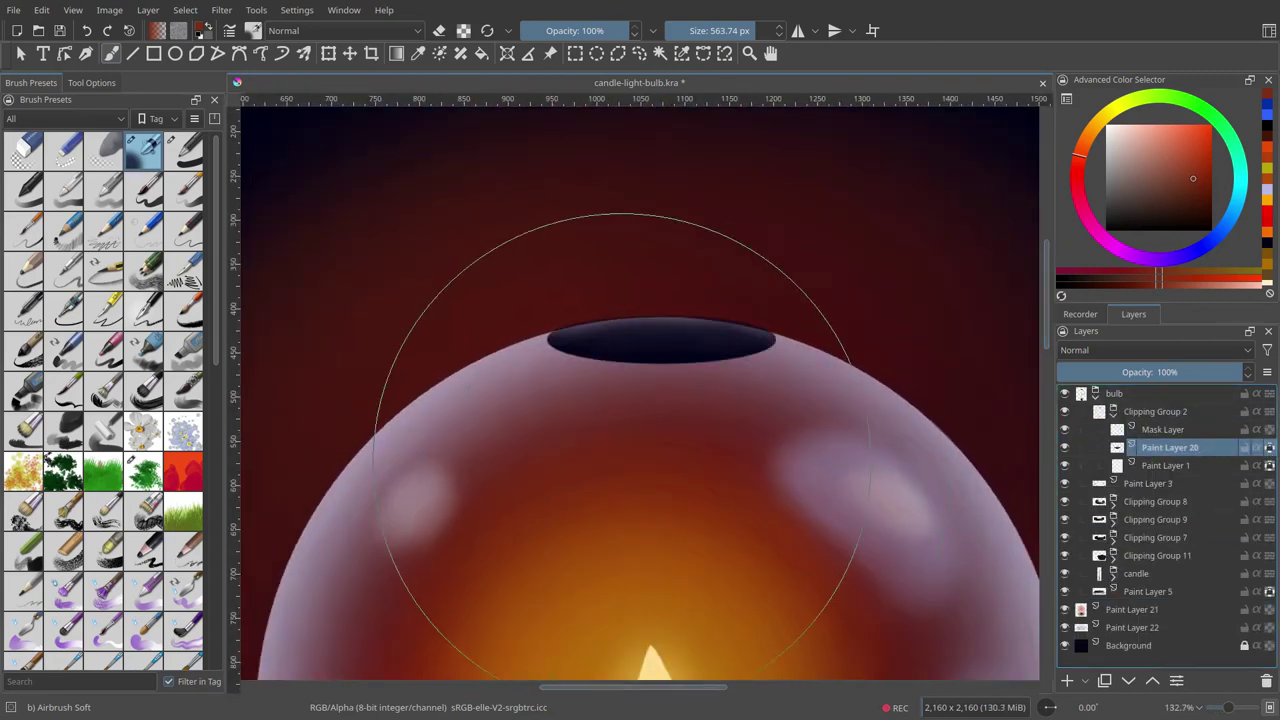
Step: Airbrush mauve over the dark opening at the top of the bulb on Paint Layer 20
scroll(621, 445, "down", 2)
scroll(655, 355, "up", 3)
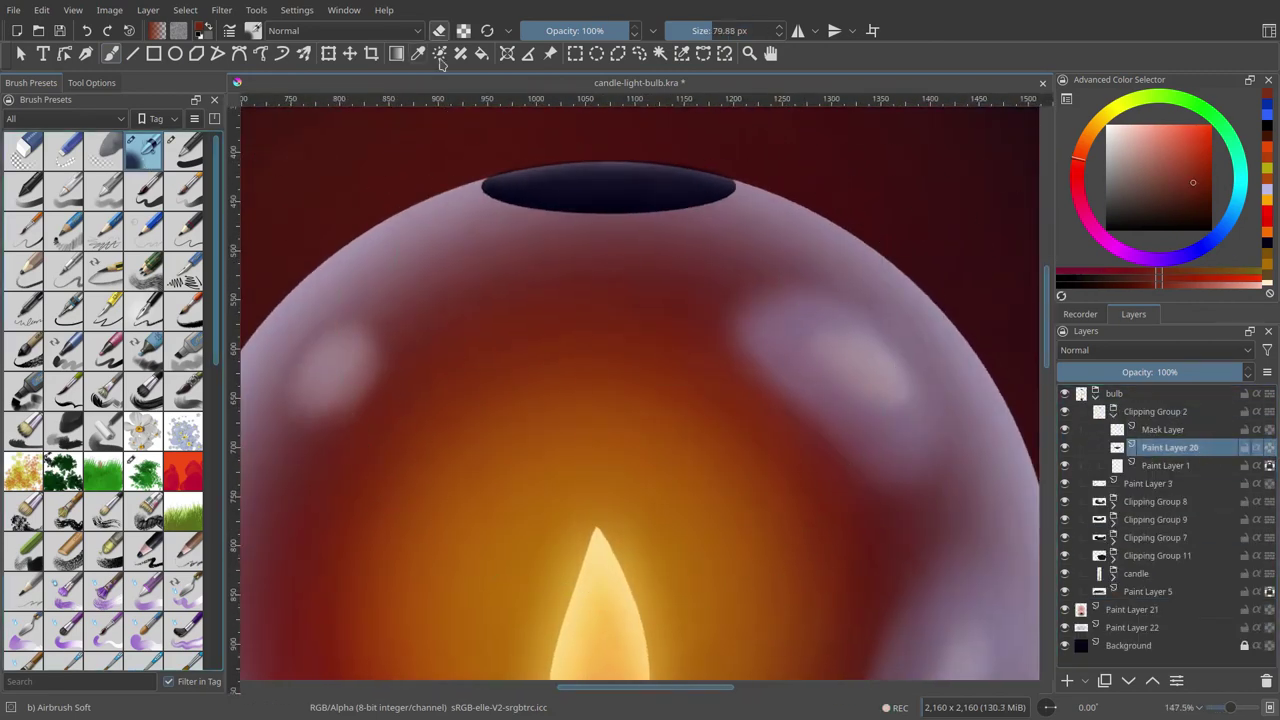
mouse_move(560, 200)
left_mouse_down()
mouse_move(600, 243)
mouse_move(500, 257)
mouse_move(600, 214)
mouse_move(565, 191)
left_mouse_up()
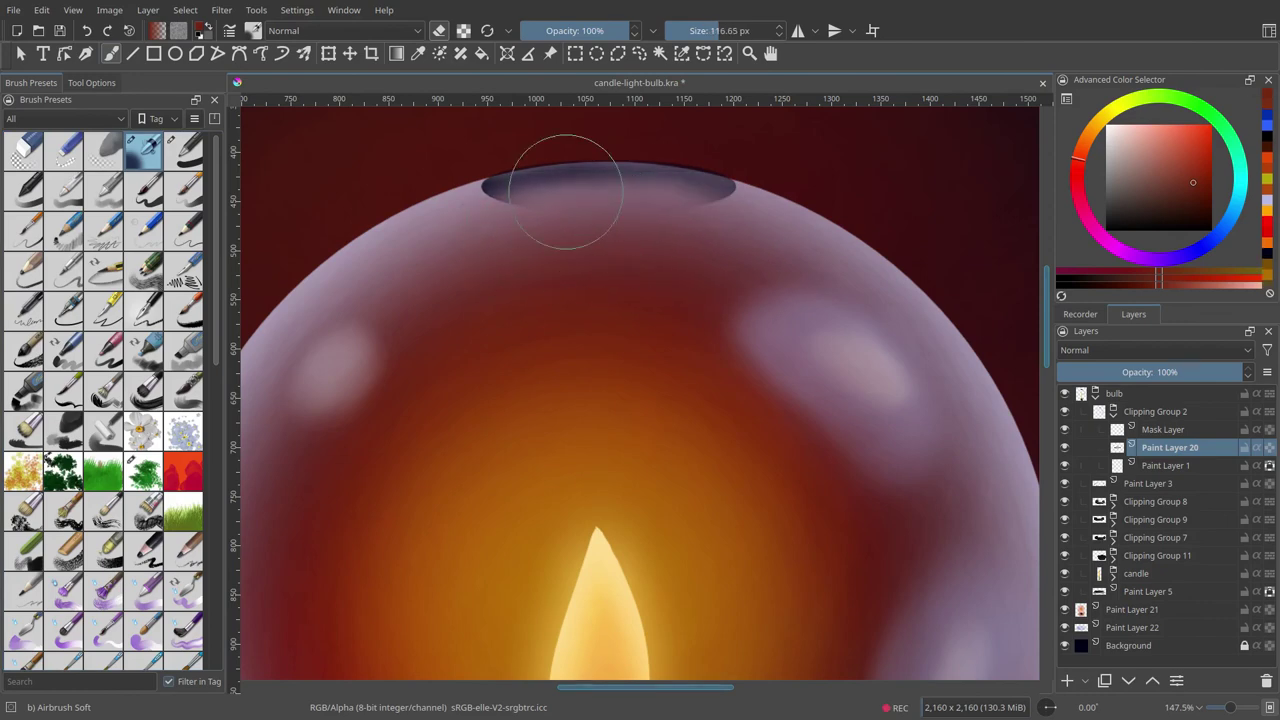
scroll(748, 226, "down", 3)
scroll(740, 280, "up", 4)
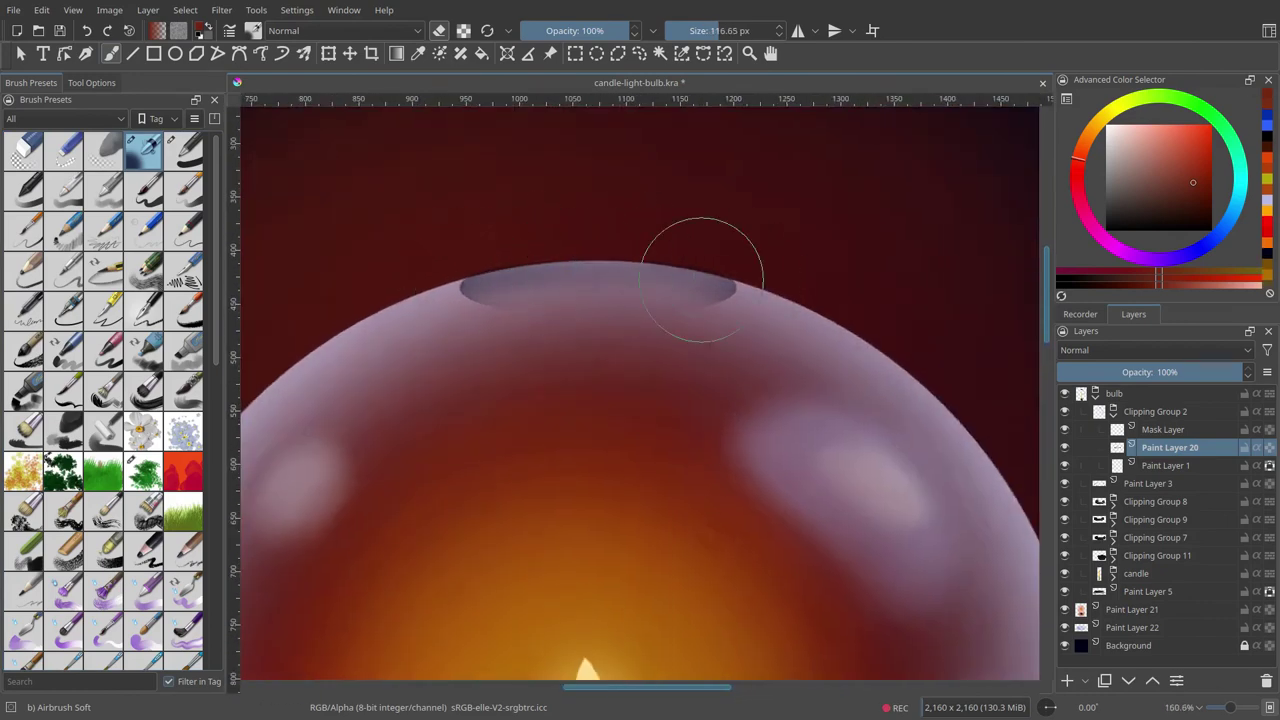
scroll(702, 279, "down", 2)
scroll(606, 443, "down", 2)
scroll(626, 286, "up", 4)
Step: Choose a lighter mauve, collapse Clipping Group 2 and select the base-ring Paint Layer 3
left_click(624, 295, "ctrl")
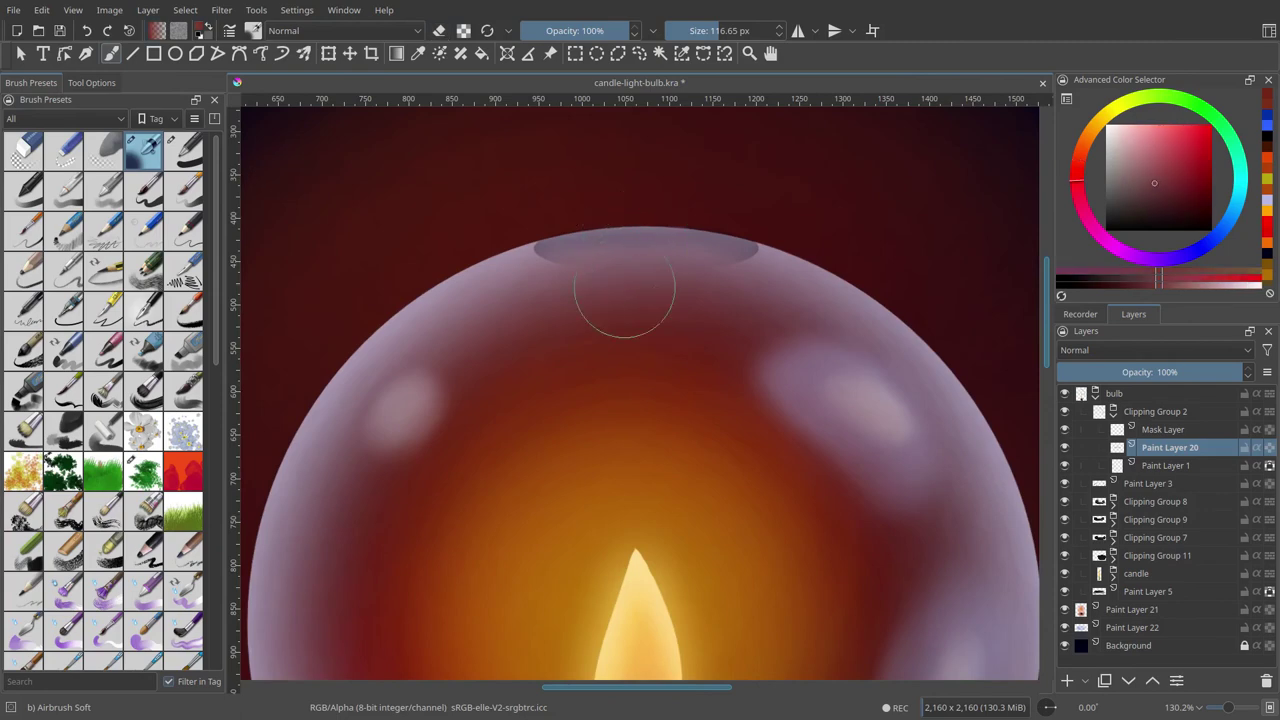
scroll(622, 298, "down", 3)
scroll(580, 491, "up", 2)
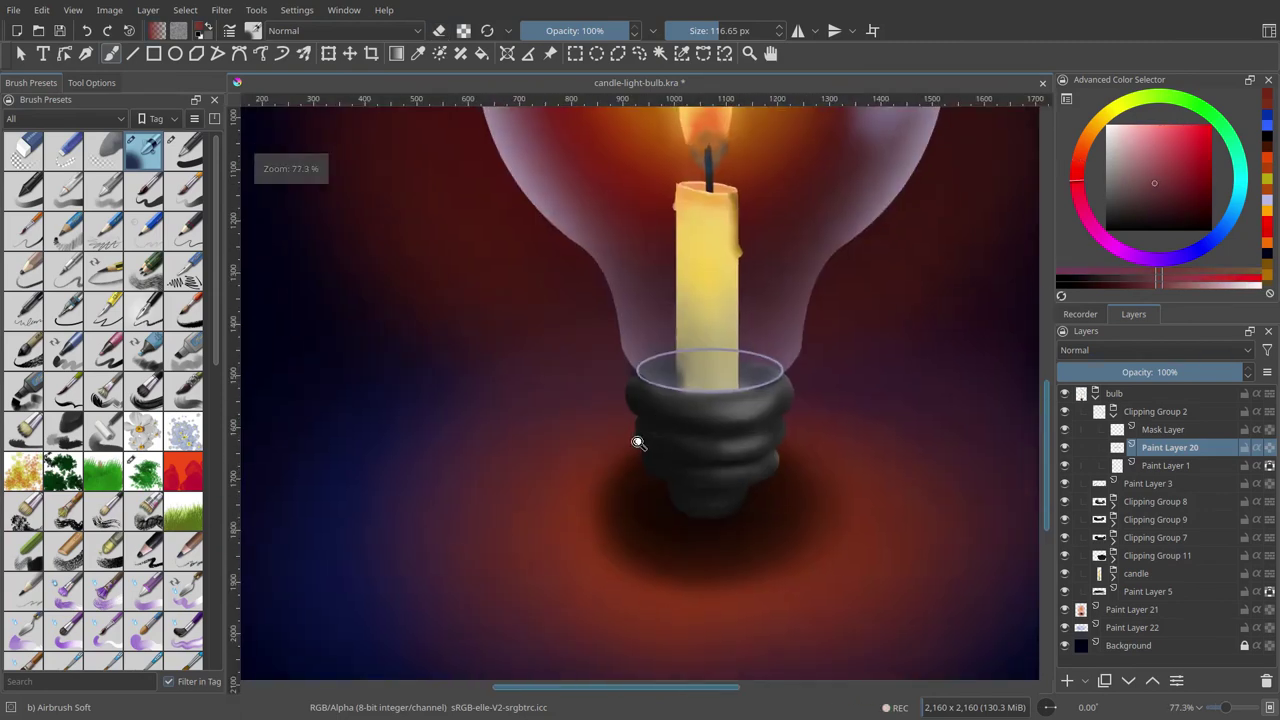
left_click(1113, 411)
left_click(1150, 429)
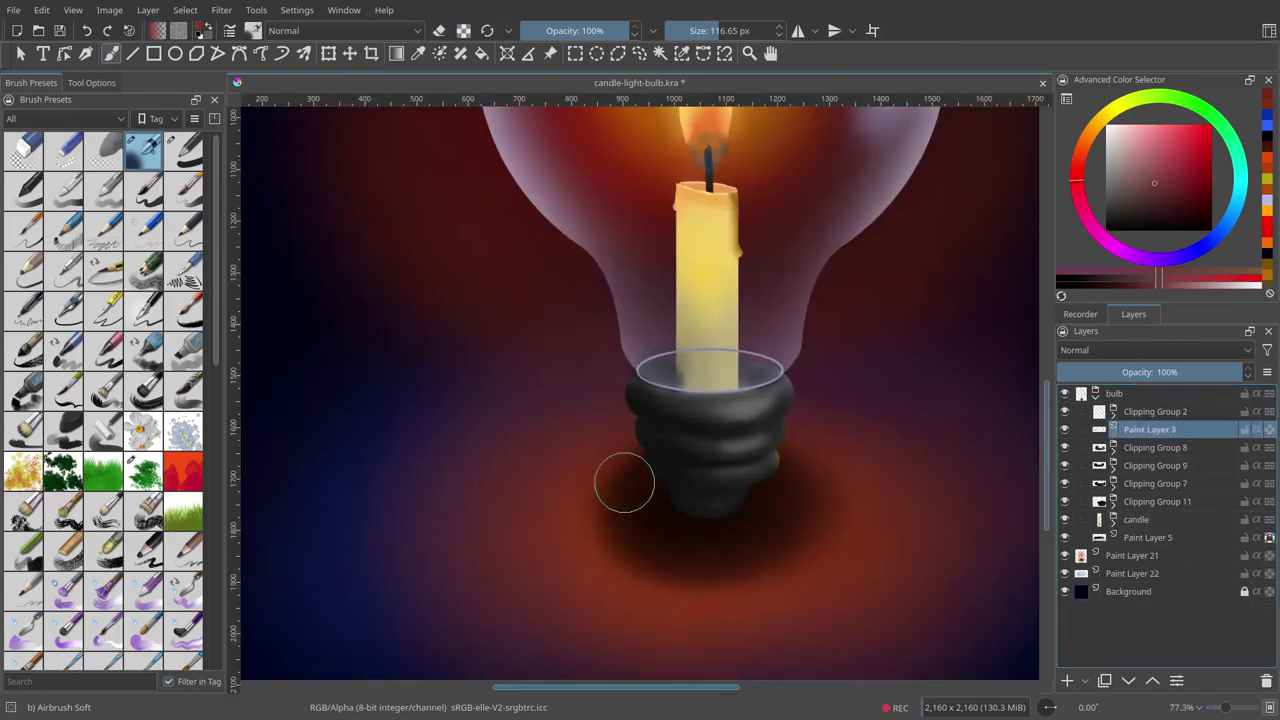
Step: Duplicate the base ring layer and erase the top arc from the copy
key("ctrl+t")
key("Return")
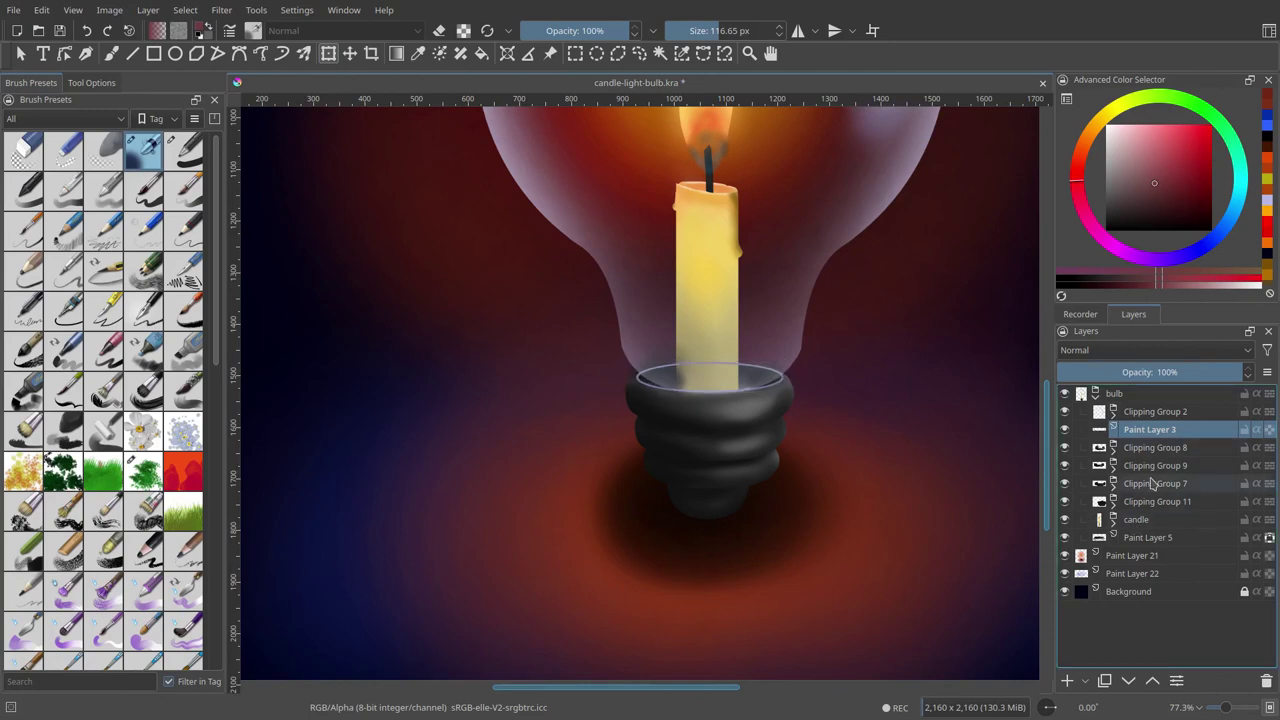
key("ctrl+j")
left_click(1180, 429)
scroll(694, 297, "up", 5)
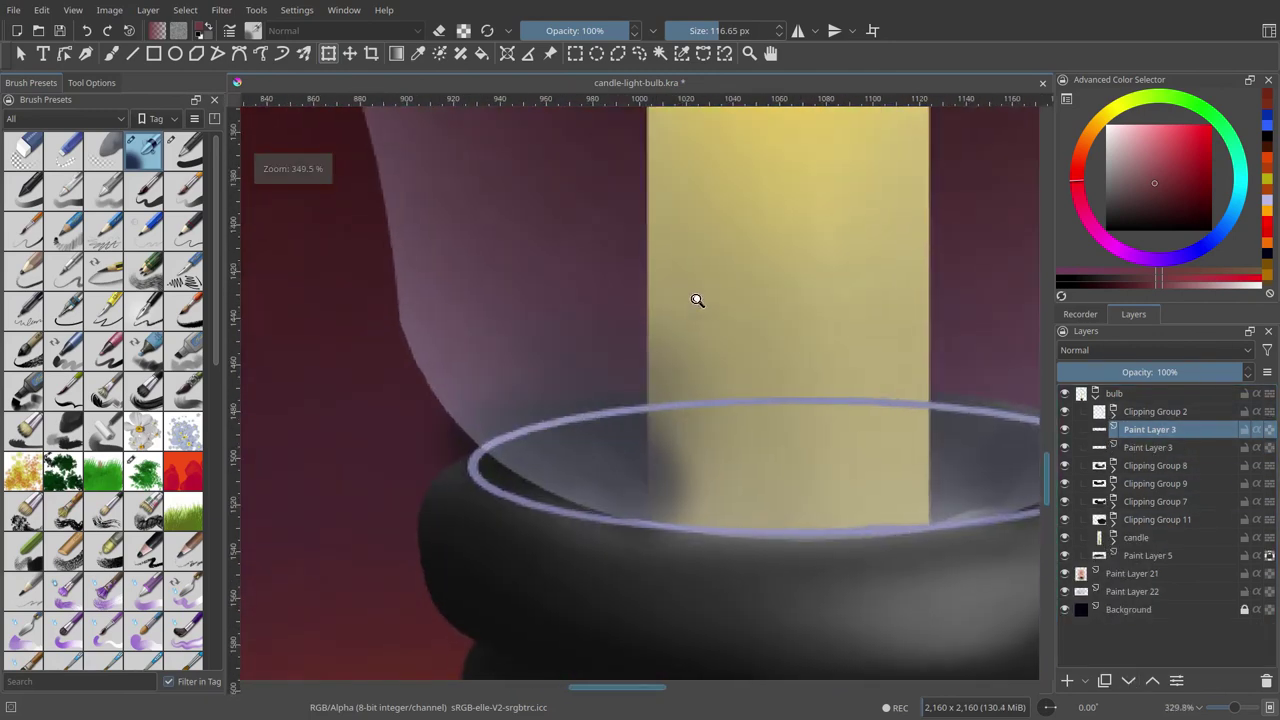
key("b")
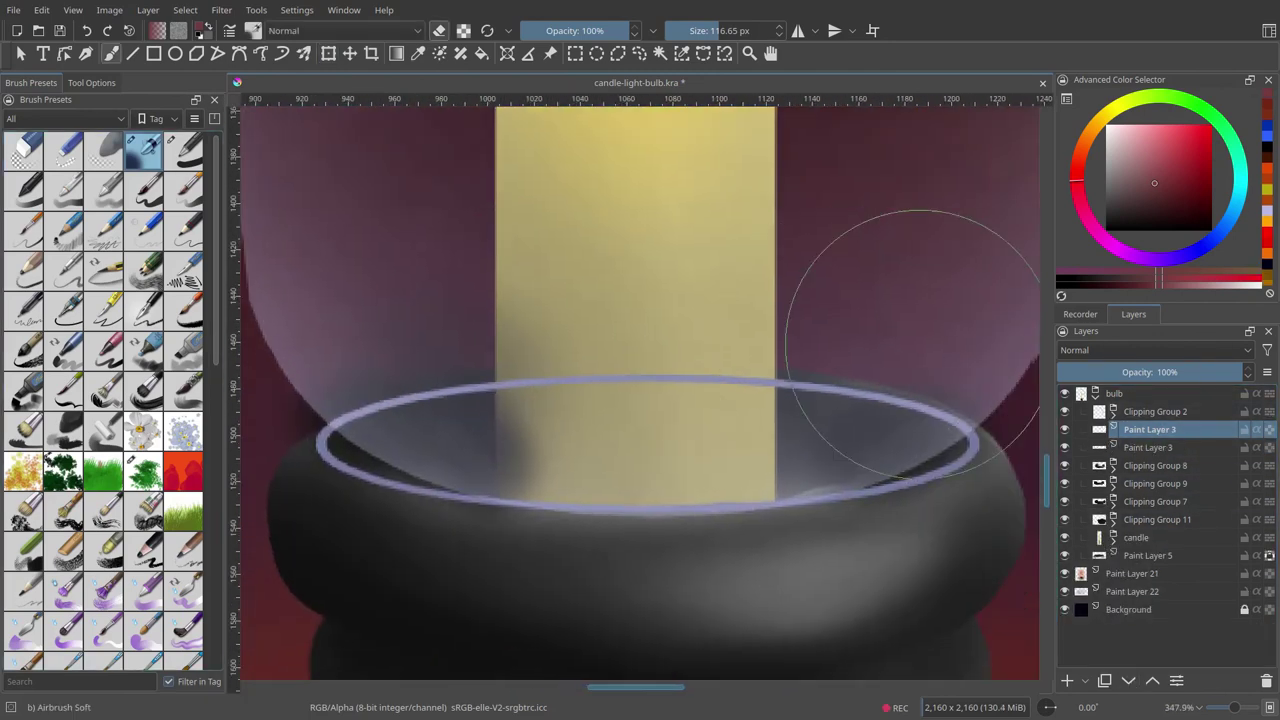
left_click_drag(912, 343, 516, 329)
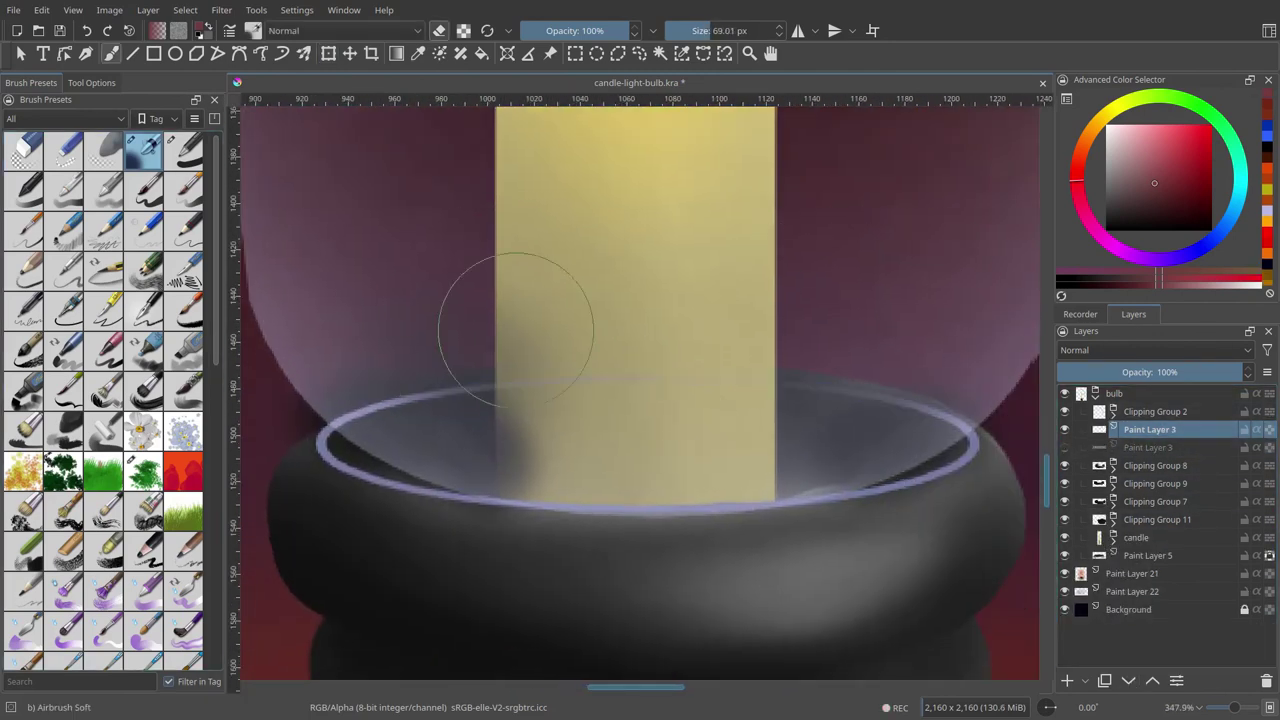
Step: Make the original ring layer visible again and delete the extra ring copy
left_click(1150, 447)
left_click(1064, 447)
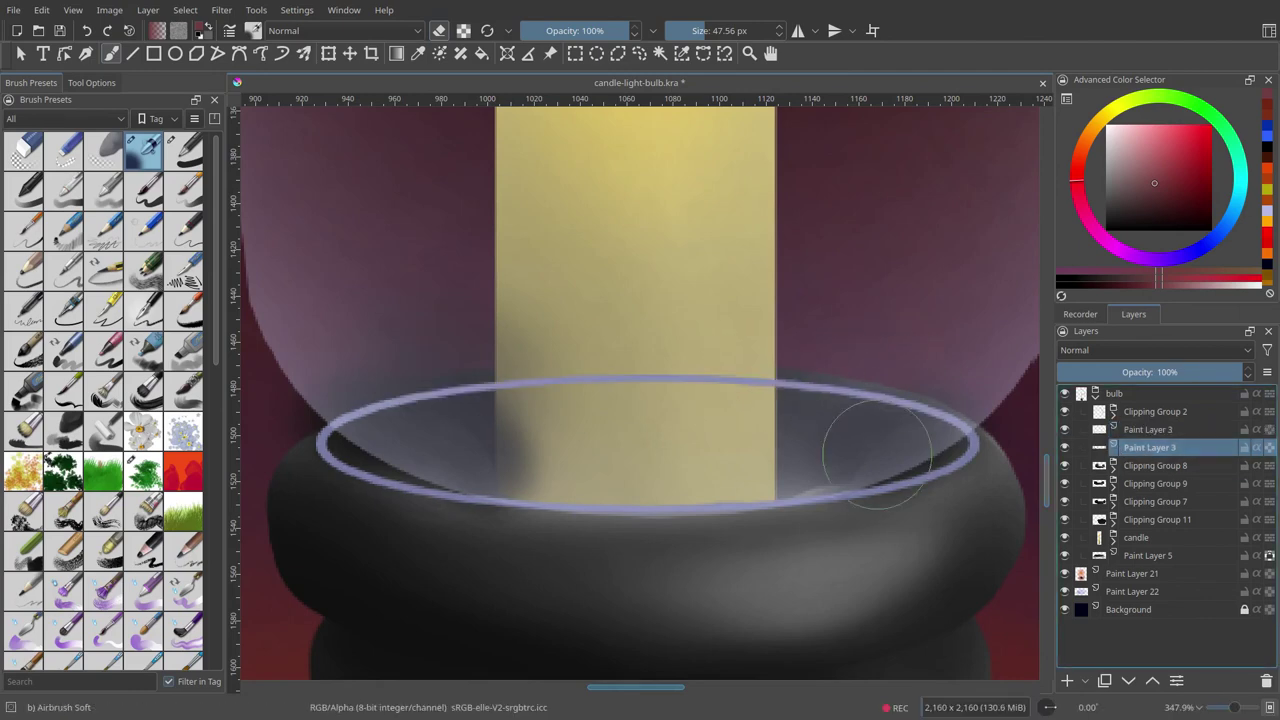
scroll(685, 432, "down", 10)
scroll(684, 433, "up", 10)
scroll(729, 443, "up", 2)
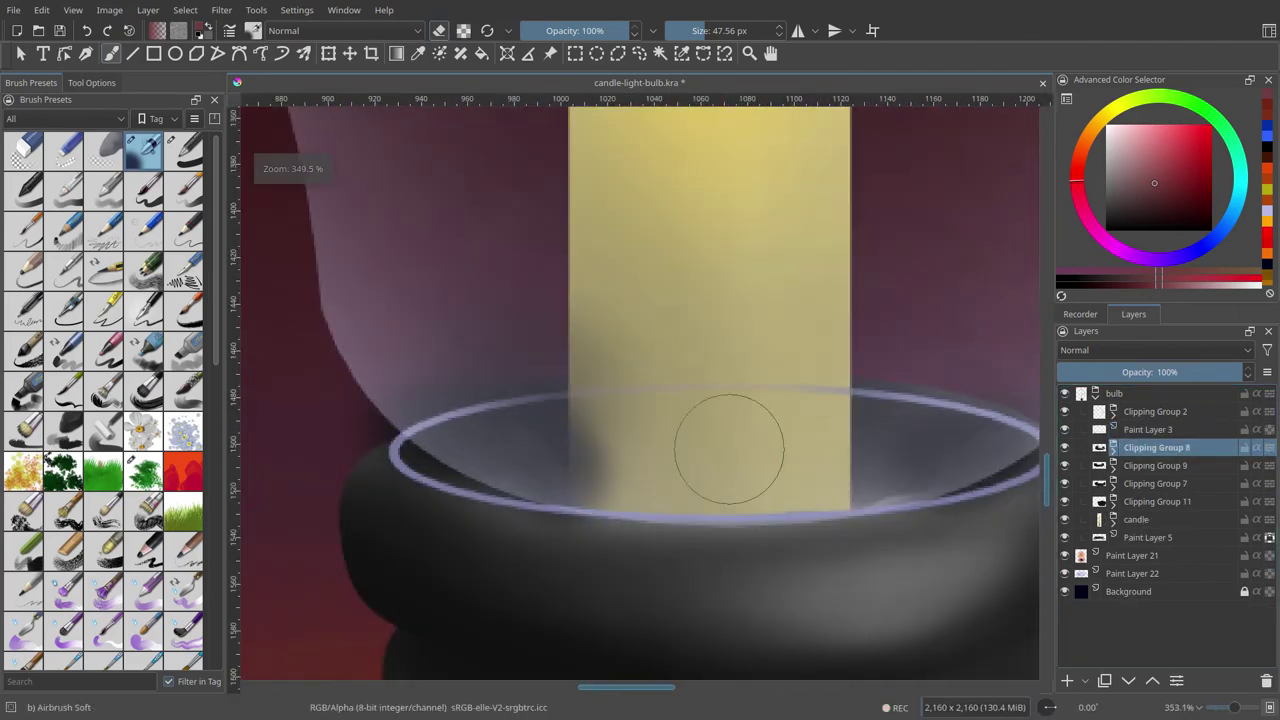
key("shift+Delete")
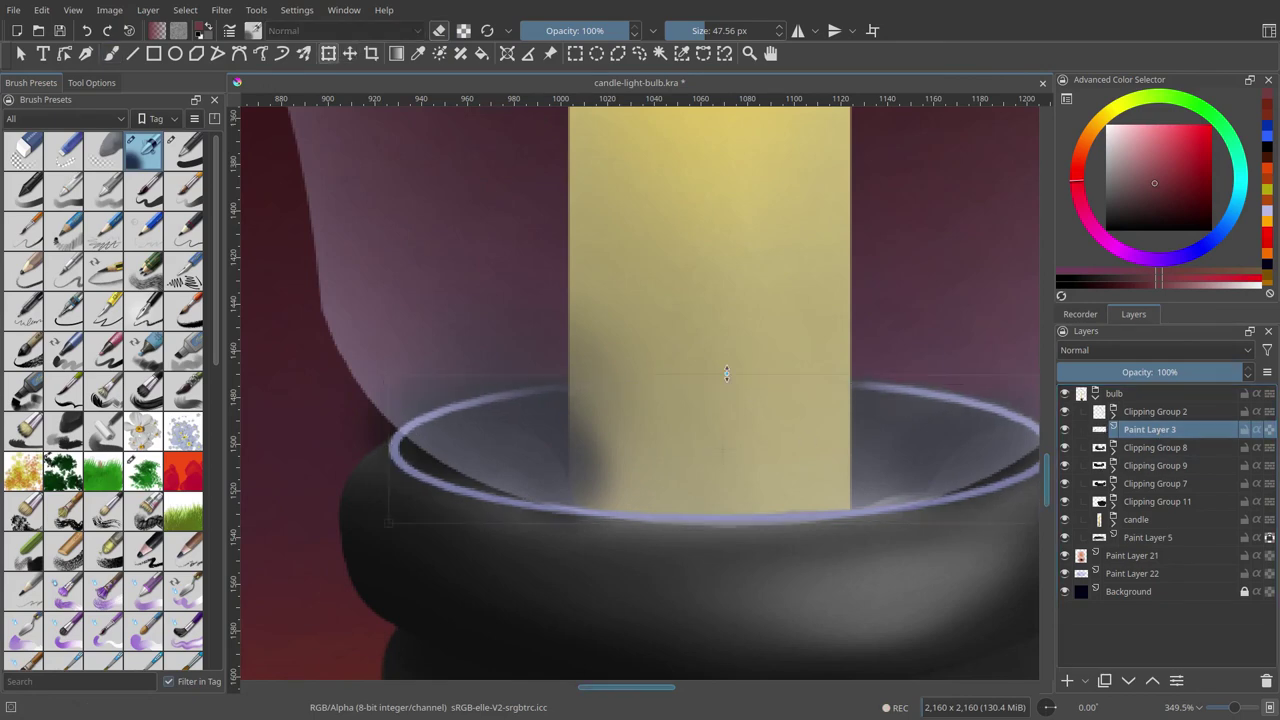
scroll(797, 446, "down", 1)
Step: Fill the ring with orange and airbrush a darker orange along its front arc
key("x")
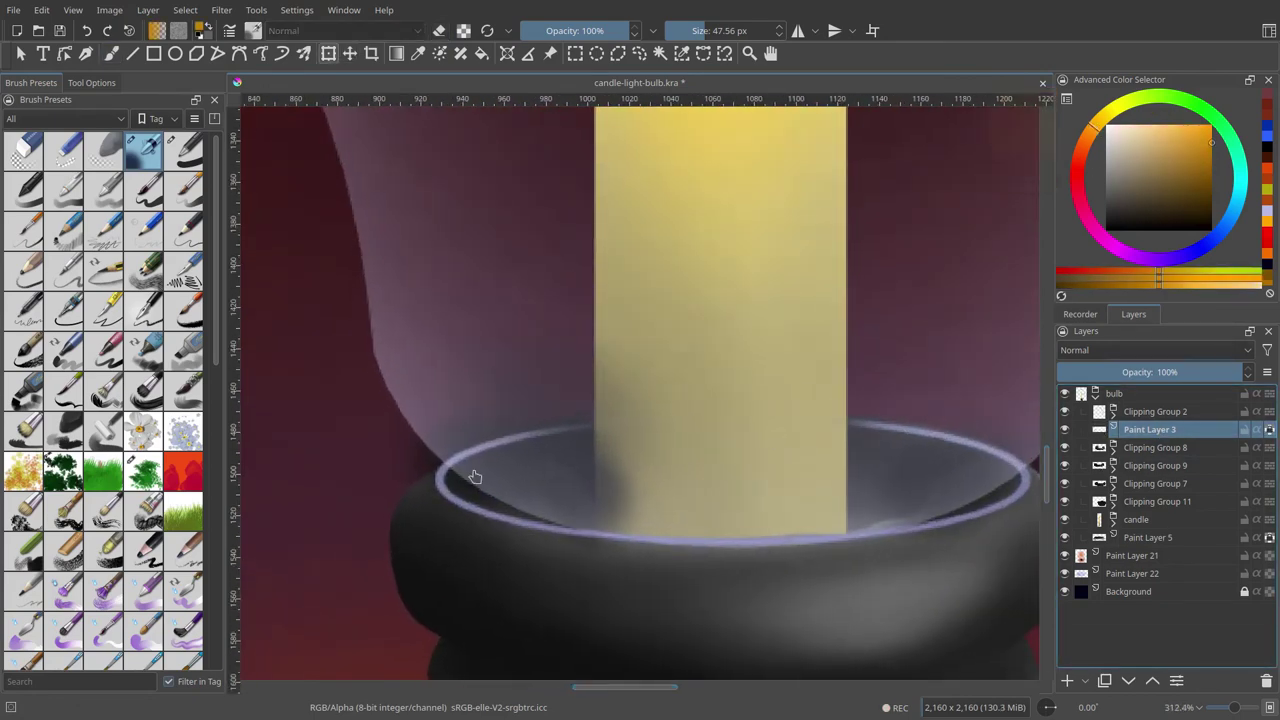
key("k")
key("k")
key("k")
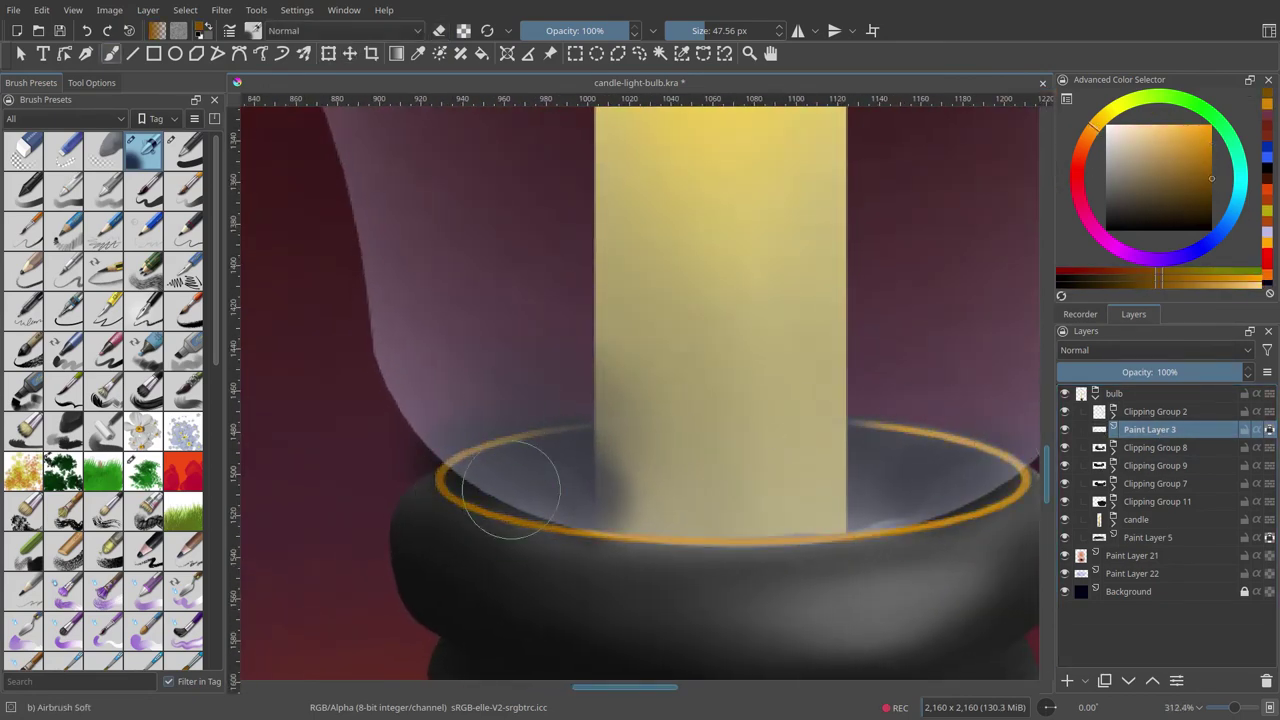
left_click_drag(500, 512, 1020, 478)
scroll(706, 508, "down", 6)
scroll(714, 386, "up", 3)
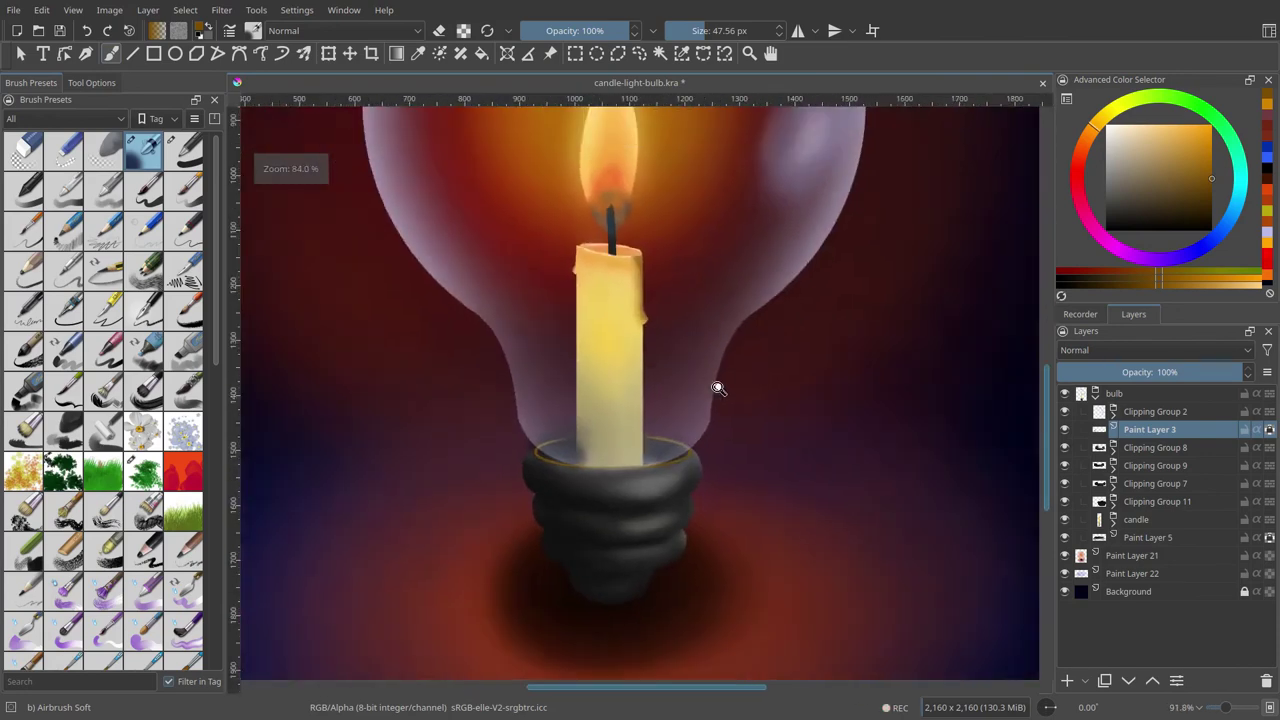
scroll(749, 423, "up", 1)
scroll(837, 400, "down", 6)
scroll(830, 390, "up", 2)
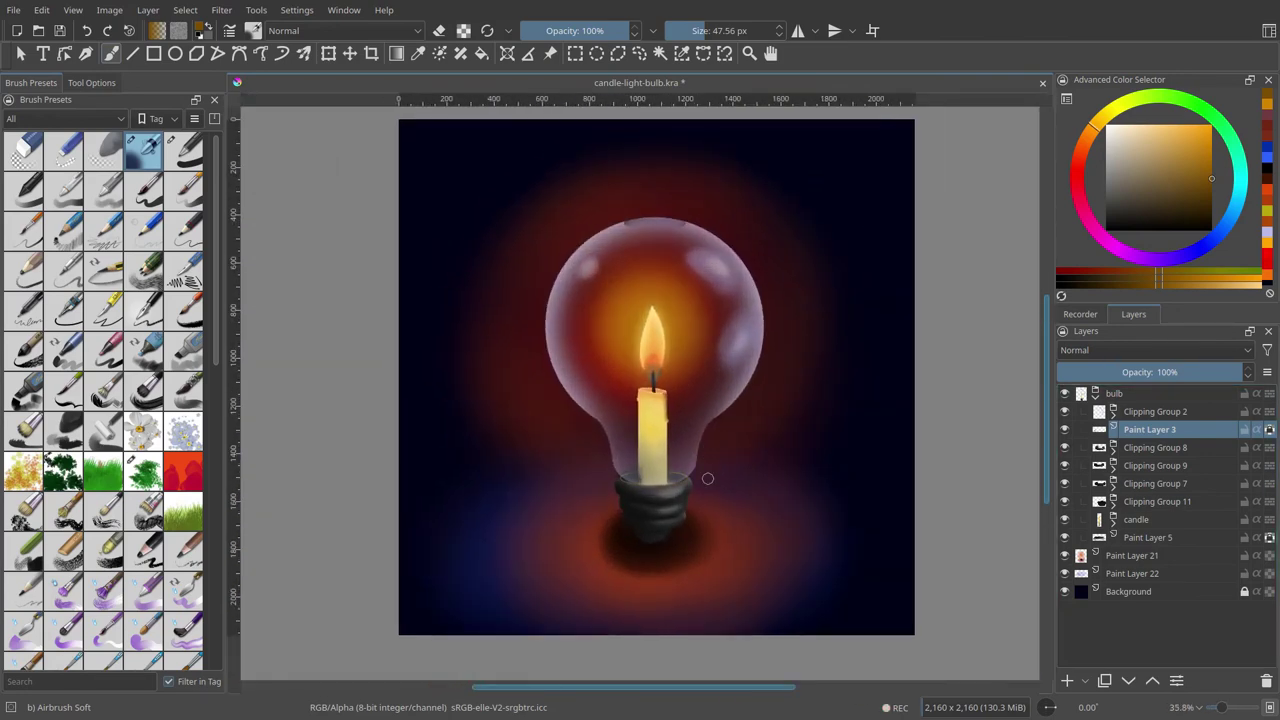